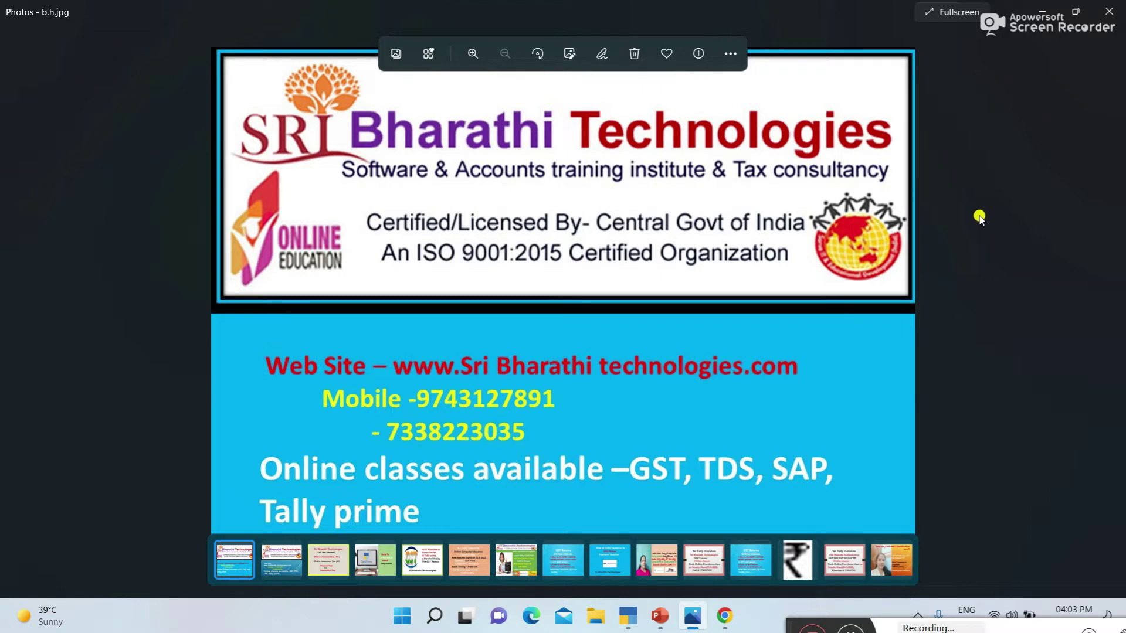
# Step: Switch between the Voucher Types slide in Presentation1 and the b.h.jpg banner image
pyautogui.click(657, 621)
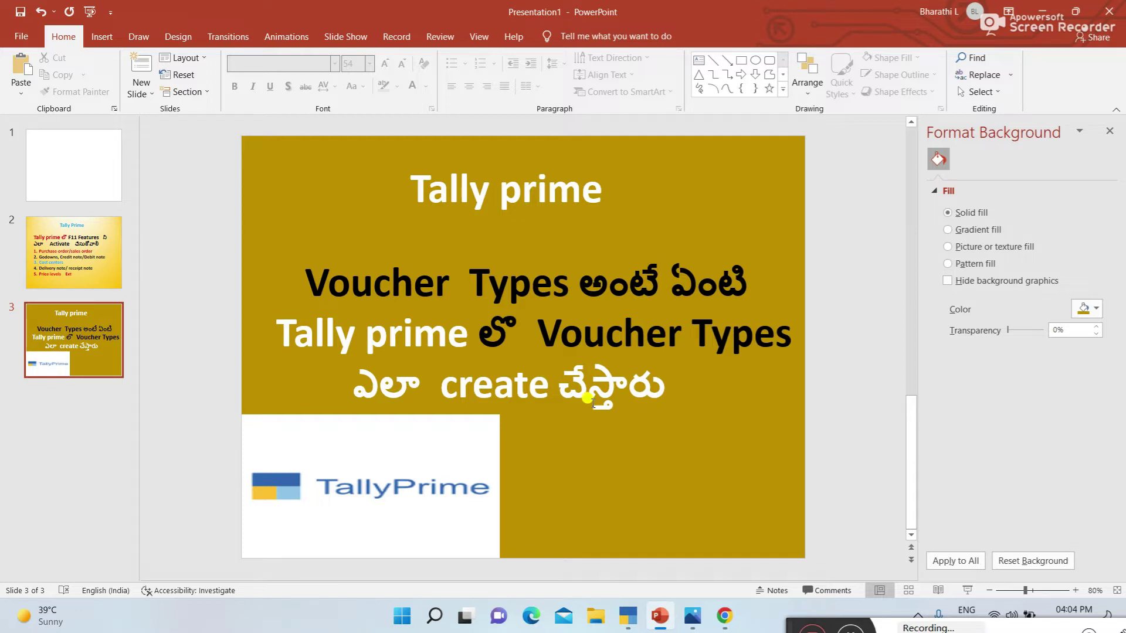
pyautogui.moveTo(671, 620)
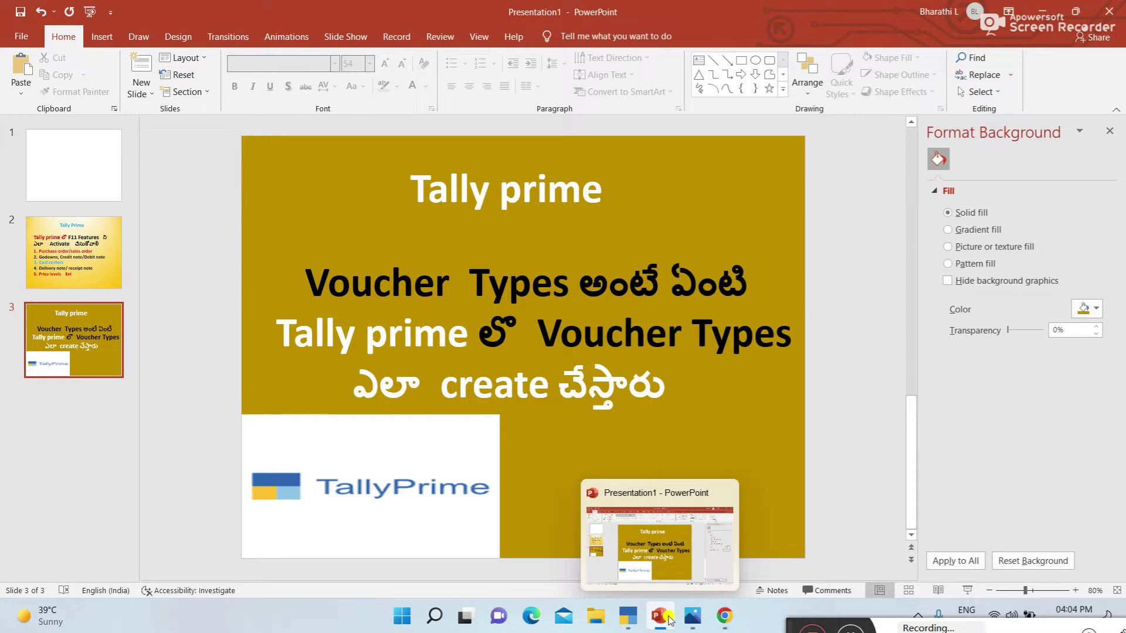
pyautogui.click(710, 573)
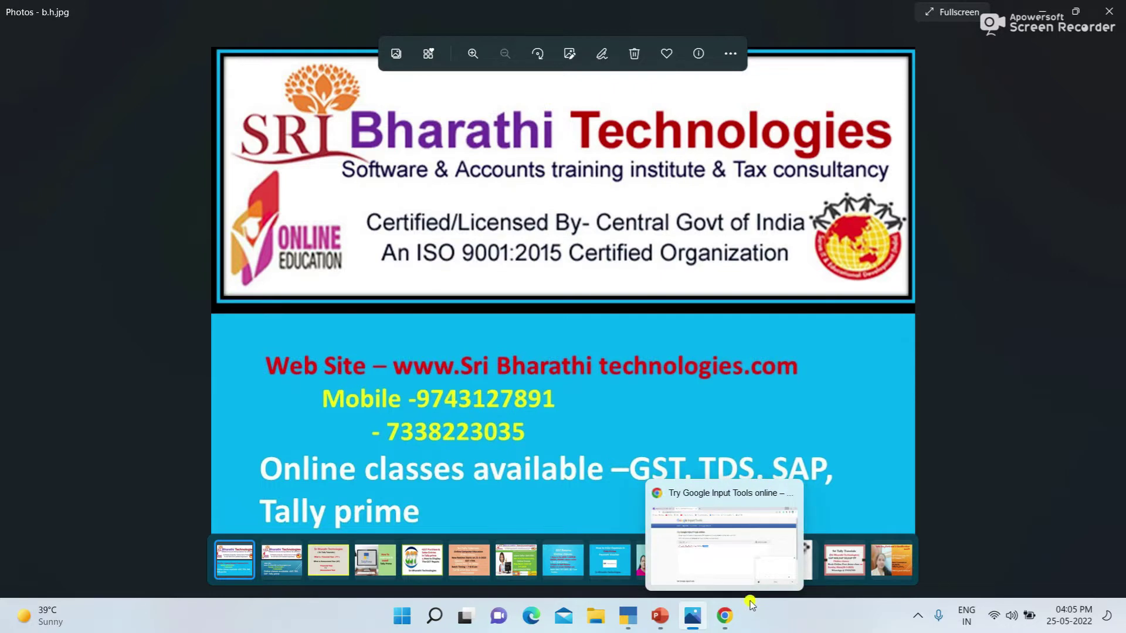
pyautogui.click(660, 616)
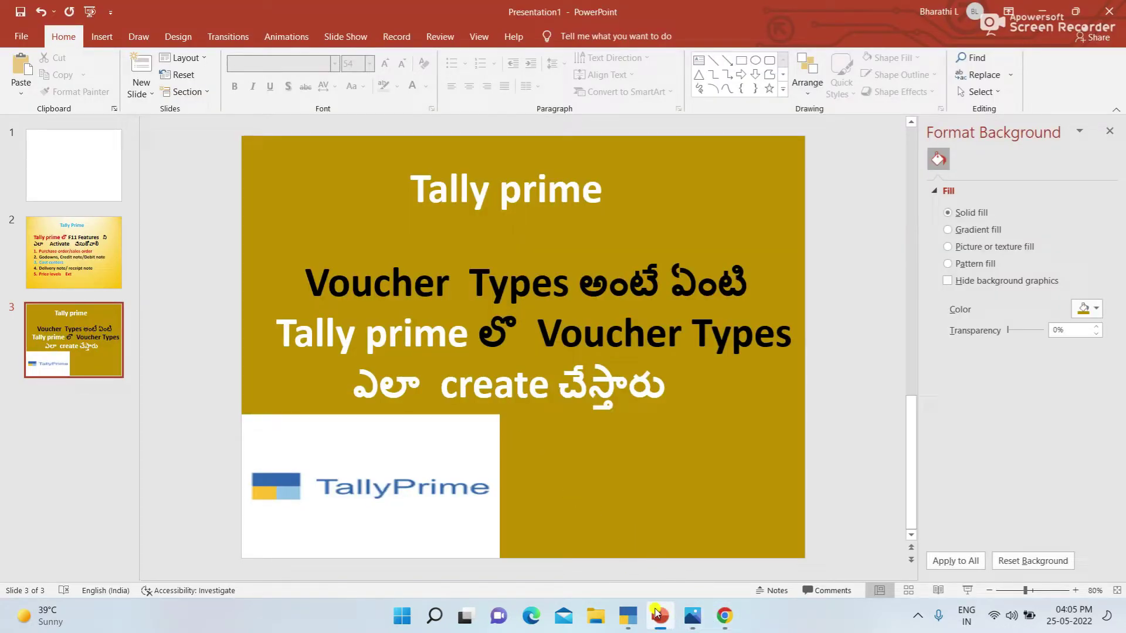
# Step: Switch to TallyPrime for Hp Ltd and start a new Voucher Type under Create
pyautogui.click(628, 616)
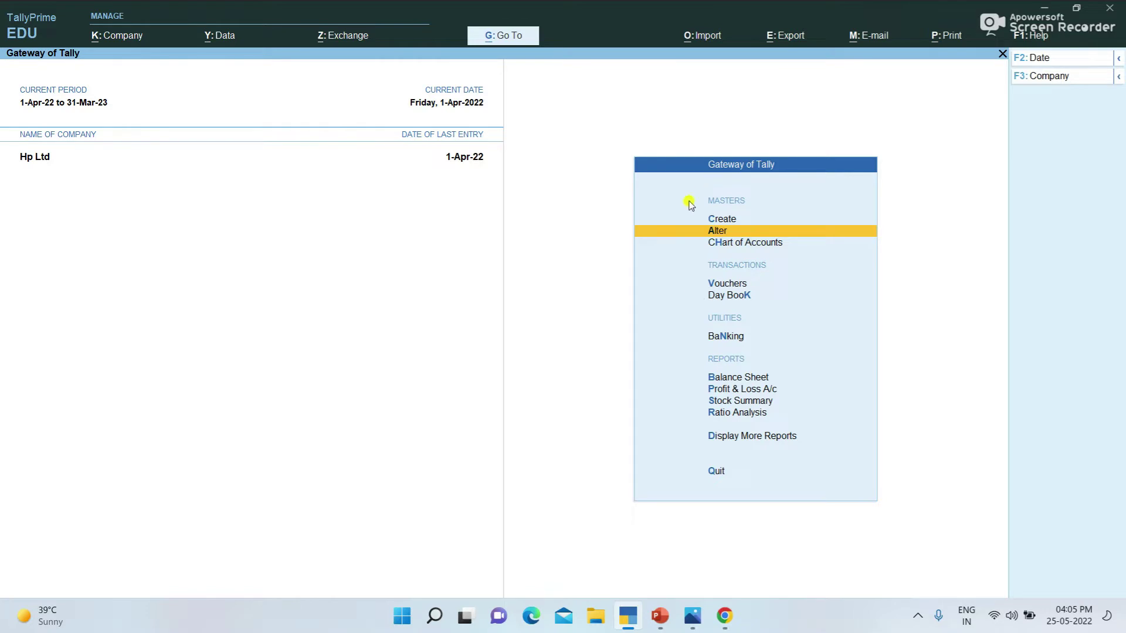
pyautogui.click(732, 220)
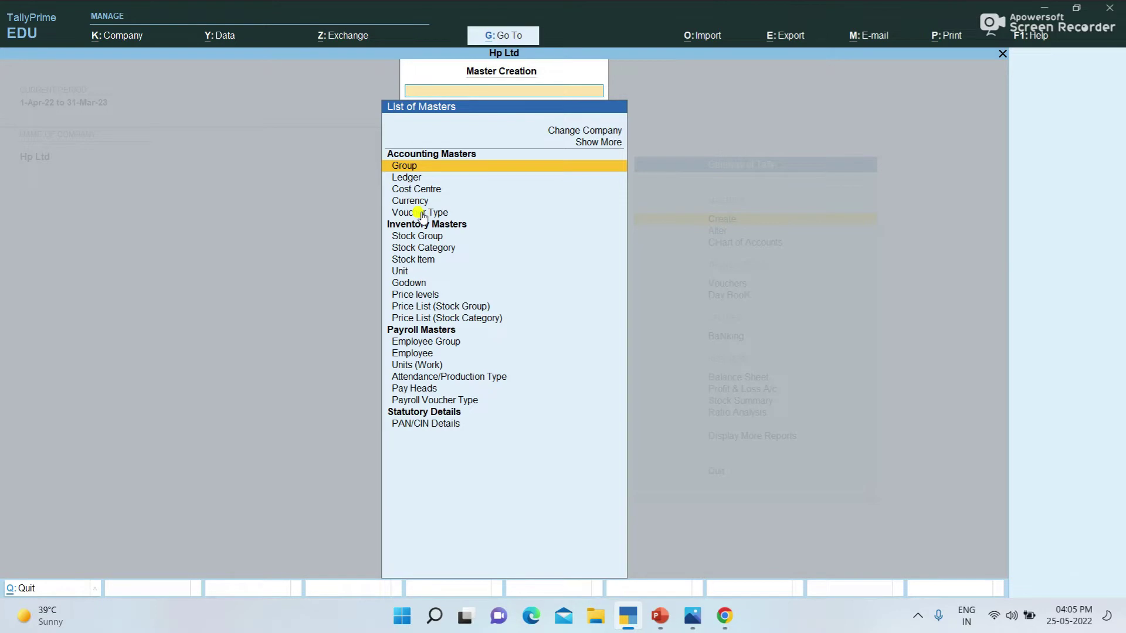
pyautogui.click(423, 215)
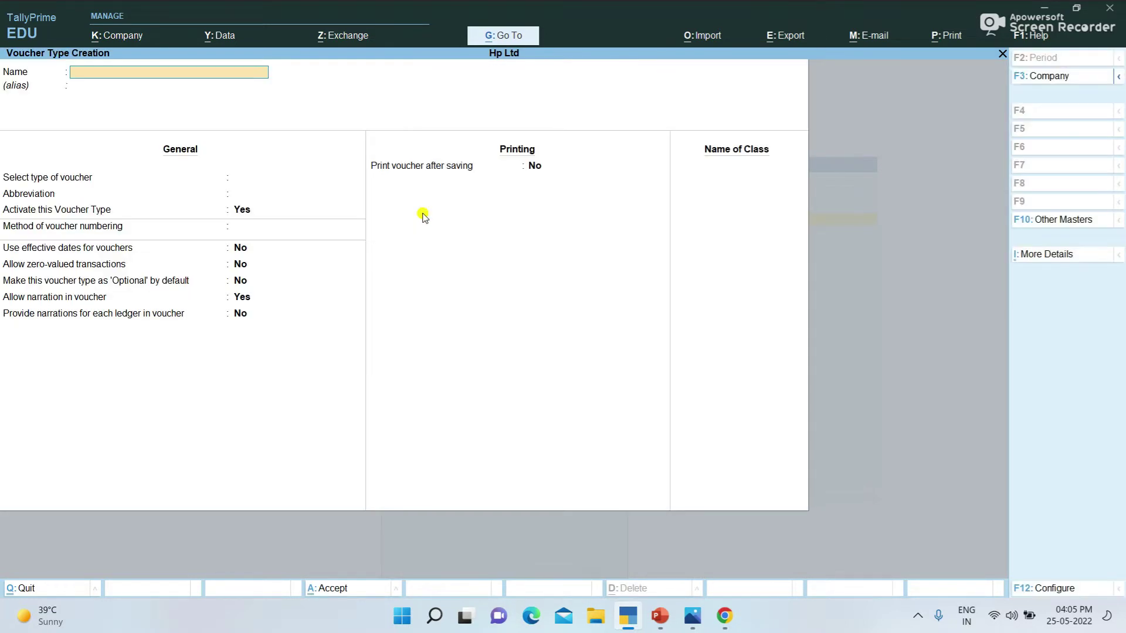
# Step: Quit the blank voucher type form and open the Alter masters list from Gateway
pyautogui.press('Escape')
pyautogui.press('y')
pyautogui.press('Escape')
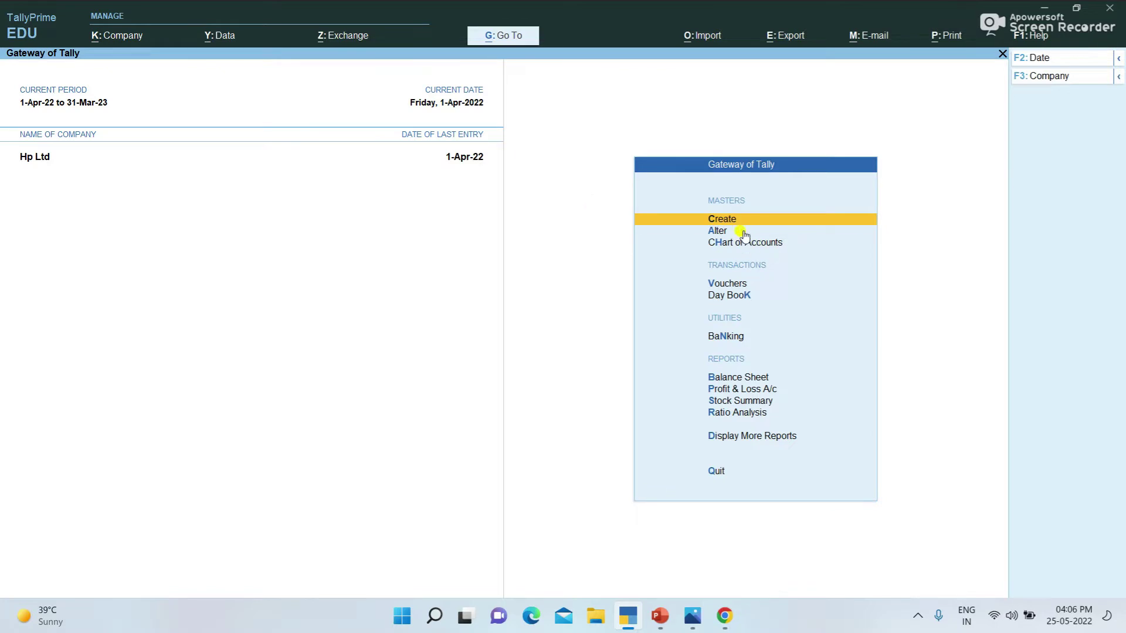
pyautogui.click(721, 230)
# Step: View the List of Voucher Types for alteration twice, then close it back to Gateway
pyautogui.click(440, 225)
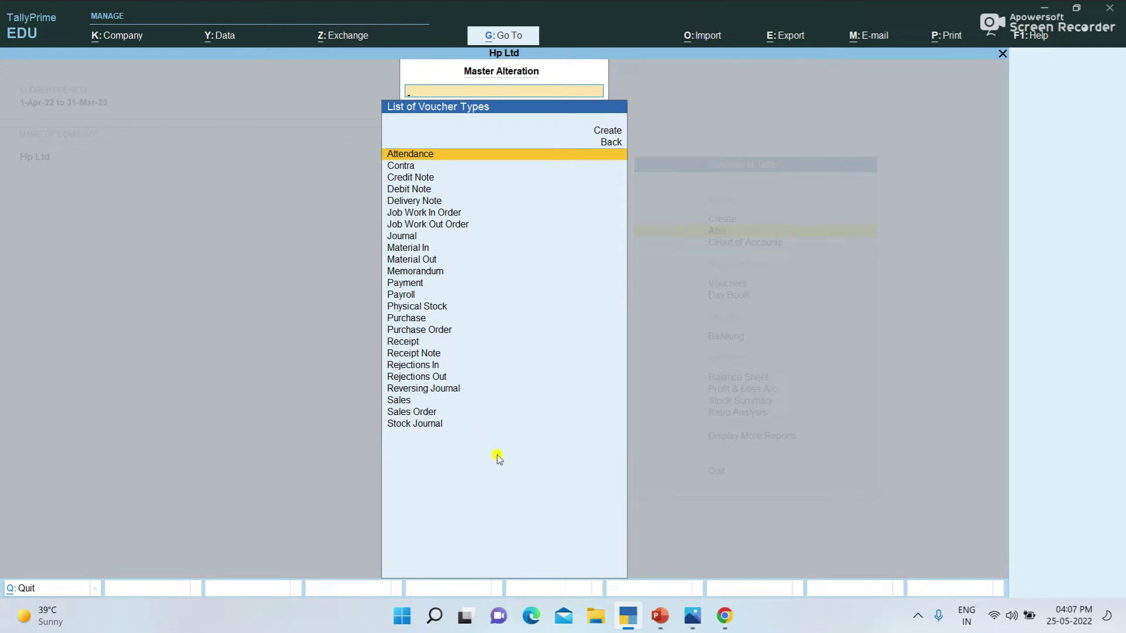
pyautogui.press('Escape')
pyautogui.press('Escape')
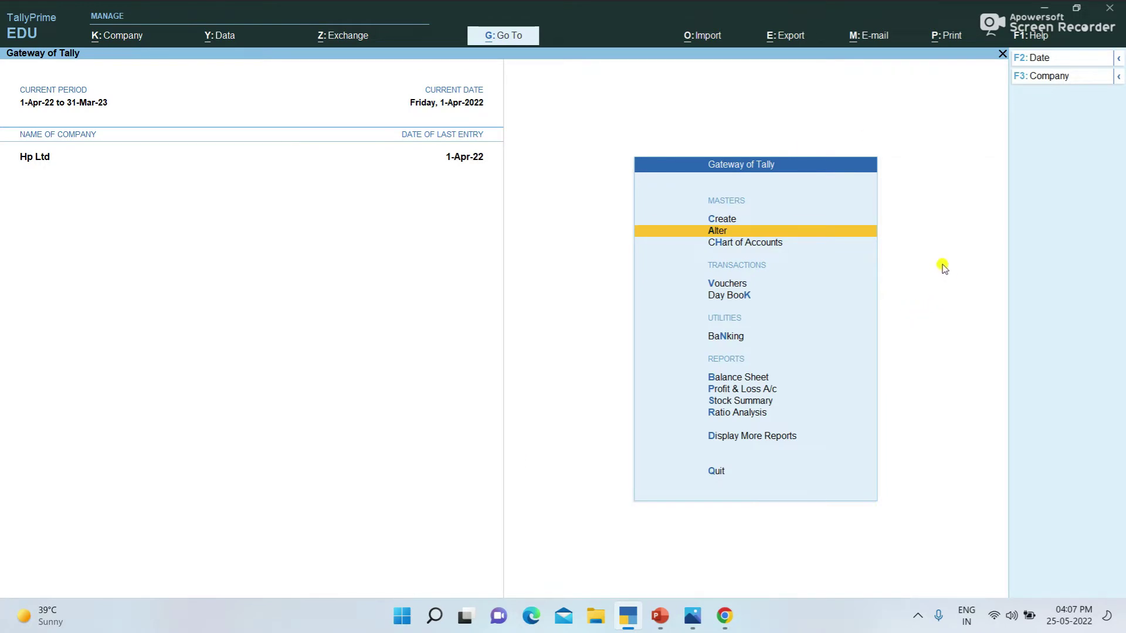
pyautogui.click(726, 232)
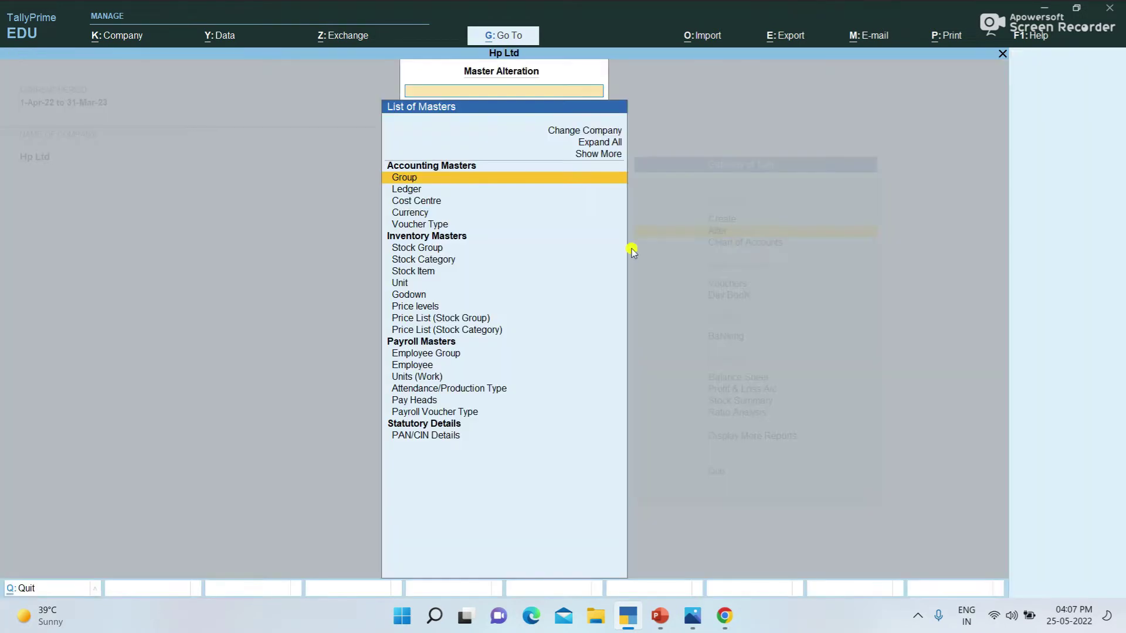
pyautogui.click(434, 223)
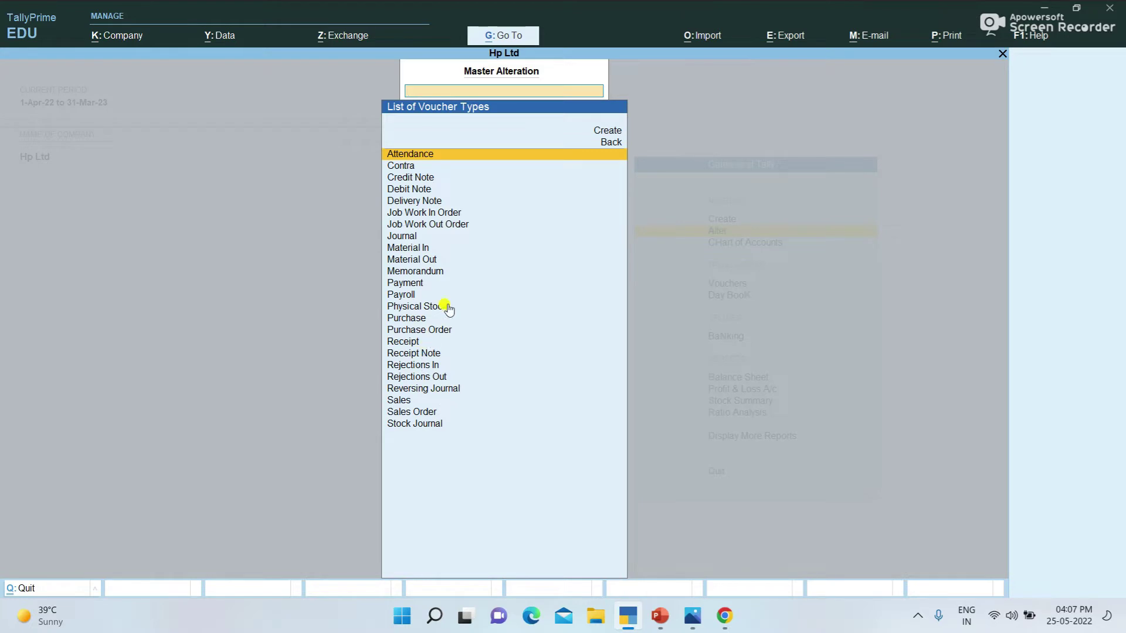
pyautogui.press('Escape')
pyautogui.press('Escape')
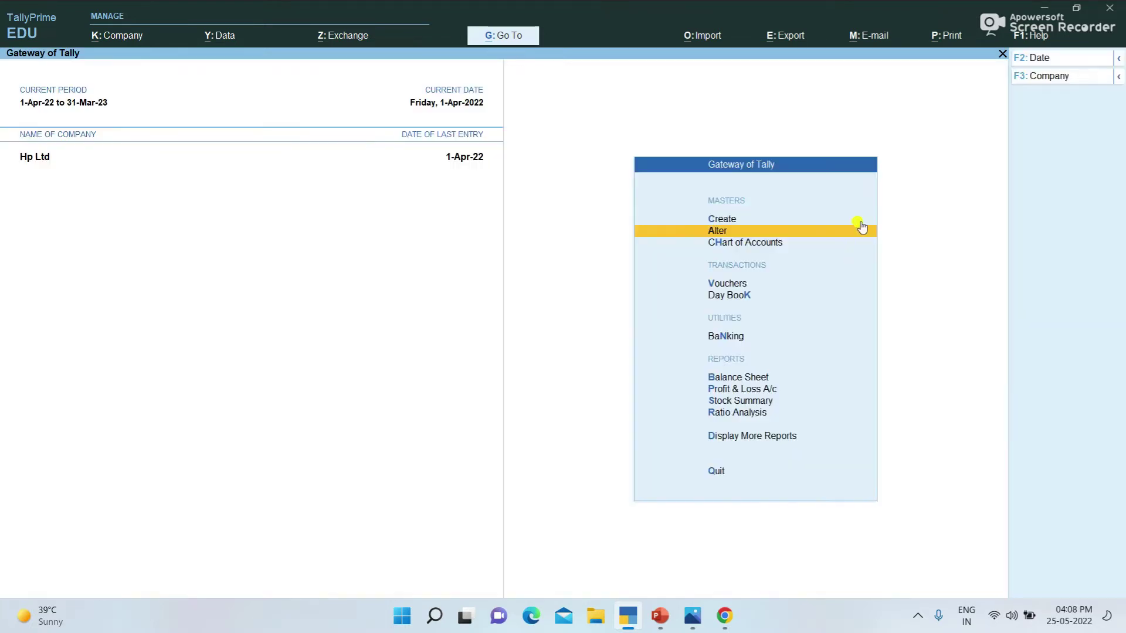
# Step: Start a new voucher type named Purchase@5%
pyautogui.click(731, 219)
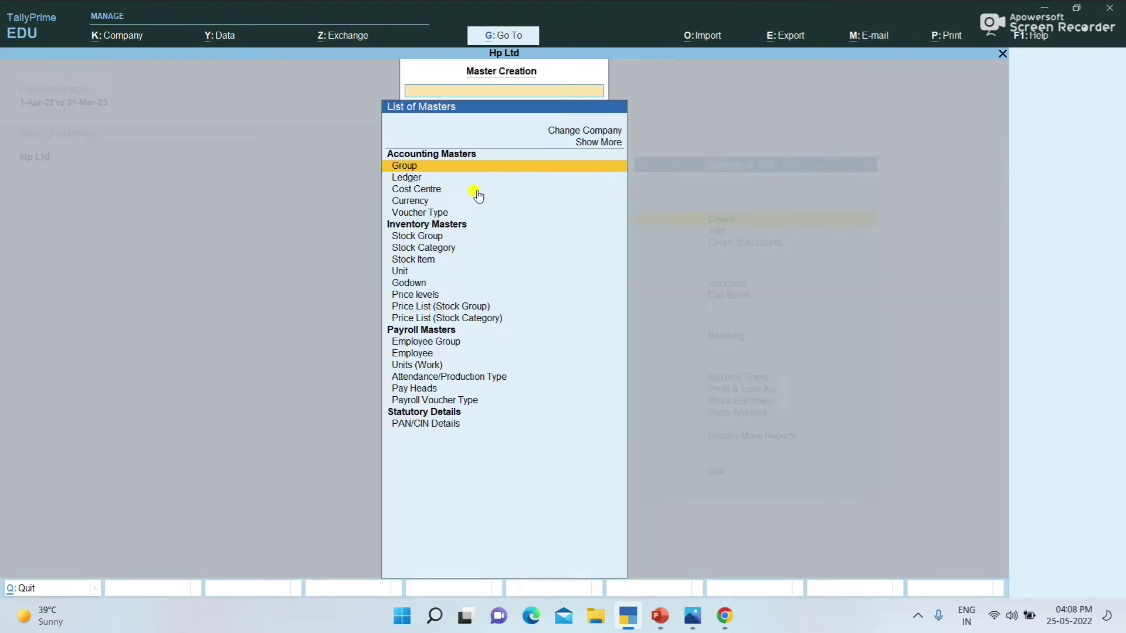
pyautogui.click(417, 214)
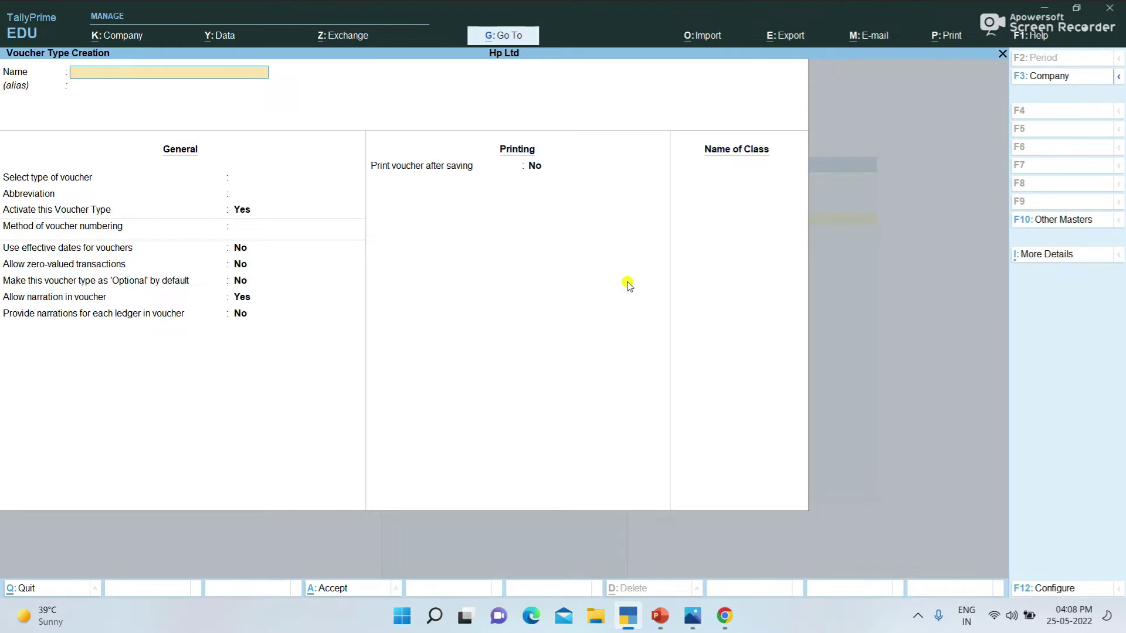
pyautogui.write('Purchase@5%')
pyautogui.press('Return')
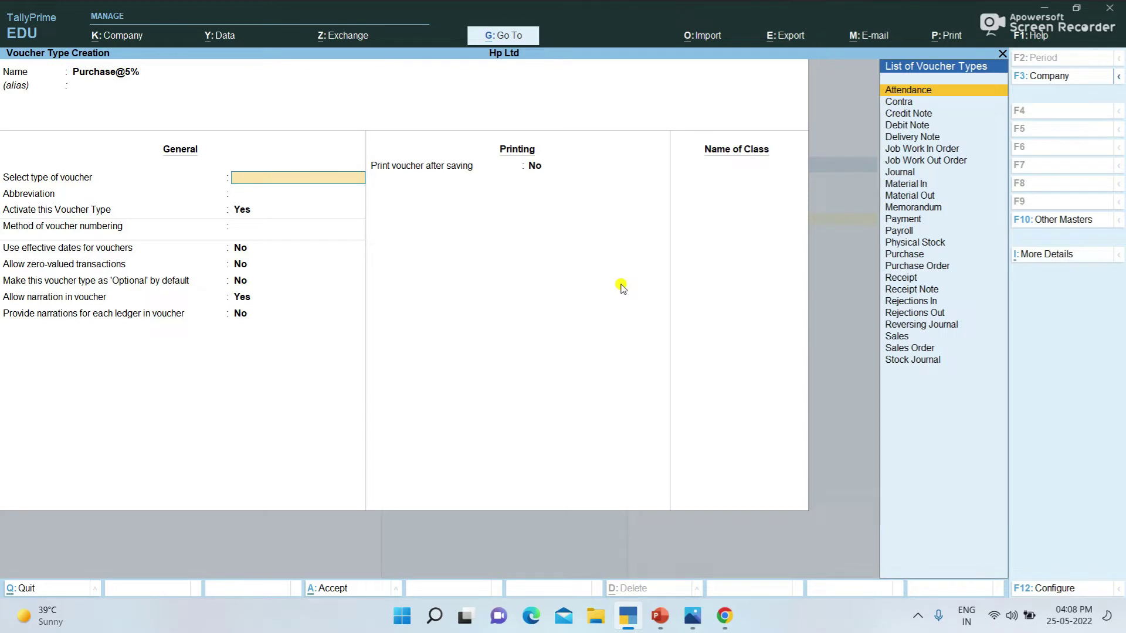
# Step: Base it on Purchase with abbreviation Purc, Automatic numbering and advanced configuration off
pyautogui.write('P')
pyautogui.press('Down')
pyautogui.press('Down')
pyautogui.press('Down')
pyautogui.press('Down')
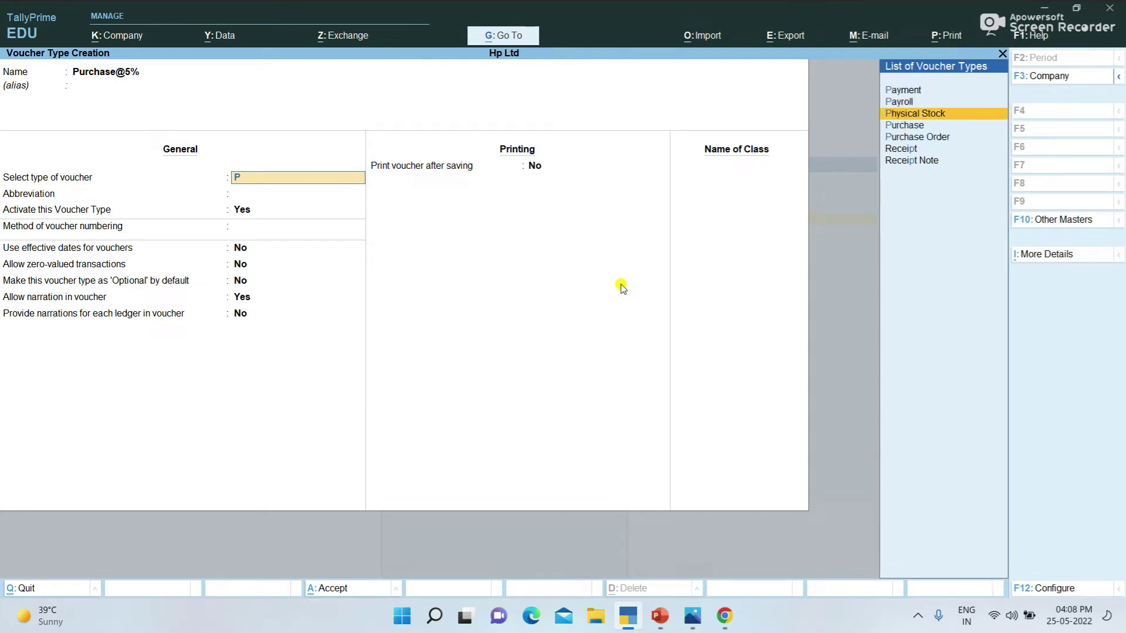
pyautogui.press('Return')
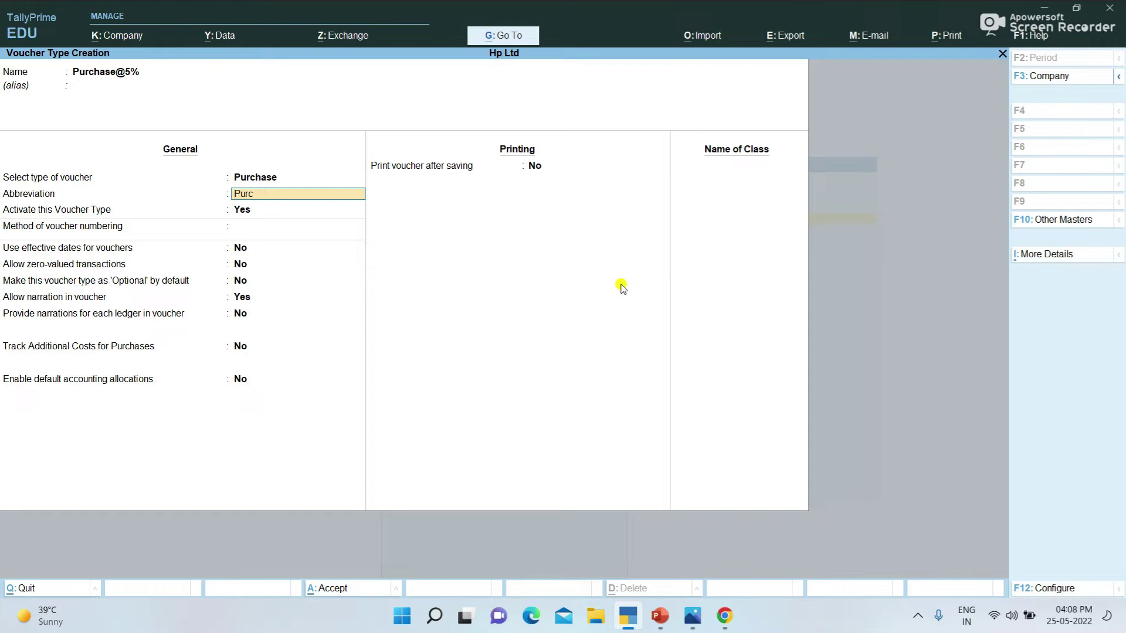
pyautogui.press('Return')
pyautogui.press('Return')
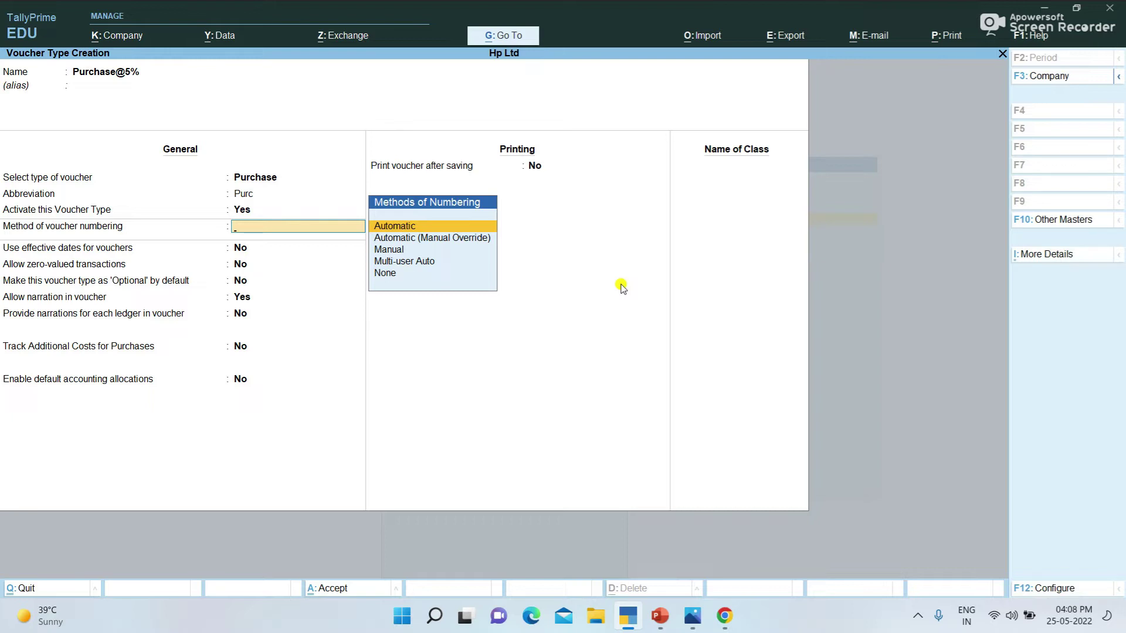
pyautogui.press('Down')
pyautogui.press('Down')
pyautogui.press('Up')
pyautogui.press('Up')
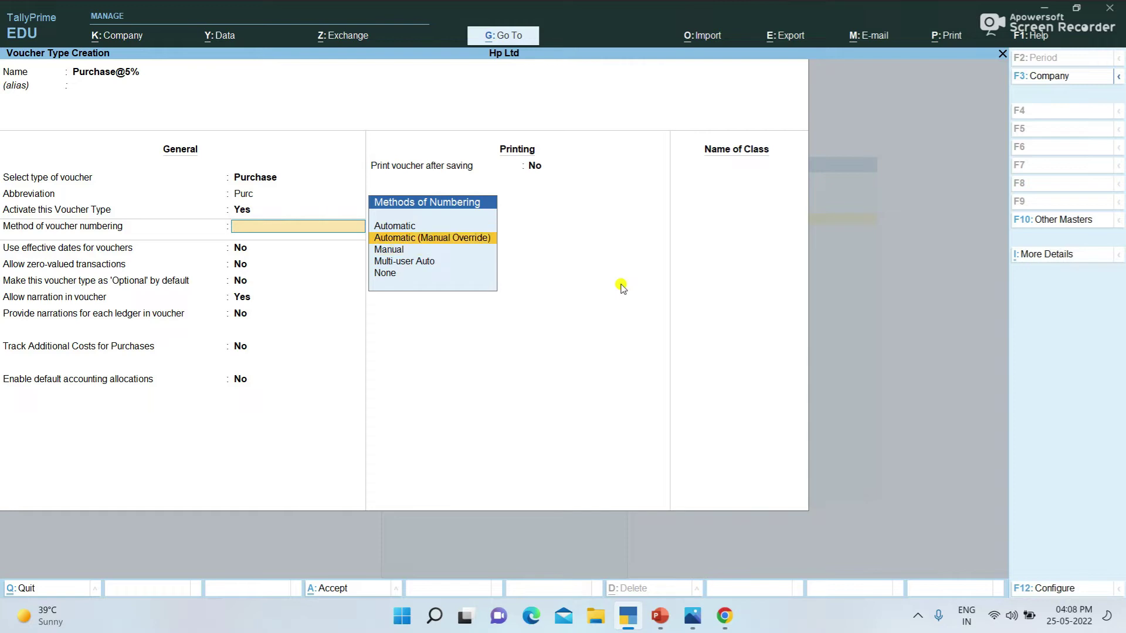
pyautogui.press('Return')
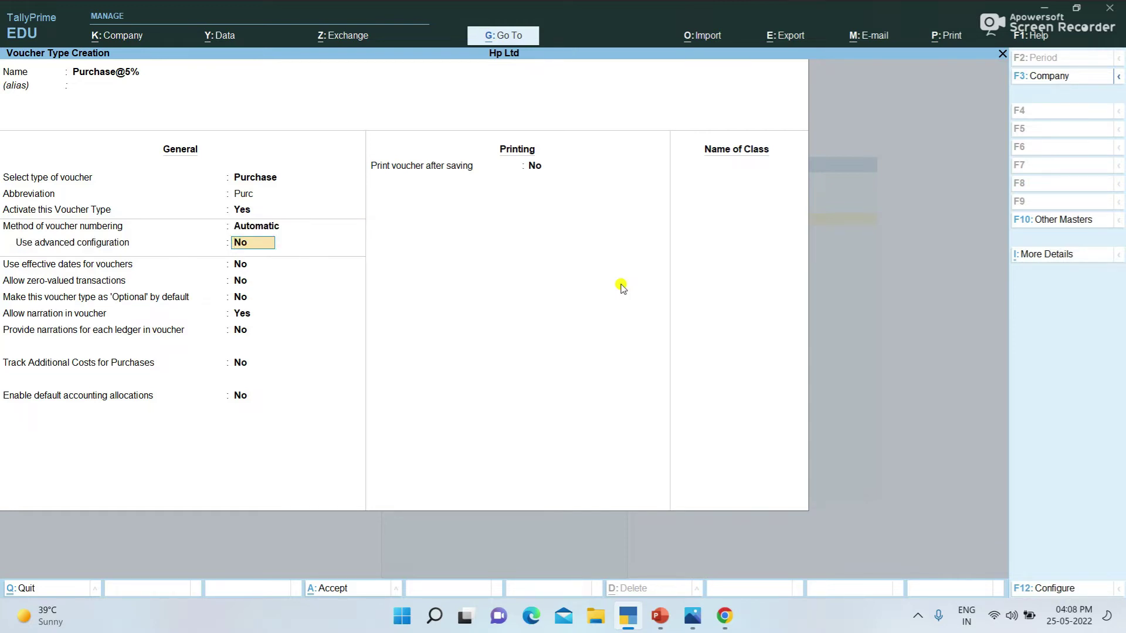
pyautogui.press('Return')
pyautogui.press('Return')
pyautogui.press('Return')
pyautogui.press('Return')
pyautogui.press('Return')
pyautogui.press('Return')
pyautogui.press('Return')
pyautogui.press('Return')
pyautogui.press('Return')
pyautogui.press('Return')
pyautogui.press('Return')
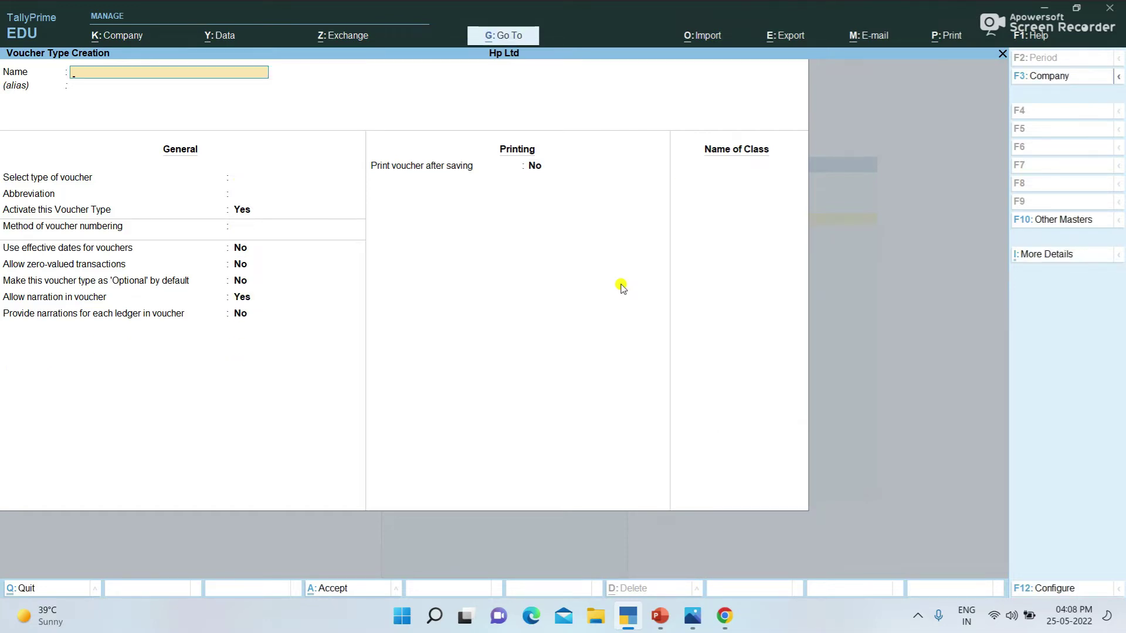
# Step: Save Purchase@12% under Purchase with default Purc abbreviation and Automatic numbering
pyautogui.write('Purchase@12%')
pyautogui.press('Return')
pyautogui.write('P')
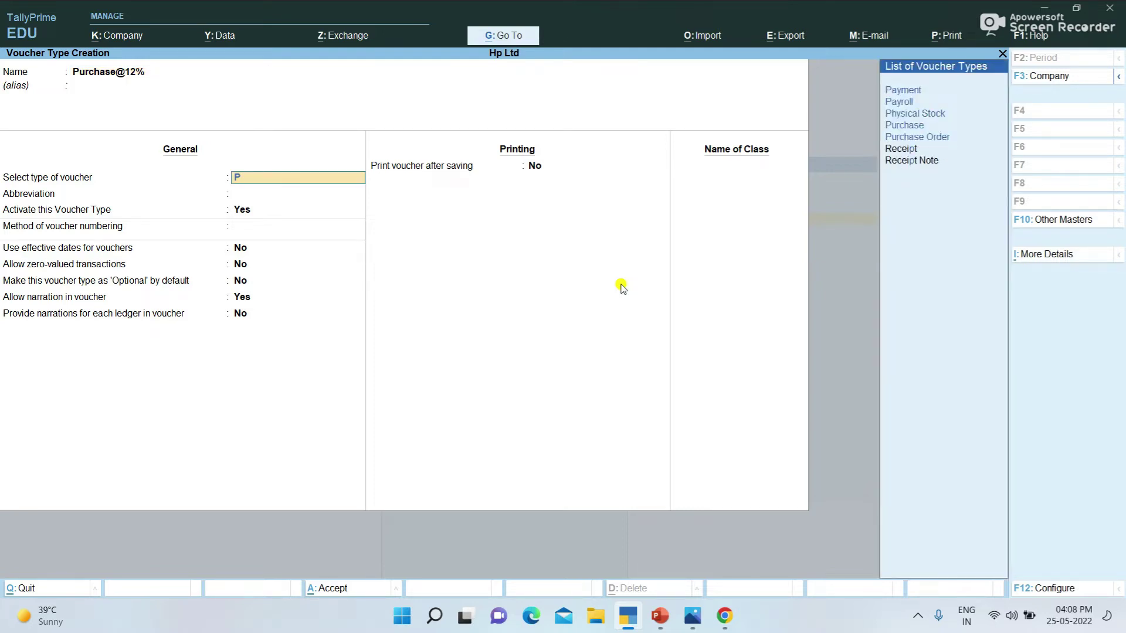
pyautogui.press('Down')
pyautogui.press('Down')
pyautogui.press('Down')
pyautogui.press('Down')
pyautogui.press('Return')
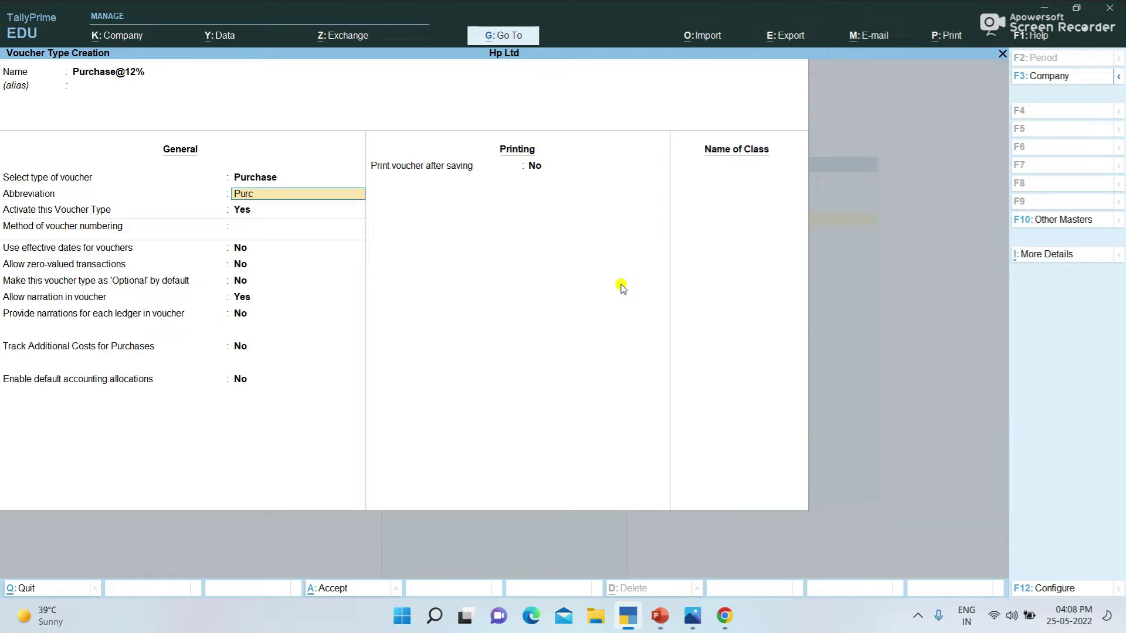
pyautogui.press('Return')
pyautogui.press('Return')
pyautogui.press('Return')
pyautogui.press('Return')
pyautogui.press('Return')
pyautogui.press('Return')
pyautogui.press('Return')
pyautogui.hotkey('ctrl', 'a')
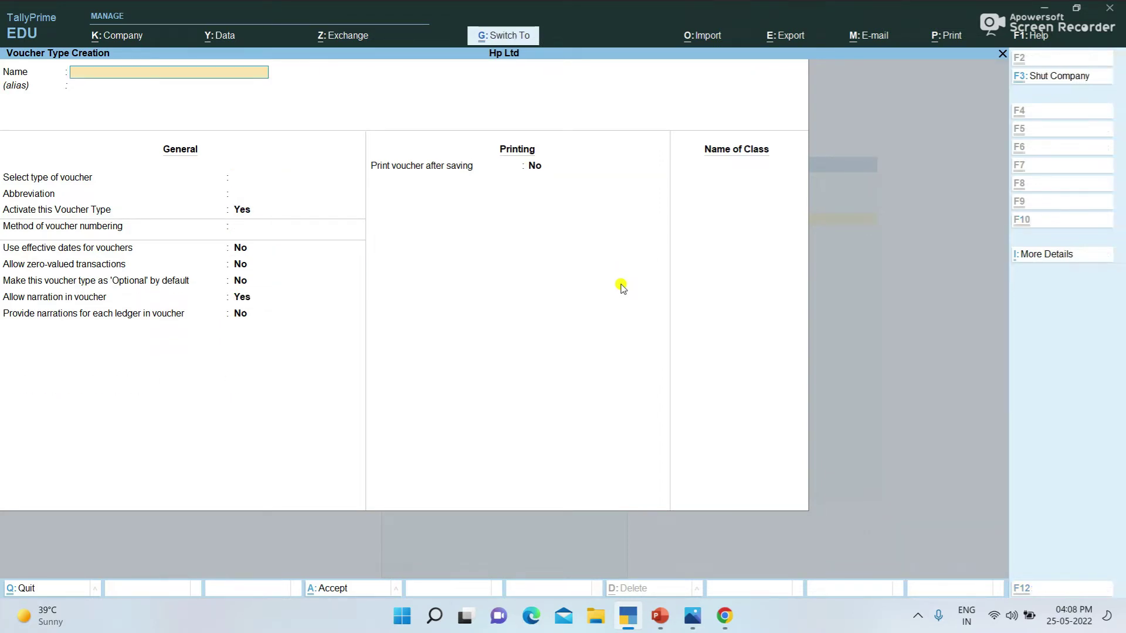
# Step: Save Purchase@18% under Purchase with default settings, then enter the name Sales @5%
pyautogui.write('Purch')
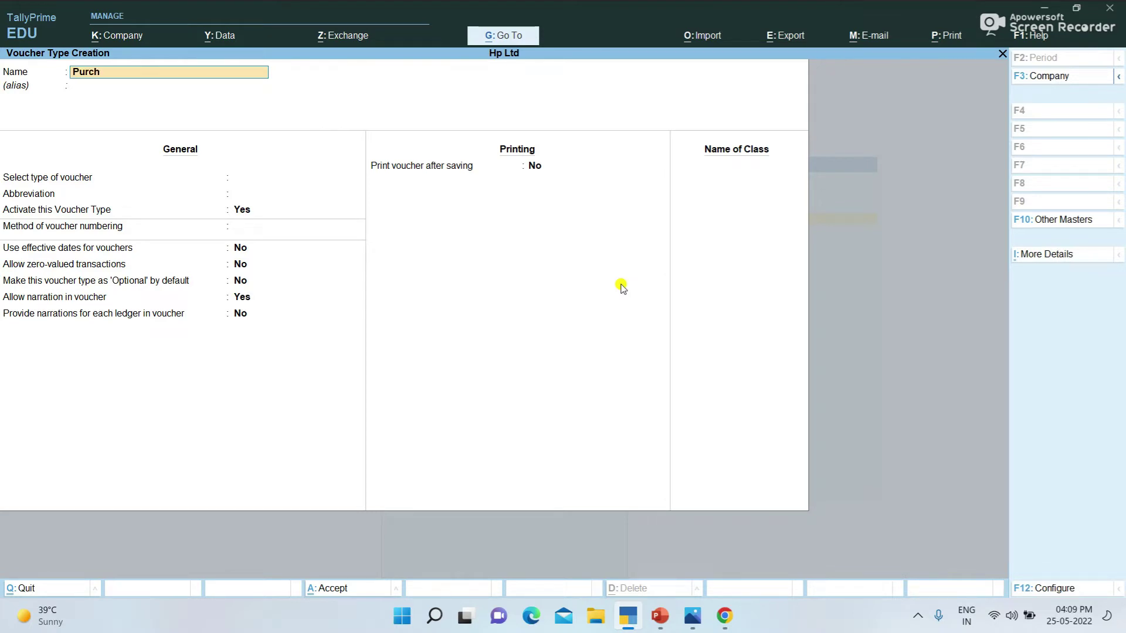
pyautogui.write('ase@18%')
pyautogui.press('Return')
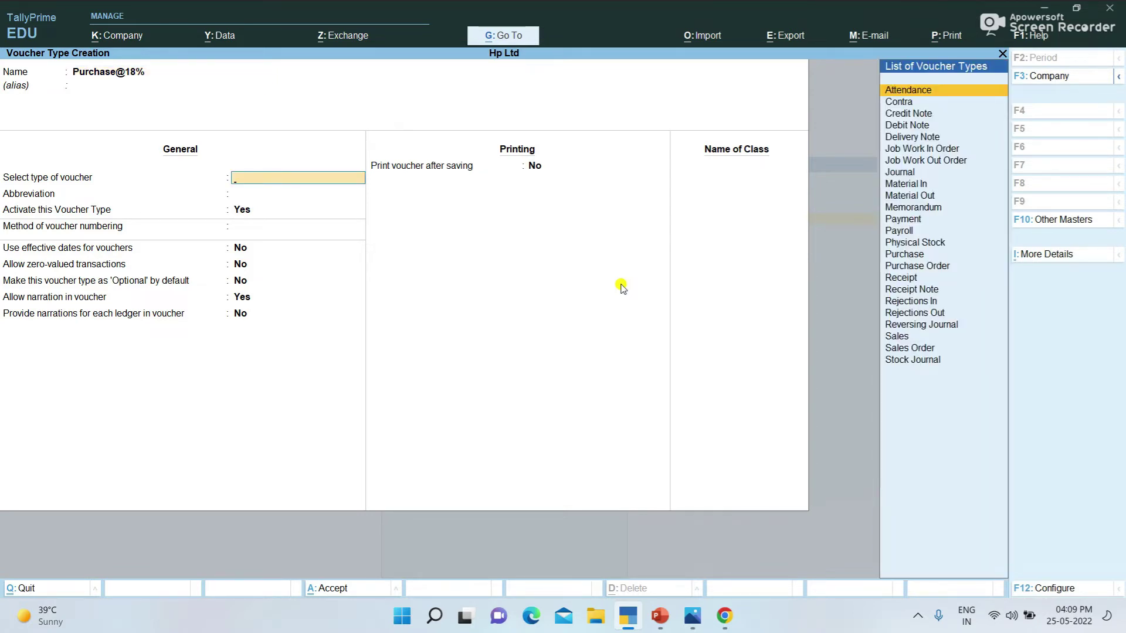
pyautogui.write('P')
pyautogui.press('Down')
pyautogui.press('Down')
pyautogui.press('Down')
pyautogui.press('Return')
pyautogui.press('Return')
pyautogui.press('Return')
pyautogui.press('Return')
pyautogui.press('Return')
pyautogui.press('Return')
pyautogui.press('Return')
pyautogui.press('Return')
pyautogui.press('Return')
pyautogui.press('Return')
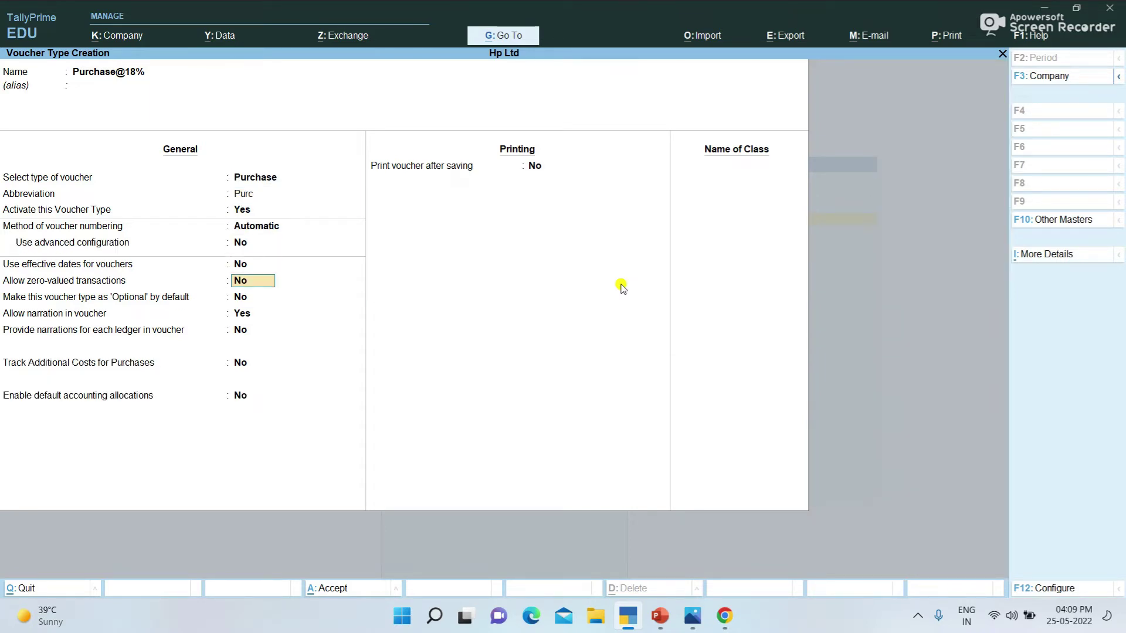
pyautogui.press('Return')
pyautogui.press('Return')
pyautogui.press('Return')
pyautogui.press('Return')
pyautogui.press('y')
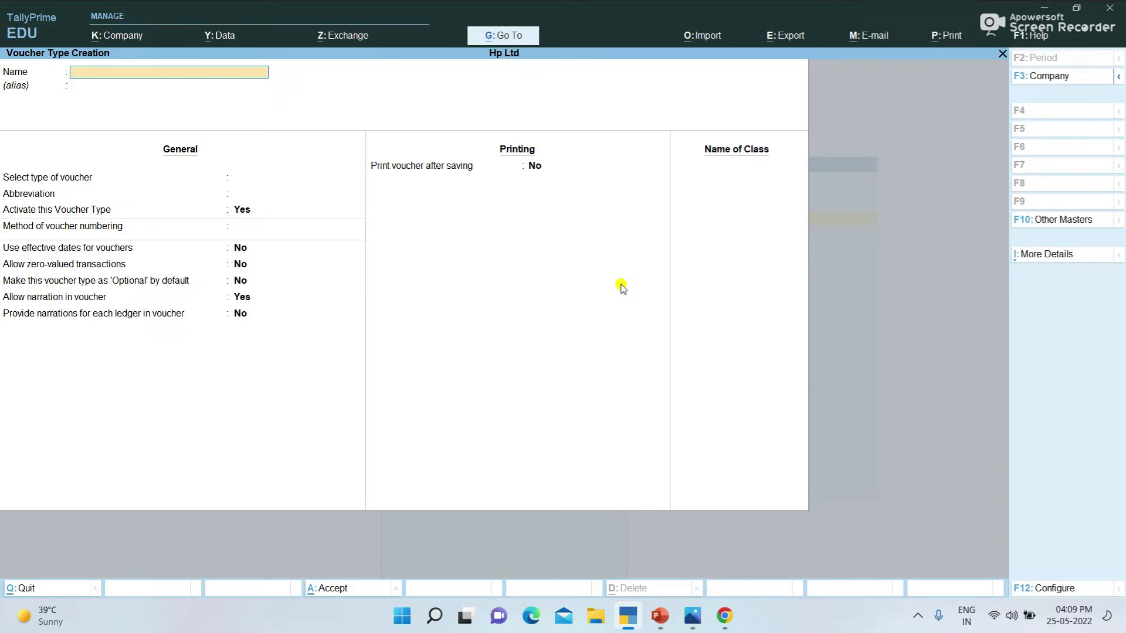
pyautogui.write('Sales @5%')
pyautogui.press('Return')
pyautogui.write('Sa')
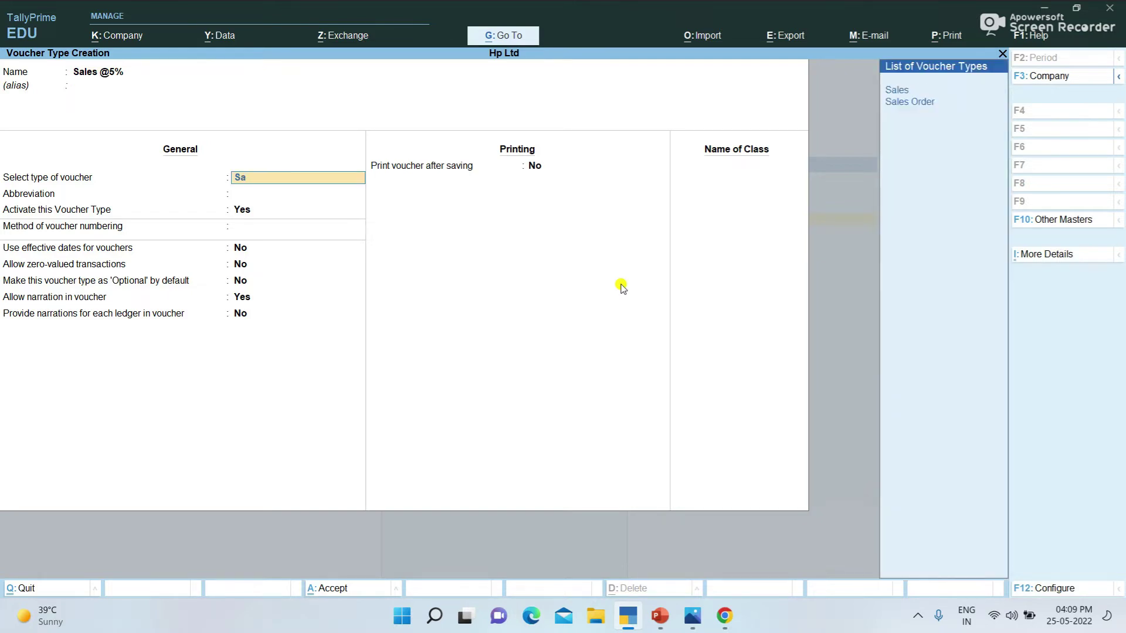
pyautogui.press('Return')
pyautogui.press('Return')
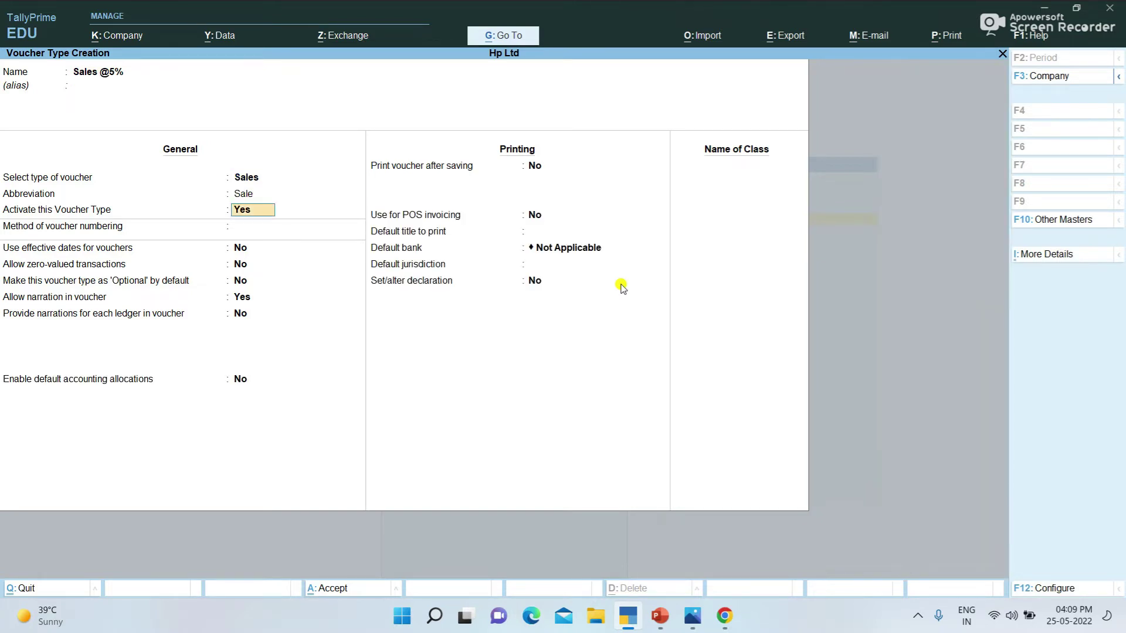
pyautogui.press('Return')
pyautogui.press('Return')
pyautogui.press('Return')
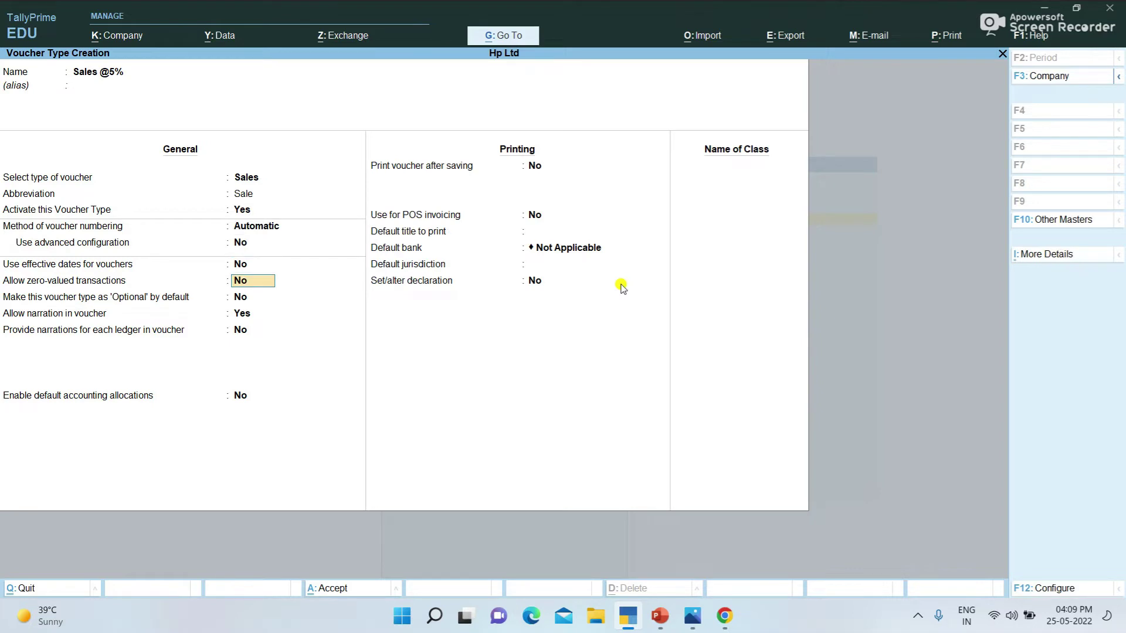
pyautogui.press('Return')
pyautogui.press('Return')
pyautogui.hotkey('ctrl', 'a')
pyautogui.write('Sales @12')
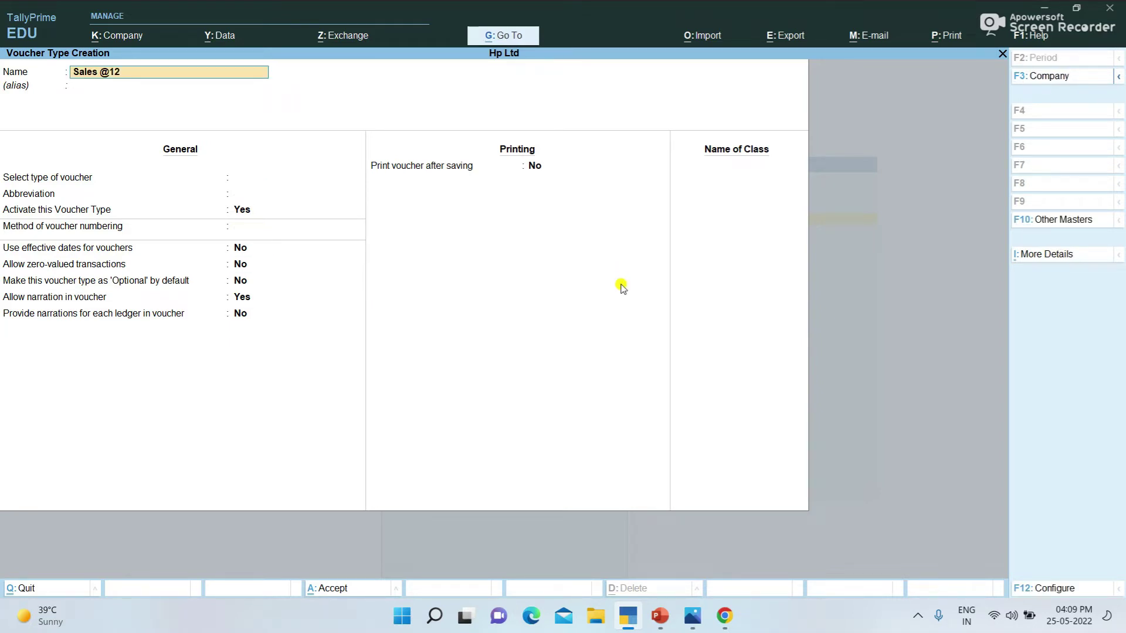
pyautogui.write('%')
pyautogui.press('Return')
pyautogui.press('Return')
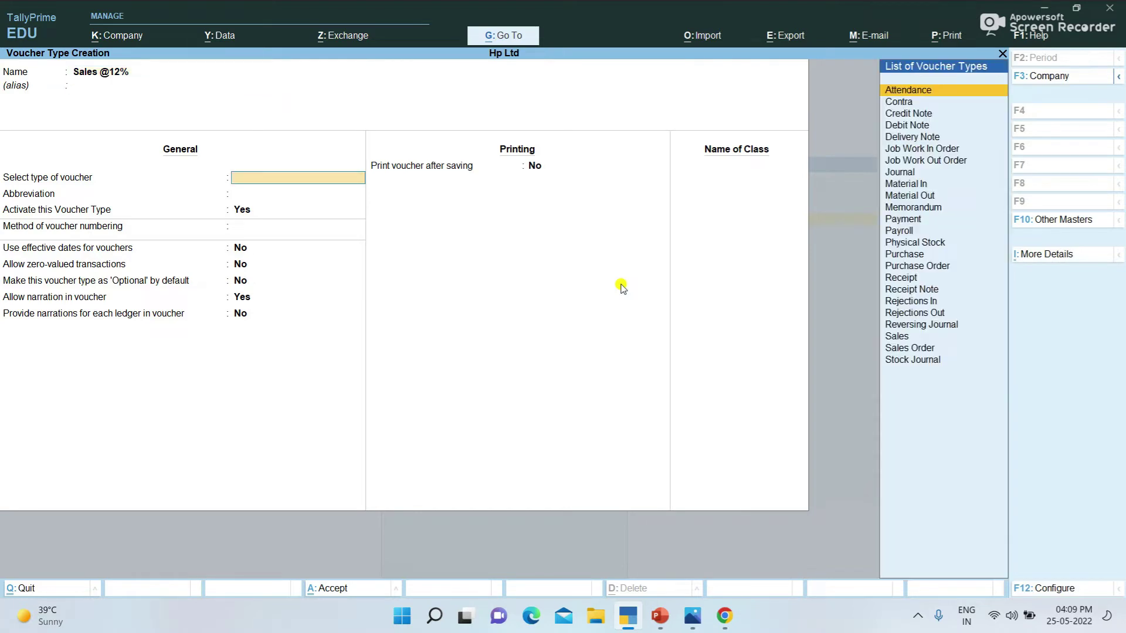
pyautogui.write('S')
pyautogui.press('Down')
pyautogui.press('Up')
pyautogui.press('Return')
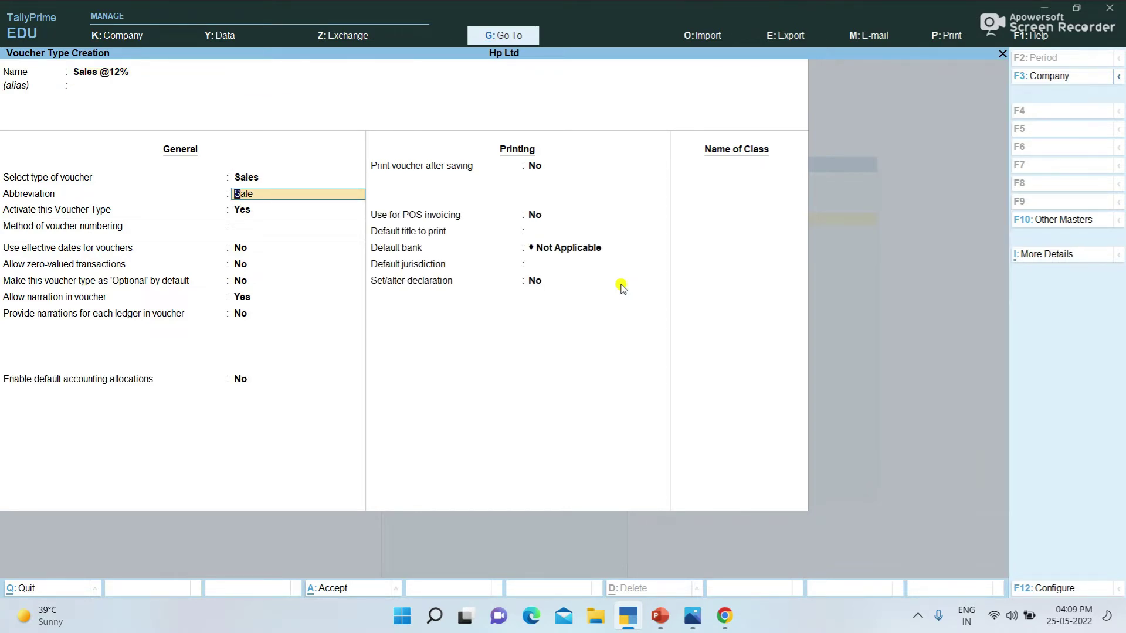
pyautogui.press('Return')
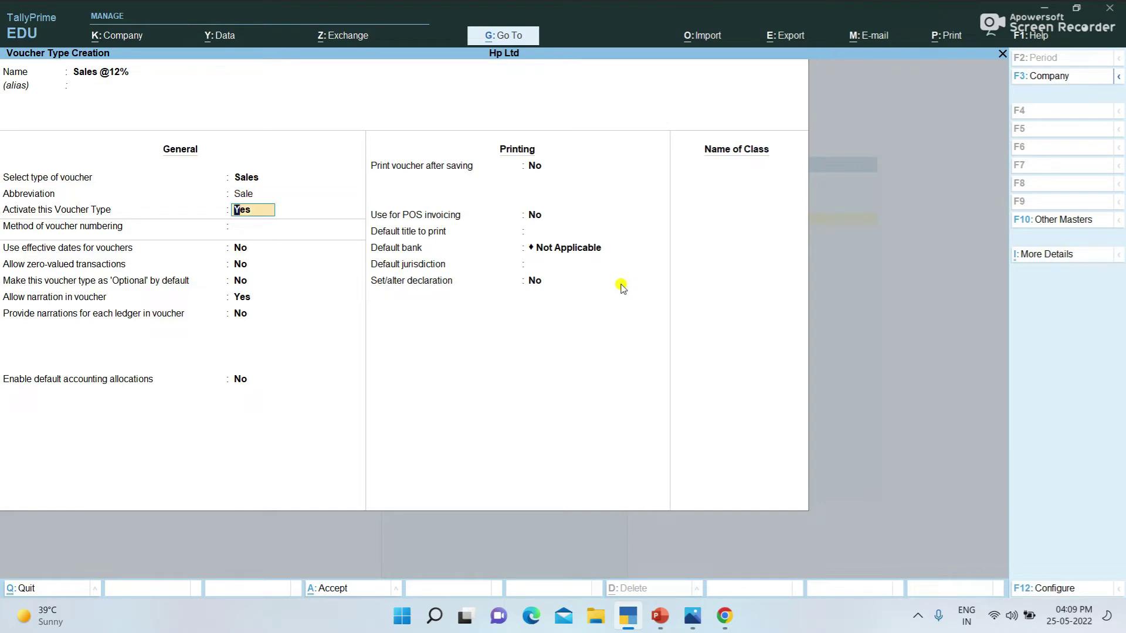
pyautogui.press('Return')
pyautogui.press('Return')
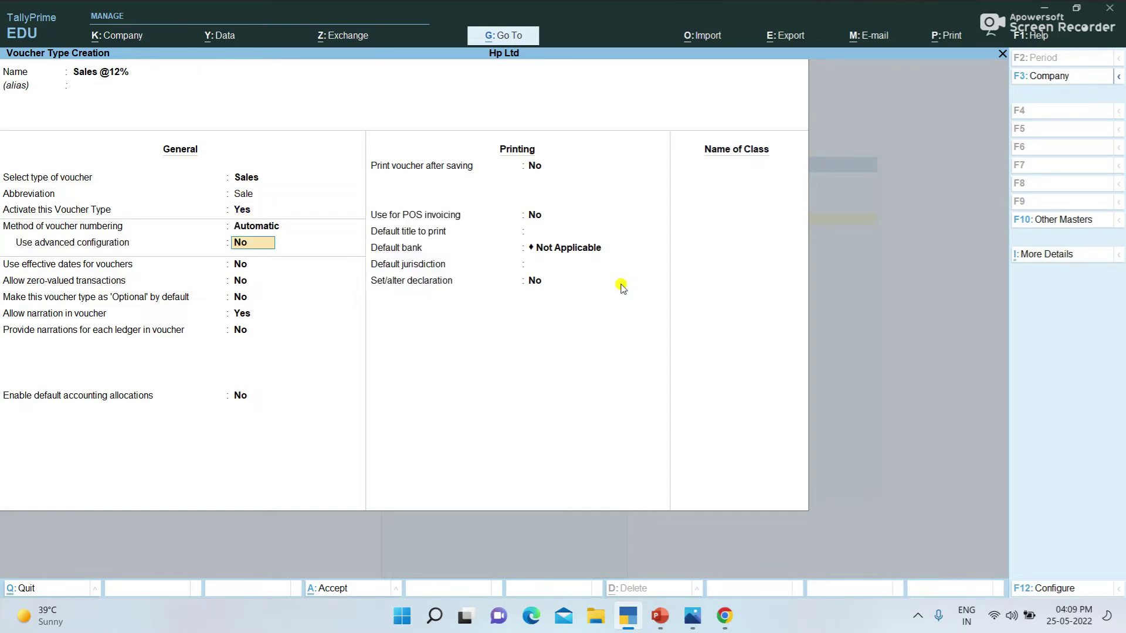
pyautogui.press('Return')
pyautogui.hotkey('ctrl', 'a')
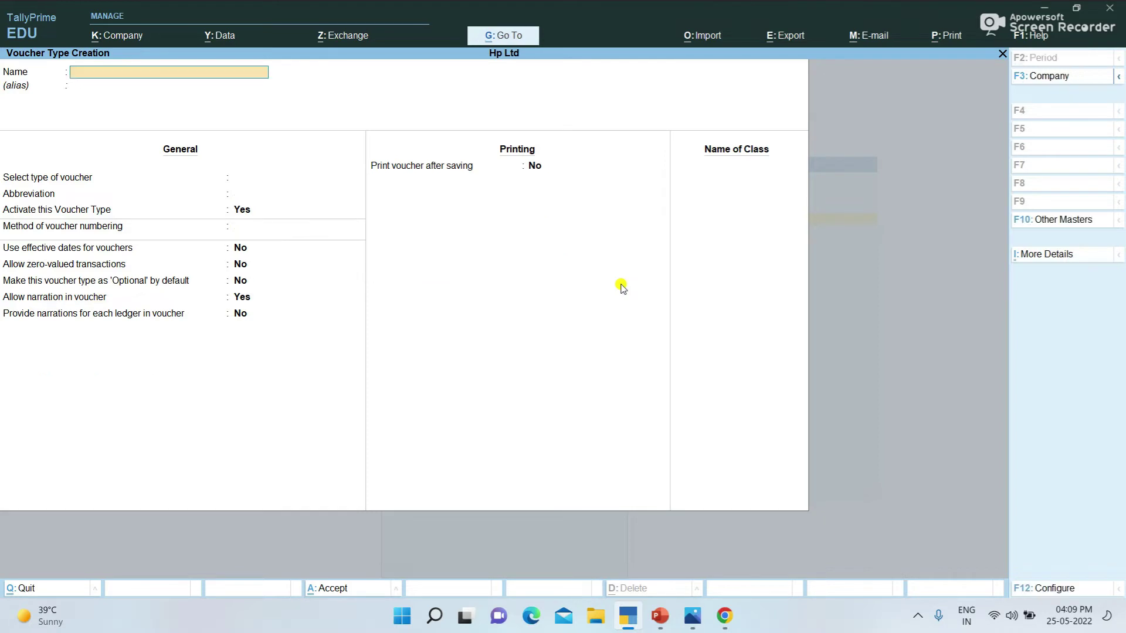
pyautogui.write('Salse@')
pyautogui.press('BackSpace')
pyautogui.write('8%')
pyautogui.press('Return')
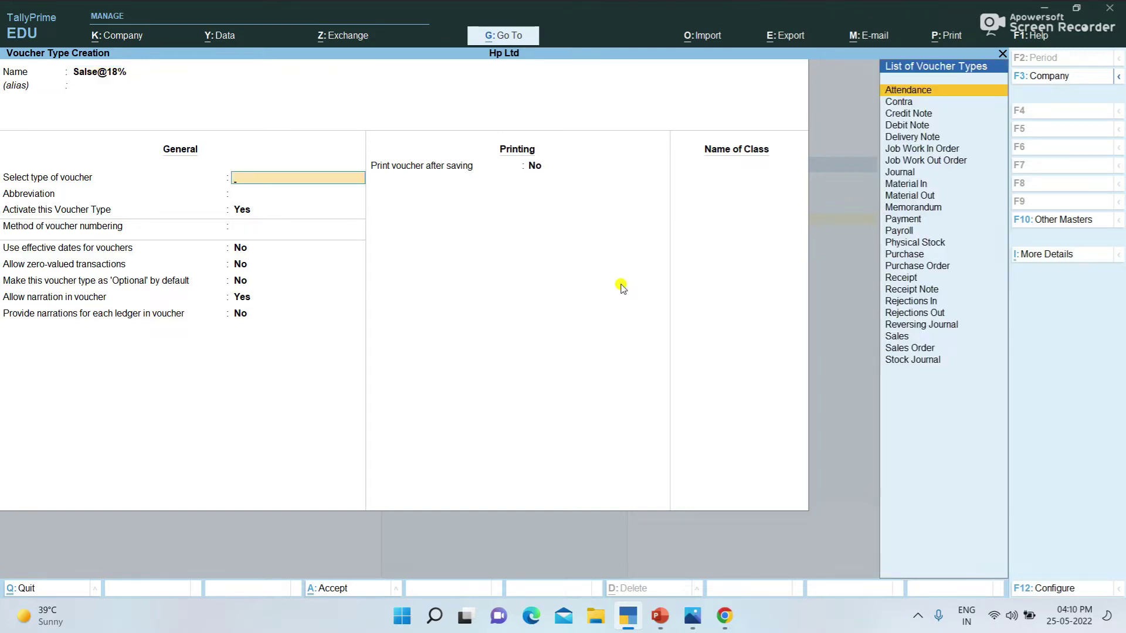
# Step: Create Salse@18% under Sales with abbreviation Sale and Automatic numbering, and save it
pyautogui.write('Sa')
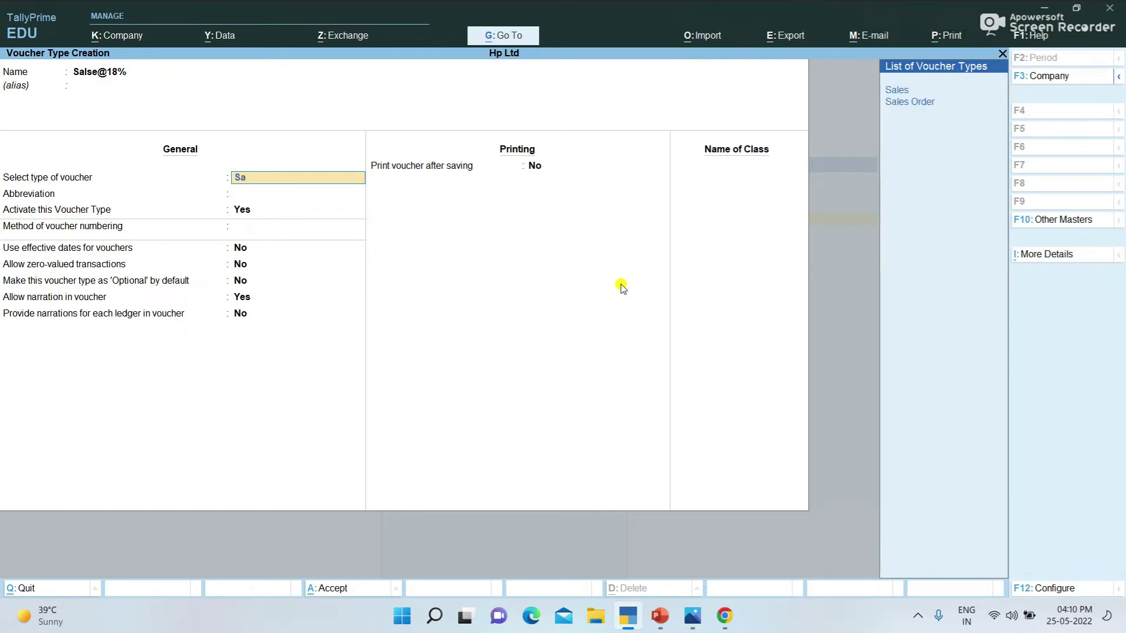
pyautogui.press('Return')
pyautogui.press('Return')
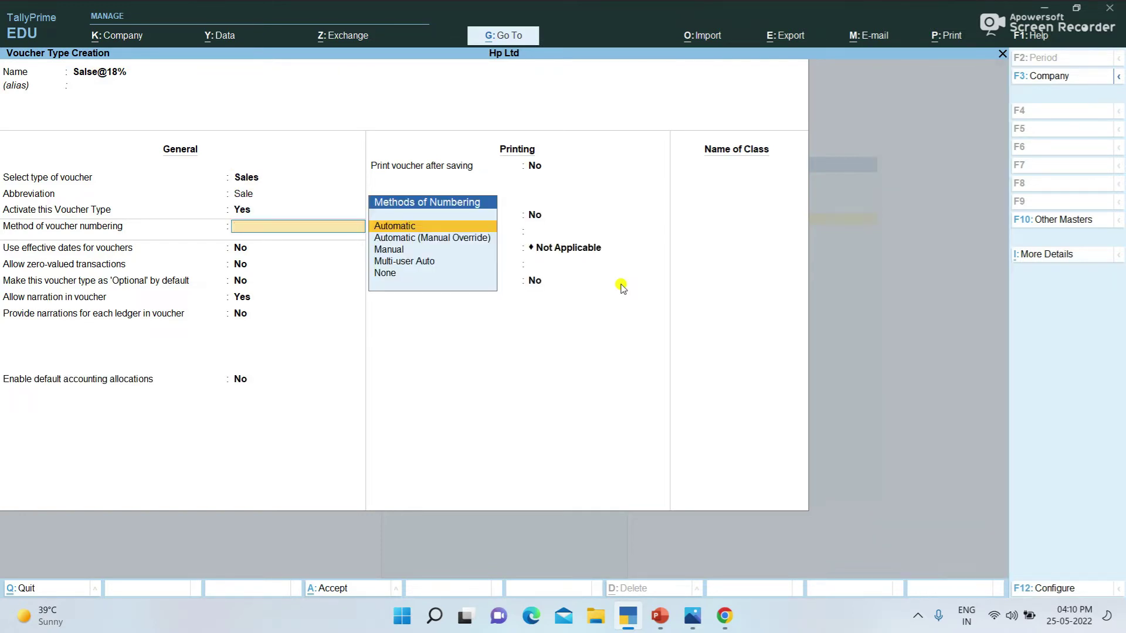
pyautogui.press('Return')
pyautogui.hotkey('ctrl', 'a')
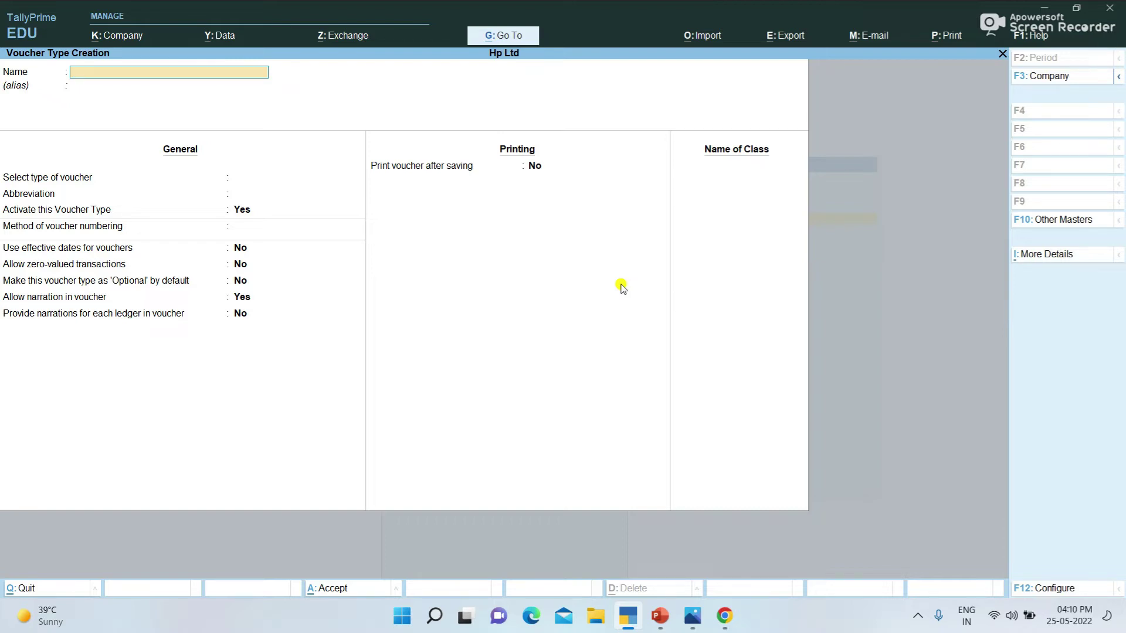
# Step: Save Interstae Sales under Sales with default settings, then quit the blank creation form
pyautogui.write('Interstae Sales')
pyautogui.press('Return')
pyautogui.write('S')
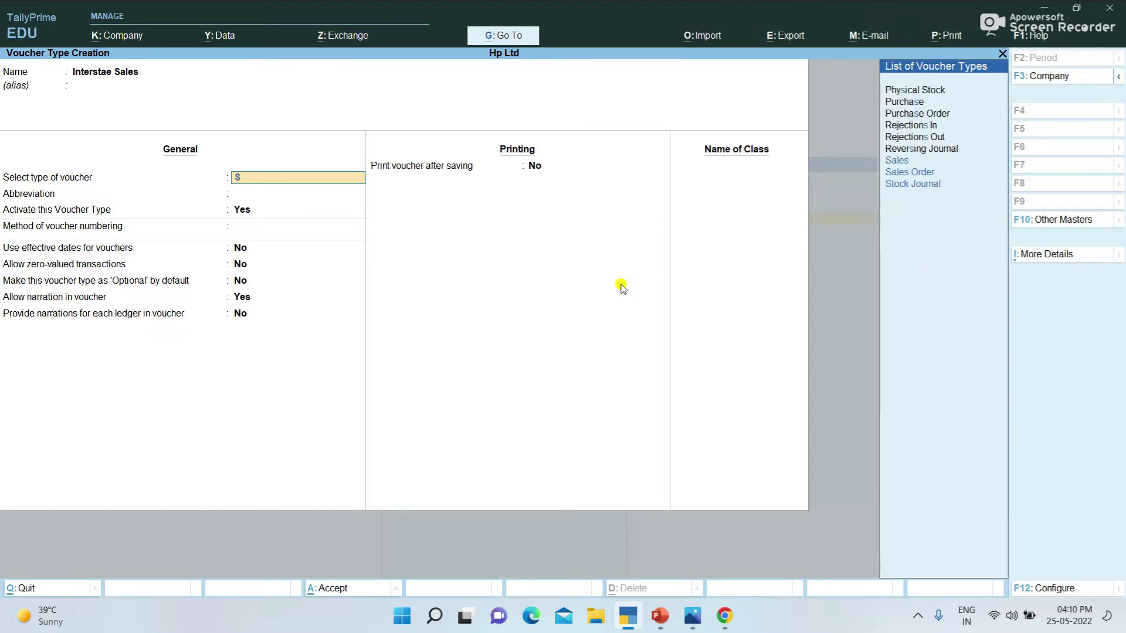
pyautogui.write('a')
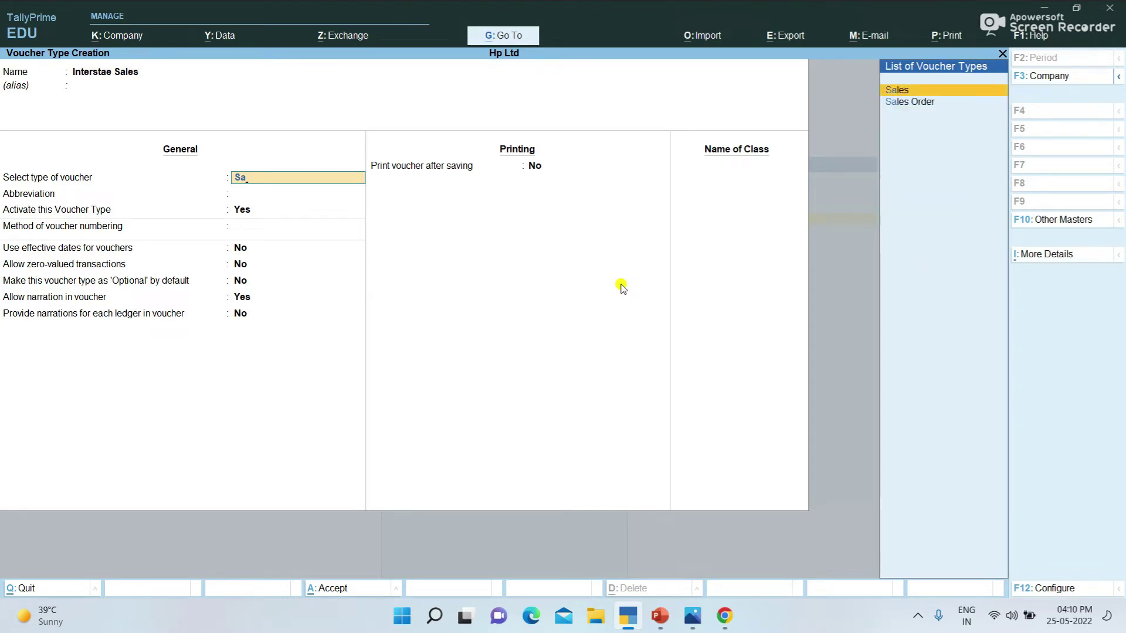
pyautogui.press('Return')
pyautogui.press('Return')
pyautogui.press('Return')
pyautogui.press('Return')
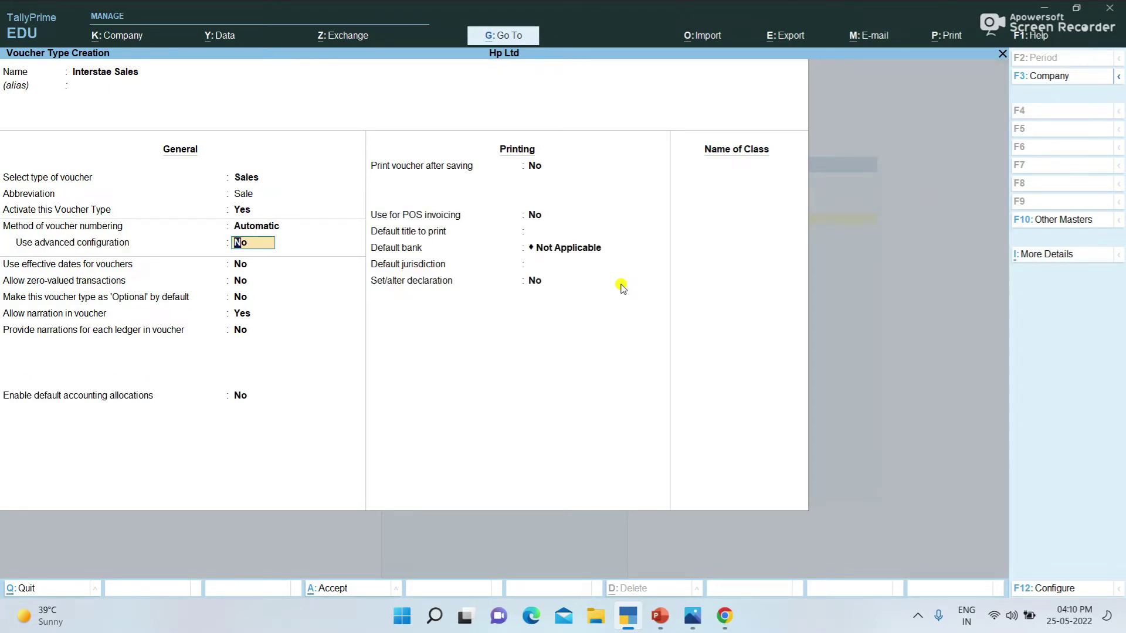
pyautogui.hotkey('ctrl', 'a')
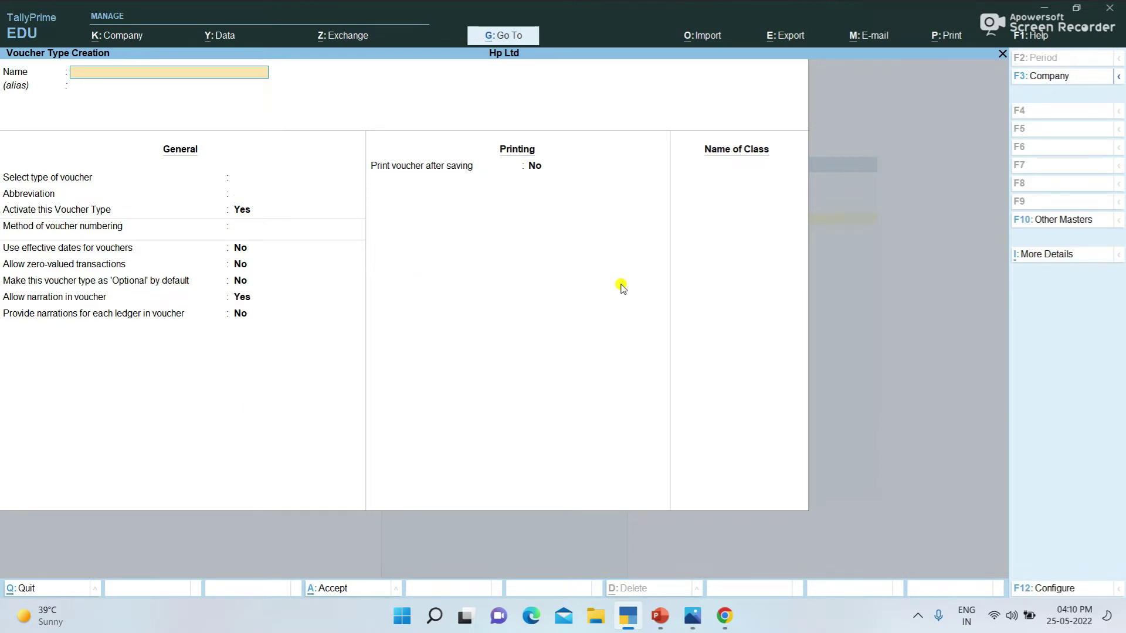
pyautogui.press('Escape')
pyautogui.press('Return')
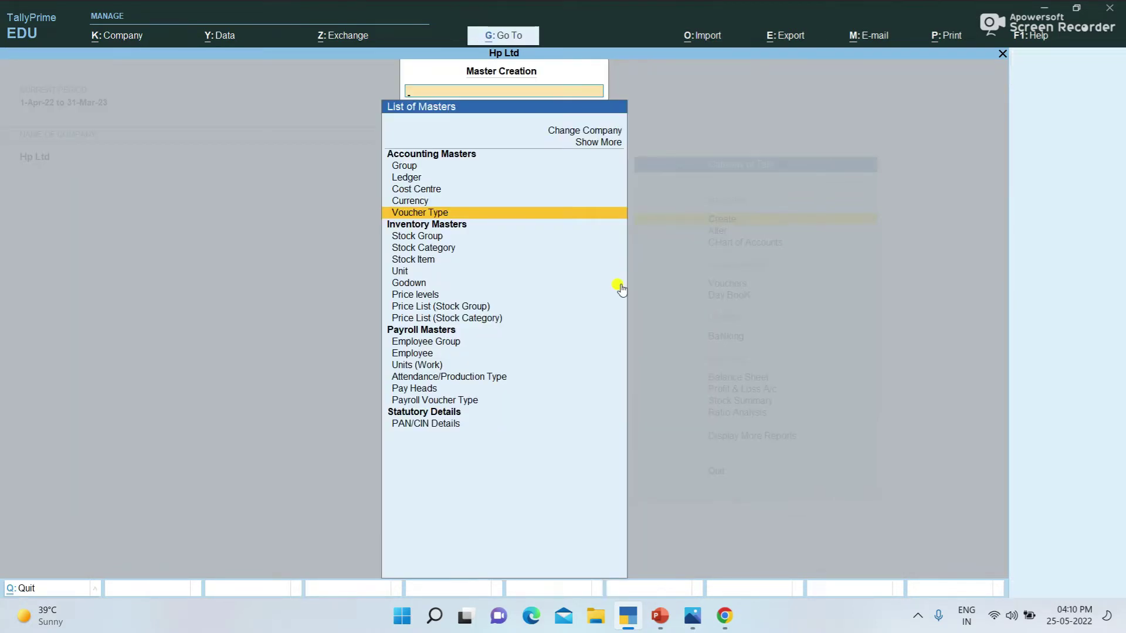
# Step: Open the List of Voucher Types from Alter masters
pyautogui.press('Escape')
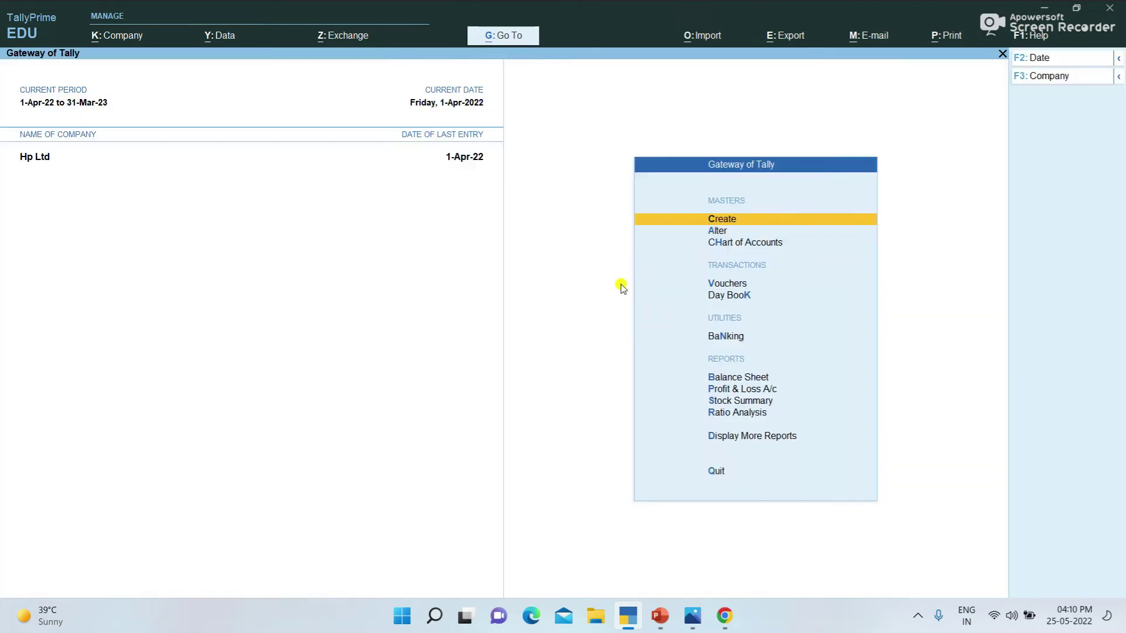
pyautogui.press('Down')
pyautogui.press('Return')
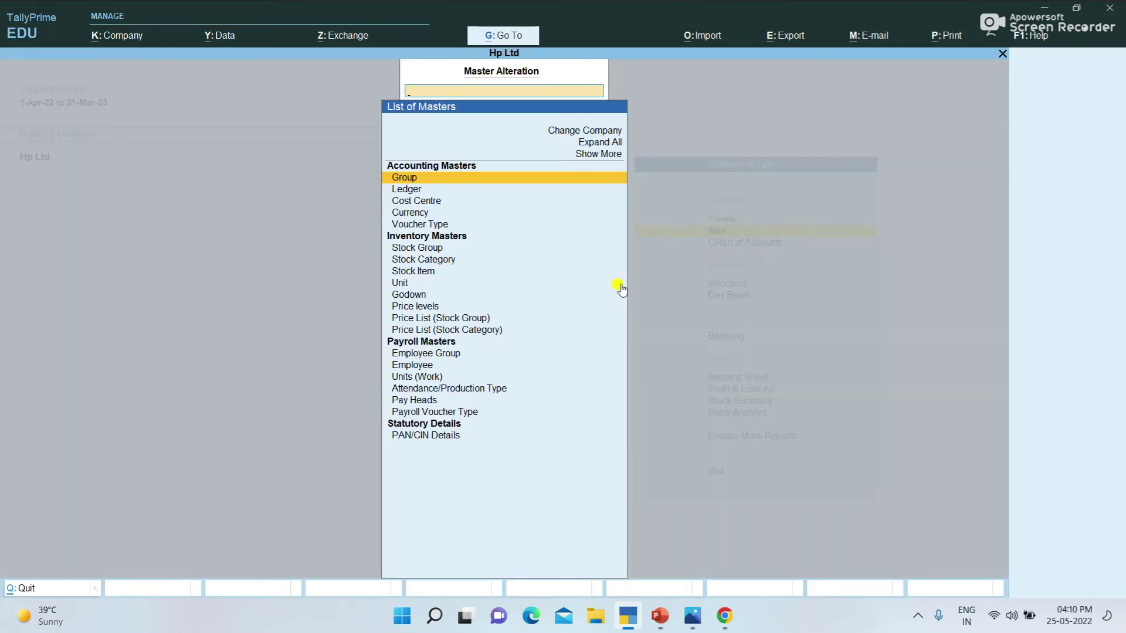
pyautogui.press('Down')
pyautogui.press('Down')
pyautogui.press('Down')
pyautogui.press('Down')
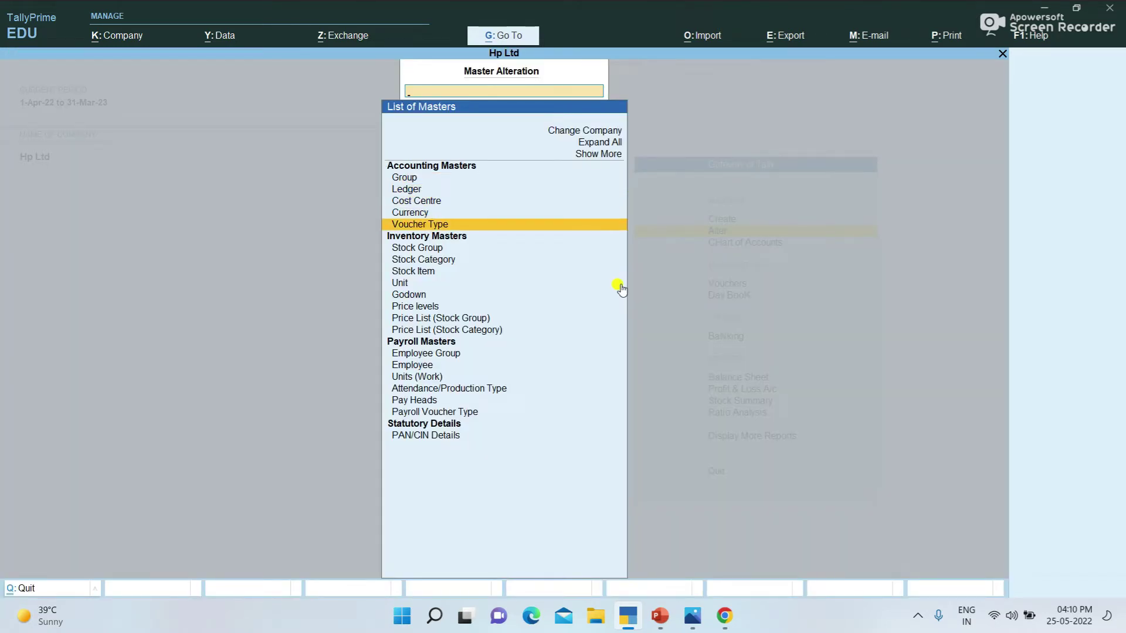
pyautogui.press('Return')
# Step: Review the new Purchase and Sales voucher types in the list, then close it
pyautogui.press('Down')
pyautogui.press('Down')
pyautogui.press('Down')
pyautogui.press('Down')
pyautogui.press('Down')
pyautogui.press('Down')
pyautogui.press('Down')
pyautogui.press('Down')
pyautogui.press('Down')
pyautogui.press('Down')
pyautogui.press('Down')
pyautogui.press('Down')
pyautogui.press('Down')
pyautogui.press('Down')
pyautogui.press('Down')
pyautogui.press('Down')
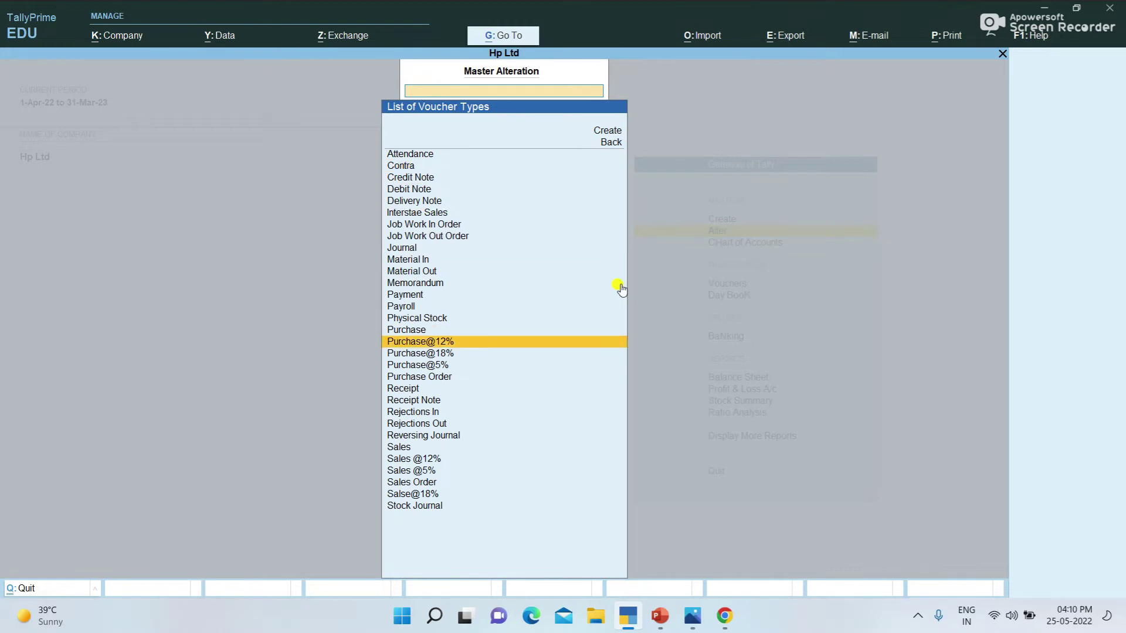
pyautogui.press('Up')
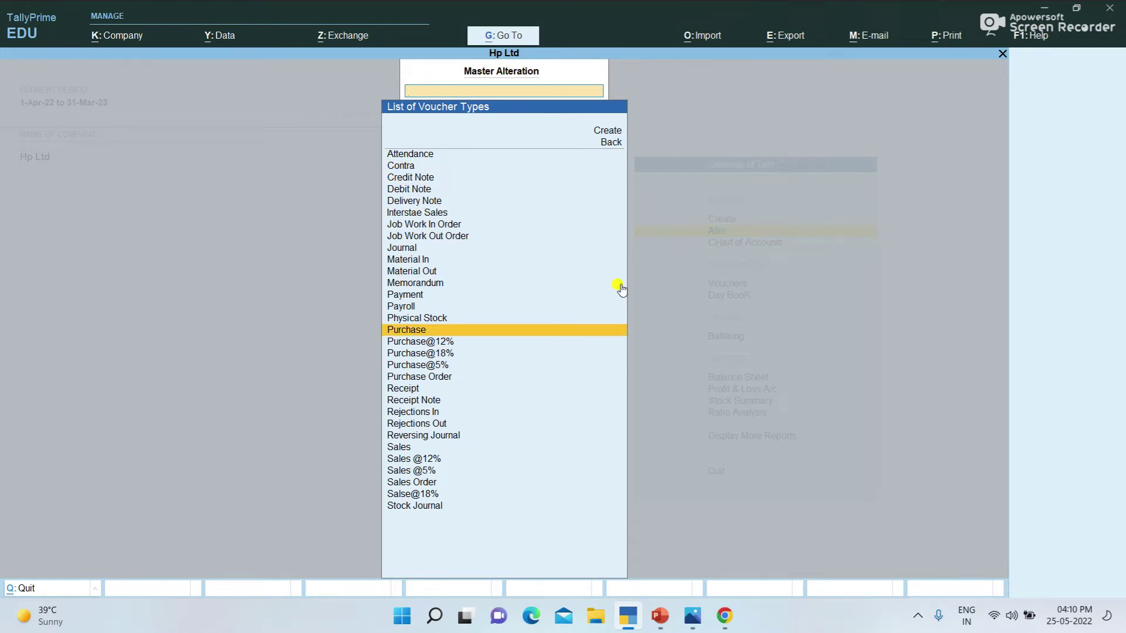
pyautogui.press('Down')
pyautogui.press('Down')
pyautogui.press('Down')
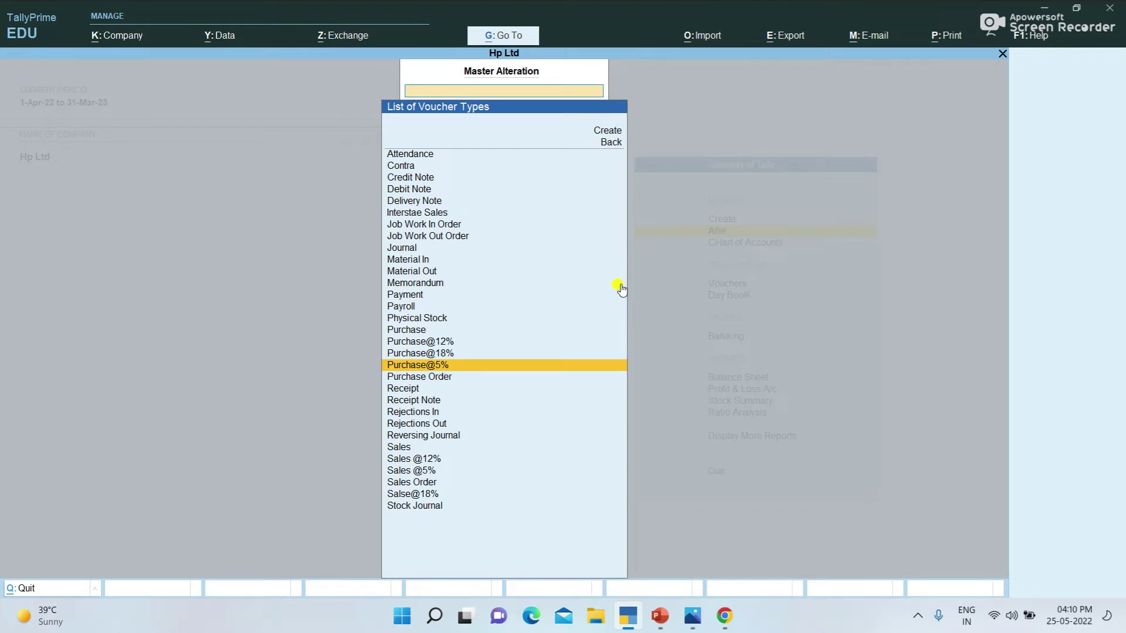
pyautogui.press('Down')
pyautogui.press('Down')
pyautogui.press('Down')
pyautogui.press('Down')
pyautogui.press('Down')
pyautogui.press('Down')
pyautogui.press('Down')
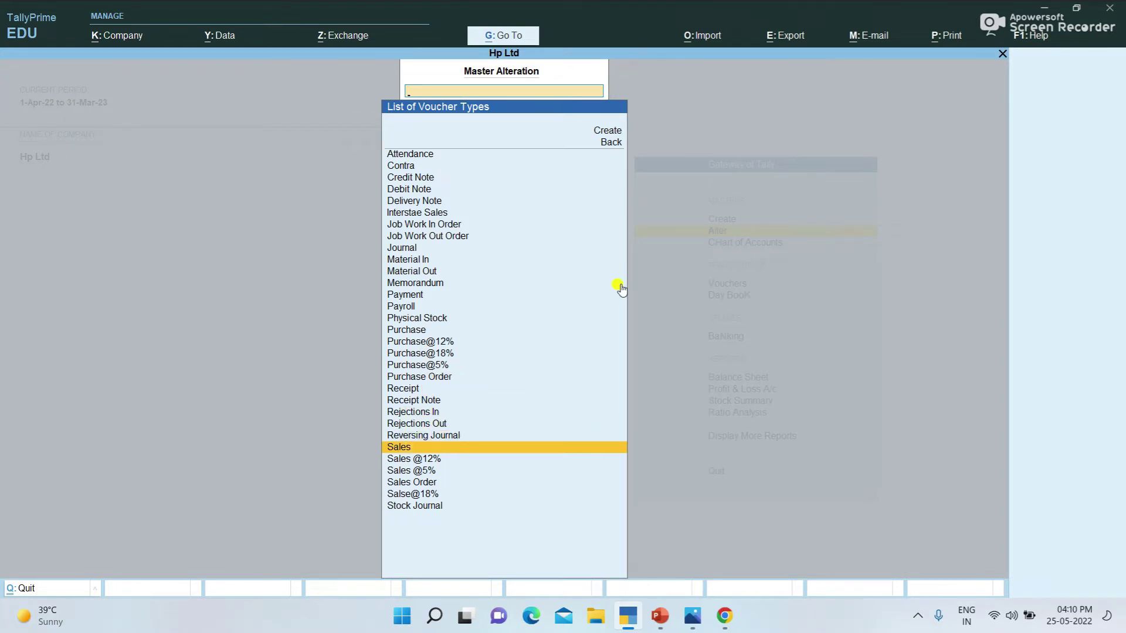
pyautogui.press('Down')
pyautogui.press('Down')
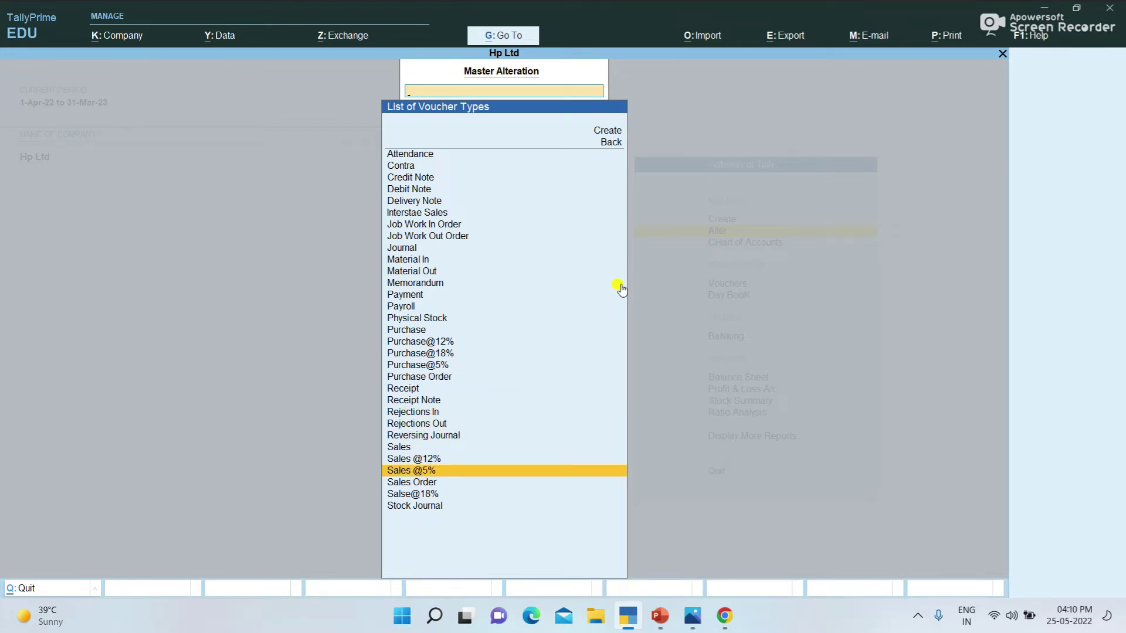
pyautogui.press('Down')
pyautogui.press('Down')
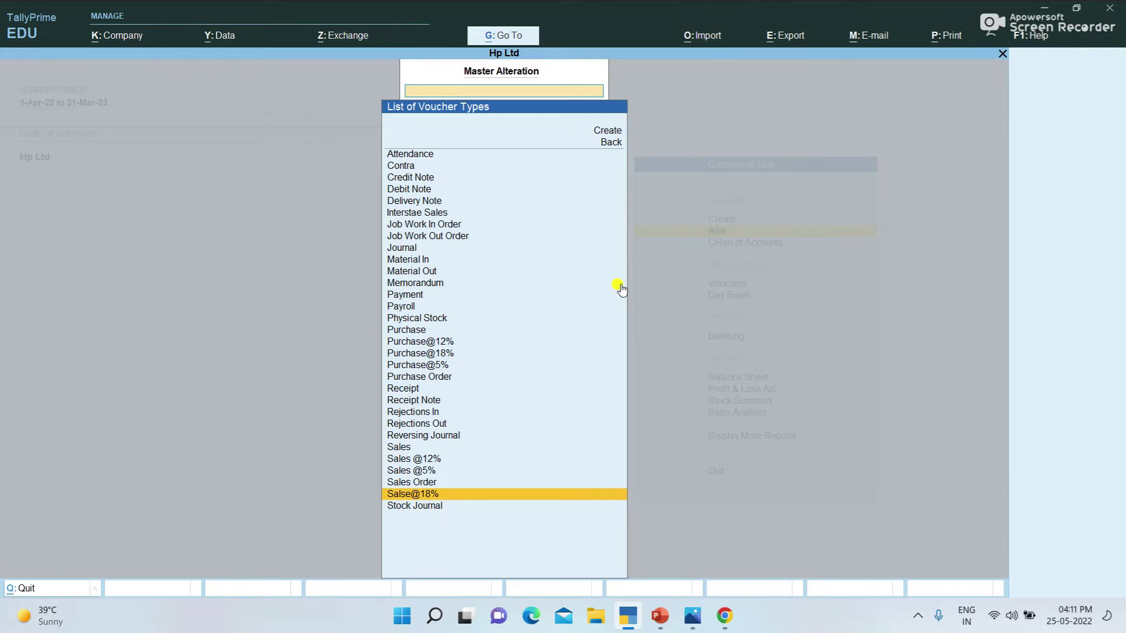
pyautogui.press('Escape')
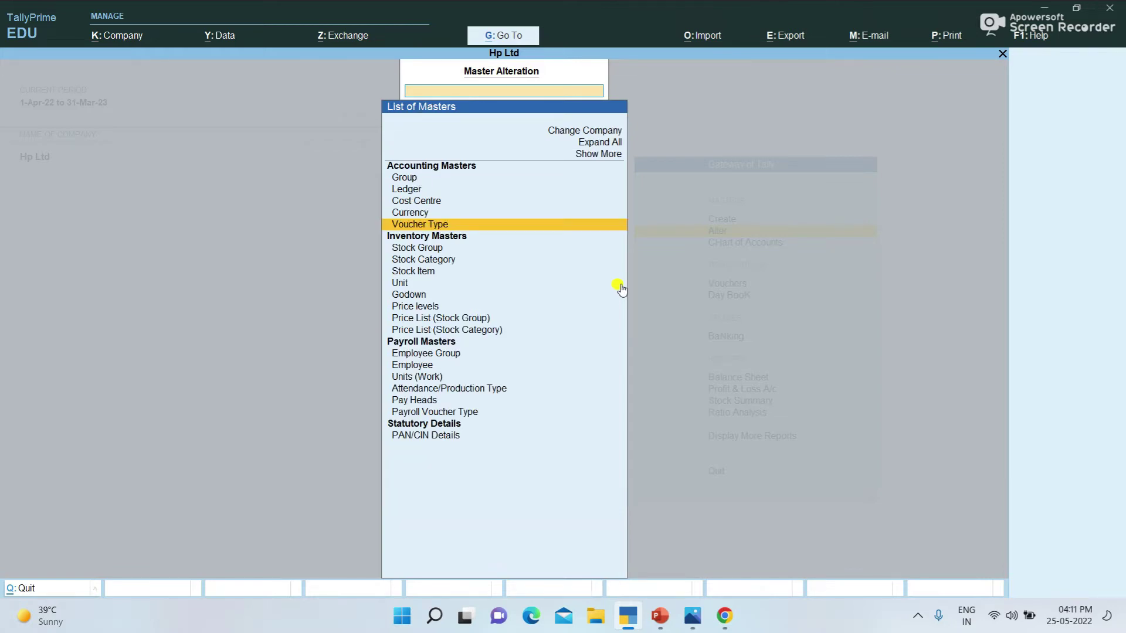
pyautogui.press('Escape')
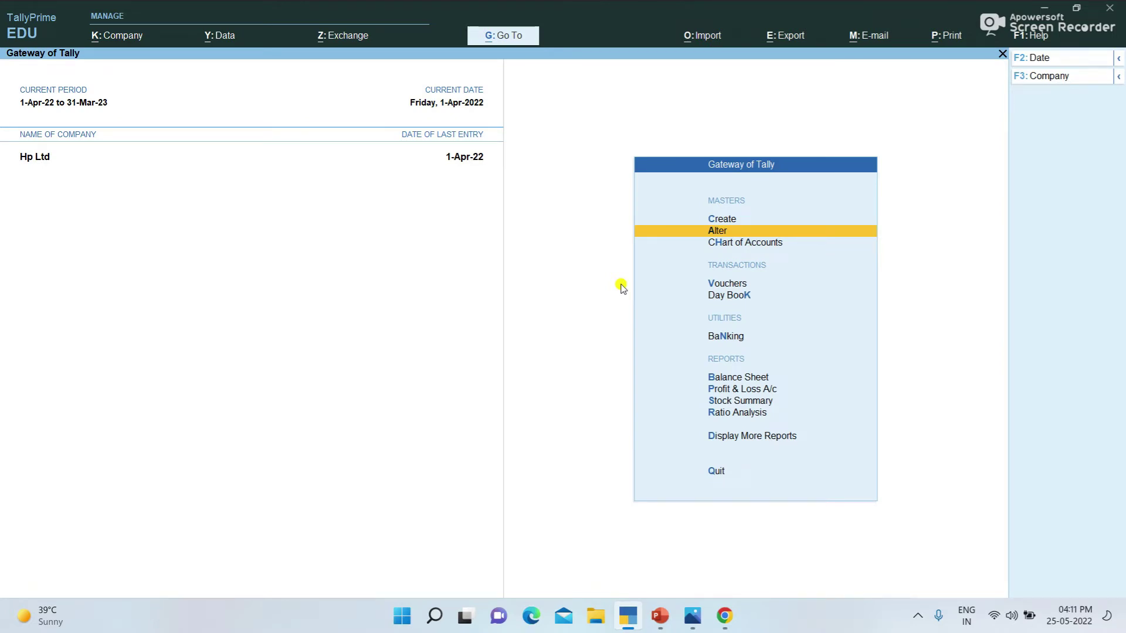
# Step: Open voucher entry, then back out of it to the Gateway of Tally
pyautogui.press('Down')
pyautogui.press('Down')
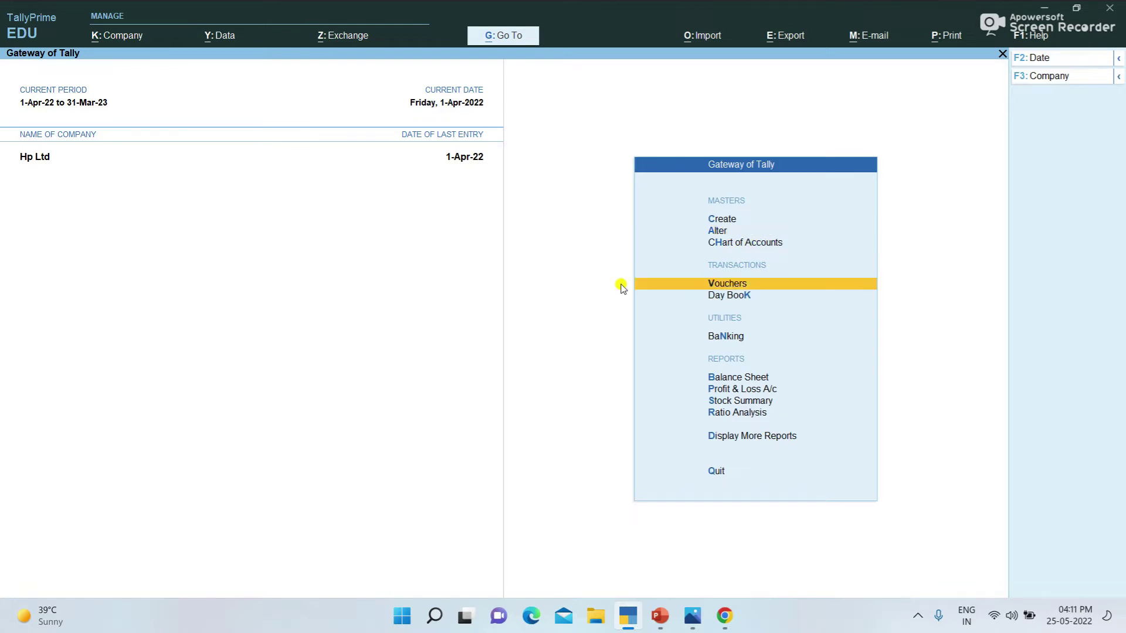
pyautogui.press('Return')
pyautogui.press('Escape')
pyautogui.press('Return')
# Step: Set Enable GST to Yes in Hp Ltd's company features and move into GST details
pyautogui.press('F11')
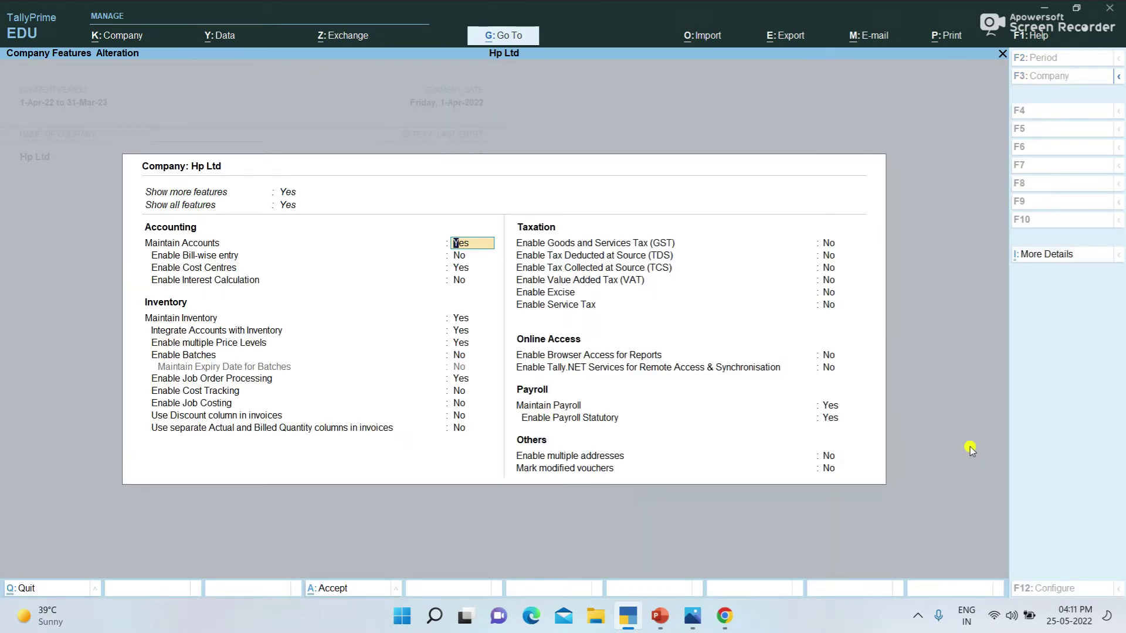
pyautogui.click(848, 246)
pyautogui.write('ye')
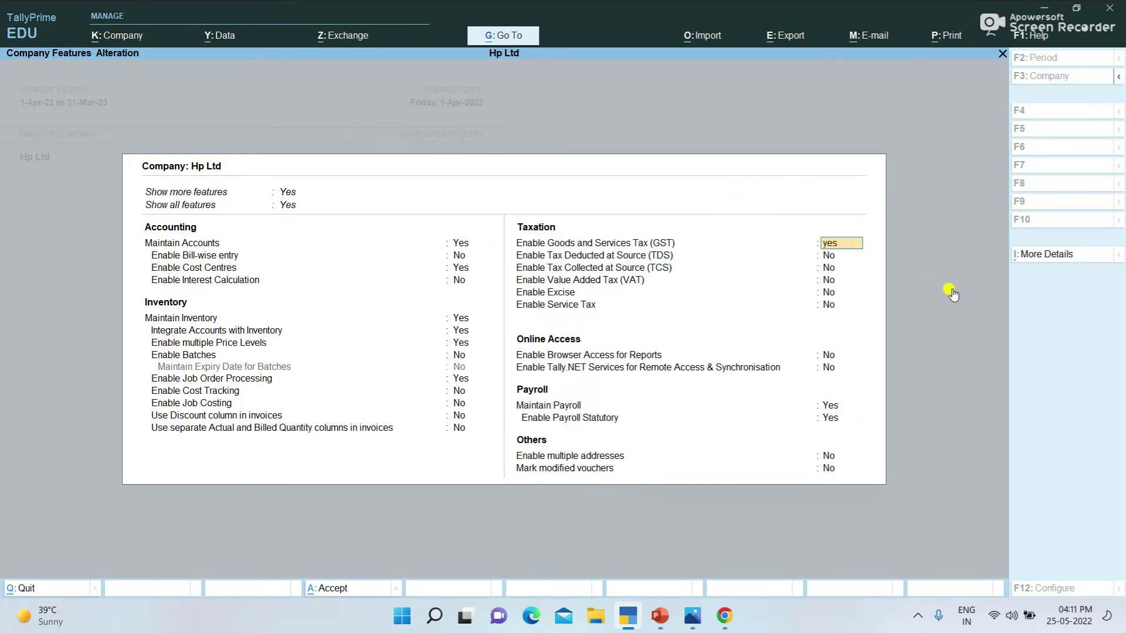
pyautogui.write('s')
pyautogui.press('Return')
pyautogui.press('Return')
pyautogui.press('Return')
pyautogui.press('Return')
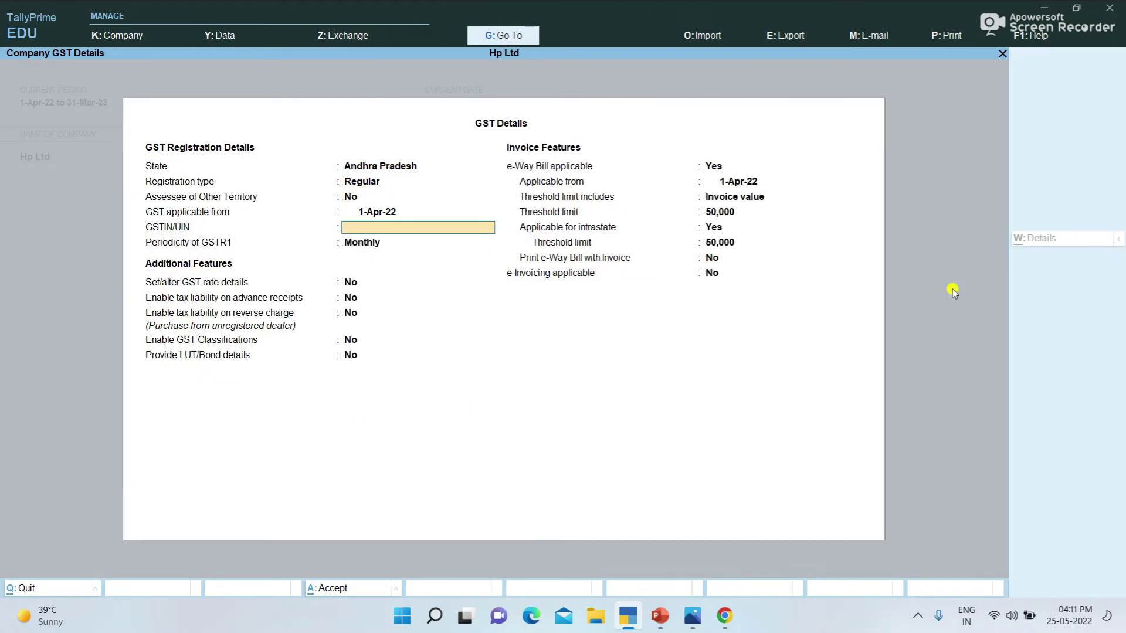
pyautogui.press('Return')
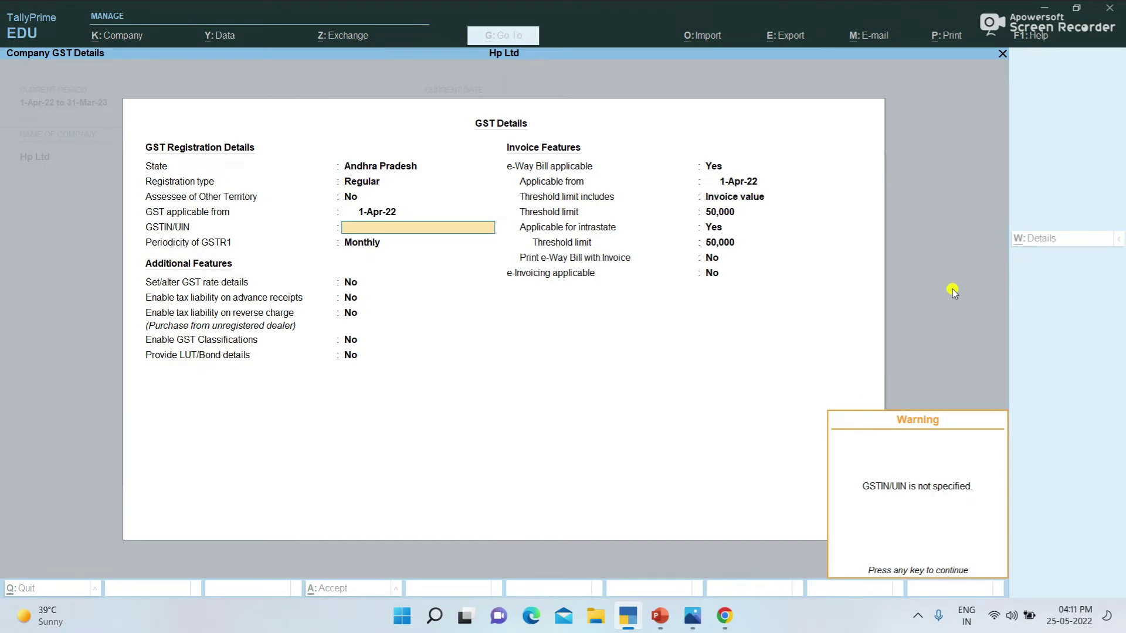
pyautogui.press('Return')
# Step: Enter the company's GSTIN, then accept the GST details and company features
pyautogui.press('BackSpace')
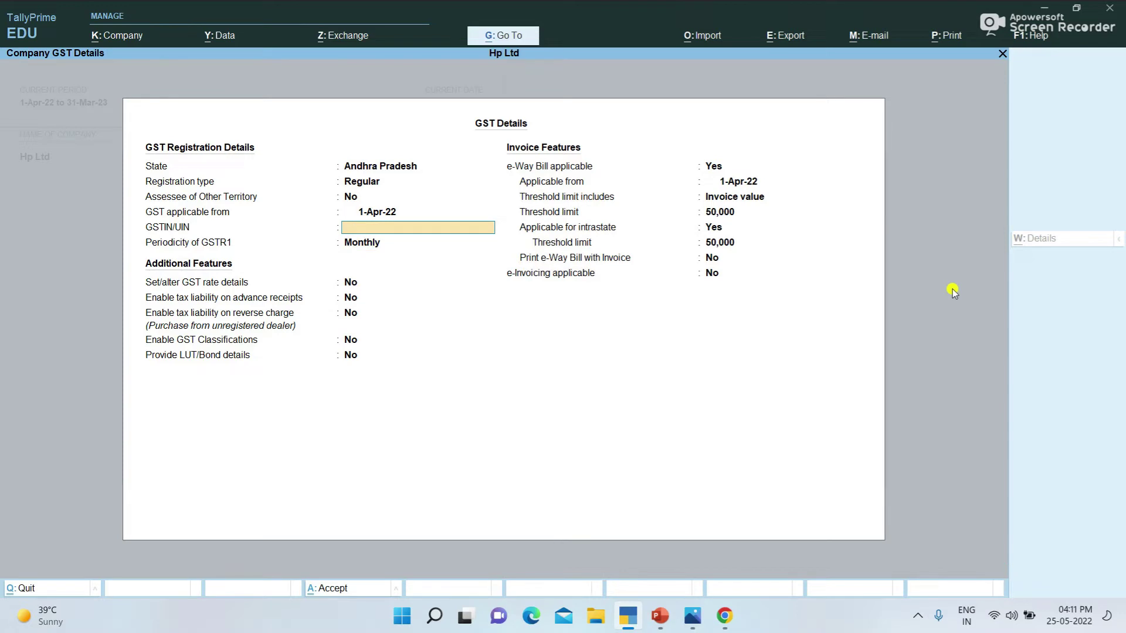
pyautogui.press('Return')
pyautogui.press('Return')
pyautogui.press('Return')
pyautogui.press('Return')
pyautogui.press('Return')
pyautogui.press('Return')
pyautogui.press('Return')
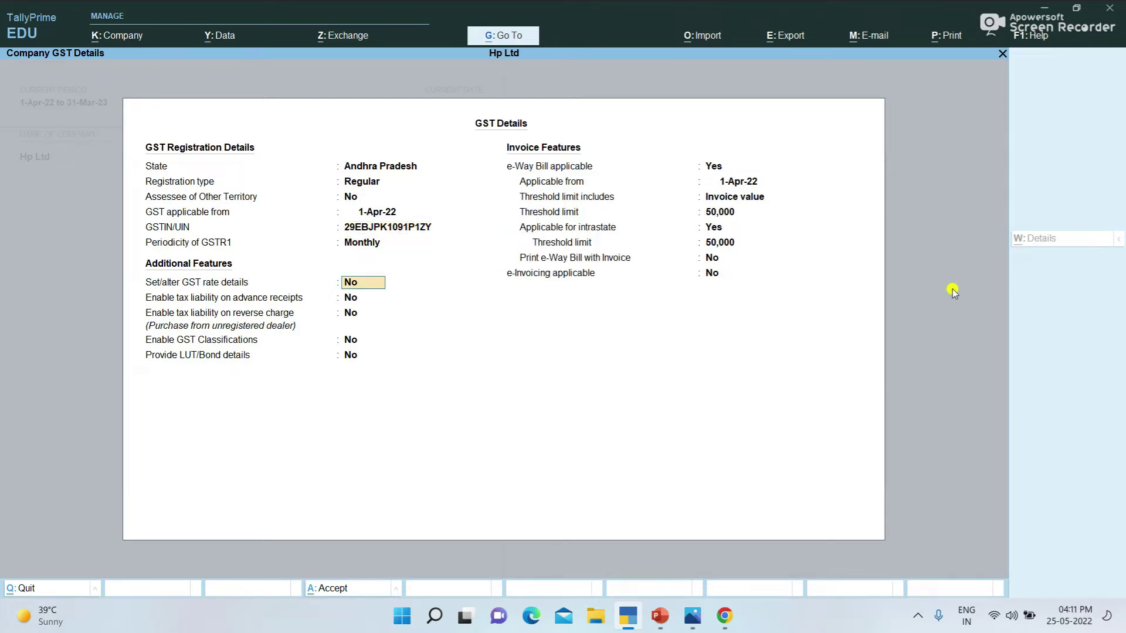
pyautogui.press('Return')
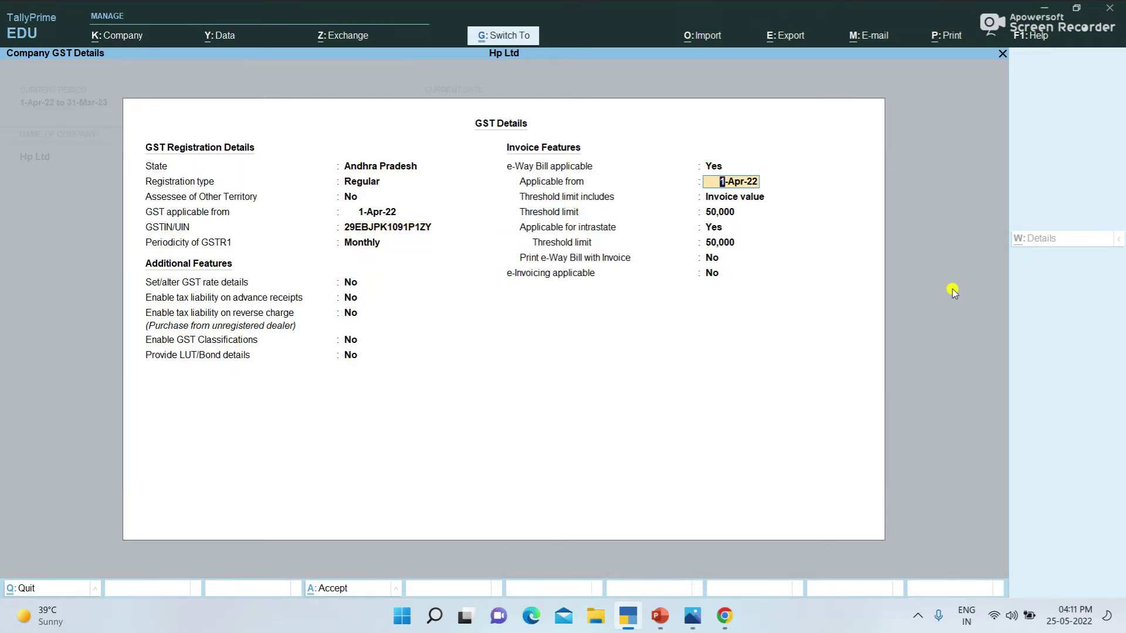
pyautogui.hotkey('ctrl', 'a')
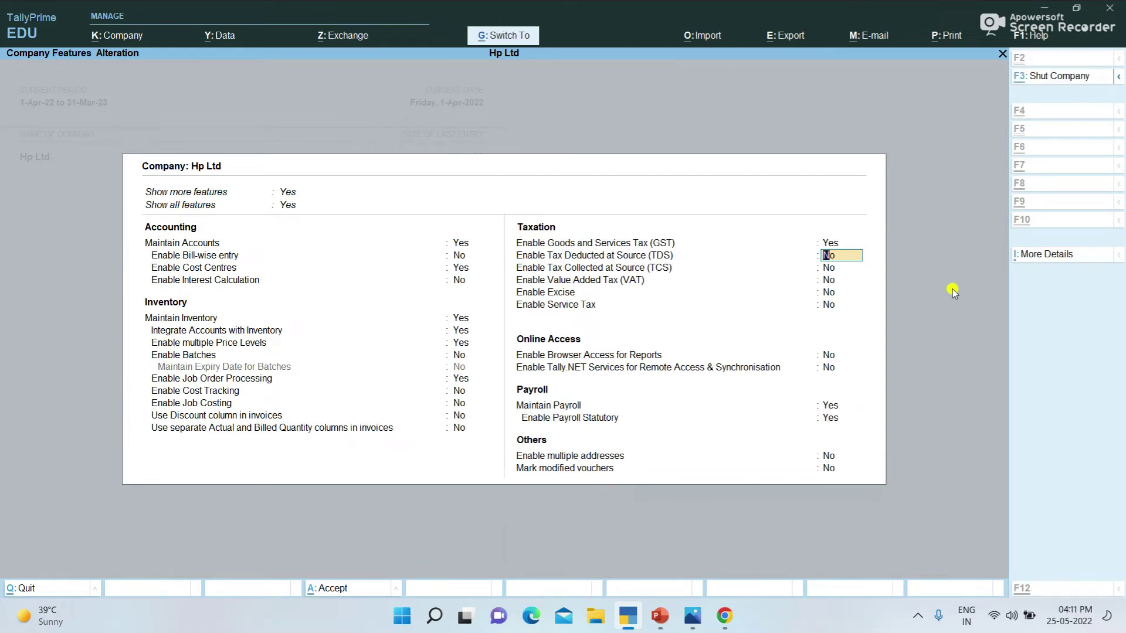
pyautogui.hotkey('ctrl', 'a')
pyautogui.press('Escape')
pyautogui.press('n')
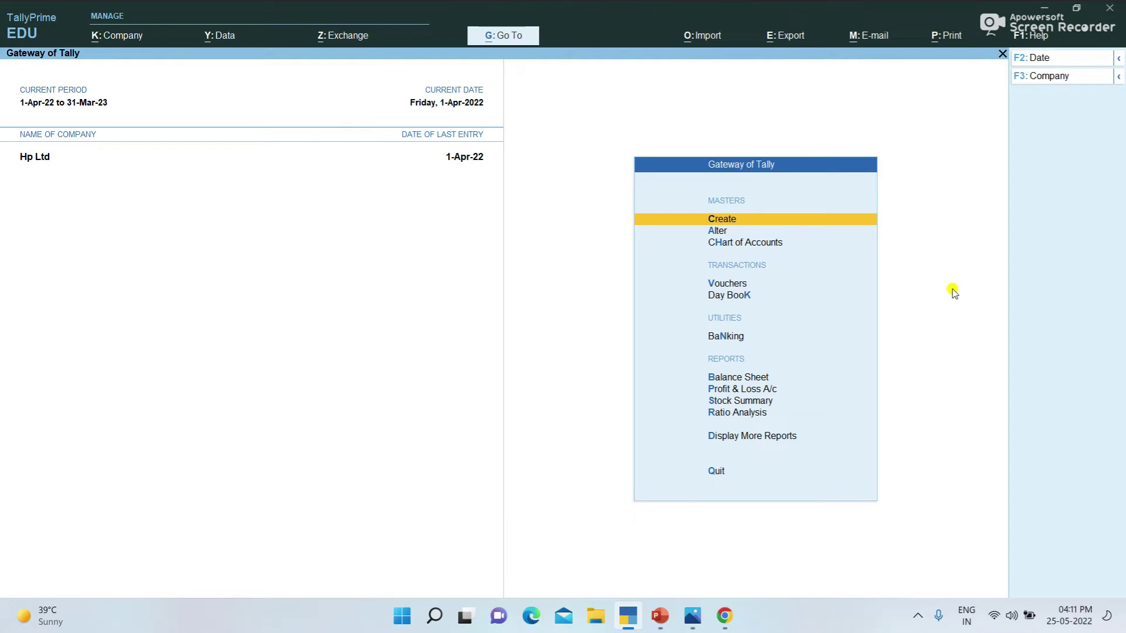
# Step: Start a new ledger named Ss & Co from master creation
pyautogui.press('Return')
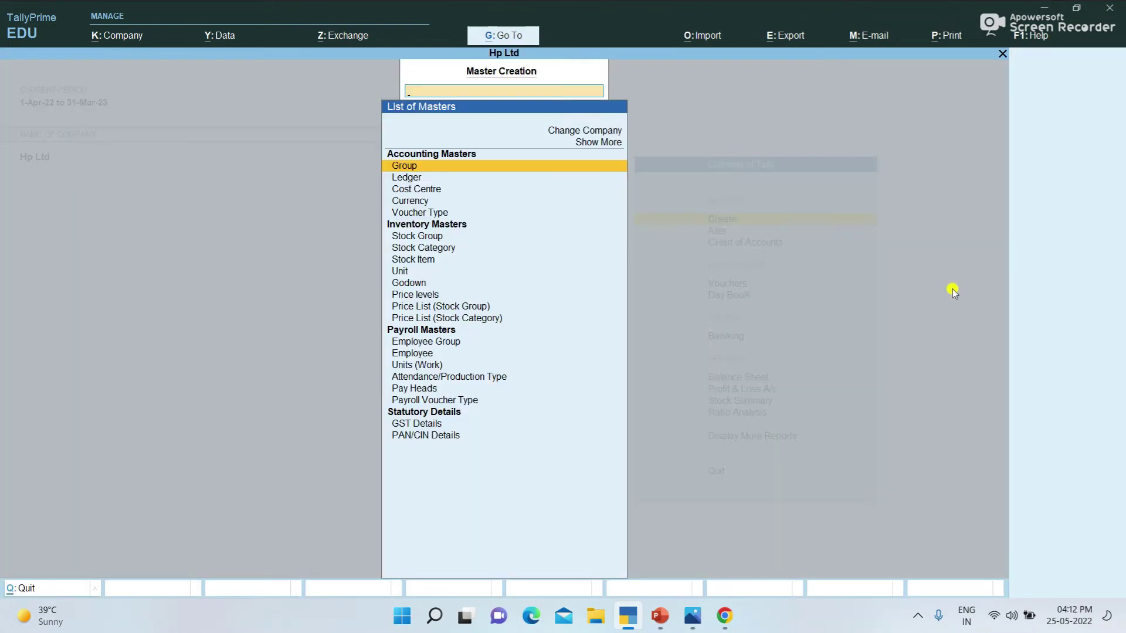
pyautogui.press('Down')
pyautogui.press('Return')
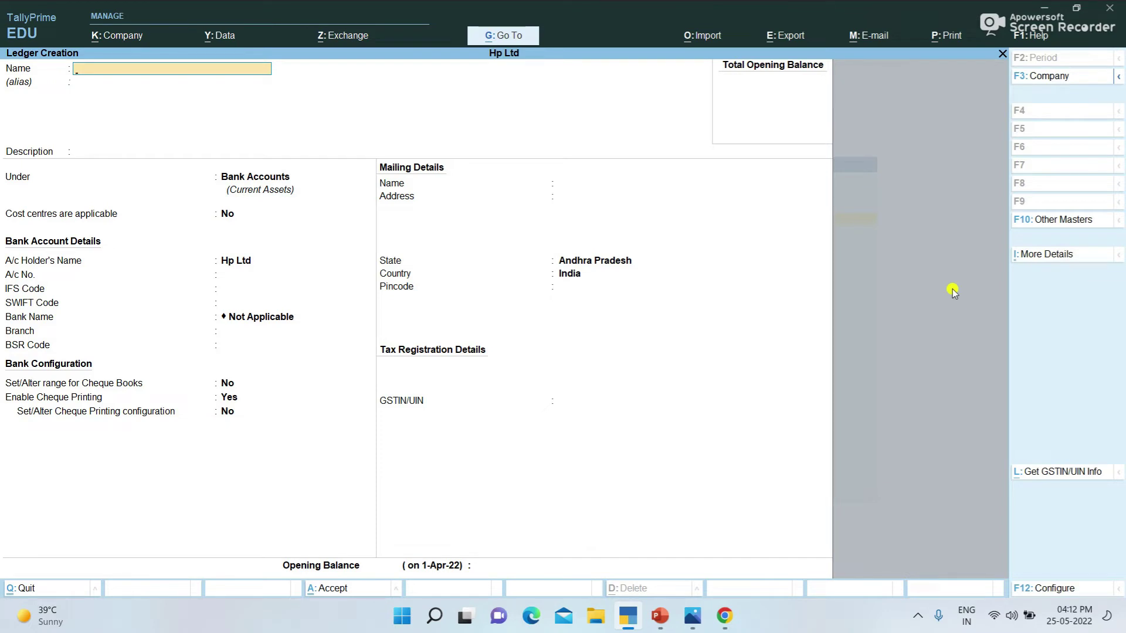
pyautogui.write('Ss & Co')
pyautogui.press('Return')
pyautogui.press('Return')
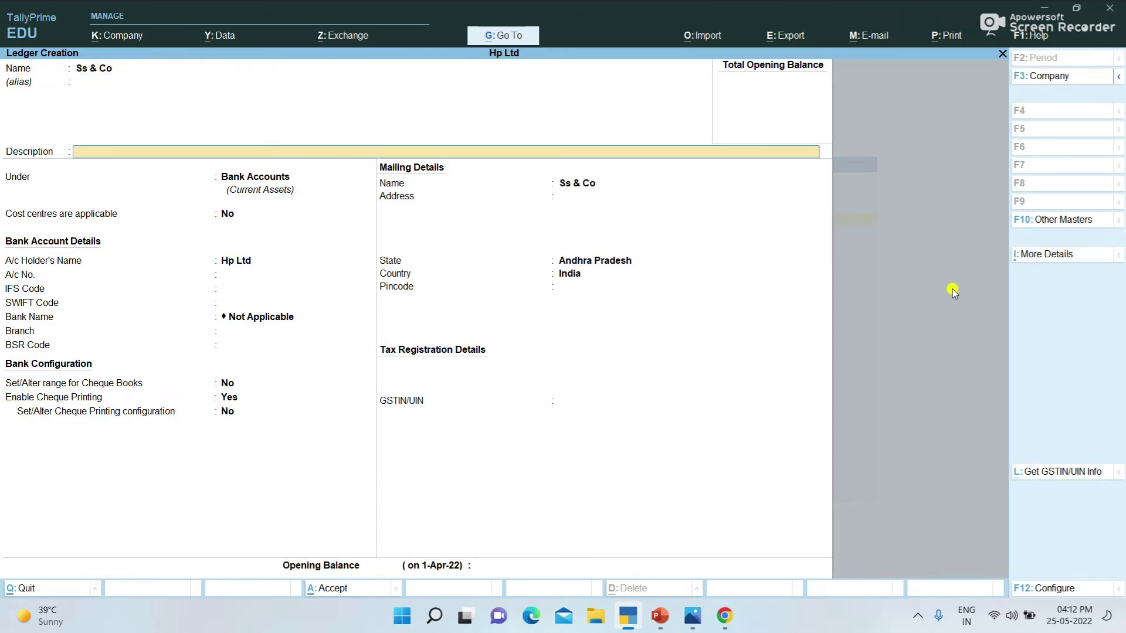
pyautogui.press('Return')
# Step: Place Ss & Co under Sundry Creditors with state Andhra Pradesh and Regular registration
pyautogui.write('S')
pyautogui.press('Down')
pyautogui.press('Down')
pyautogui.press('Down')
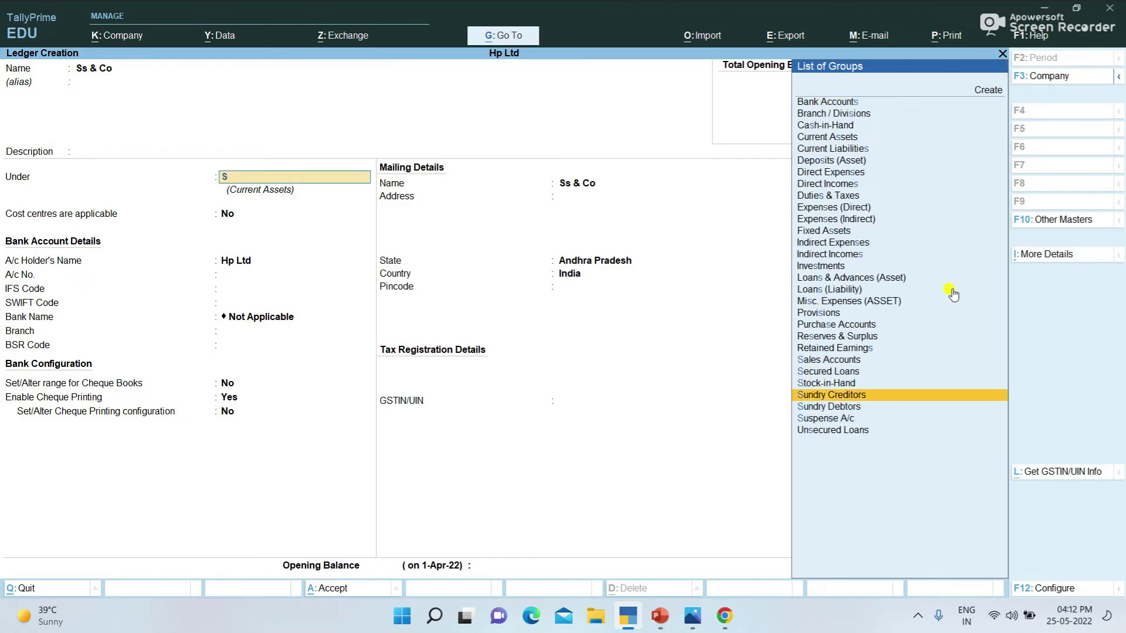
pyautogui.press('Return')
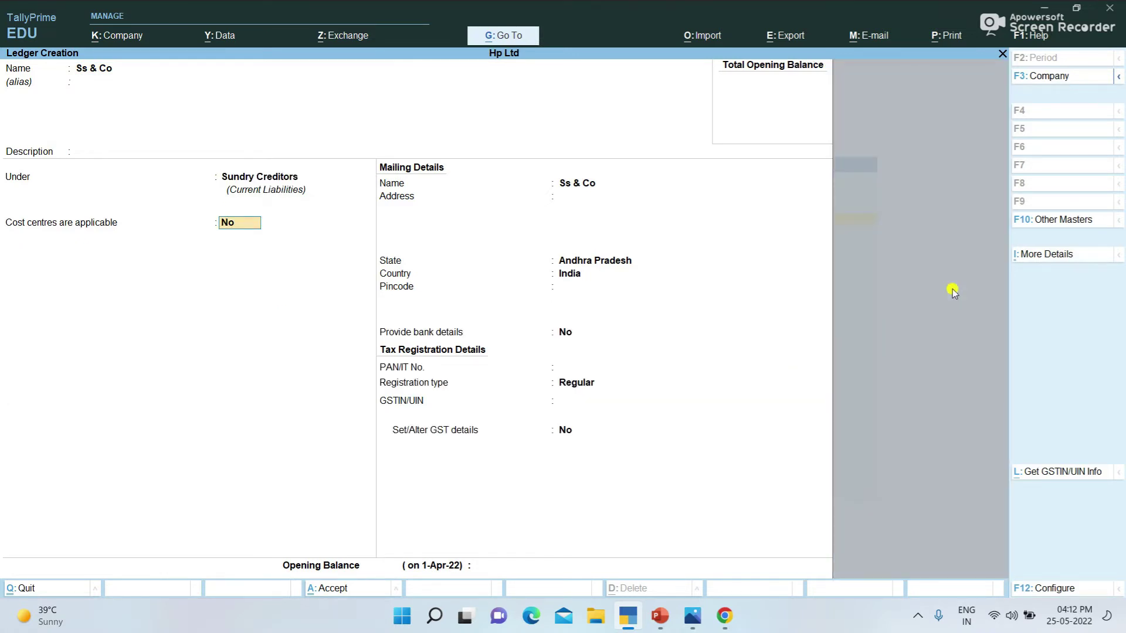
pyautogui.press('Return')
pyautogui.press('Return')
pyautogui.press('Return')
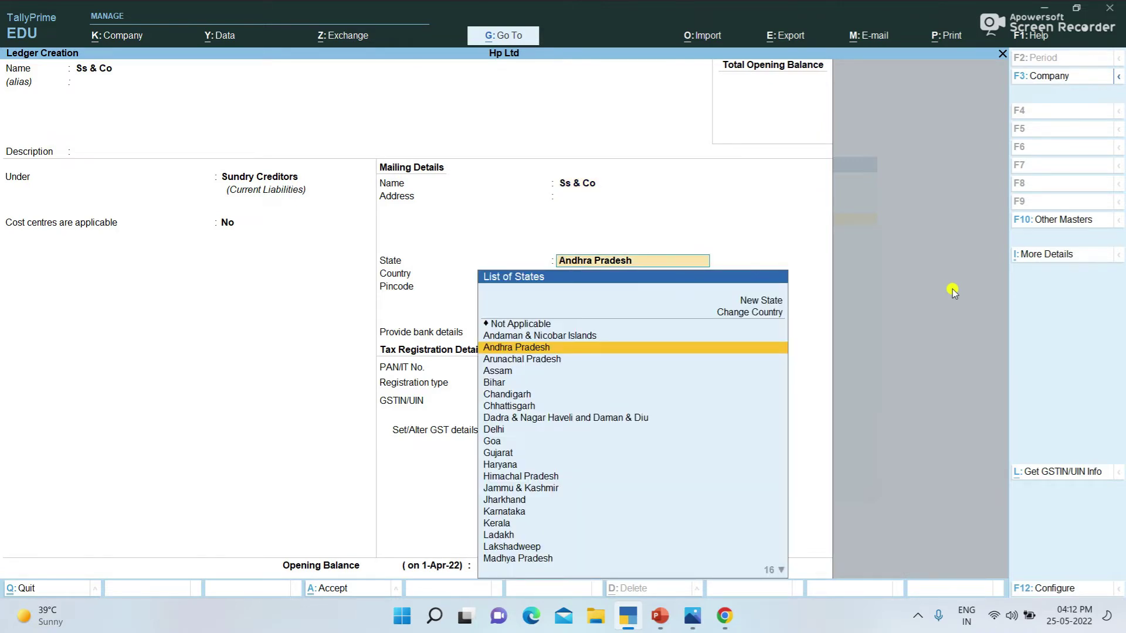
pyautogui.press('Return')
pyautogui.press('Return')
pyautogui.press('Return')
pyautogui.press('Return')
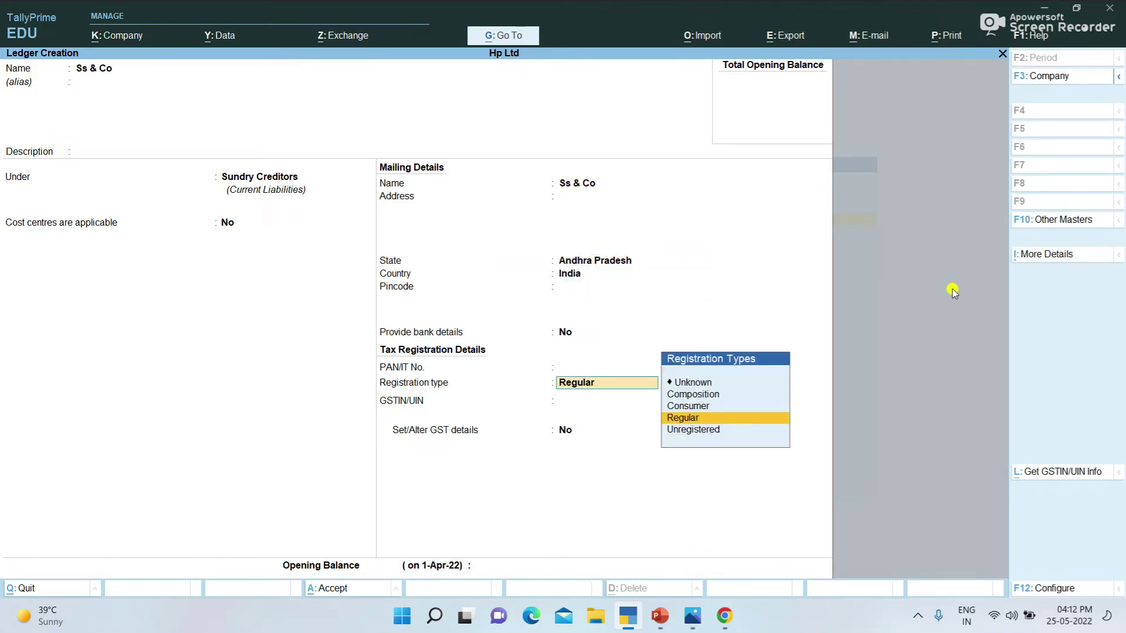
pyautogui.press('Return')
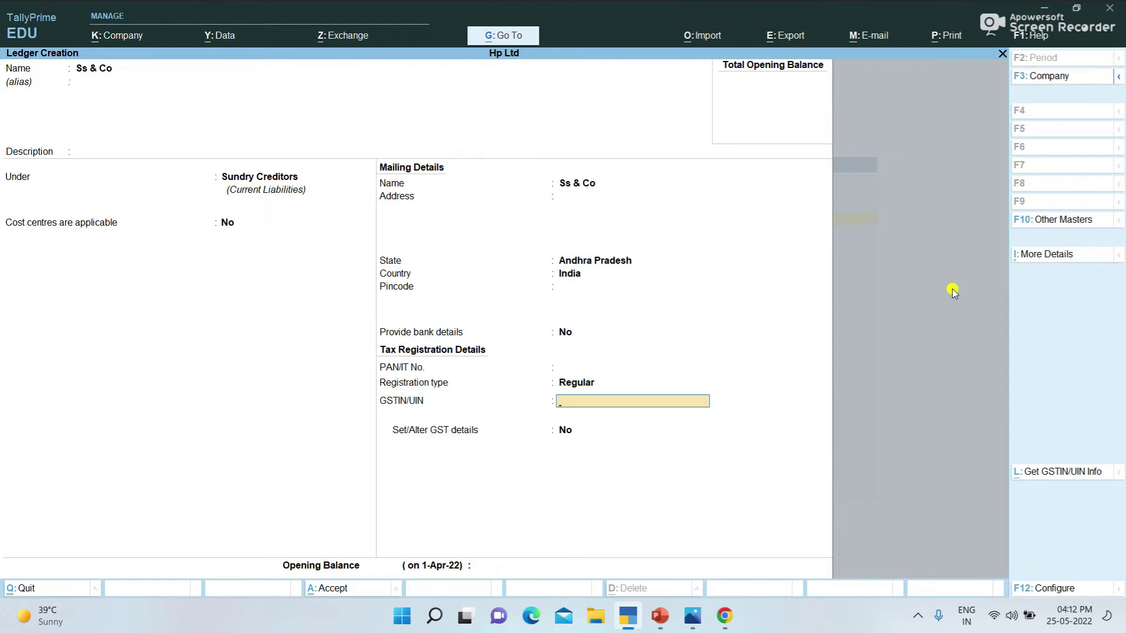
pyautogui.press('Return')
pyautogui.press('Return')
pyautogui.press('Return')
pyautogui.press('Return')
pyautogui.press('Return')
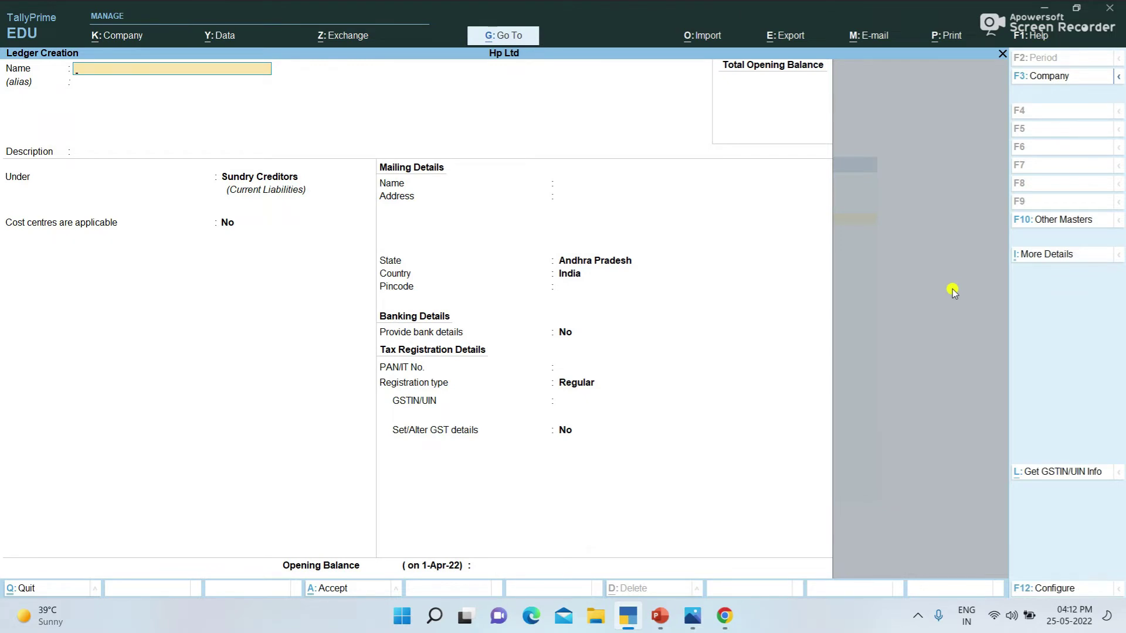
# Step: Name the next ledger Abc Ltd and put it under Sundry Debtors
pyautogui.write('Abc Ltd')
pyautogui.press('Return')
pyautogui.press('Return')
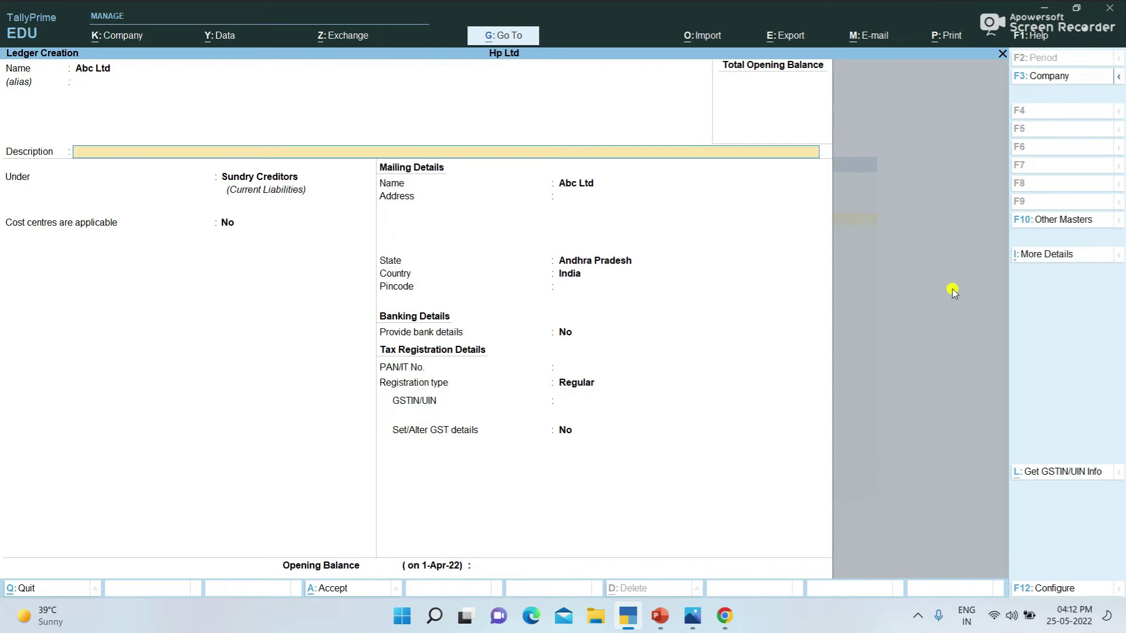
pyautogui.press('Return')
pyautogui.write('S')
pyautogui.press('Down')
pyautogui.press('Down')
pyautogui.press('Down')
pyautogui.press('Down')
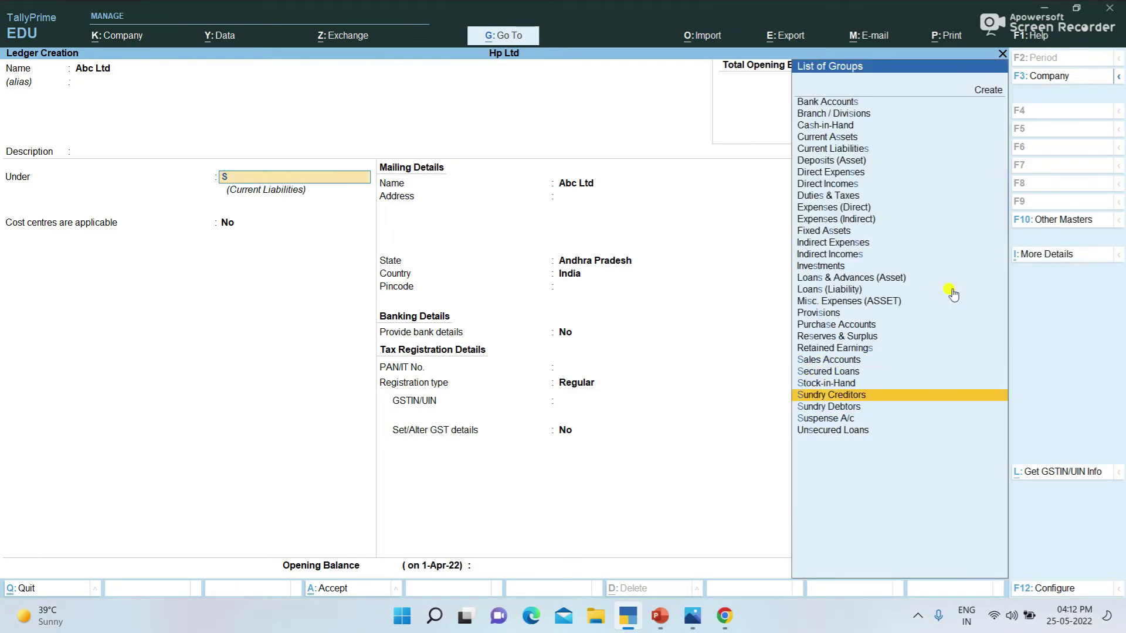
pyautogui.press('Return')
pyautogui.press('Return')
pyautogui.press('Return')
pyautogui.press('Return')
pyautogui.press('Return')
pyautogui.press('Return')
pyautogui.press('Return')
pyautogui.press('Return')
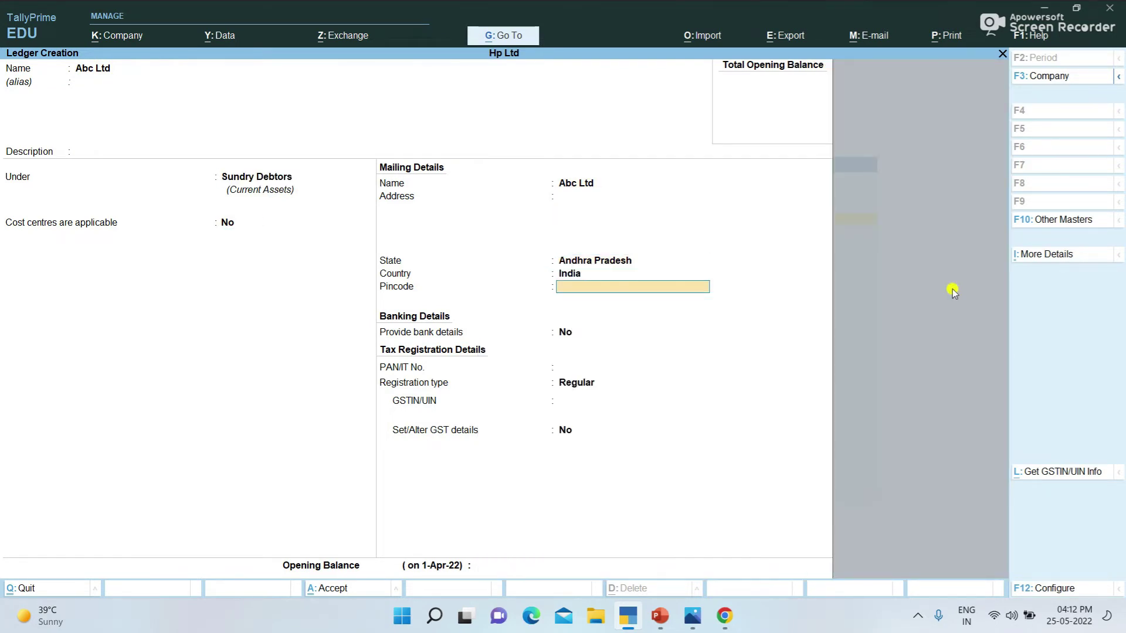
# Step: Change Abc Ltd's registration type to Unregistered and save the ledger
pyautogui.press('Return')
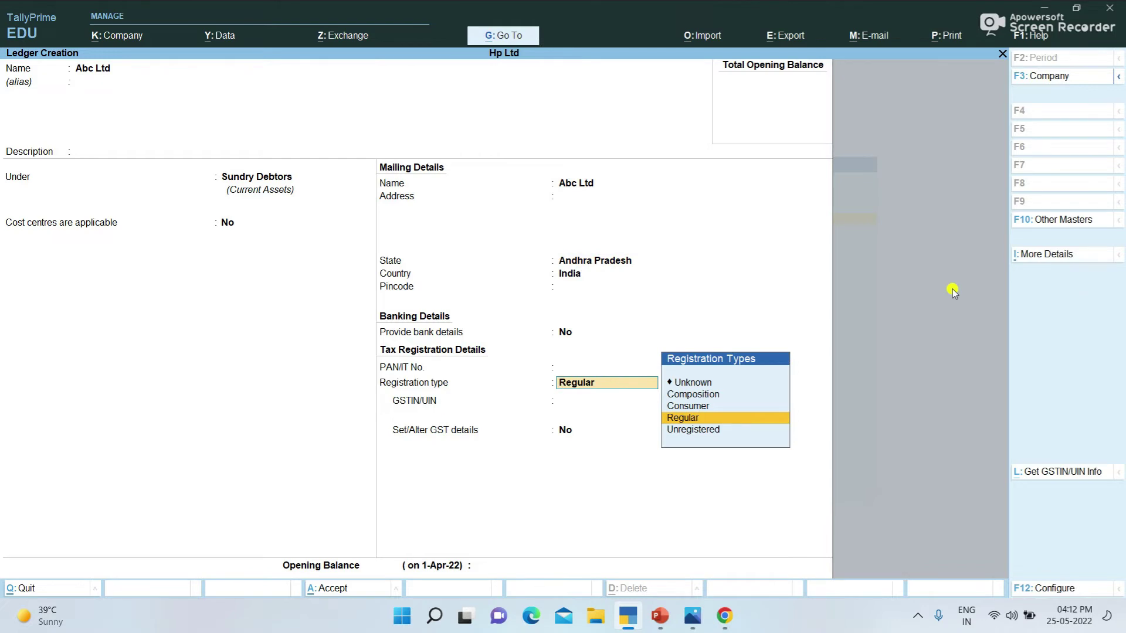
pyautogui.press('Return')
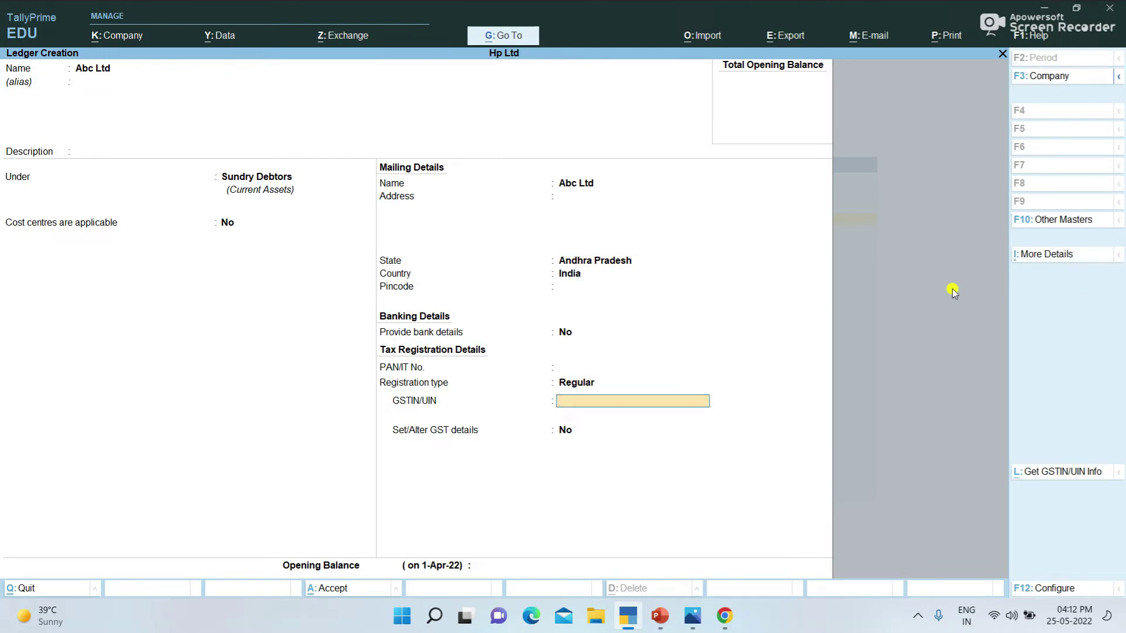
pyautogui.press('BackSpace')
pyautogui.press('Down')
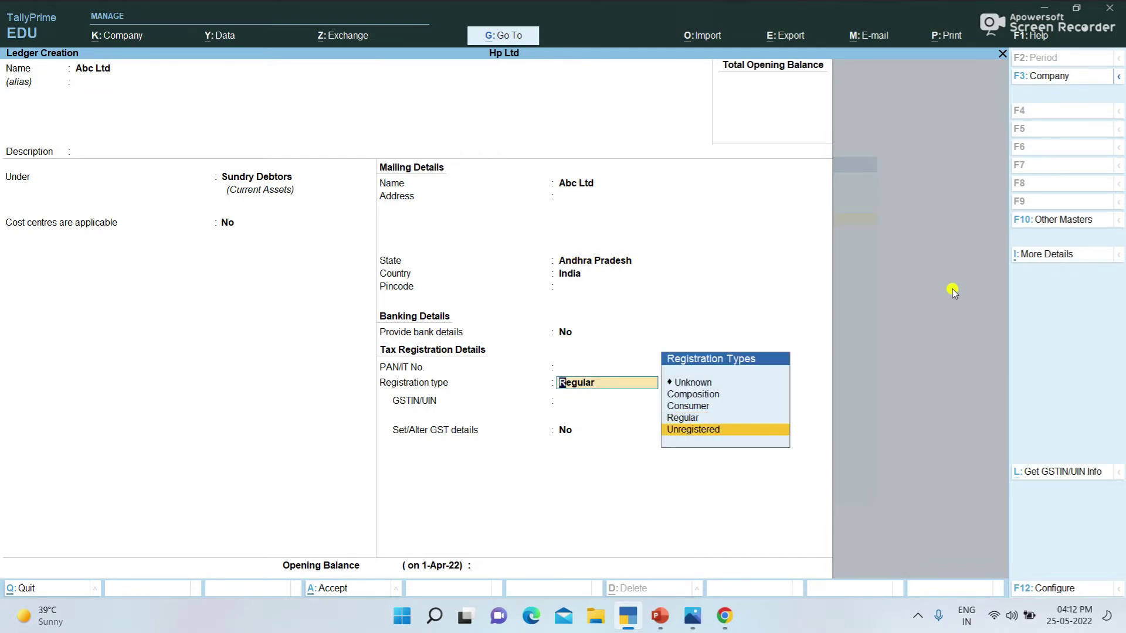
pyautogui.press('Return')
pyautogui.press('Return')
pyautogui.press('Return')
pyautogui.press('Return')
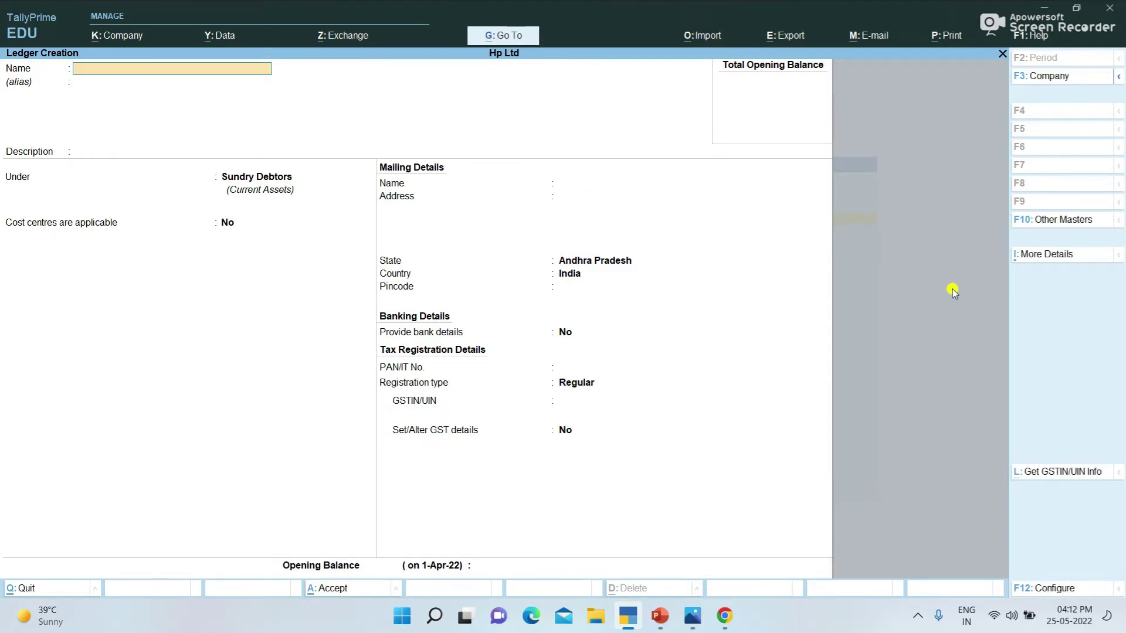
pyautogui.press('Escape')
pyautogui.press('Down')
pyautogui.press('Down')
pyautogui.press('Down')
pyautogui.press('Down')
pyautogui.press('Down')
pyautogui.press('Down')
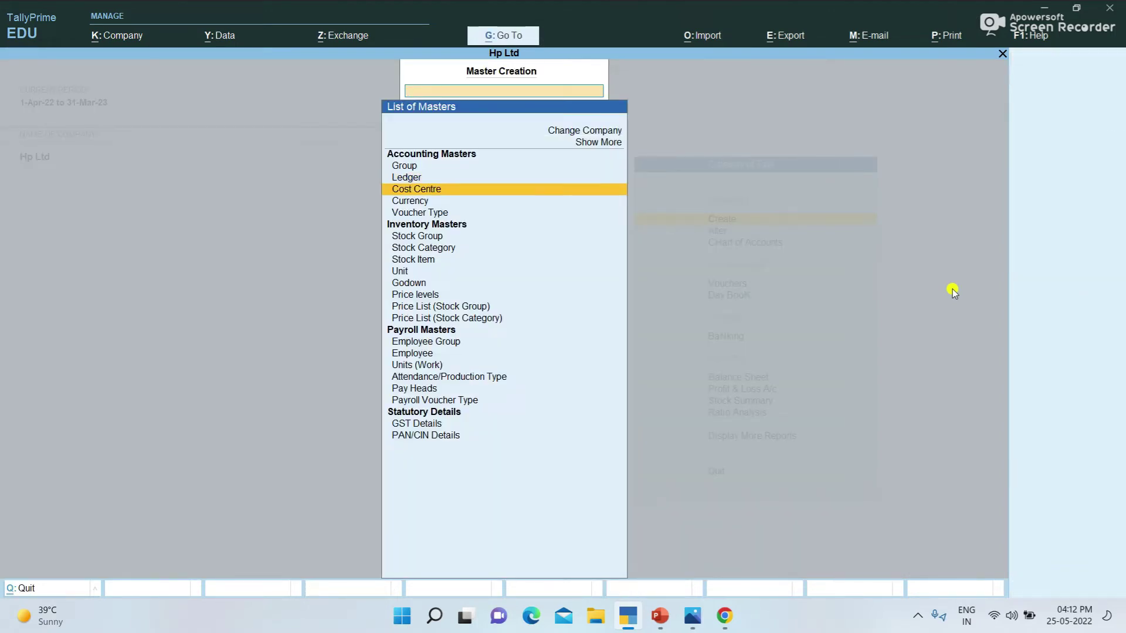
# Step: Start a new unit with symbol num and formal name Numbers
pyautogui.press('Down')
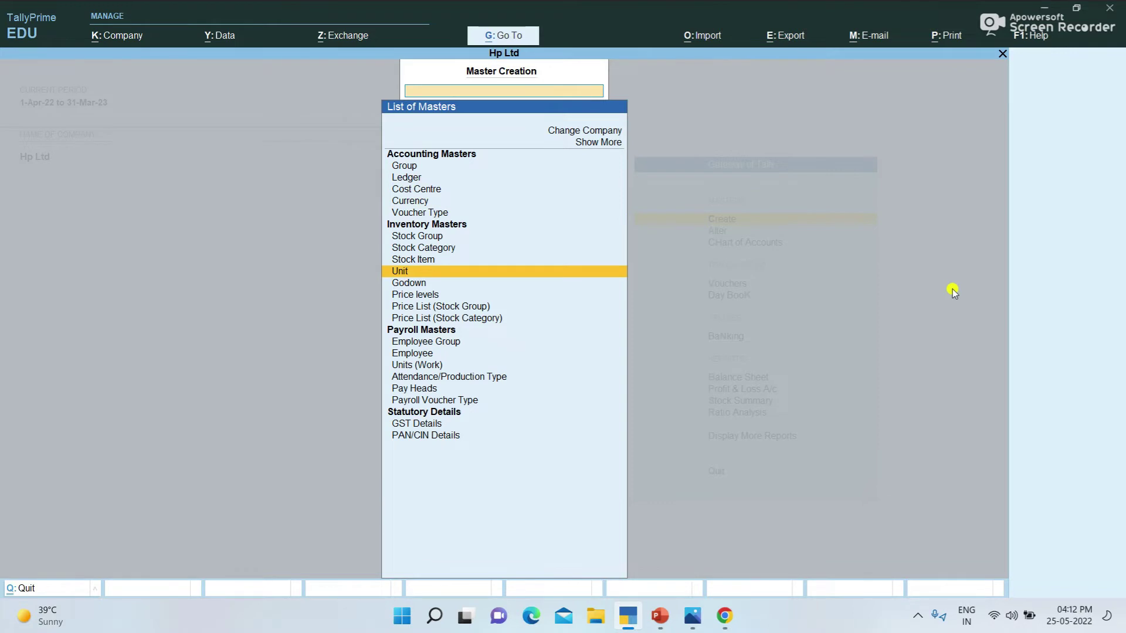
pyautogui.press('Return')
pyautogui.write('num')
pyautogui.press('Return')
pyautogui.write('N')
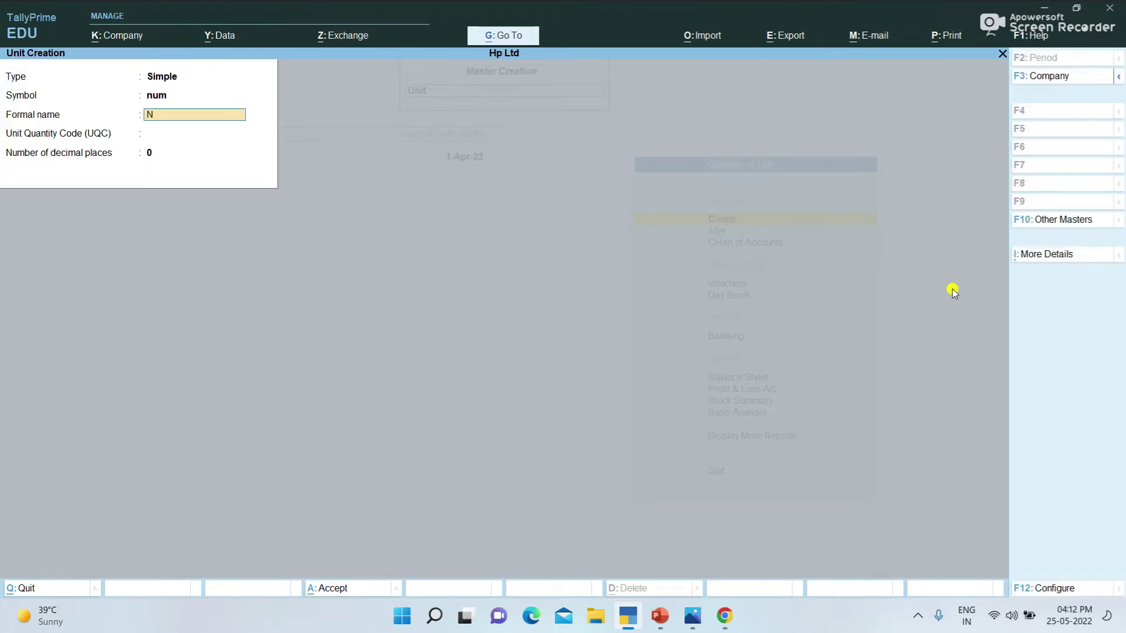
pyautogui.write('umbers')
pyautogui.press('Return')
# Step: Pick NOS-NUMBERS as the unit quantity code and save the num unit
pyautogui.write('m')
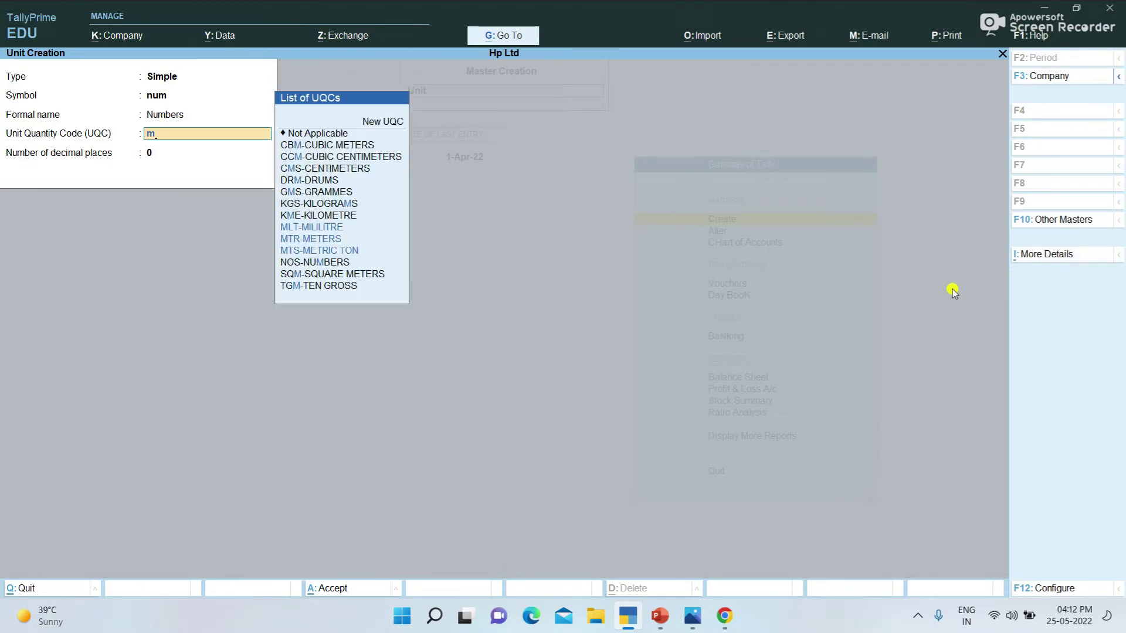
pyautogui.press('BackSpace')
pyautogui.write('n')
pyautogui.press('Return')
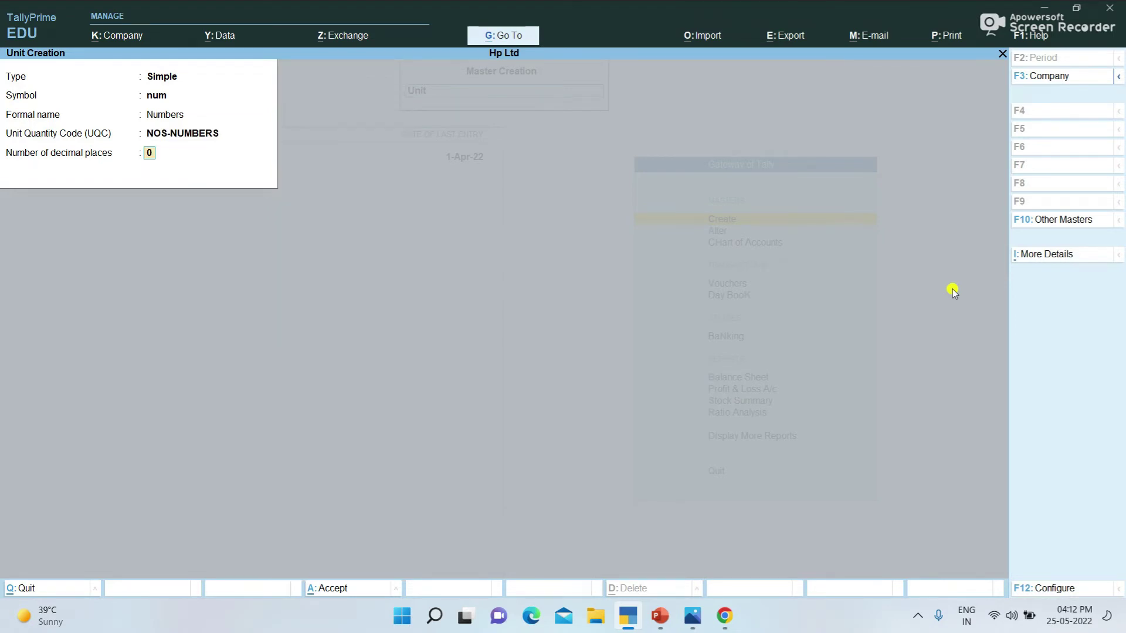
pyautogui.press('Return')
pyautogui.press('Return')
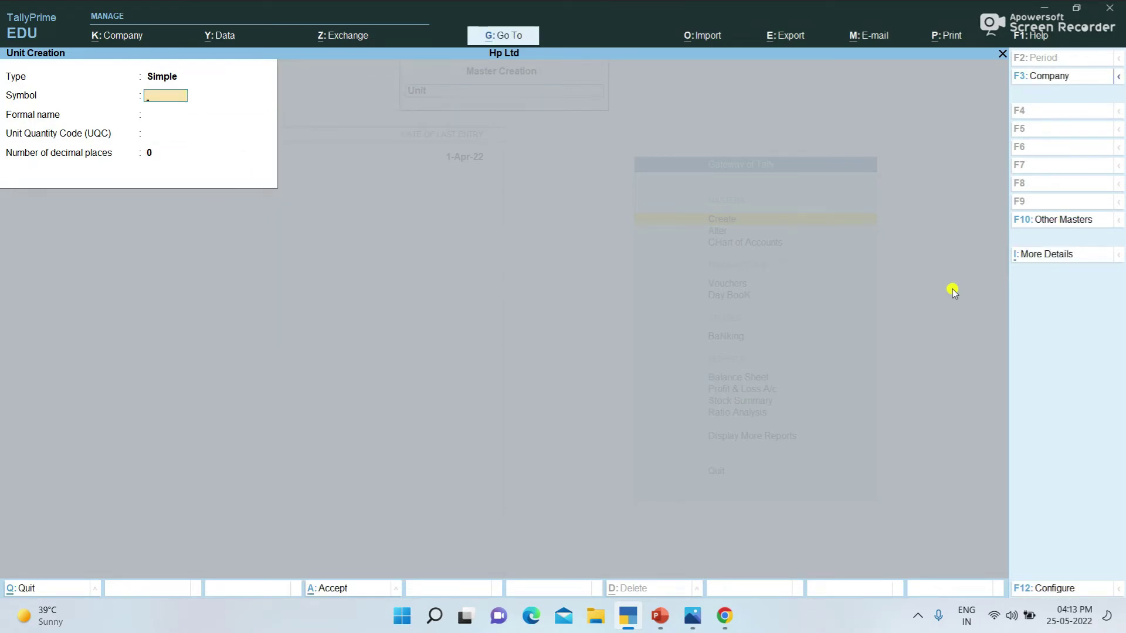
pyautogui.press('Escape')
# Step: Create stock item Mobiles with num as its unit
pyautogui.press('Up')
pyautogui.press('Return')
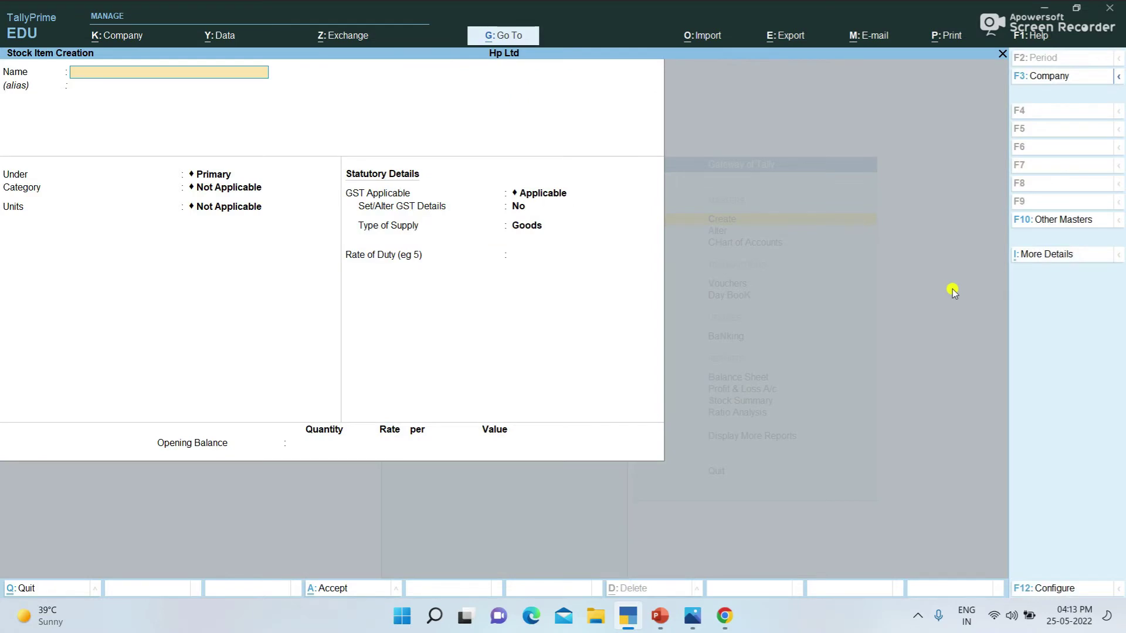
pyautogui.write('Mobiles')
pyautogui.press('Return')
pyautogui.press('Return')
pyautogui.press('Return')
pyautogui.press('Return')
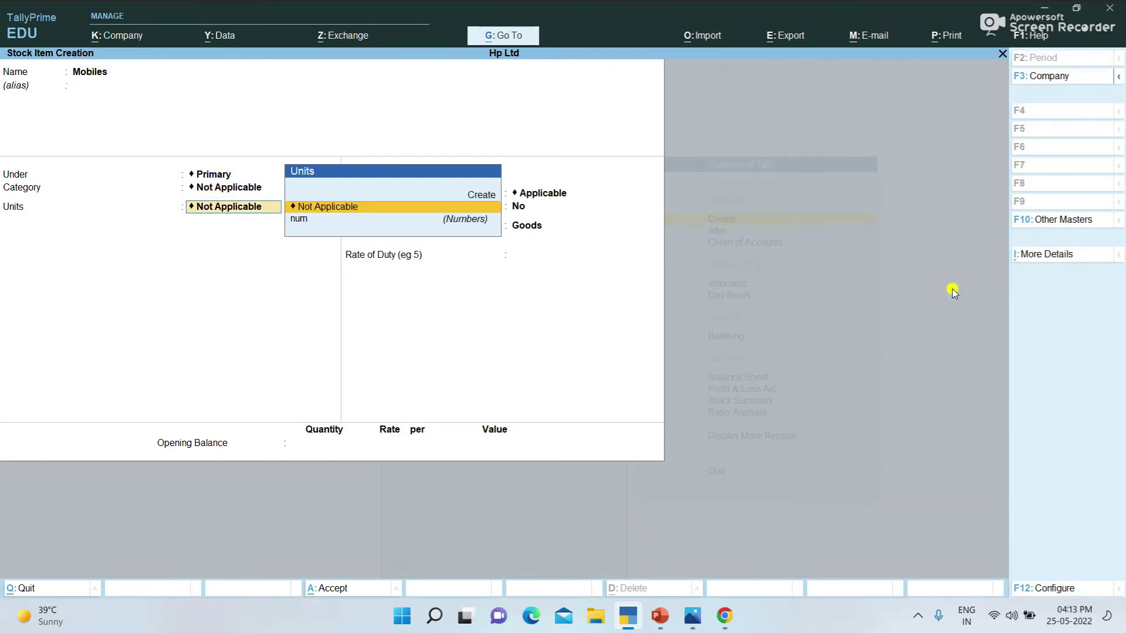
pyautogui.press('Return')
pyautogui.press('BackSpace')
pyautogui.press('Down')
pyautogui.press('Return')
pyautogui.press('Return')
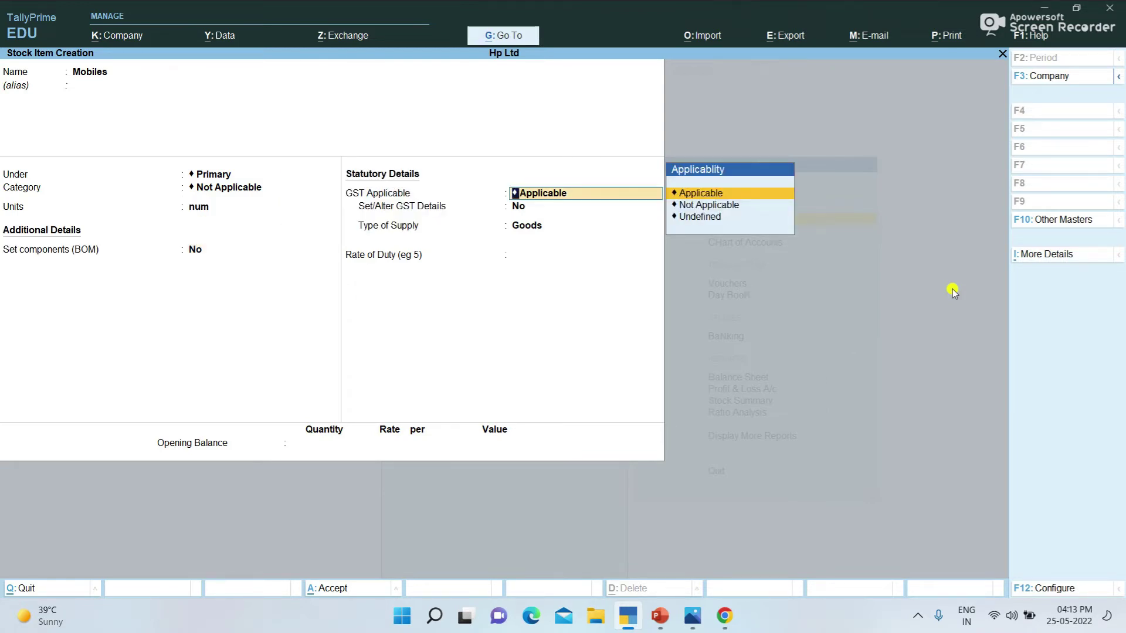
# Step: Give Mobiles GST details: HSN 8765, Taxable, 12% integrated tax, and save it
pyautogui.press('Return')
pyautogui.write('y')
pyautogui.press('Return')
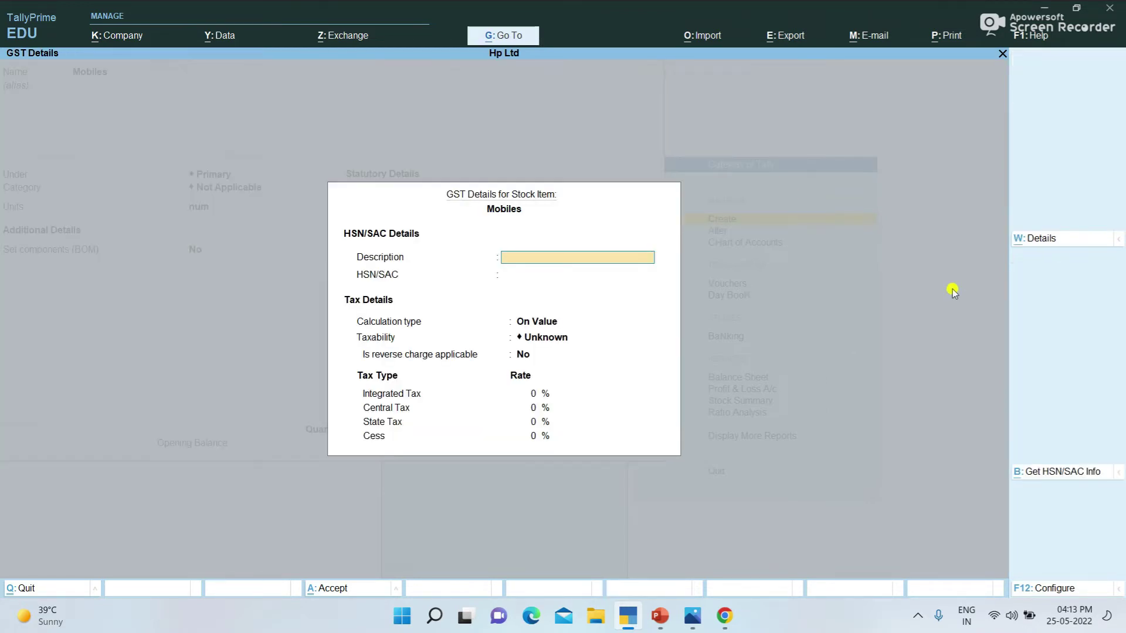
pyautogui.write('Mob')
pyautogui.write('8765')
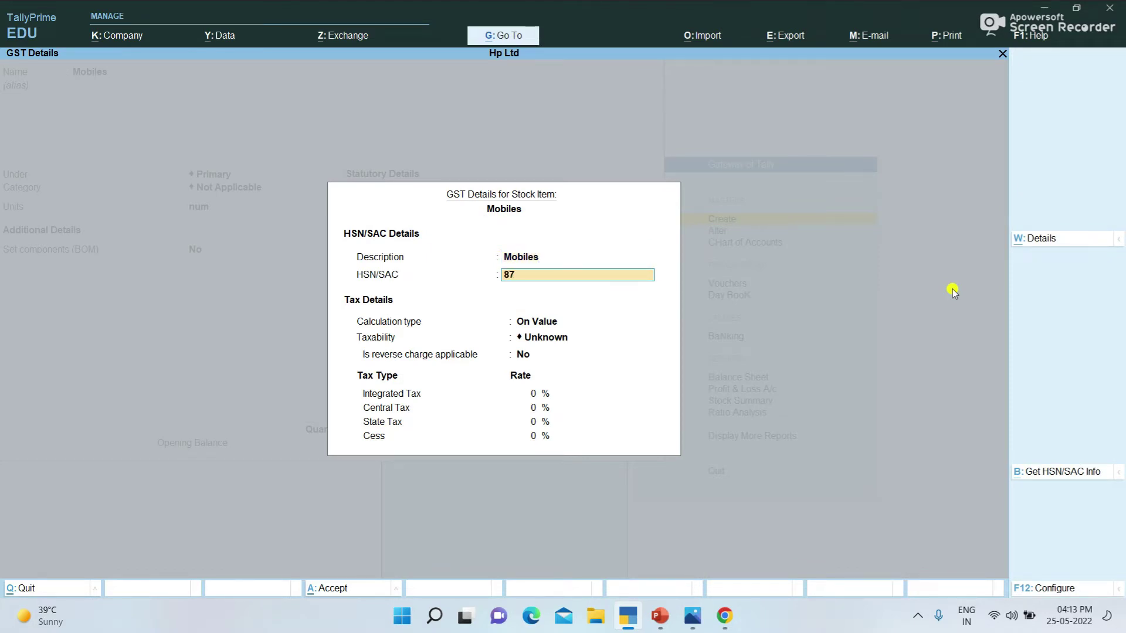
pyautogui.press('Return')
pyautogui.press('Return')
pyautogui.press('Down')
pyautogui.press('Down')
pyautogui.press('Down')
pyautogui.press('Return')
pyautogui.press('Return')
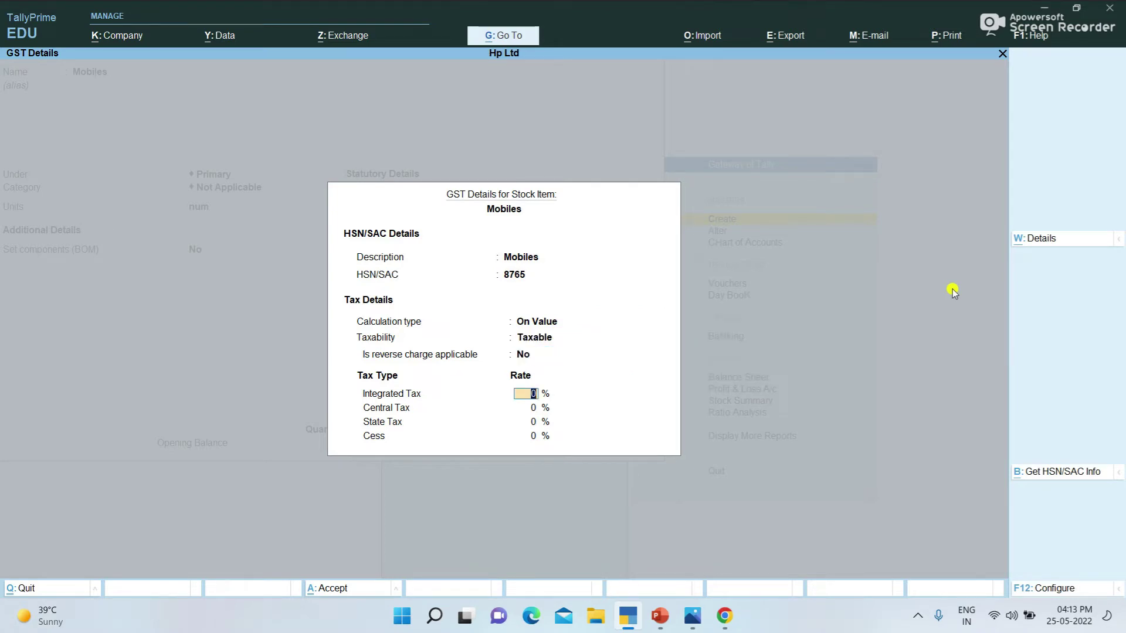
pyautogui.write('12')
pyautogui.press('Return')
pyautogui.press('Return')
pyautogui.press('Return')
pyautogui.press('Return')
pyautogui.press('Return')
pyautogui.press('Return')
pyautogui.press('Return')
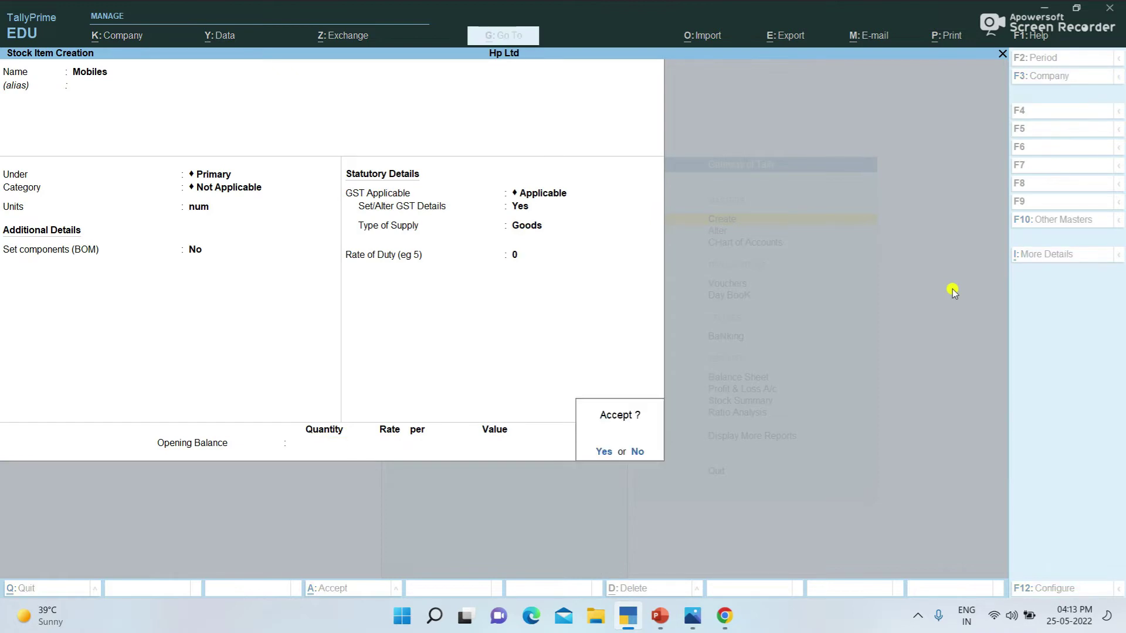
pyautogui.press('Return')
pyautogui.press('Escape')
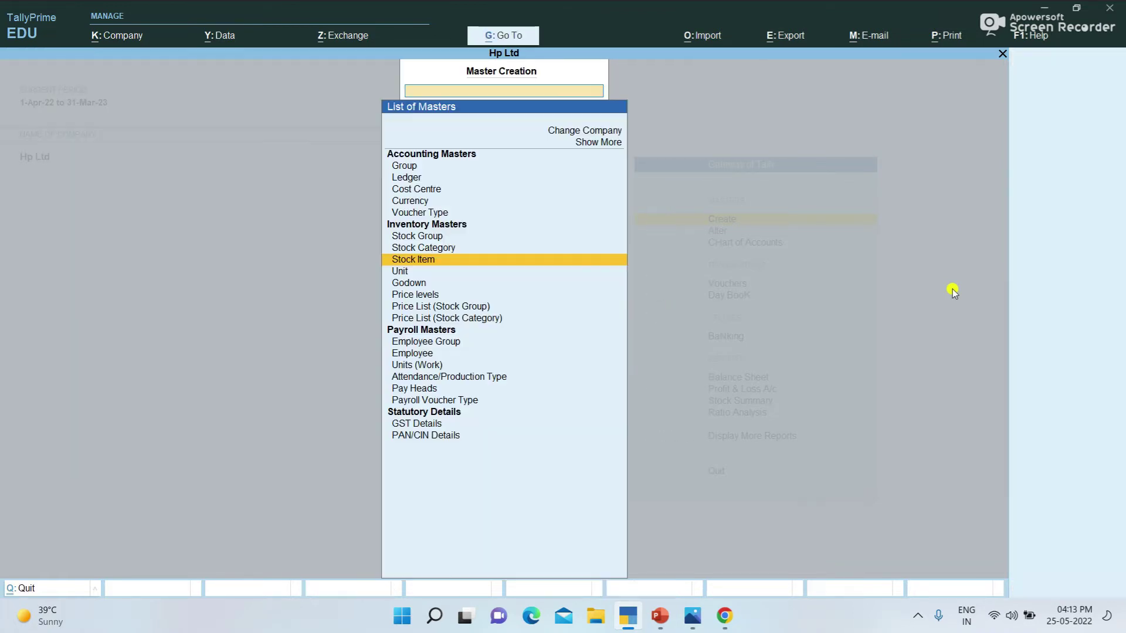
# Step: Create the Cgst ledger under Duties & Taxes as GST Central Tax
pyautogui.press('Up')
pyautogui.press('Up')
pyautogui.press('Up')
pyautogui.press('Up')
pyautogui.press('Up')
pyautogui.press('Up')
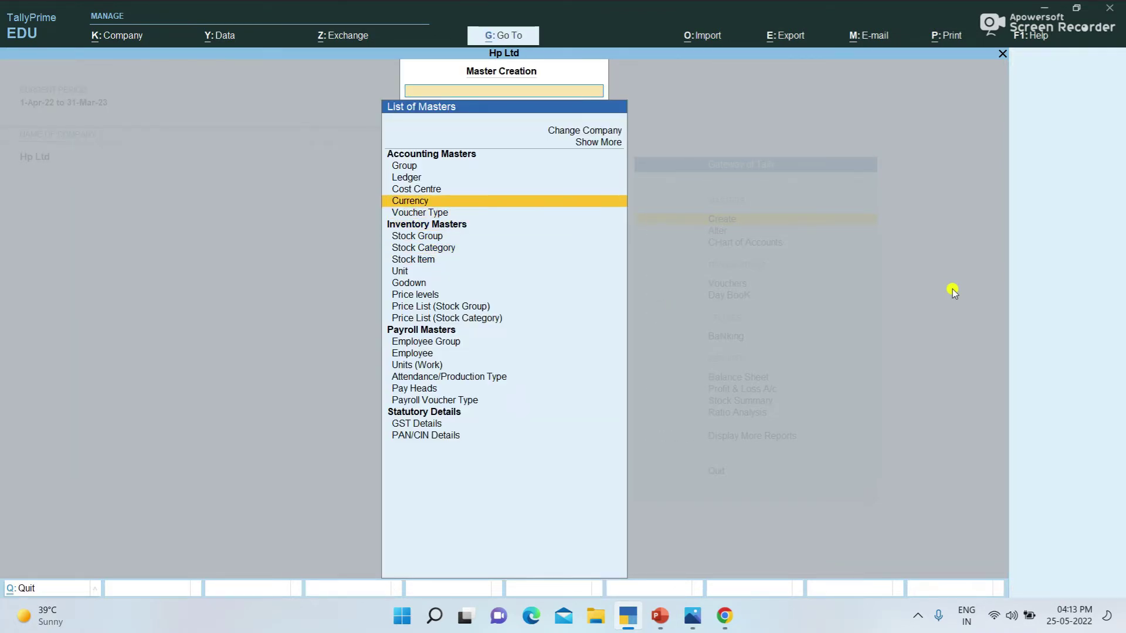
pyautogui.press('Return')
pyautogui.write('Cgst')
pyautogui.press('Return')
pyautogui.press('Return')
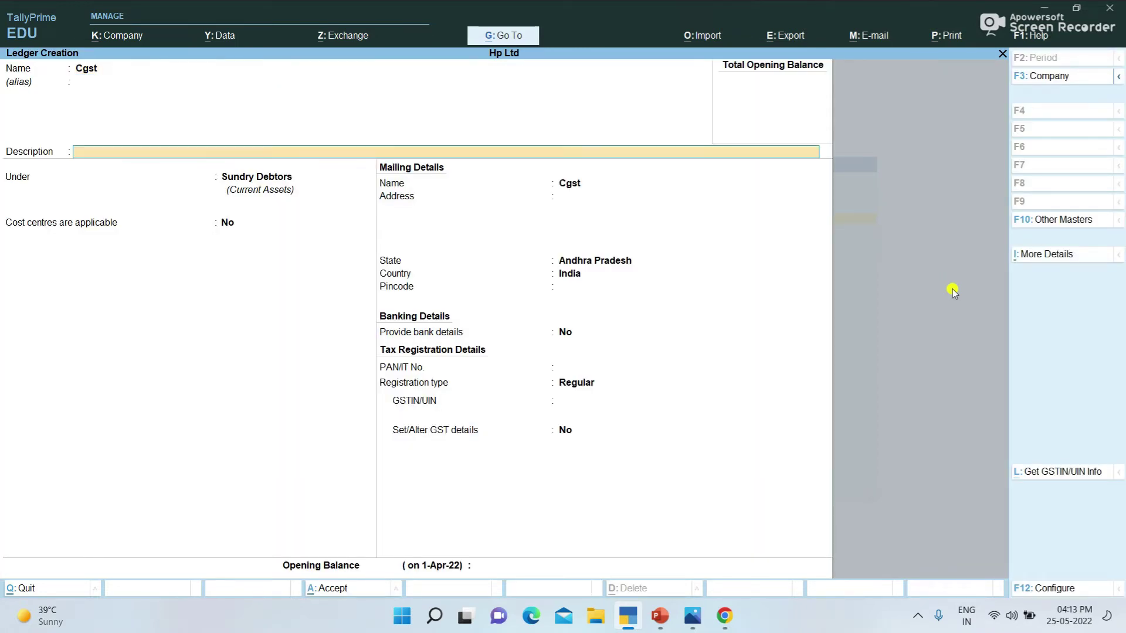
pyautogui.press('Return')
pyautogui.write('D')
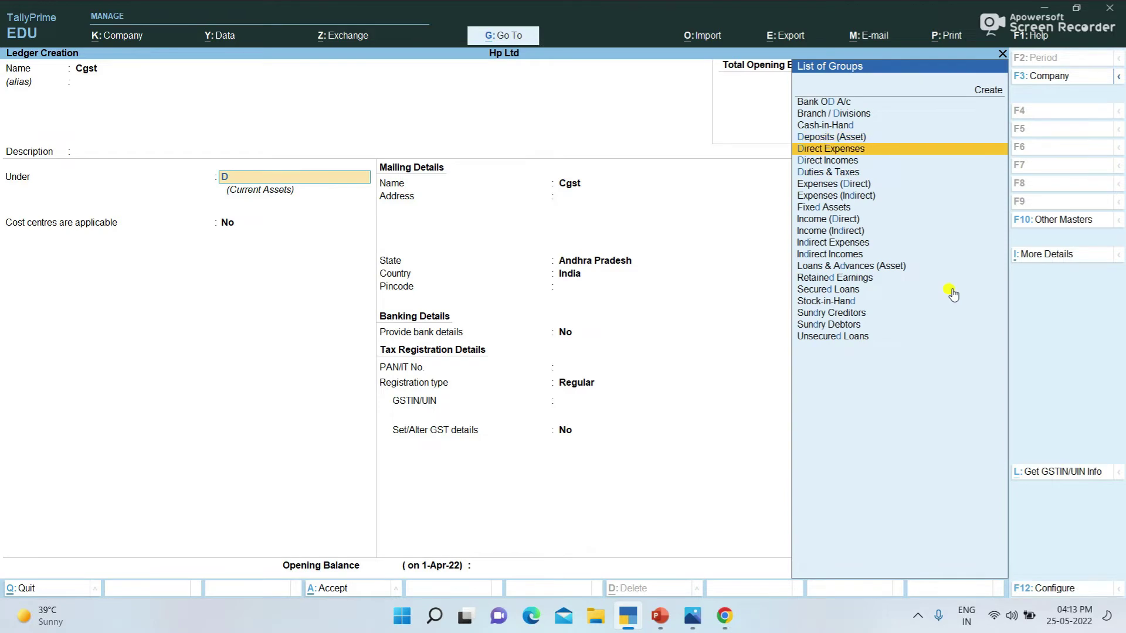
pyautogui.write('u')
pyautogui.press('Return')
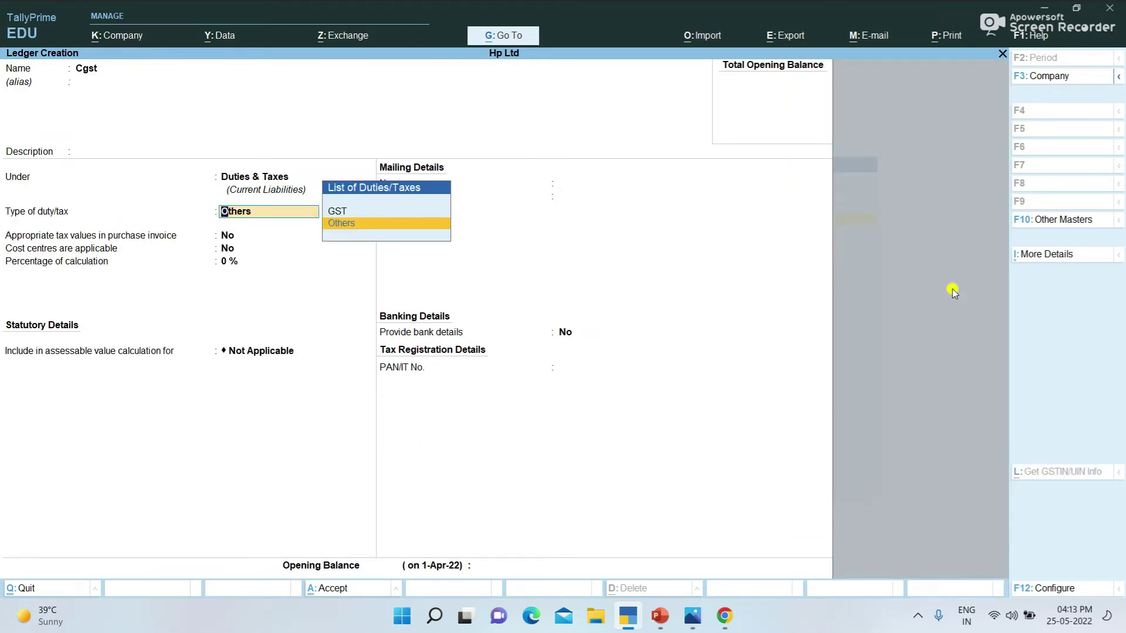
pyautogui.press('Up')
pyautogui.press('Return')
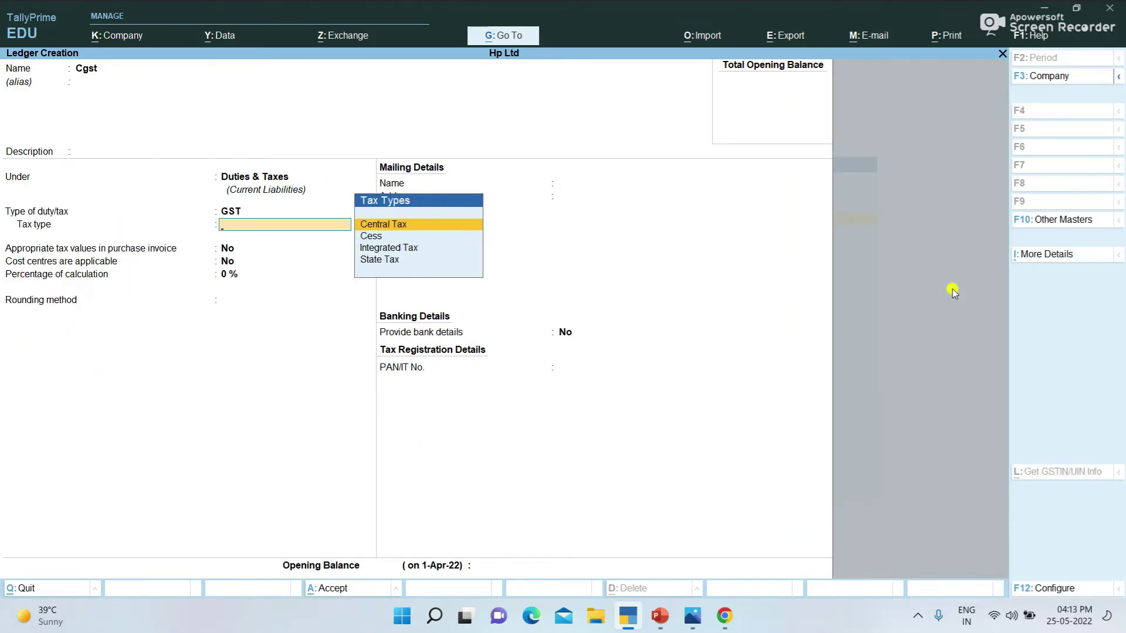
pyautogui.press('Return')
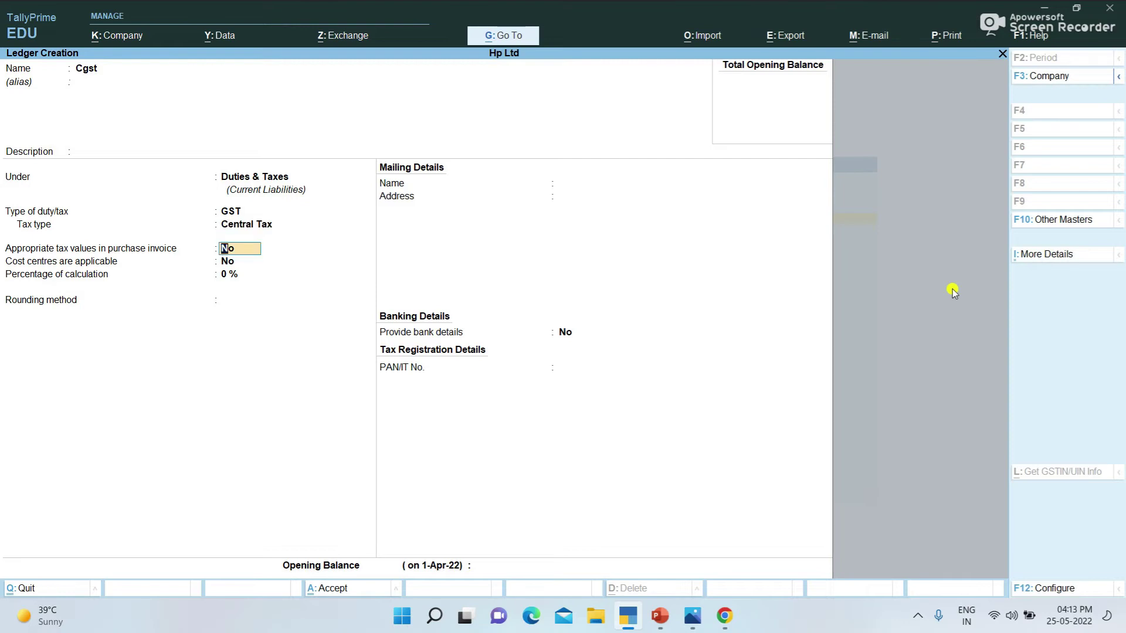
pyautogui.press('Return')
pyautogui.press('Return')
pyautogui.press('Return')
pyautogui.press('Return')
pyautogui.press('Return')
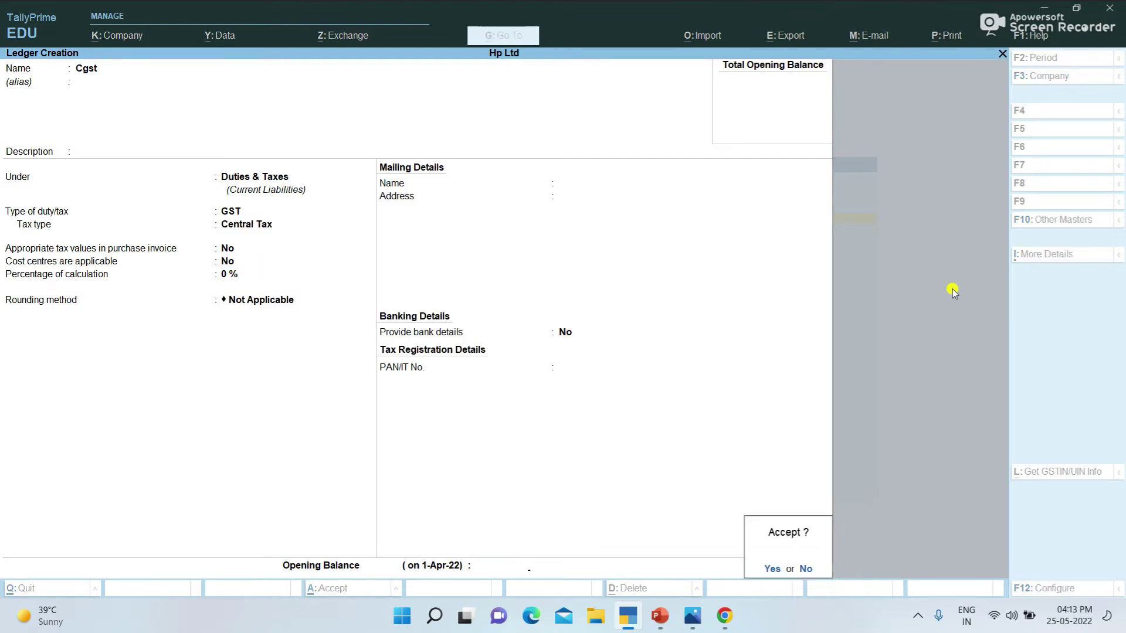
pyautogui.press('Return')
# Step: Create the Sgst ledger under Duties & Taxes as GST State Tax, then exit to Gateway of Tally
pyautogui.write('Sgs')
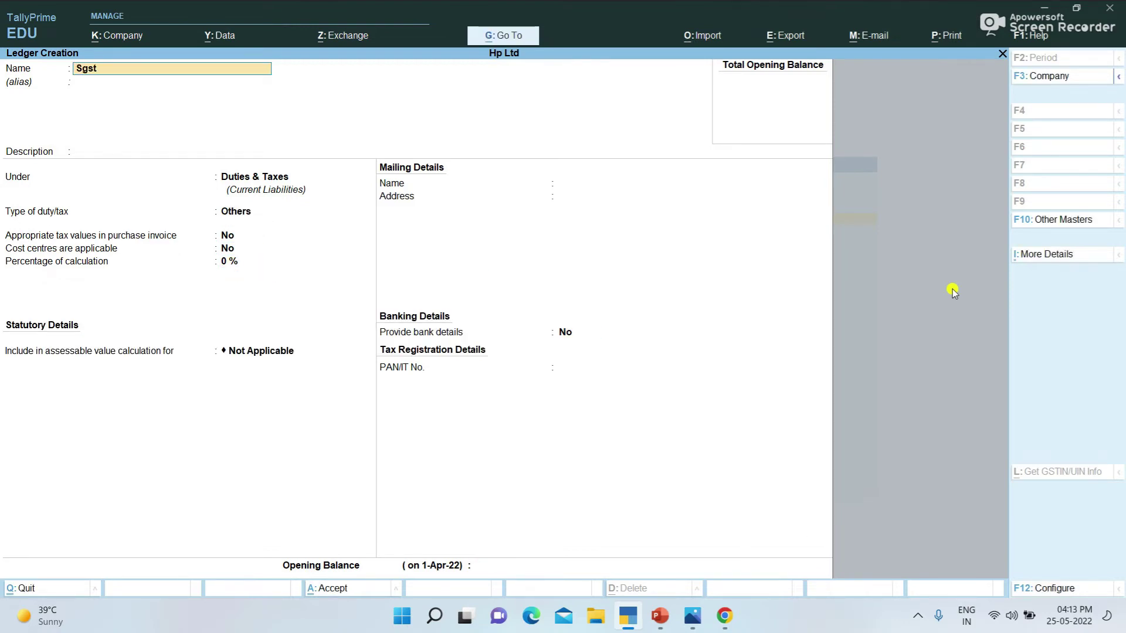
pyautogui.press('Return')
pyautogui.press('Return')
pyautogui.press('Return')
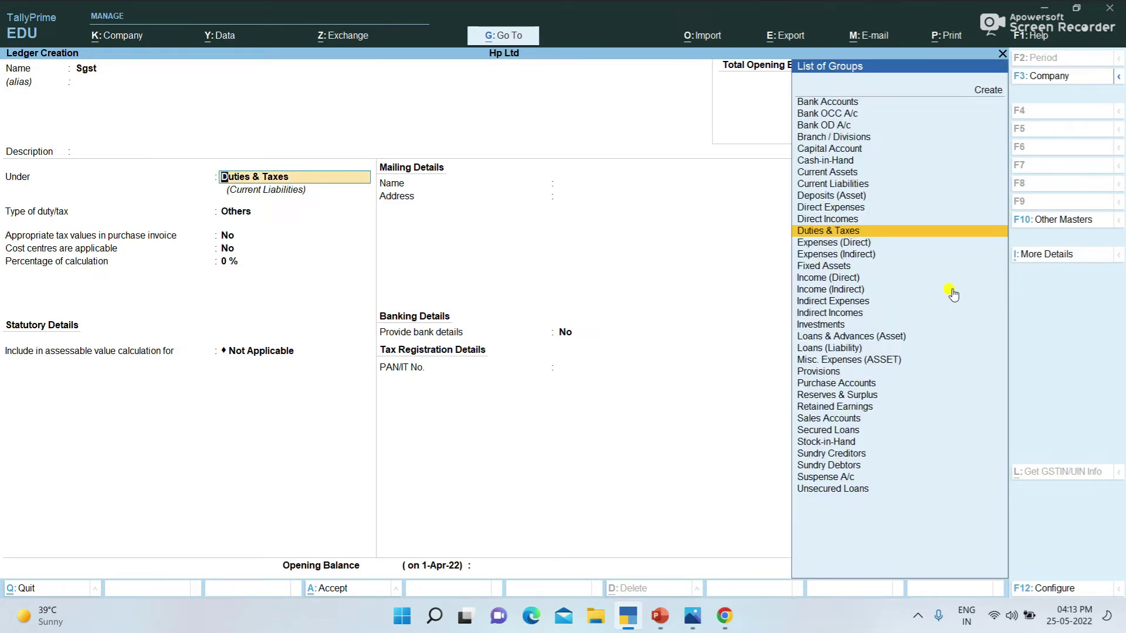
pyautogui.press('Return')
pyautogui.press('Up')
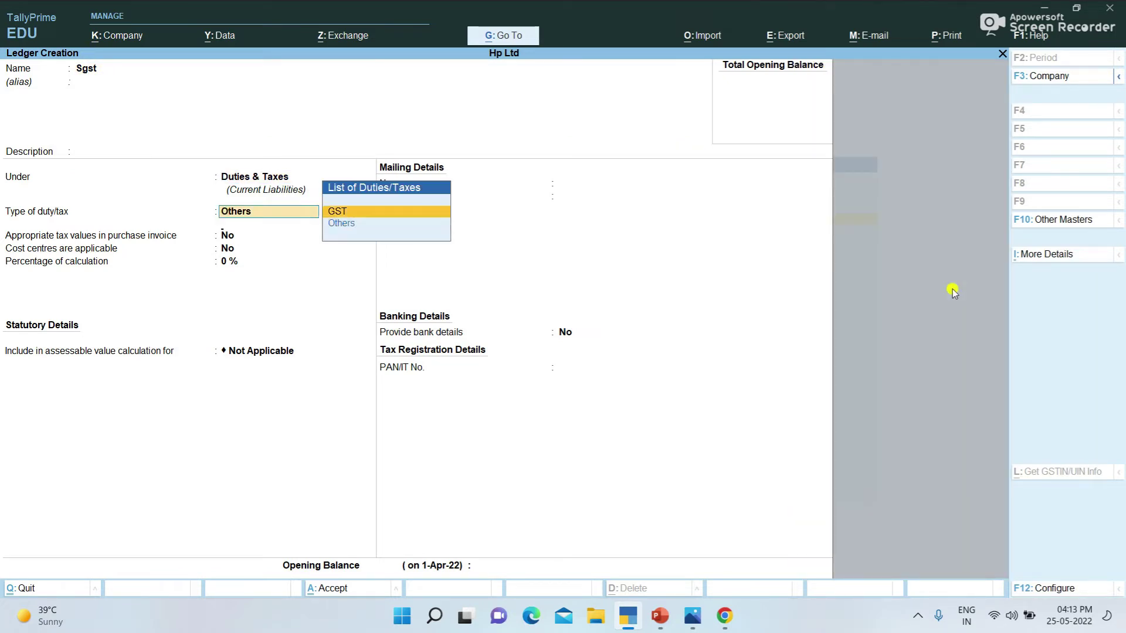
pyautogui.press('Return')
pyautogui.press('Down')
pyautogui.press('Down')
pyautogui.press('Down')
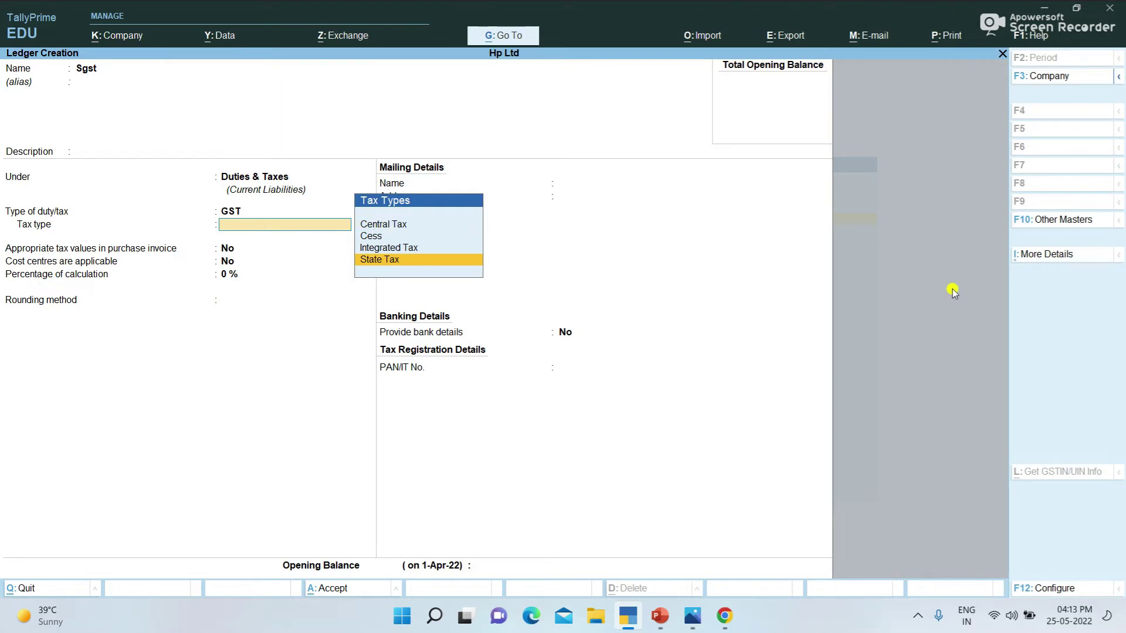
pyautogui.press('Return')
pyautogui.press('Return')
pyautogui.press('Return')
pyautogui.press('Return')
pyautogui.press('Return')
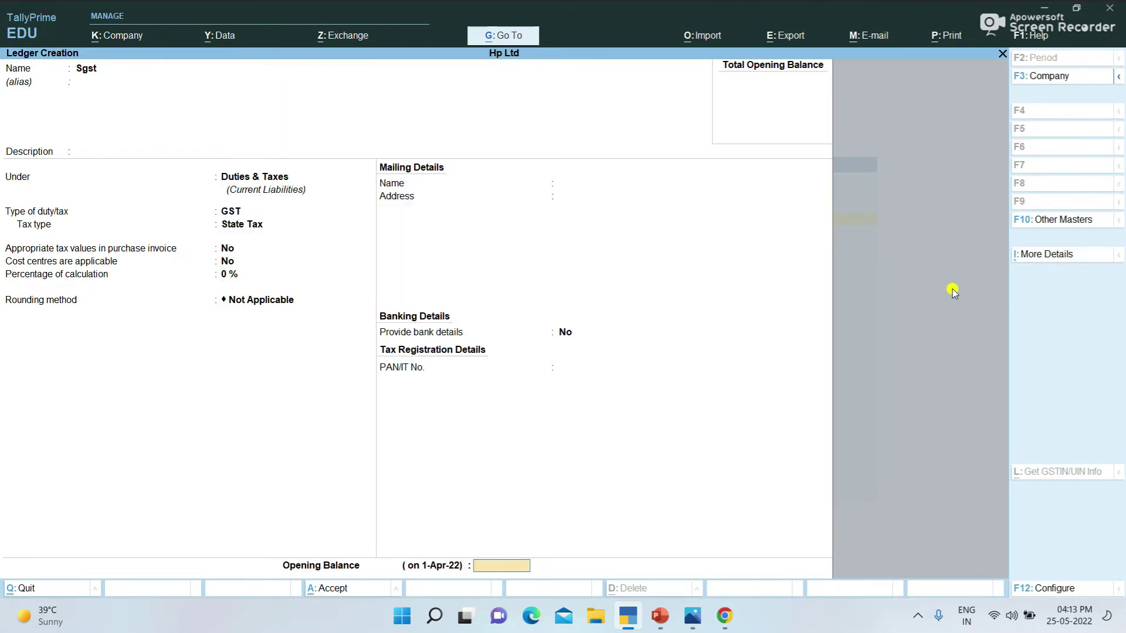
pyautogui.press('Return')
pyautogui.press('Escape')
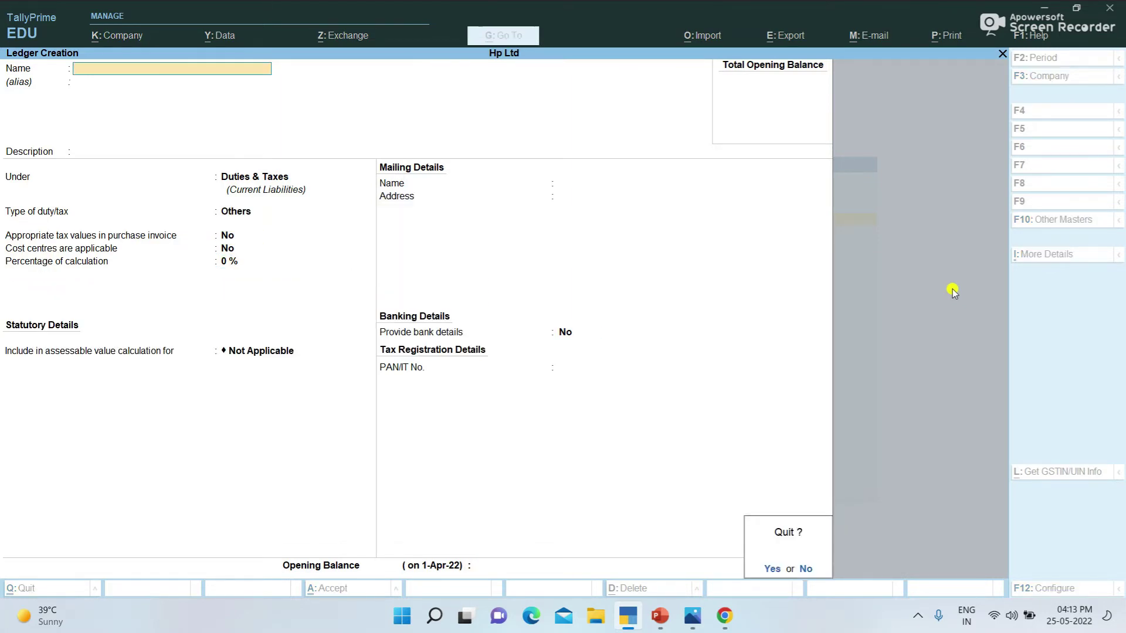
pyautogui.press('y')
pyautogui.press('Escape')
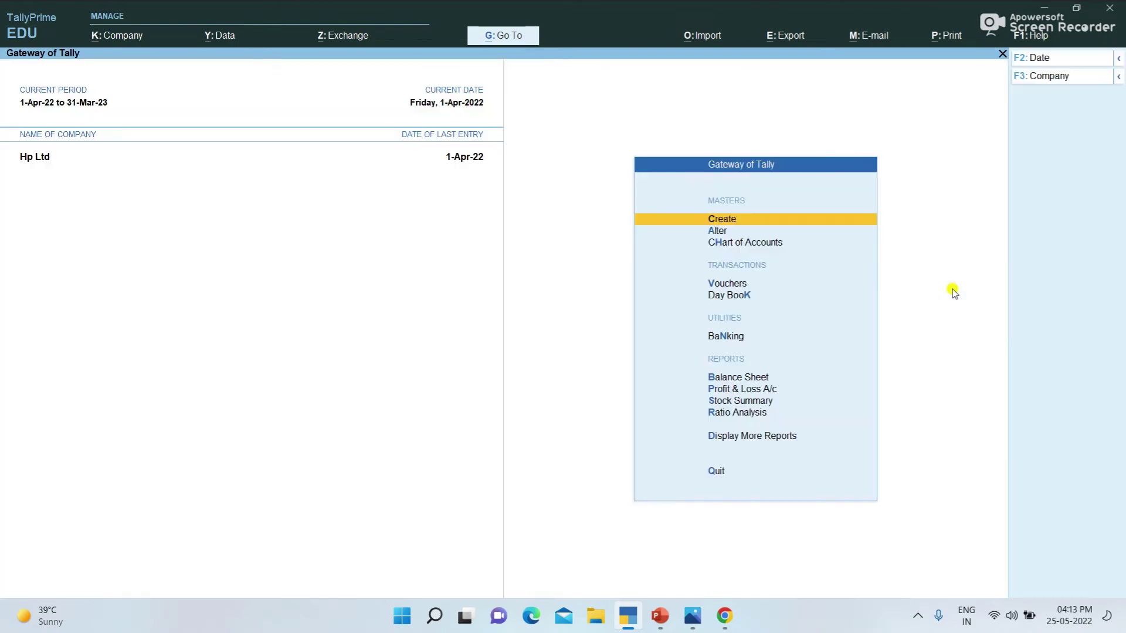
# Step: Open voucher entry and switch the voucher type to Purchase@12%
pyautogui.press('Down')
pyautogui.press('Down')
pyautogui.press('Down')
pyautogui.press('Return')
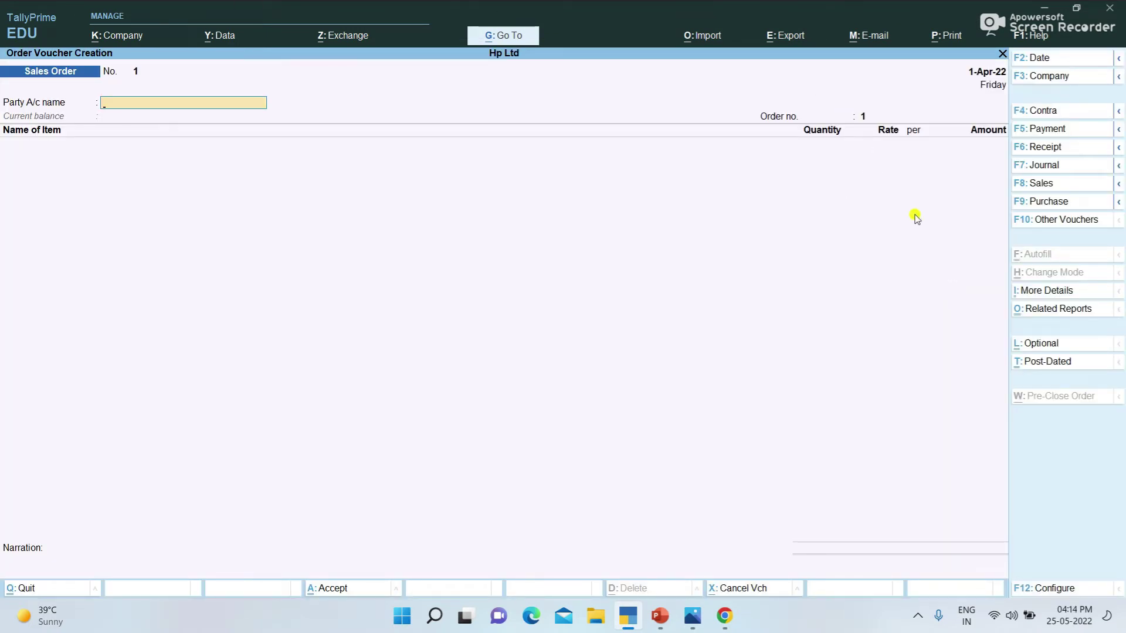
pyautogui.click(1041, 205)
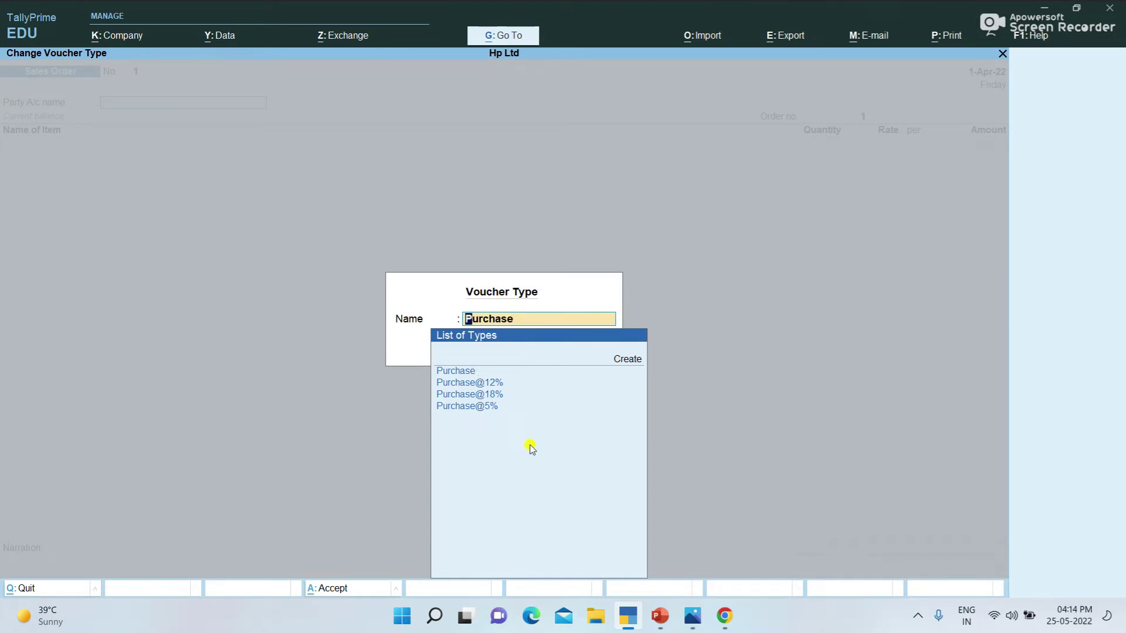
pyautogui.press('Down')
pyautogui.press('Down')
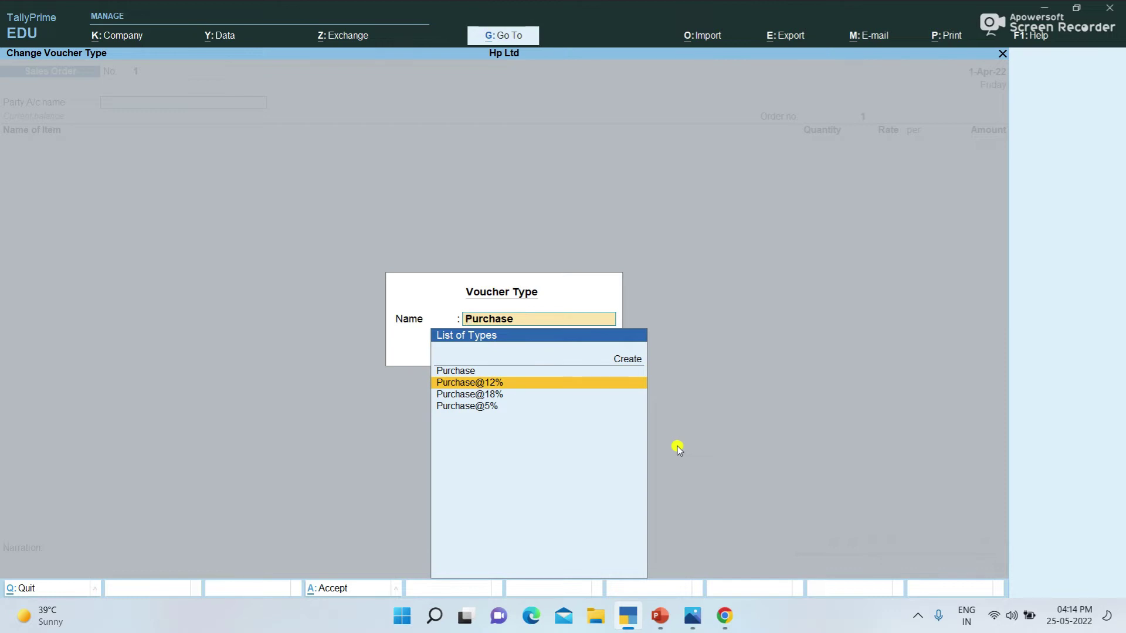
pyautogui.press('Return')
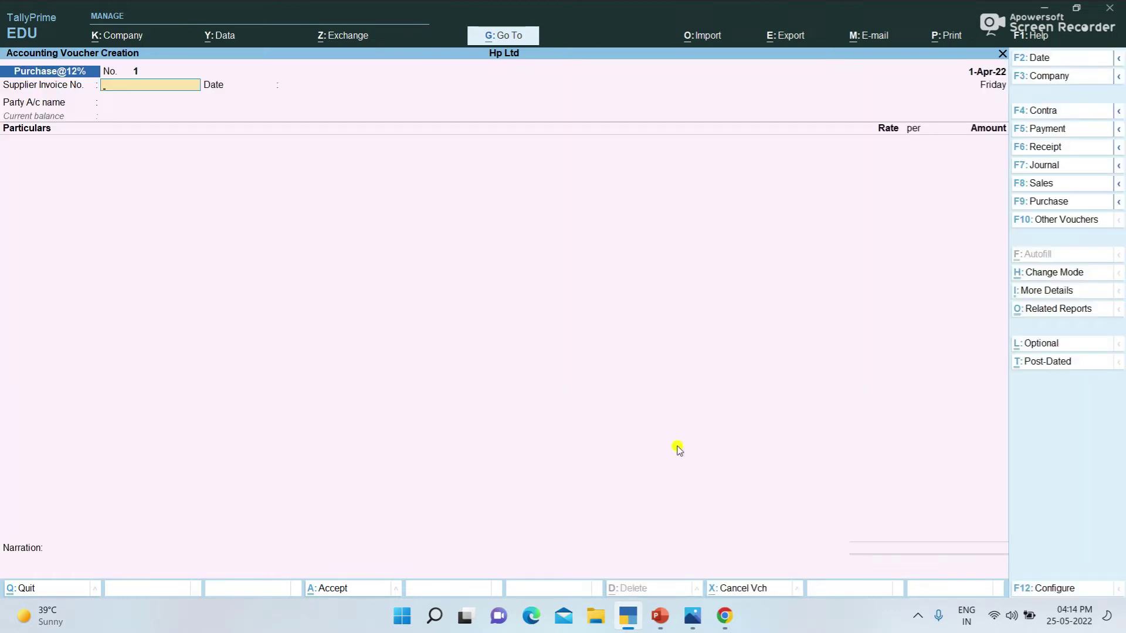
# Step: Enter supplier invoice number 1 and select Ss & Co as the party
pyautogui.write('1')
pyautogui.press('Return')
pyautogui.press('Return')
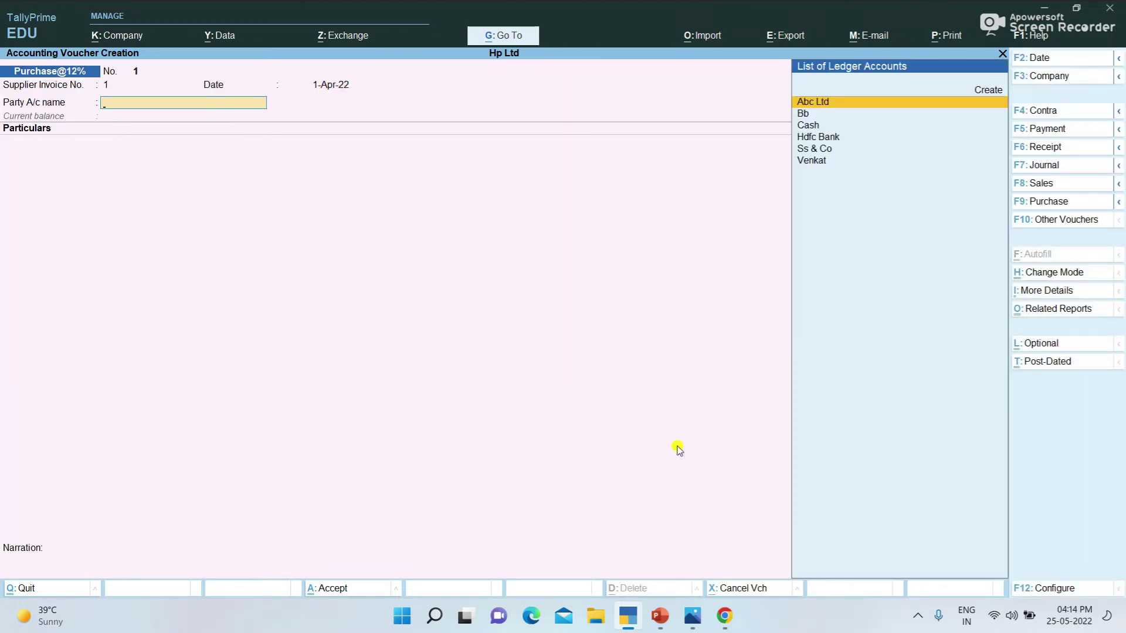
pyautogui.press('Down')
pyautogui.press('Down')
pyautogui.press('Down')
pyautogui.press('Down')
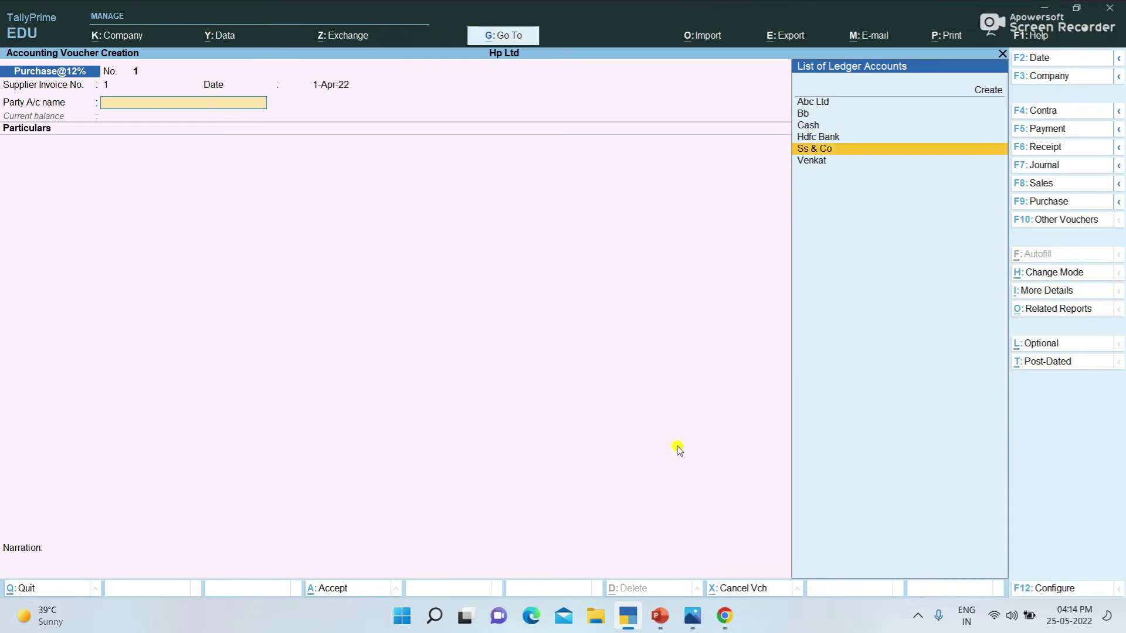
pyautogui.press('Return')
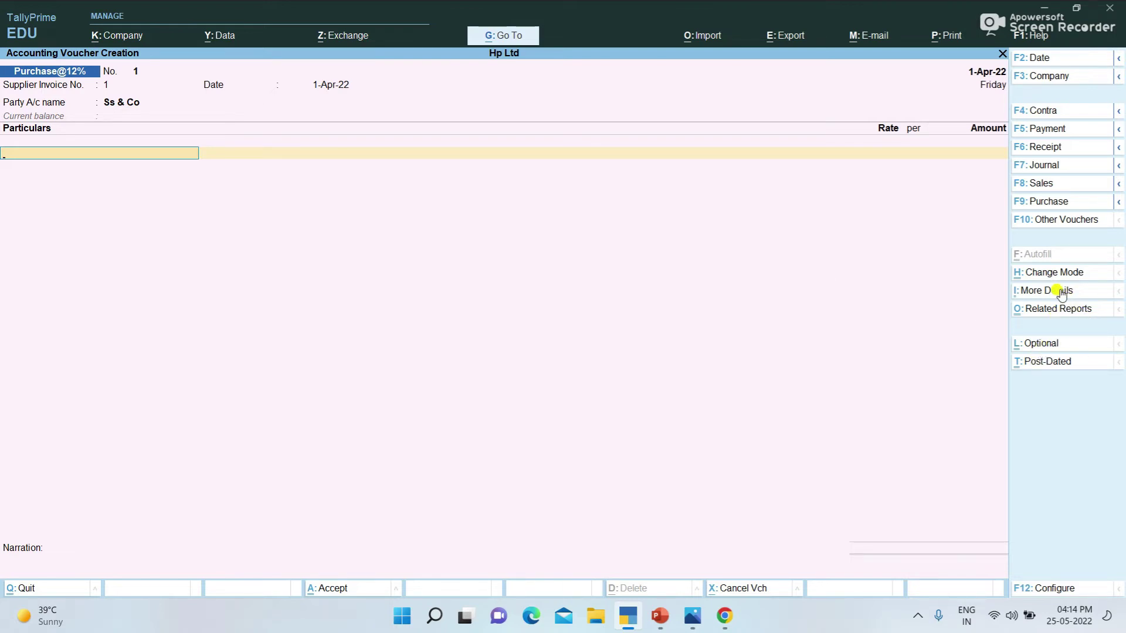
# Step: Switch the voucher to Item Invoice mode and move to the item lines
pyautogui.click(1055, 273)
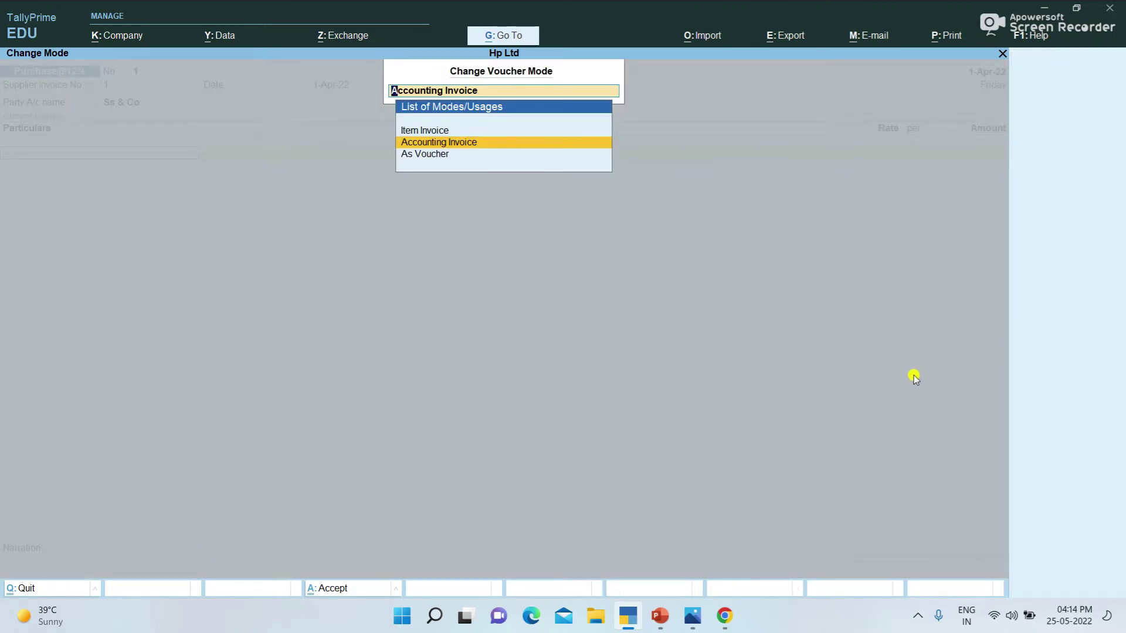
pyautogui.press('Up')
pyautogui.press('Return')
pyautogui.press('Return')
pyautogui.press('Return')
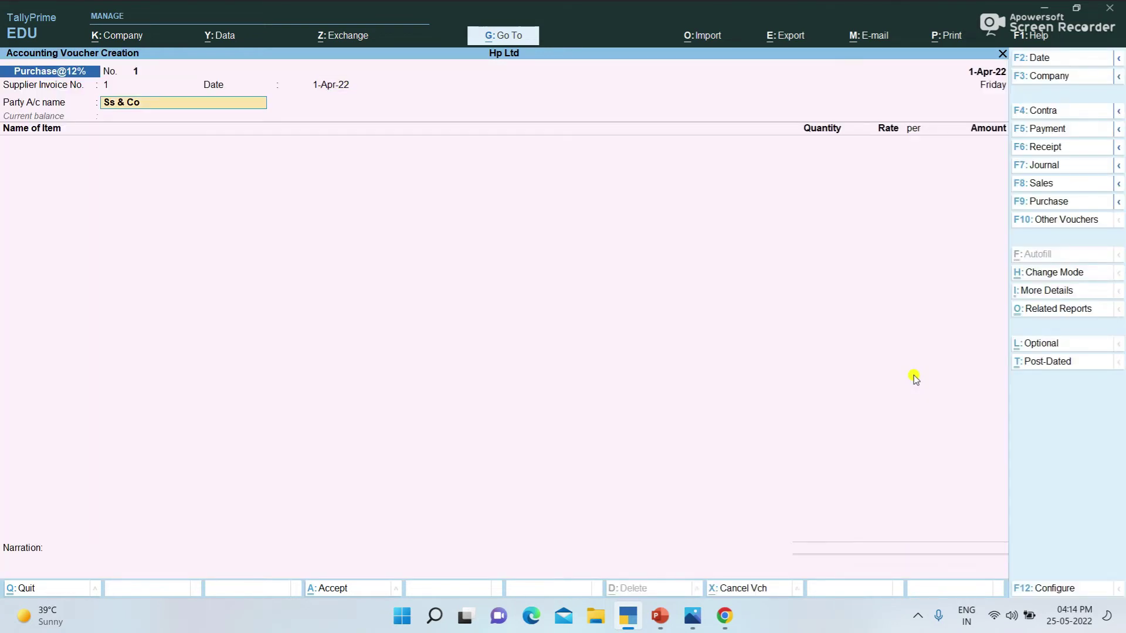
pyautogui.press('Return')
# Step: Add Mobiles as the item with tracking and order numbers Not Applicable
pyautogui.write('A')
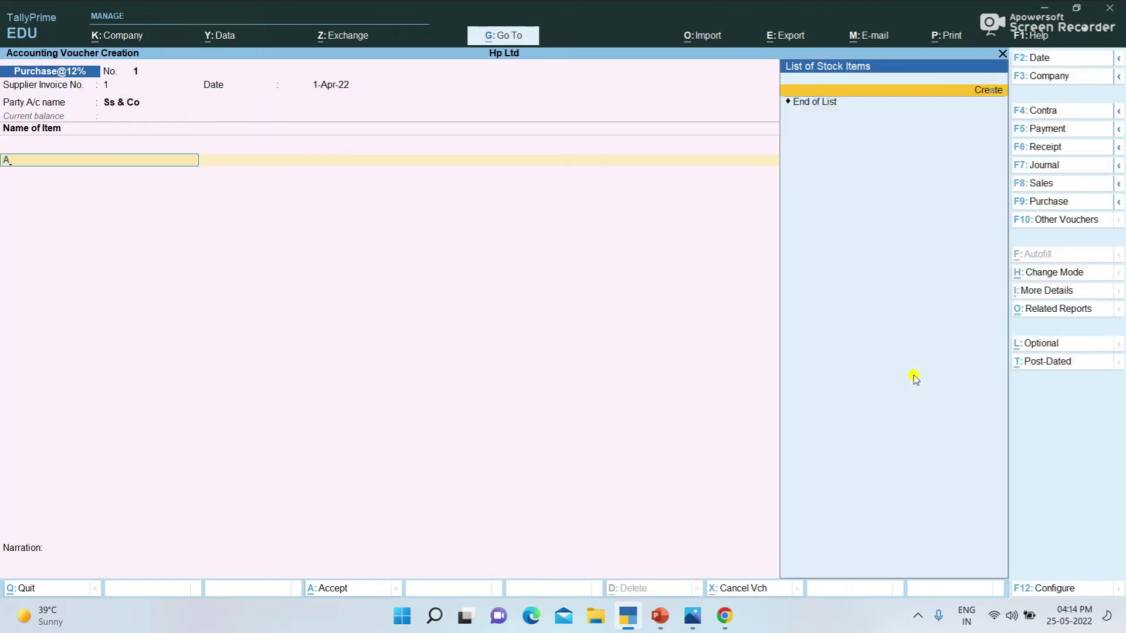
pyautogui.press('BackSpace')
pyautogui.press('Down')
pyautogui.press('Return')
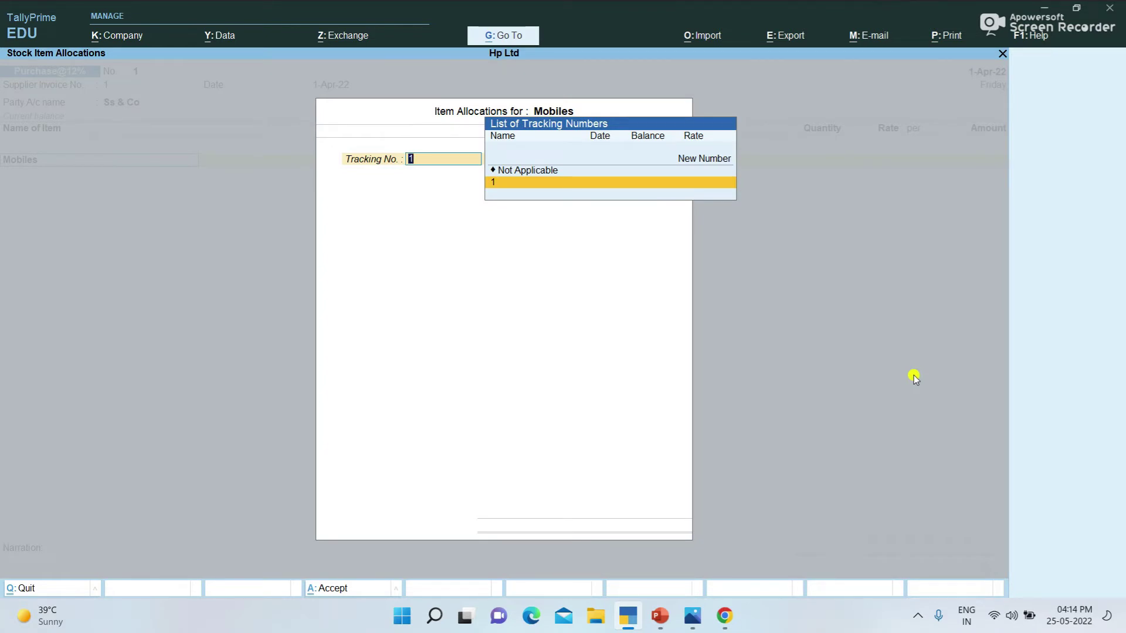
pyautogui.press('Up')
pyautogui.press('Return')
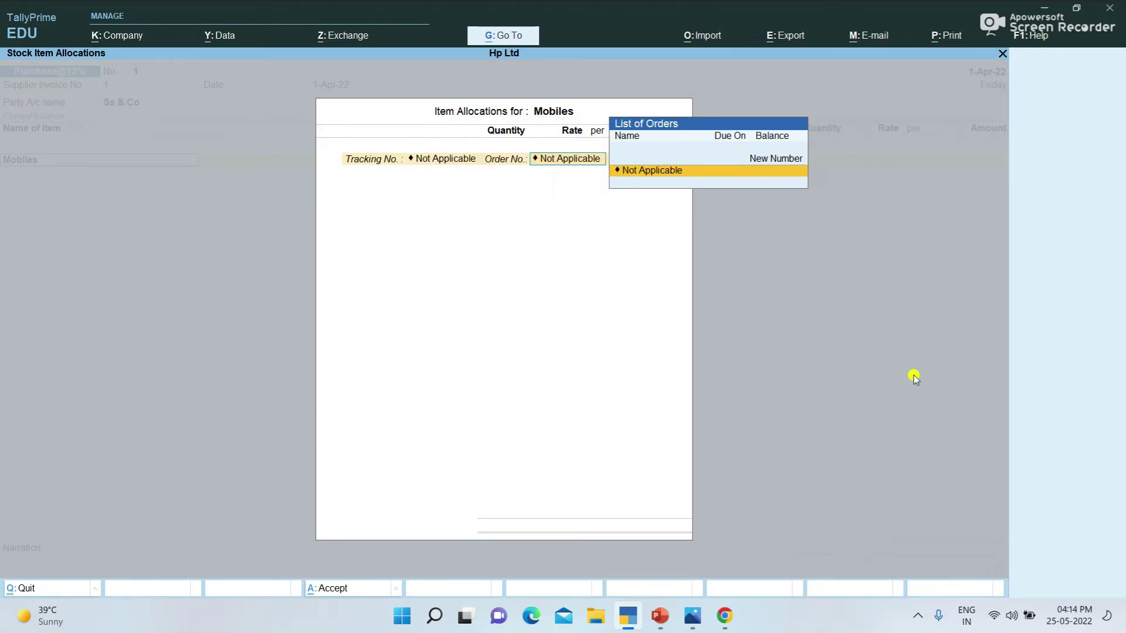
pyautogui.press('Return')
# Step: Enter quantity 10 at rate 15000 for Mobiles and finish its allocation
pyautogui.write('10')
pyautogui.press('Return')
pyautogui.write('15000')
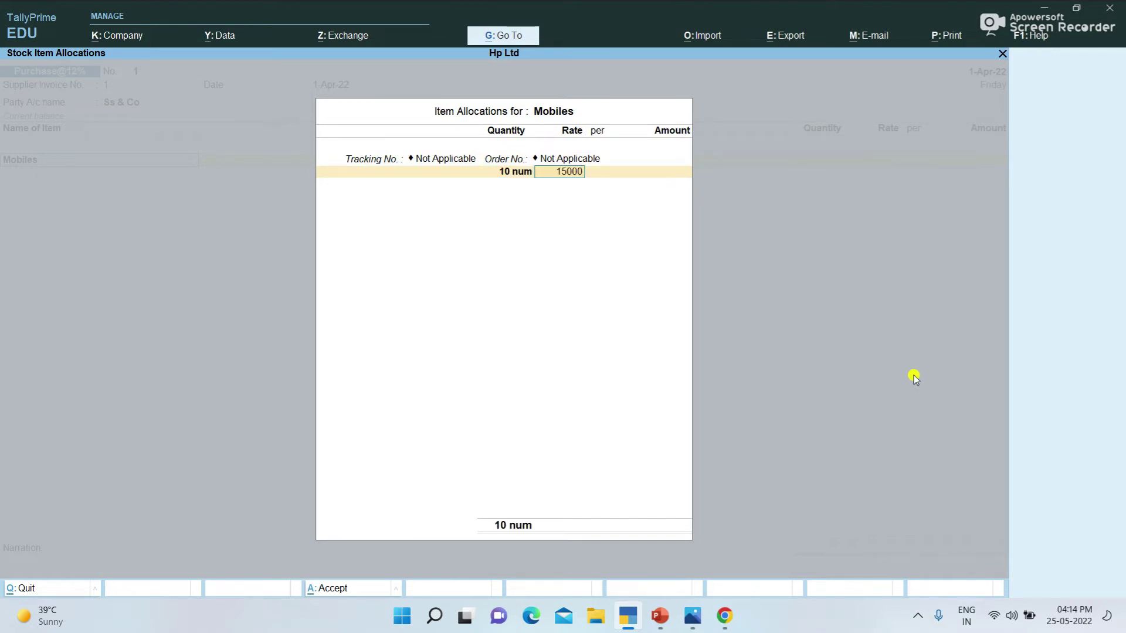
pyautogui.press('Return')
pyautogui.press('Return')
pyautogui.press('Return')
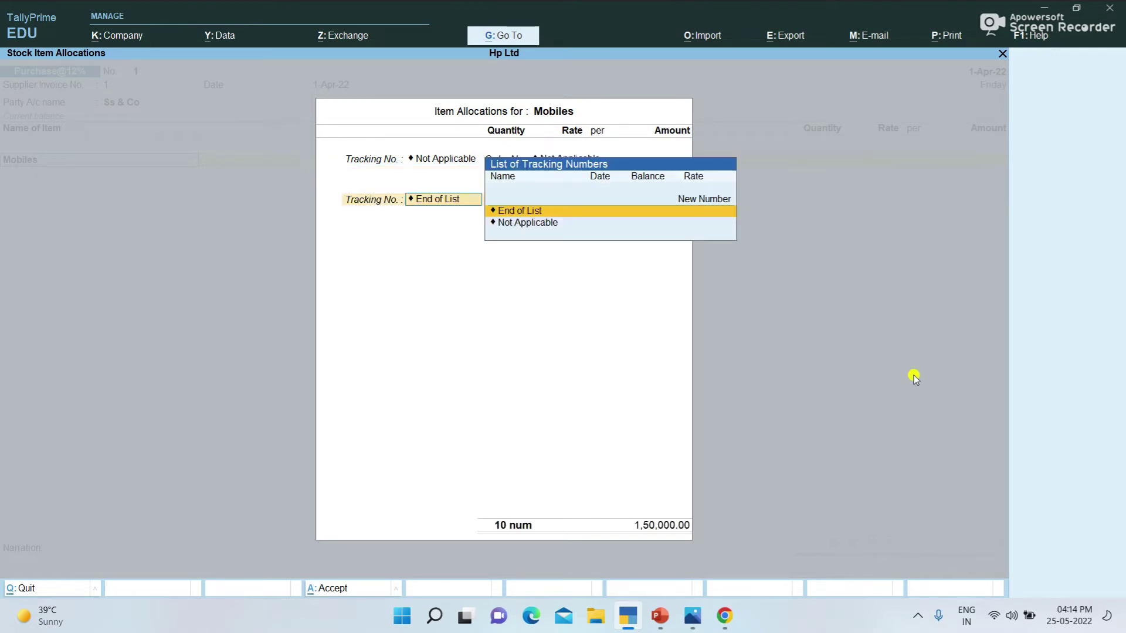
pyautogui.press('Return')
pyautogui.press('Return')
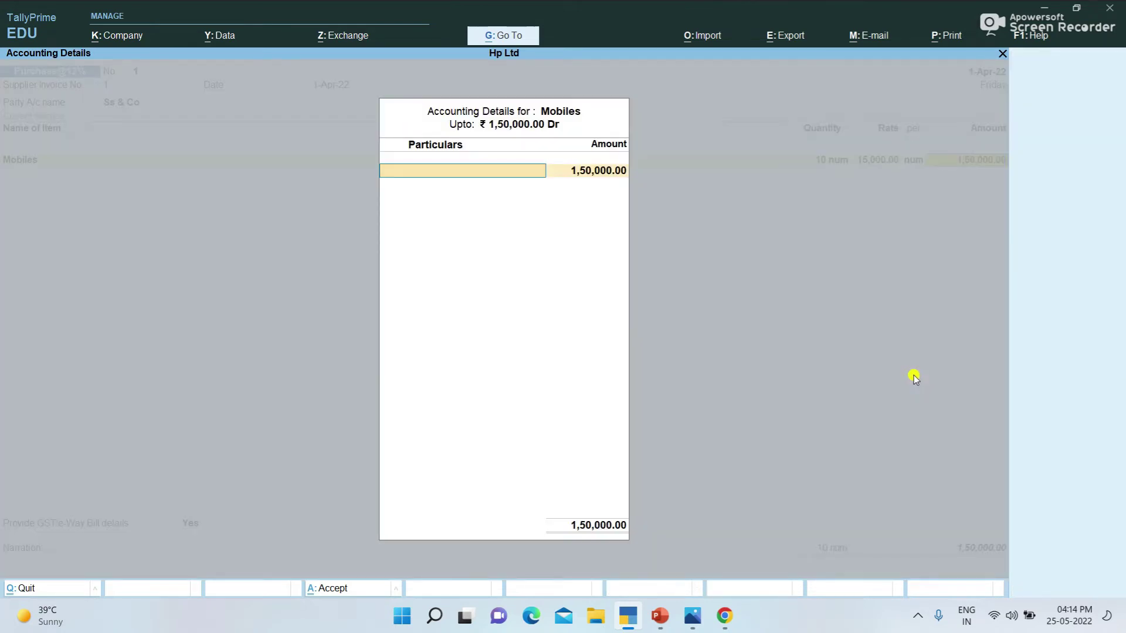
pyautogui.press('p')
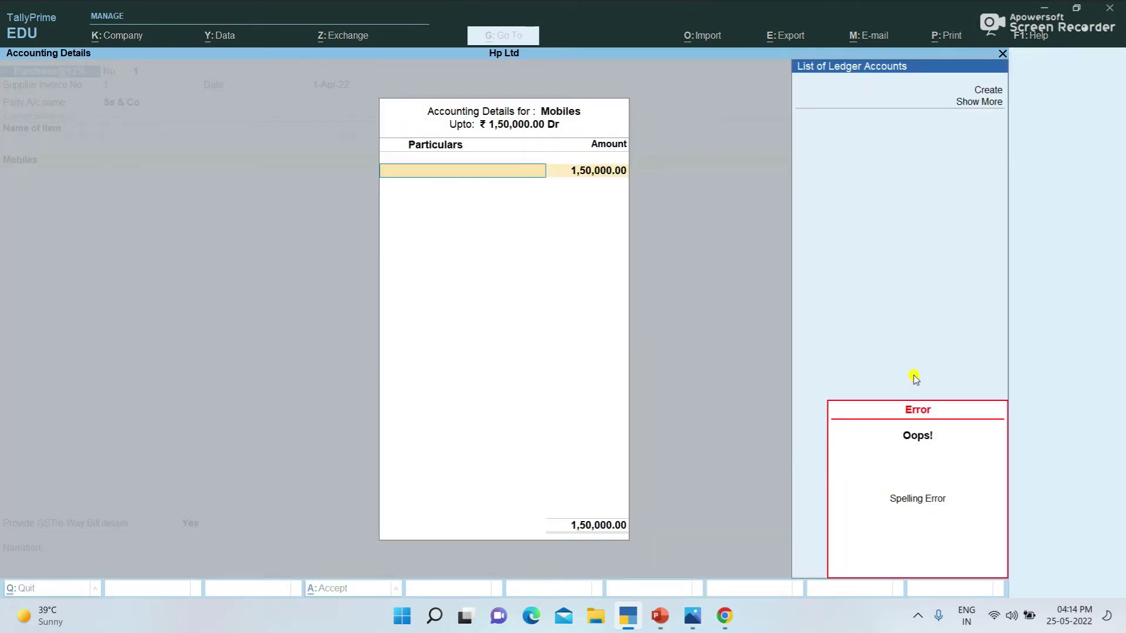
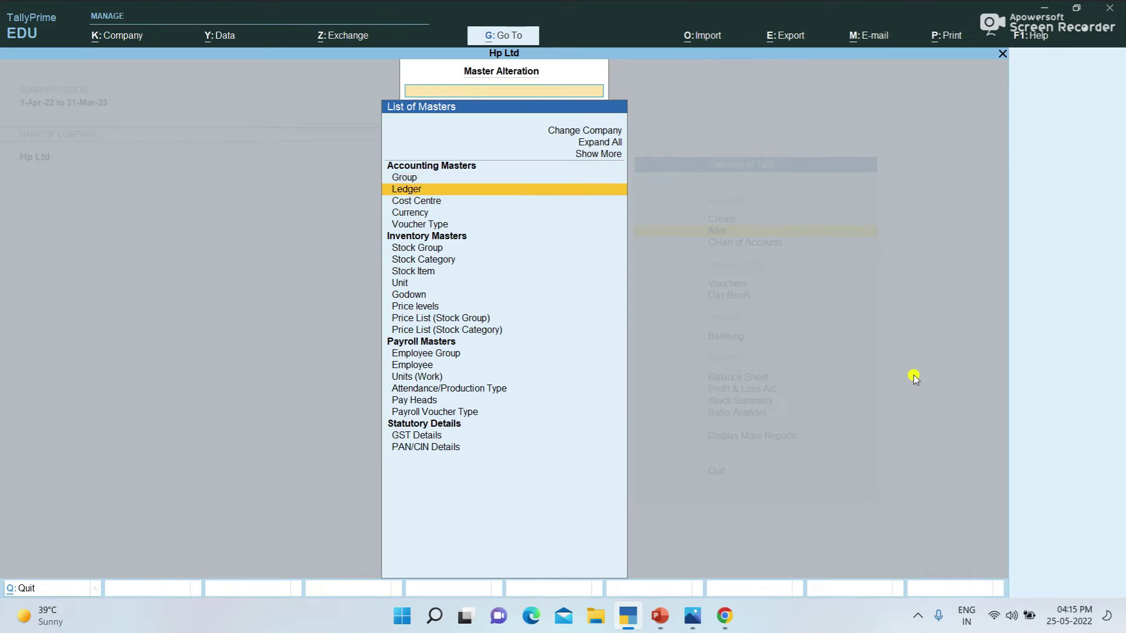
# Step: Start a new ledger named Purchase@12%
pyautogui.press('Return')
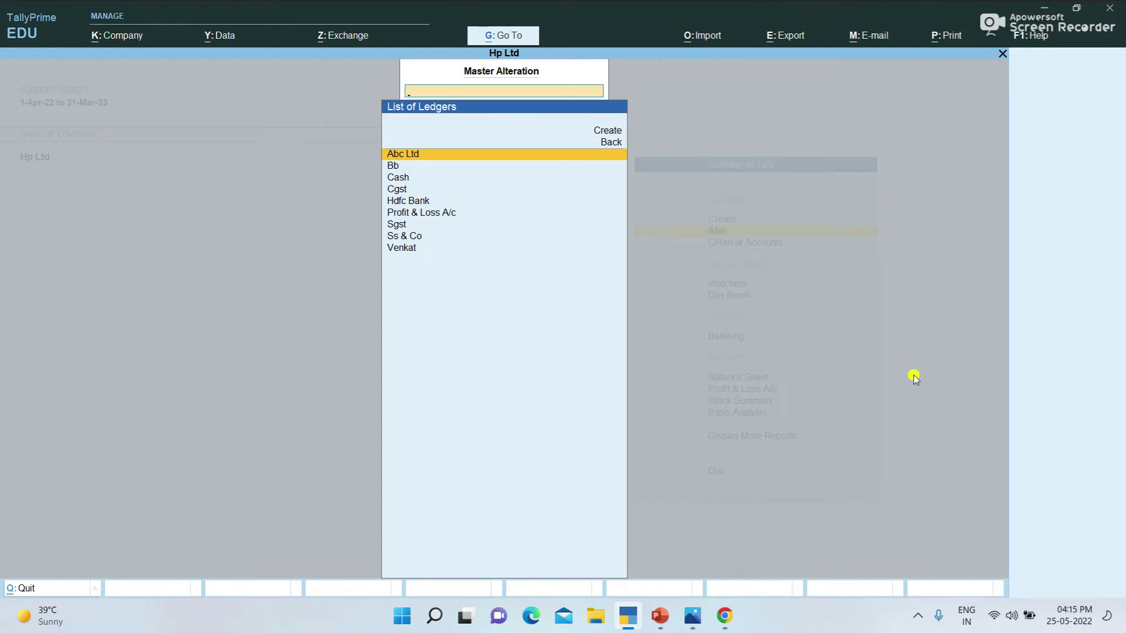
pyautogui.press('Up')
pyautogui.press('Up')
pyautogui.press('Return')
pyautogui.write('Purchas')
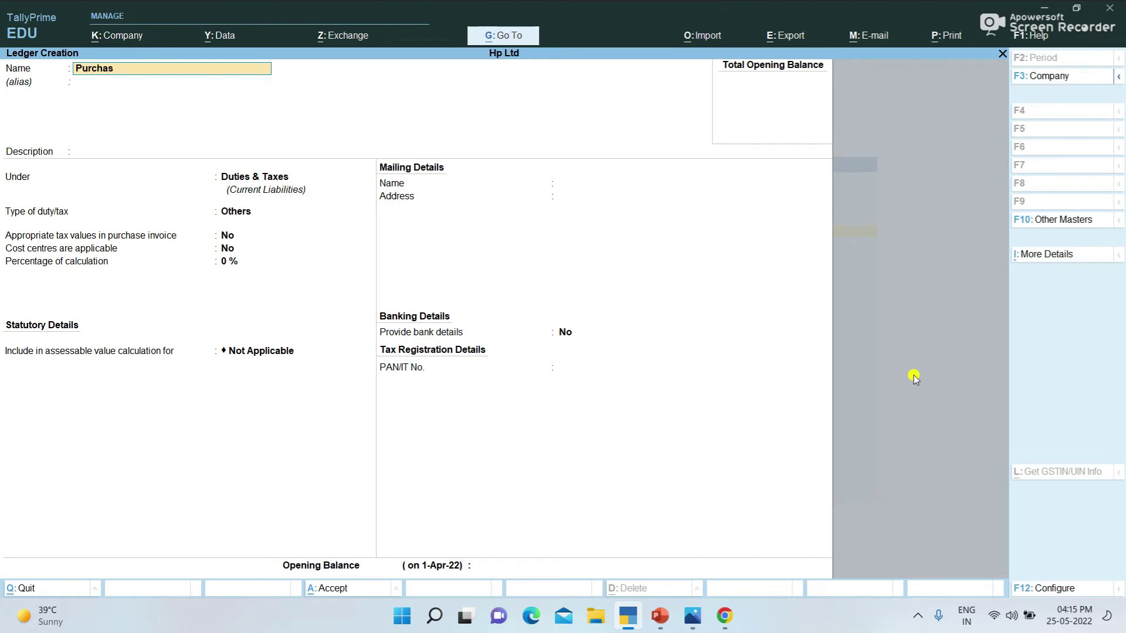
pyautogui.write('e@12&')
pyautogui.press('BackSpace')
pyautogui.write('%')
pyautogui.press('Return')
pyautogui.press('Return')
# Step: Place Purchase@12% under Purchase Accounts with no cost centres, save it, and return to Gateway
pyautogui.write('P')
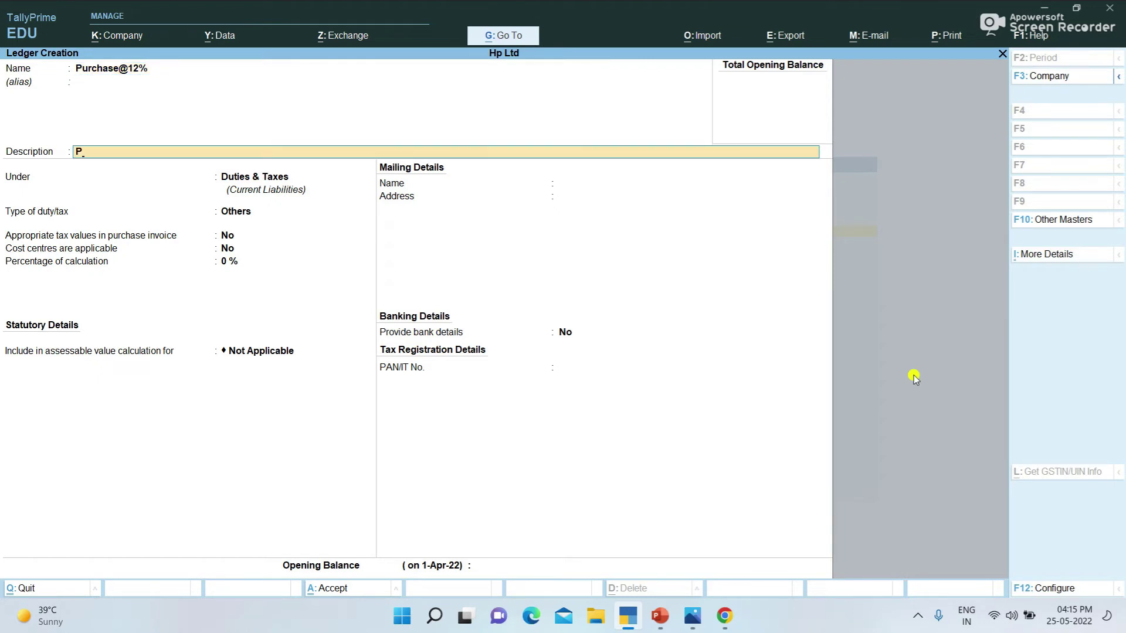
pyautogui.press('BackSpace')
pyautogui.press('Return')
pyautogui.write('Pu')
pyautogui.press('Return')
pyautogui.press('Return')
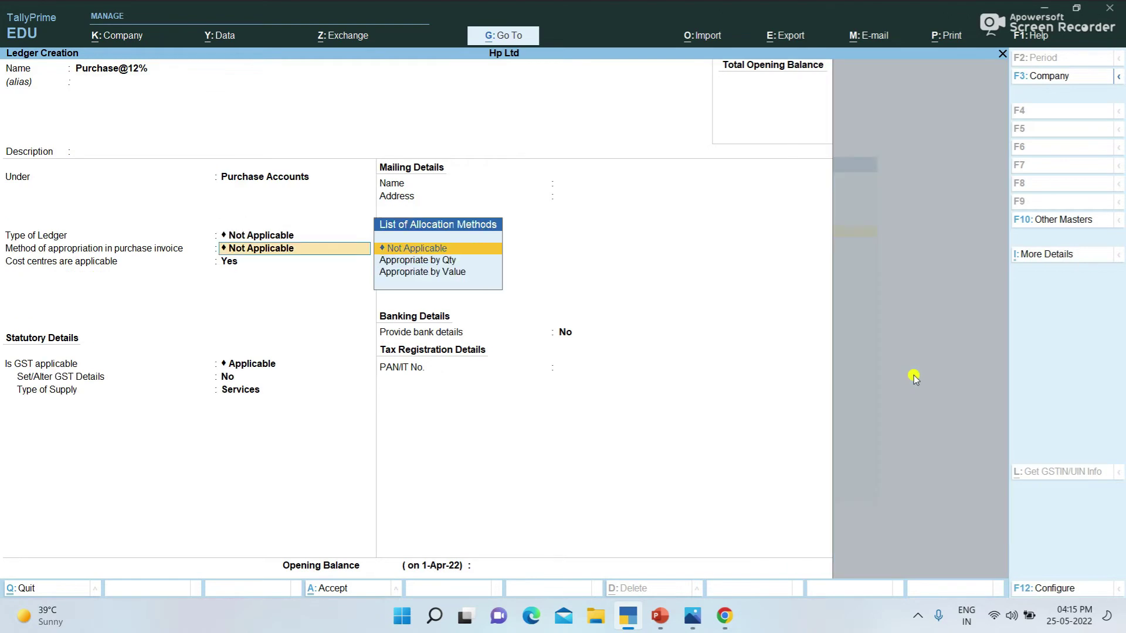
pyautogui.press('Return')
pyautogui.write('no')
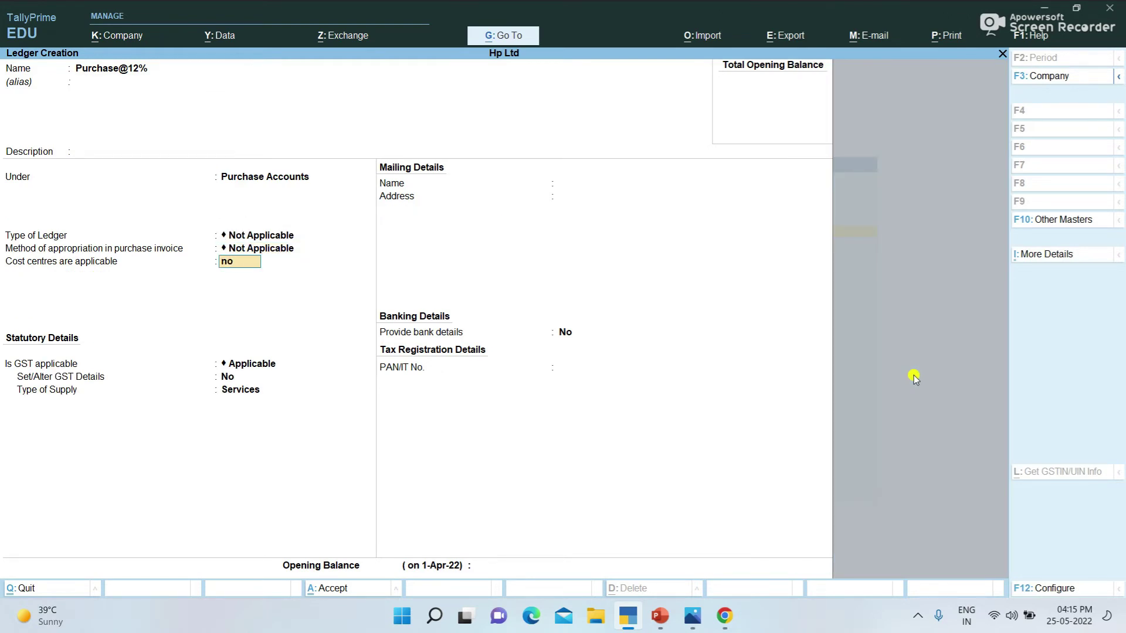
pyautogui.press('Return')
pyautogui.press('Return')
pyautogui.press('Return')
pyautogui.press('Up')
pyautogui.press('Return')
pyautogui.press('Return')
pyautogui.press('Return')
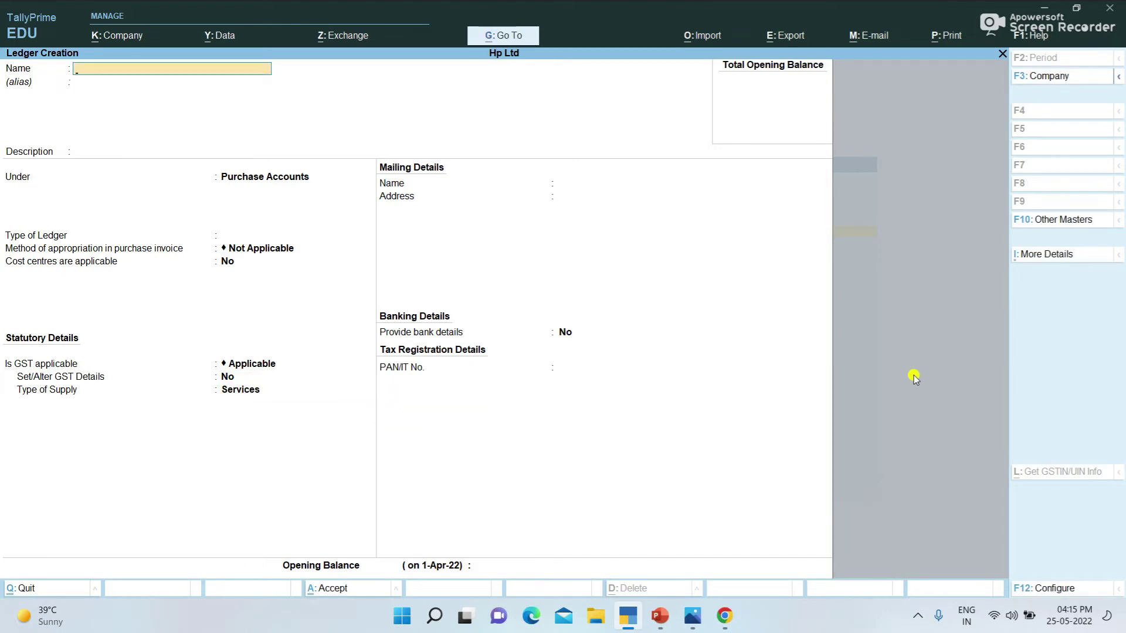
pyautogui.press('Escape')
pyautogui.press('Escape')
pyautogui.press('Escape')
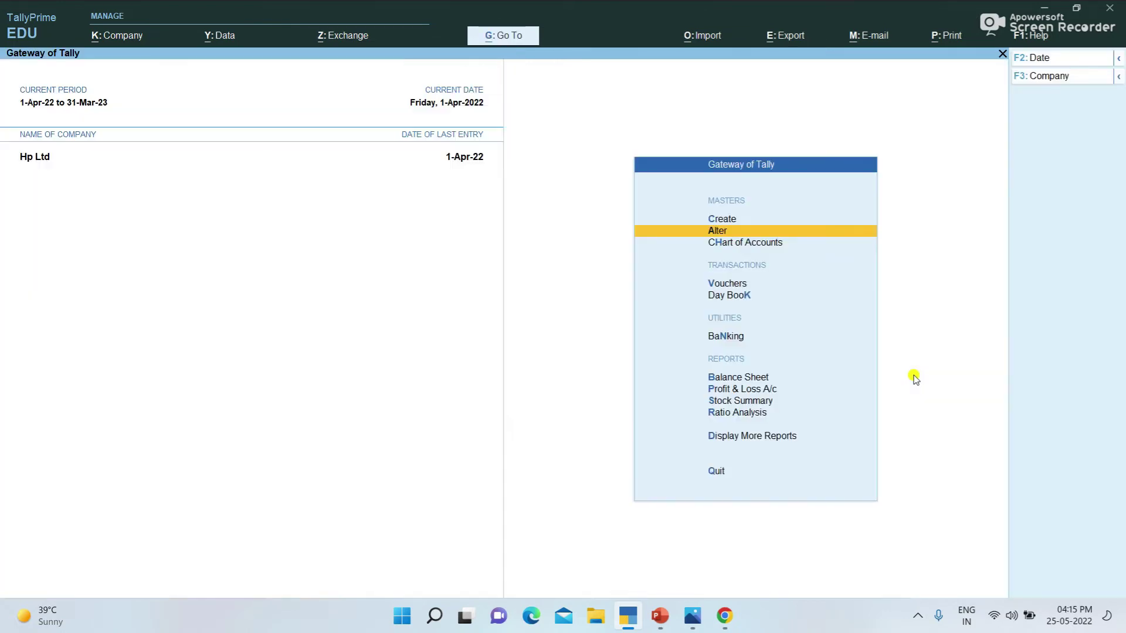
# Step: Start a purchase voucher for supplier invoice 1 from Ss & Co
pyautogui.press('Down')
pyautogui.press('Down')
pyautogui.press('Return')
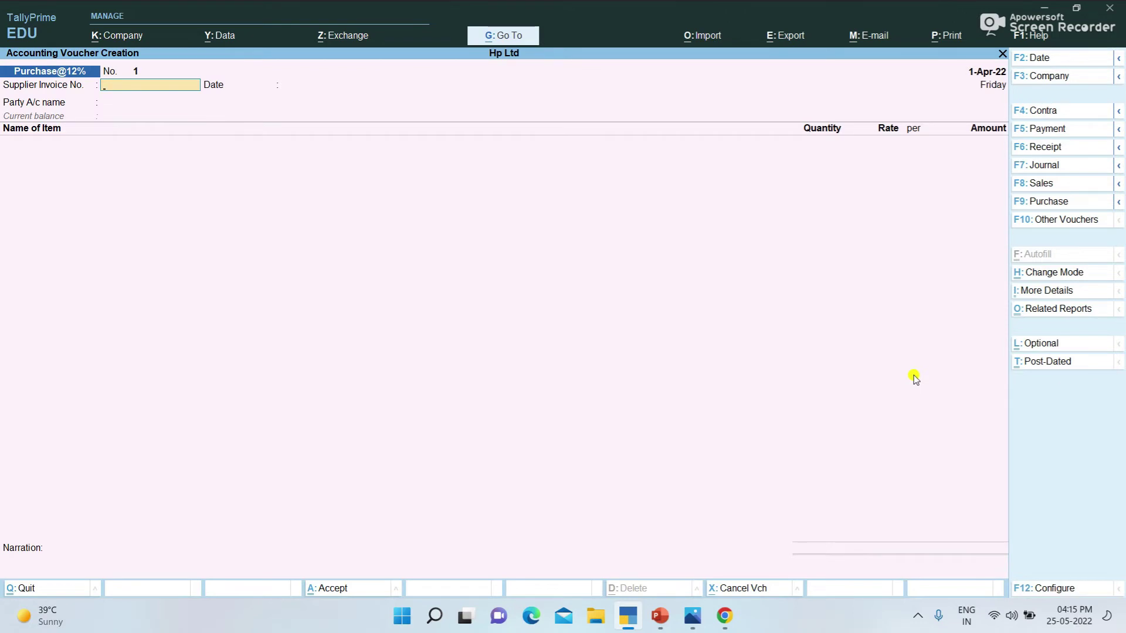
pyautogui.write('1')
pyautogui.press('Return')
pyautogui.press('Return')
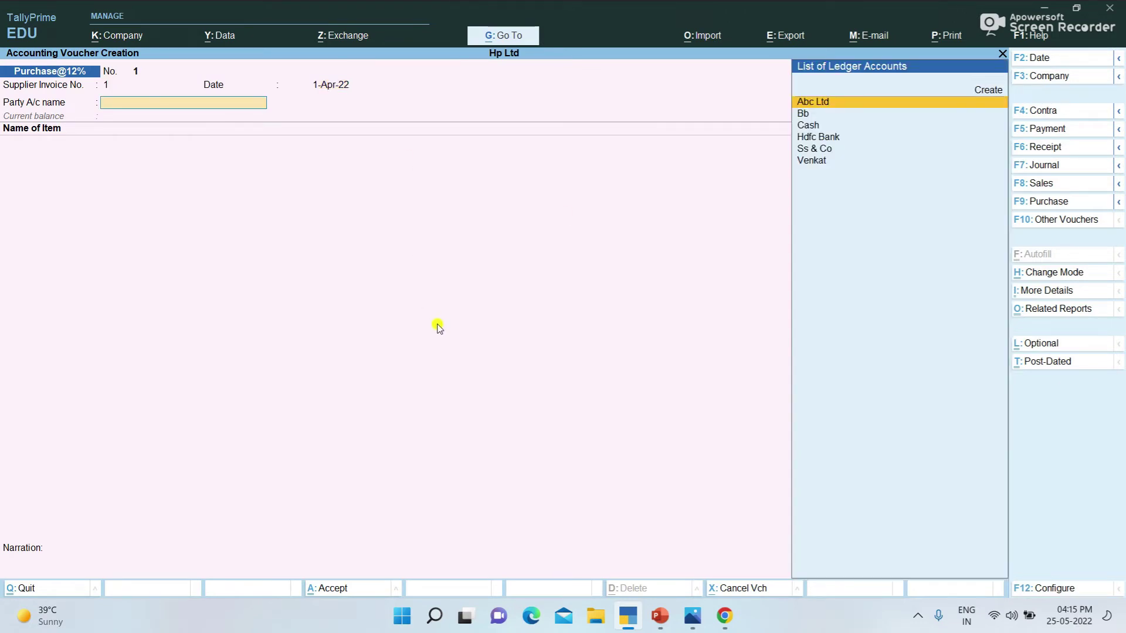
pyautogui.press('Down')
pyautogui.press('Down')
pyautogui.press('Down')
pyautogui.press('Down')
pyautogui.press('Return')
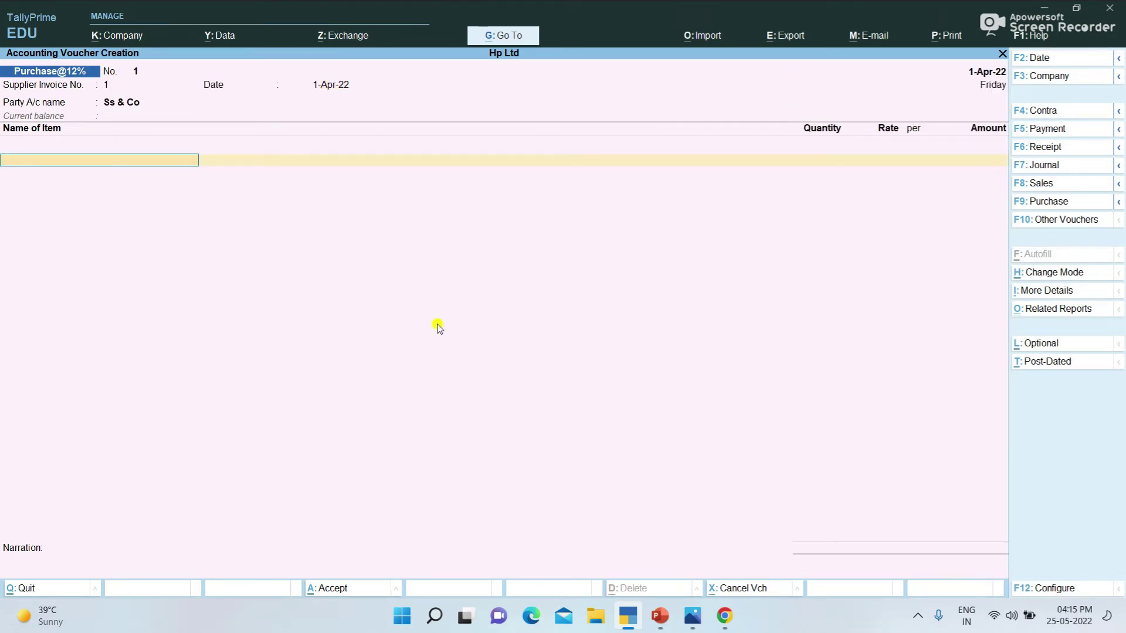
# Step: Enter 10 Mobiles at 15,000 each, posted to the Purchase@12% ledger
pyautogui.write('l')
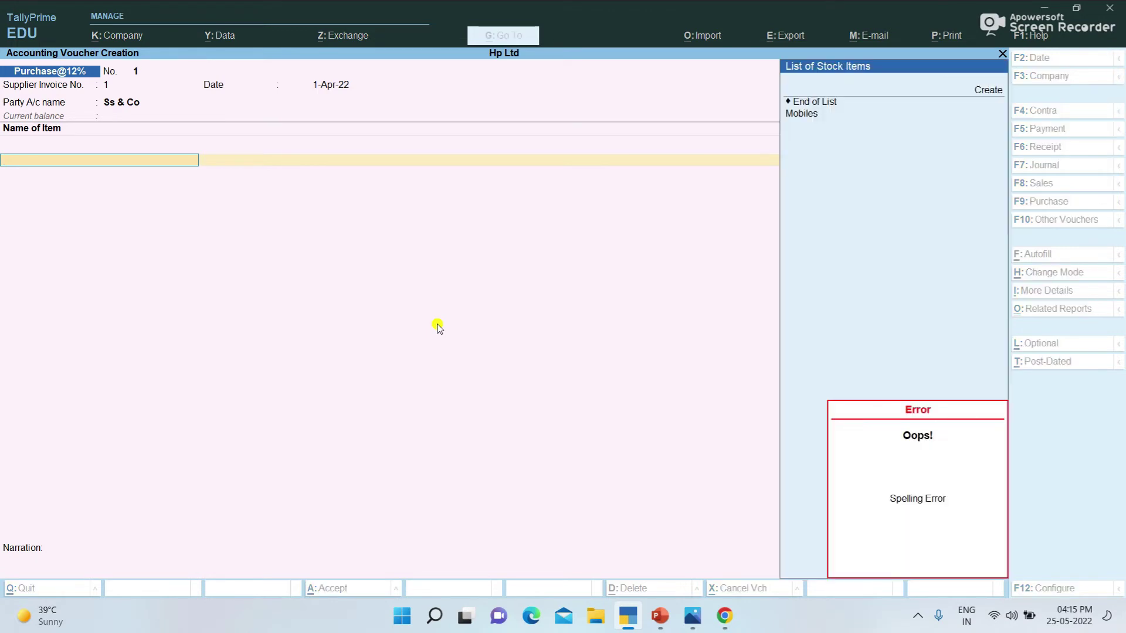
pyautogui.press('Down')
pyautogui.press('Return')
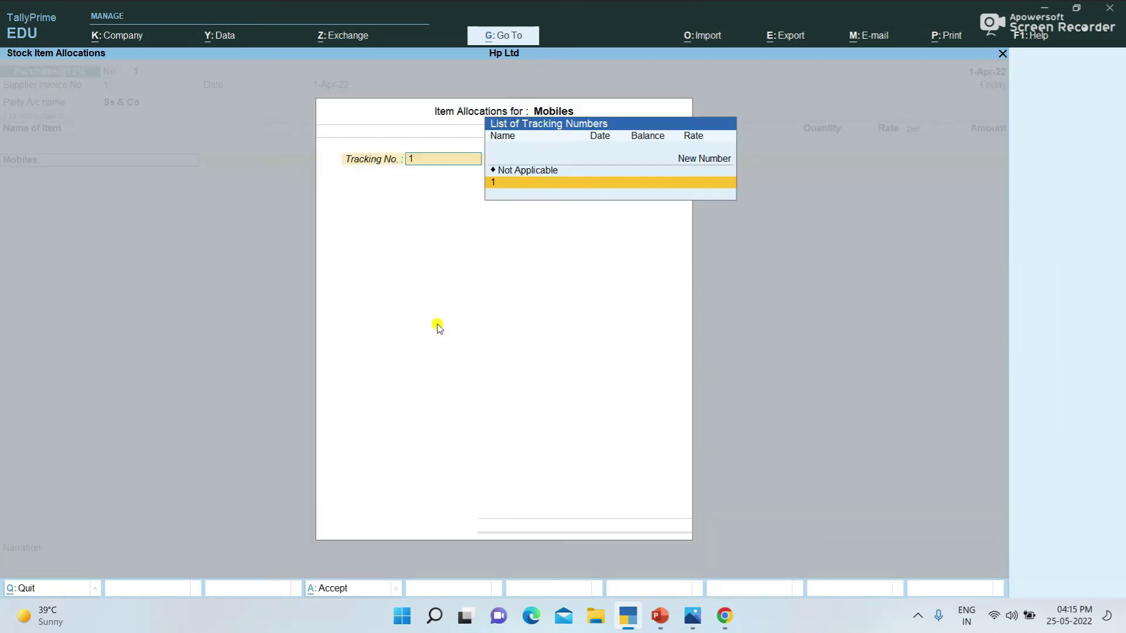
pyautogui.press('Up')
pyautogui.press('Return')
pyautogui.press('Return')
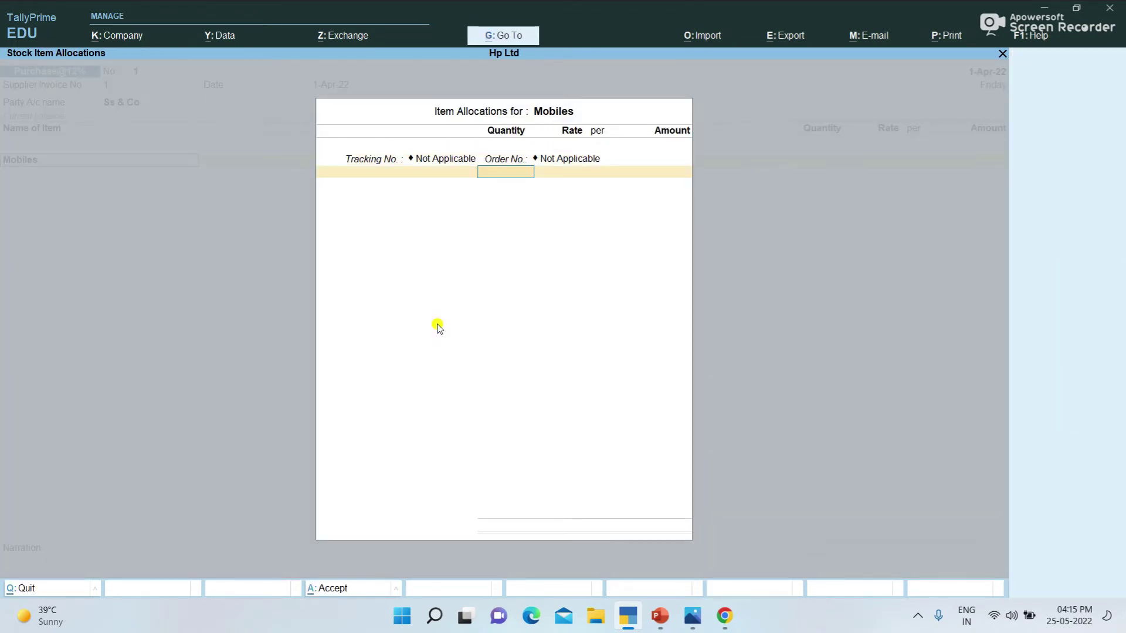
pyautogui.write('10')
pyautogui.press('Return')
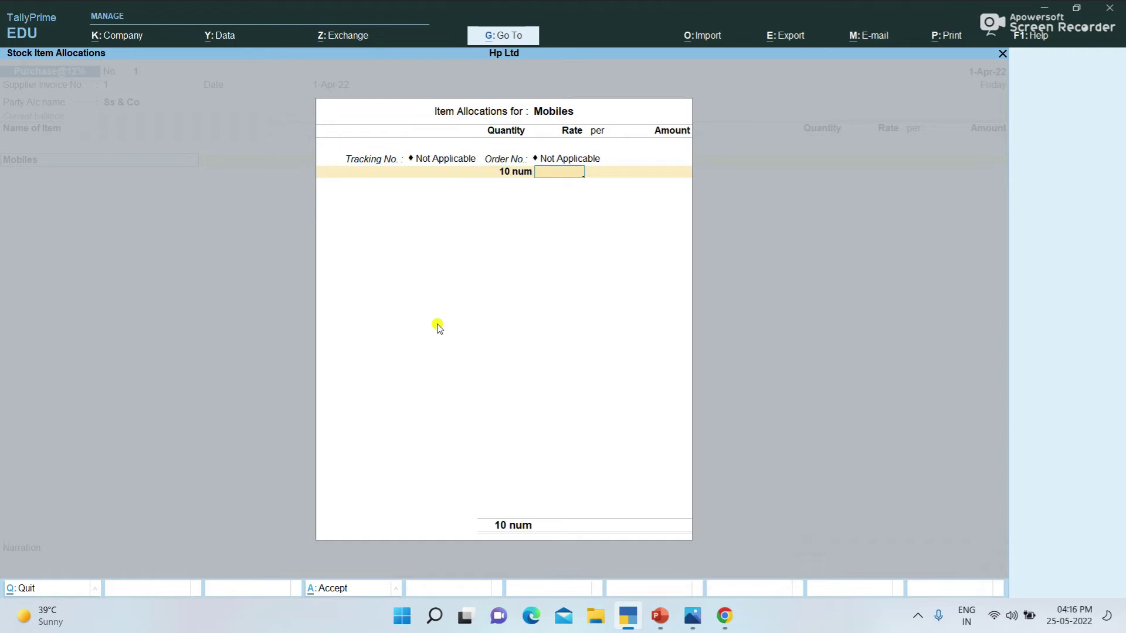
pyautogui.write('15000')
pyautogui.press('Return')
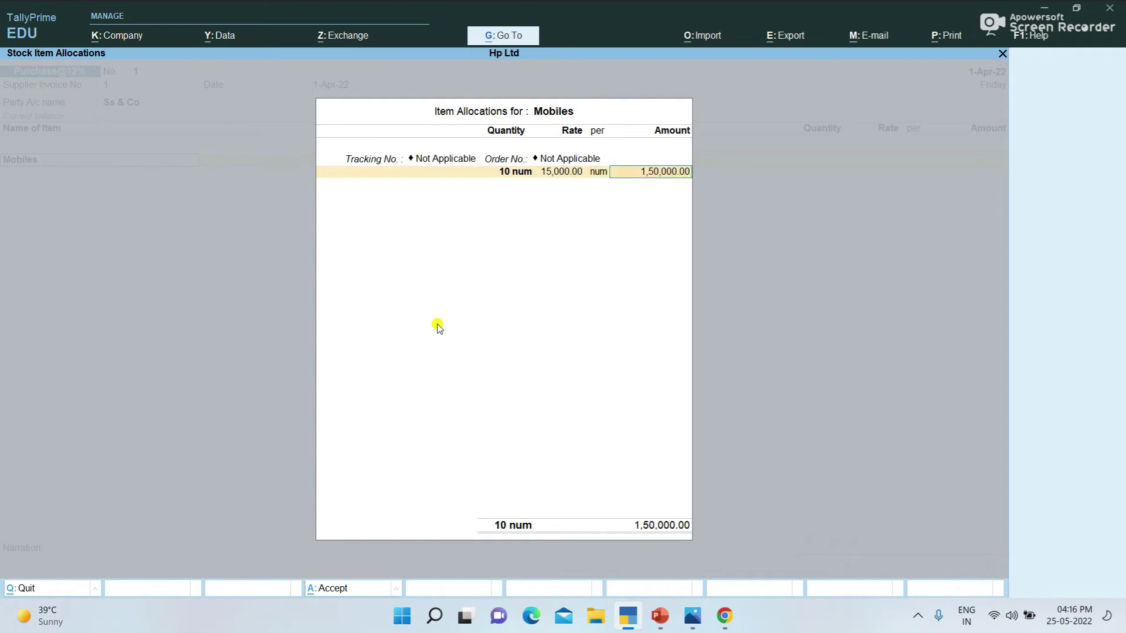
pyautogui.press('Return')
pyautogui.press('Return')
pyautogui.press('Return')
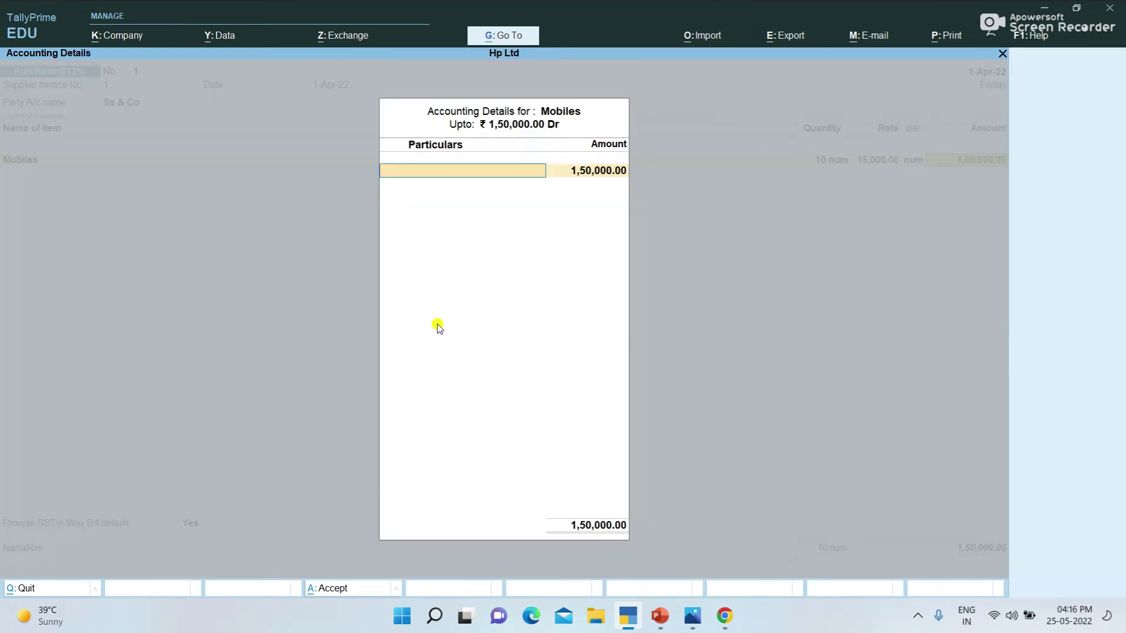
pyautogui.write('P')
pyautogui.press('Return')
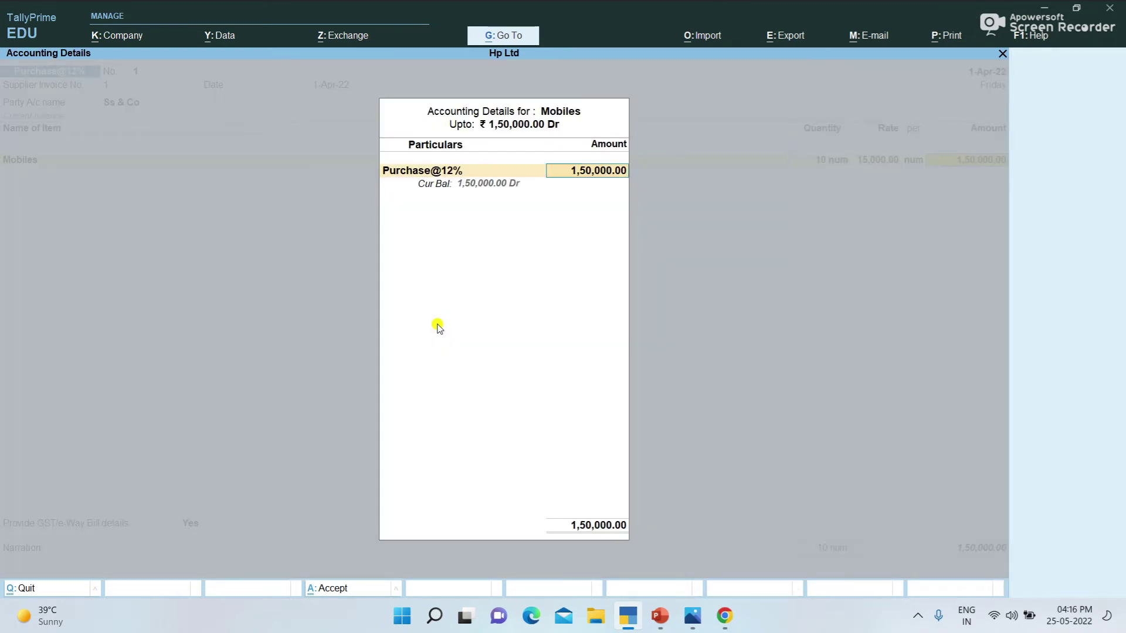
pyautogui.press('Return')
# Step: Add Sgst and Cgst of 9,000 each, answer No to GST/e-Way details, and save
pyautogui.press('Return')
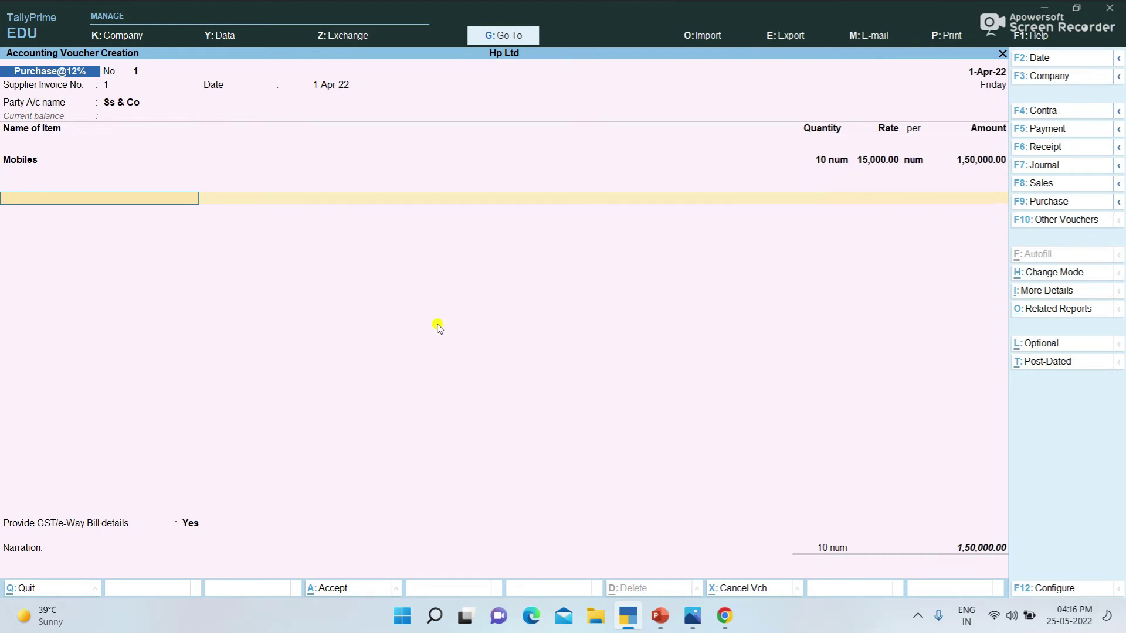
pyautogui.write('S')
pyautogui.press('Return')
pyautogui.press('Return')
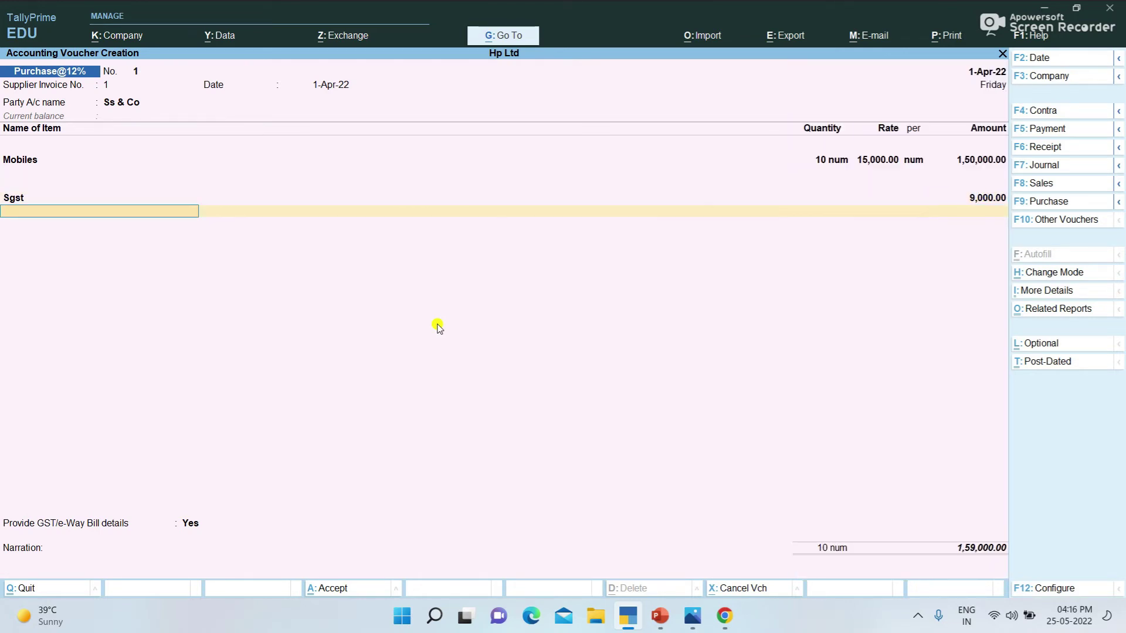
pyautogui.write('C')
pyautogui.press('Return')
pyautogui.press('Return')
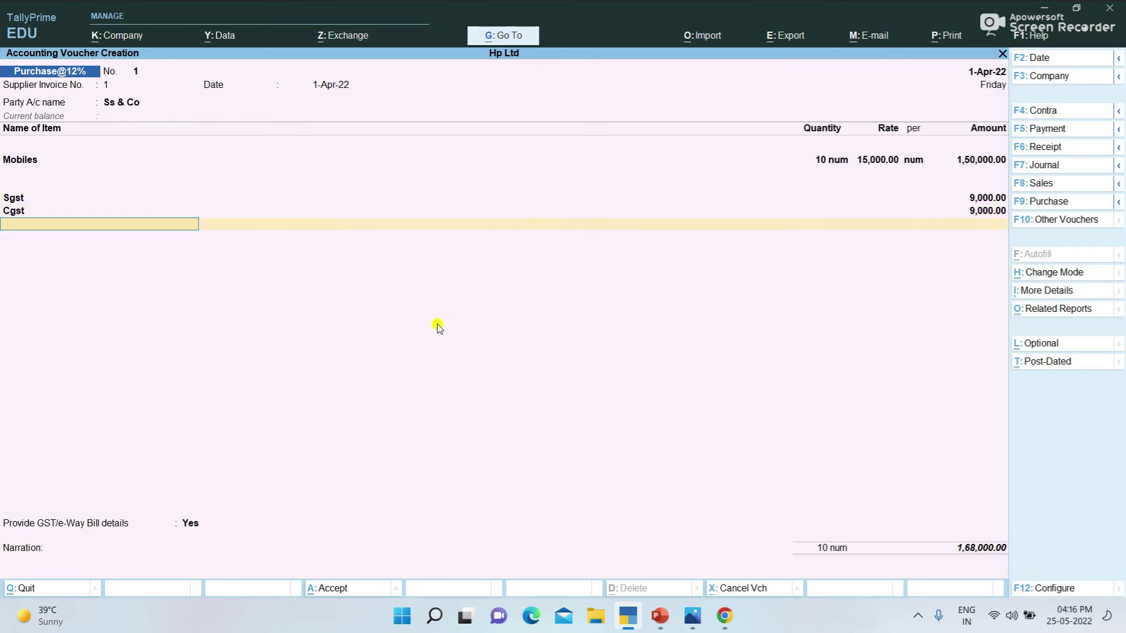
pyautogui.press('Return')
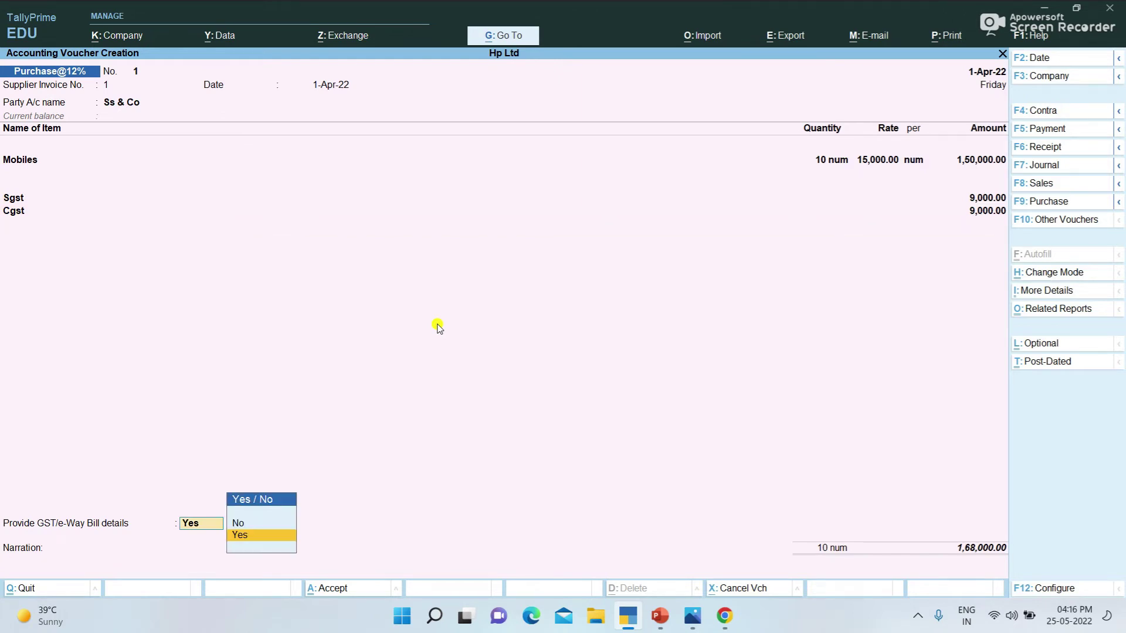
pyautogui.press('Down')
pyautogui.press('Return')
pyautogui.press('Return')
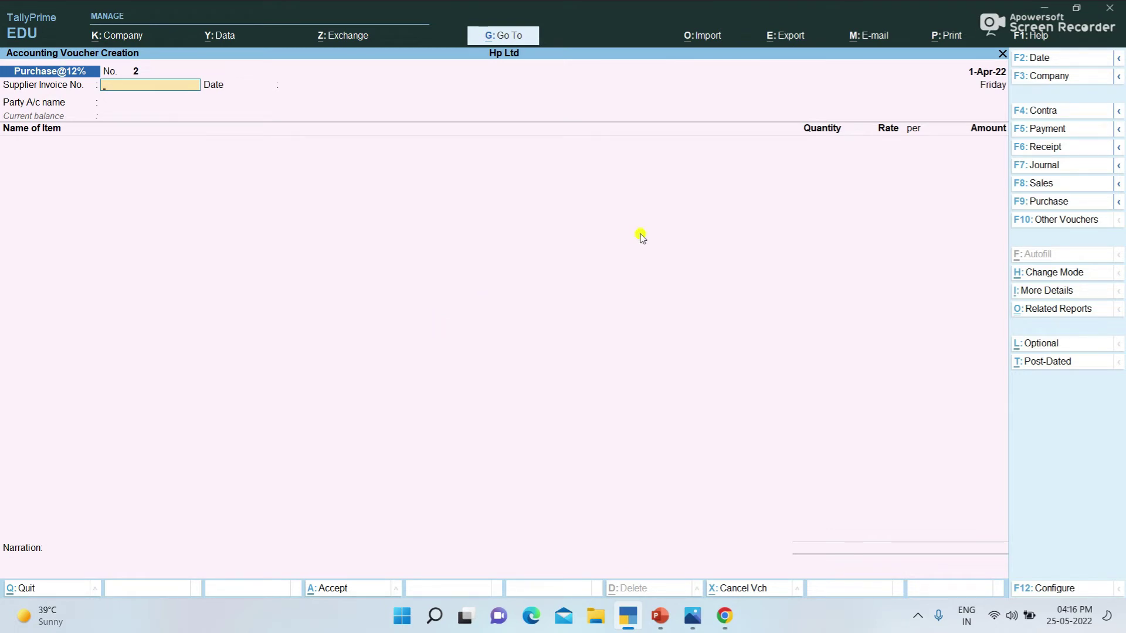
# Step: Switch to a Purchase@5% voucher for invoice 2 from Ss & Co and create a new stock item with Alt+C
pyautogui.click(1063, 210)
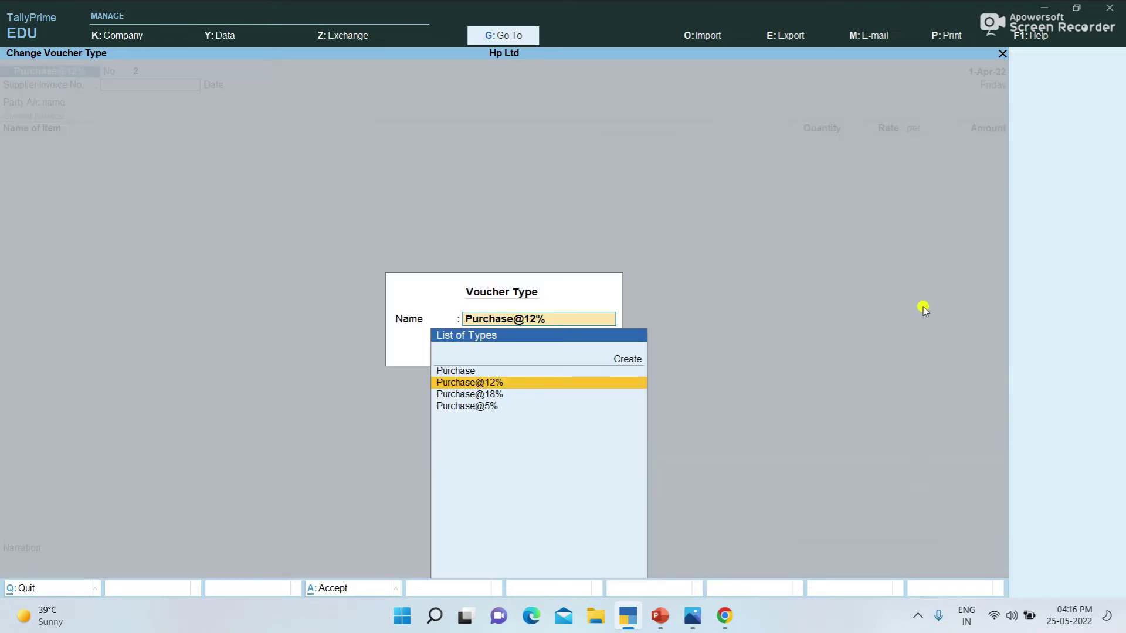
pyautogui.press('Down')
pyautogui.press('Down')
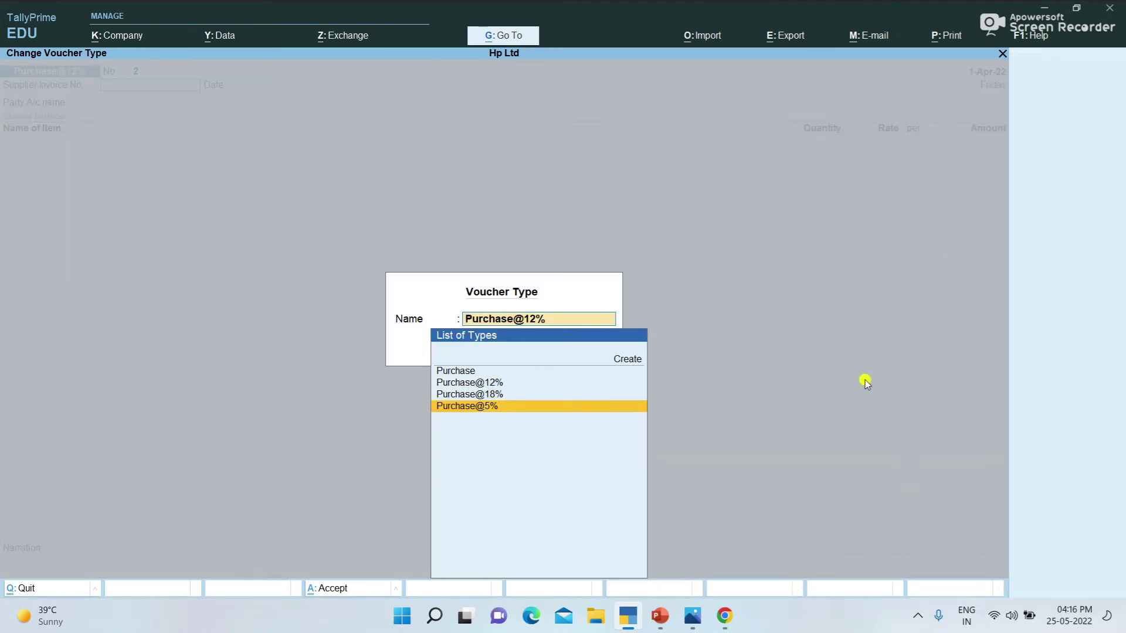
pyautogui.press('Return')
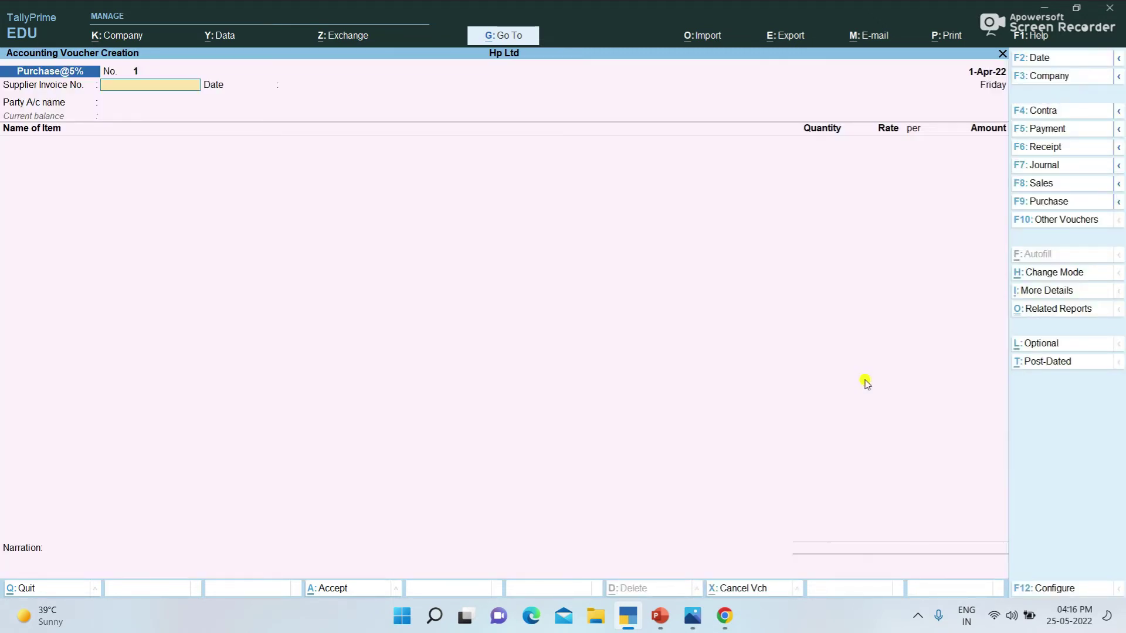
pyautogui.write('2')
pyautogui.press('Return')
pyautogui.press('Return')
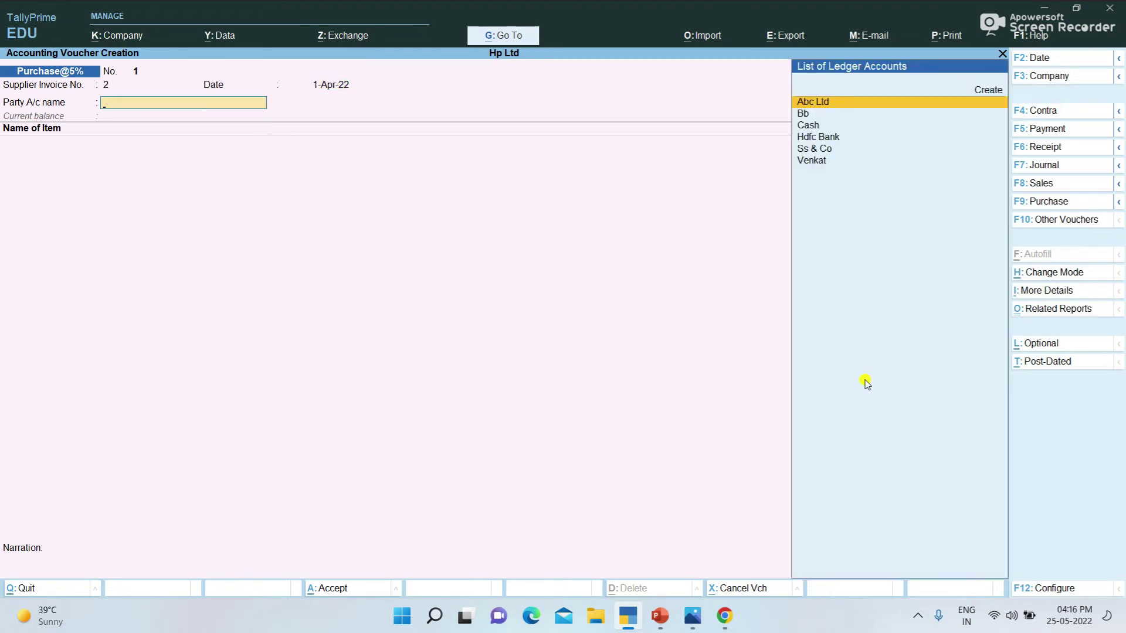
pyautogui.press('Down')
pyautogui.press('Down')
pyautogui.press('Down')
pyautogui.press('Down')
pyautogui.press('Return')
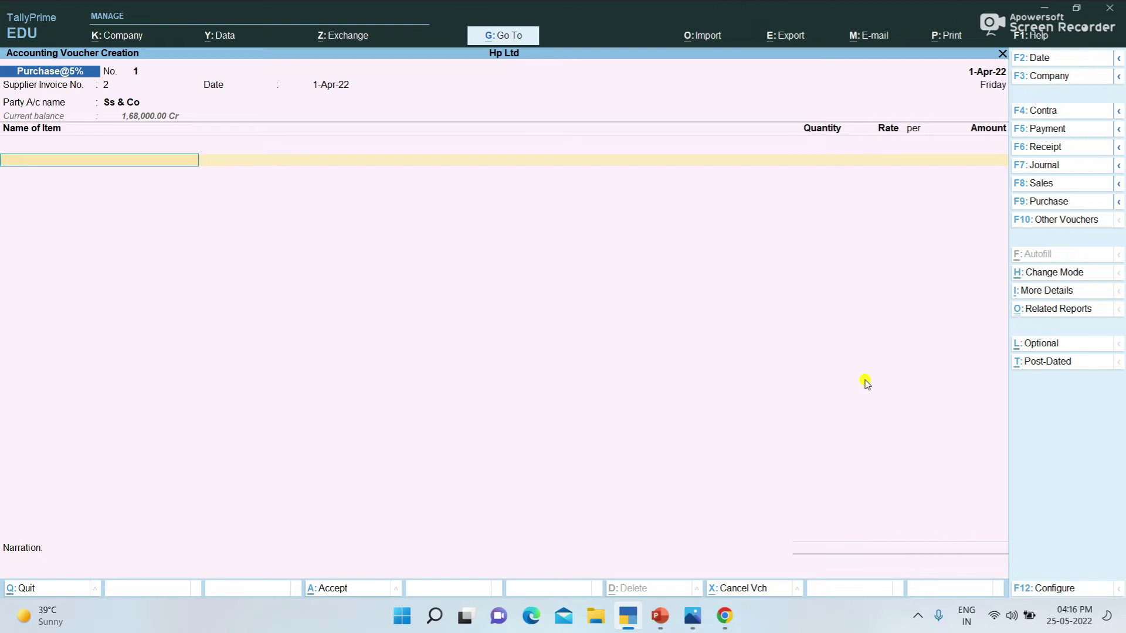
pyautogui.hotkey('alt', 'c')
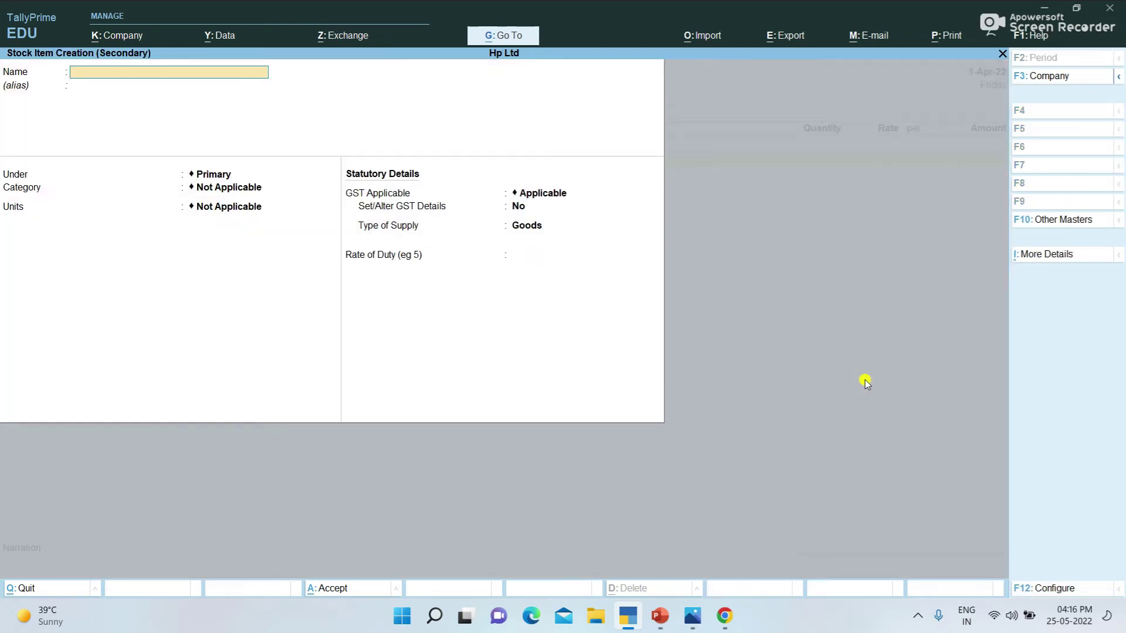
# Step: Name the stock item Milk Powder and create its kgs unit (Kilograms, UQC KGS-KILOGRAMS)
pyautogui.write('Milk Powder')
pyautogui.press('Return')
pyautogui.press('Return')
pyautogui.press('Return')
pyautogui.press('Return')
pyautogui.press('Down')
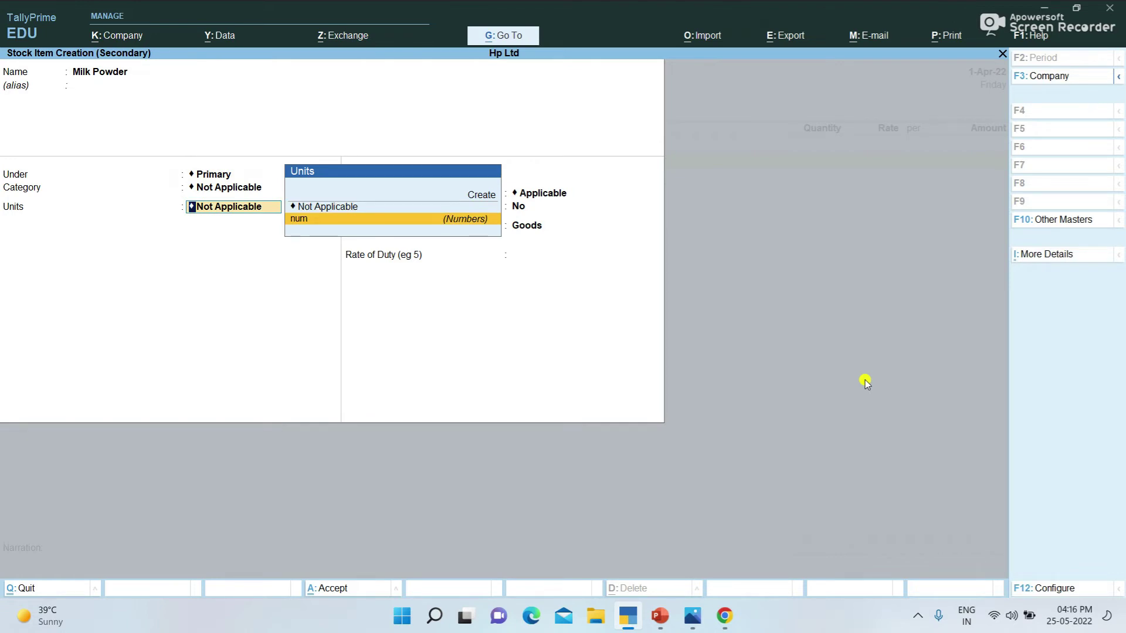
pyautogui.press('Up')
pyautogui.press('Up')
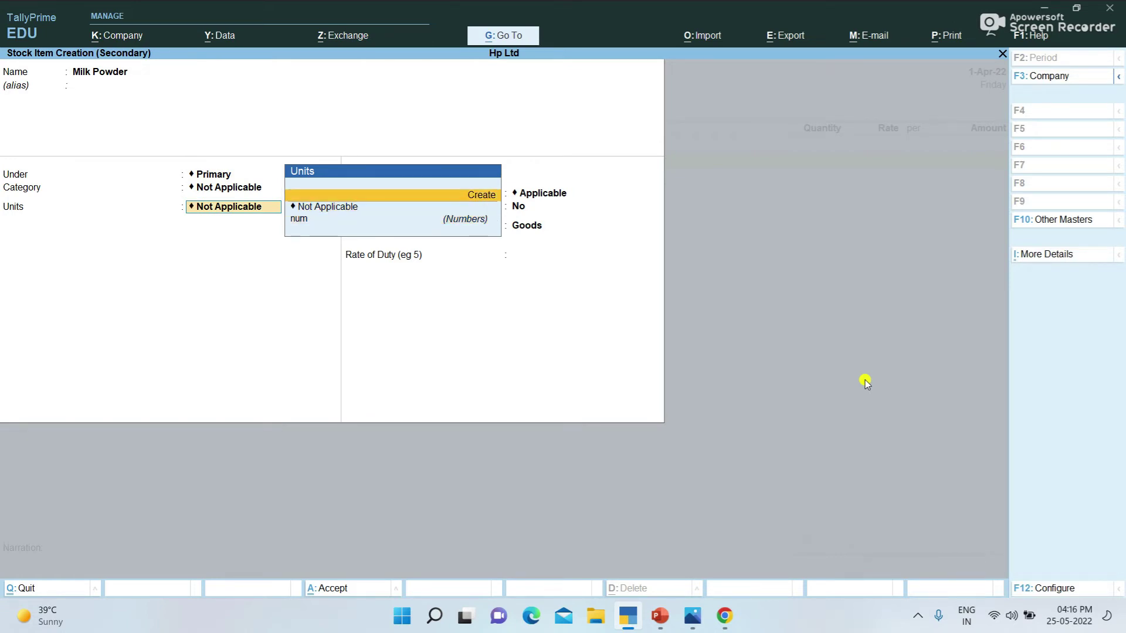
pyautogui.press('Return')
pyautogui.write('kgs')
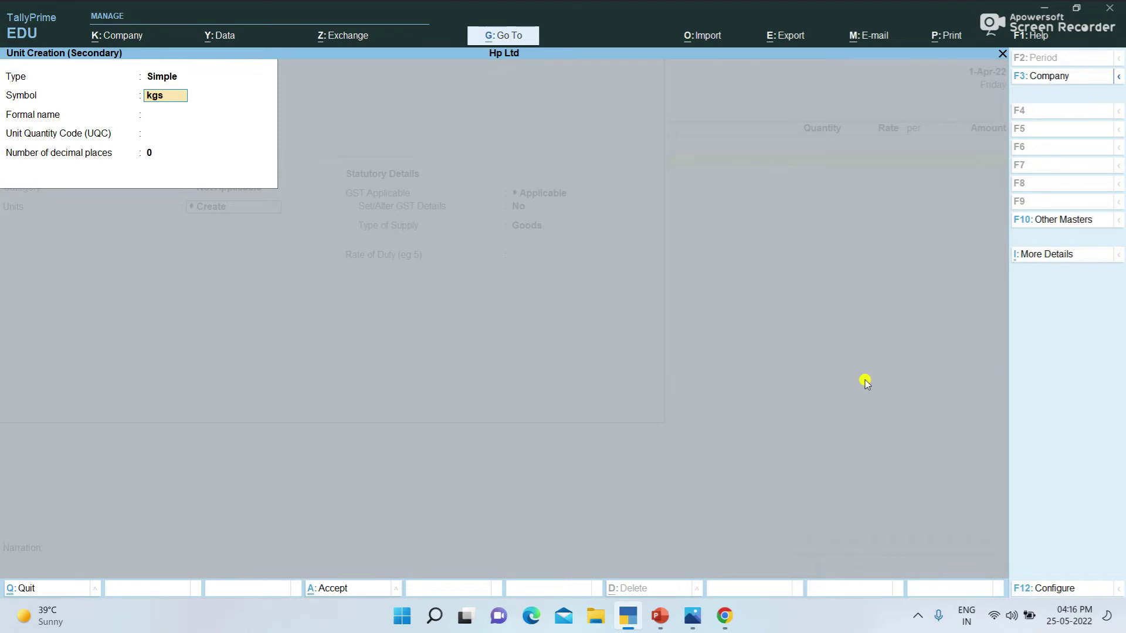
pyautogui.press('Return')
pyautogui.write('Killogrmas')
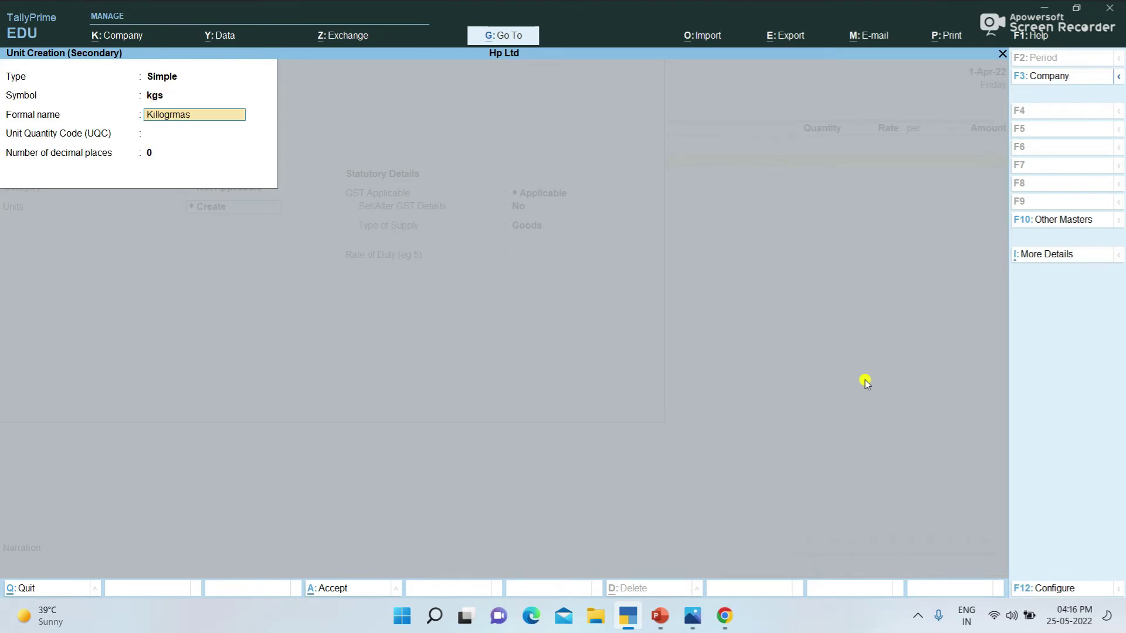
pyautogui.press('Return')
pyautogui.write('kg')
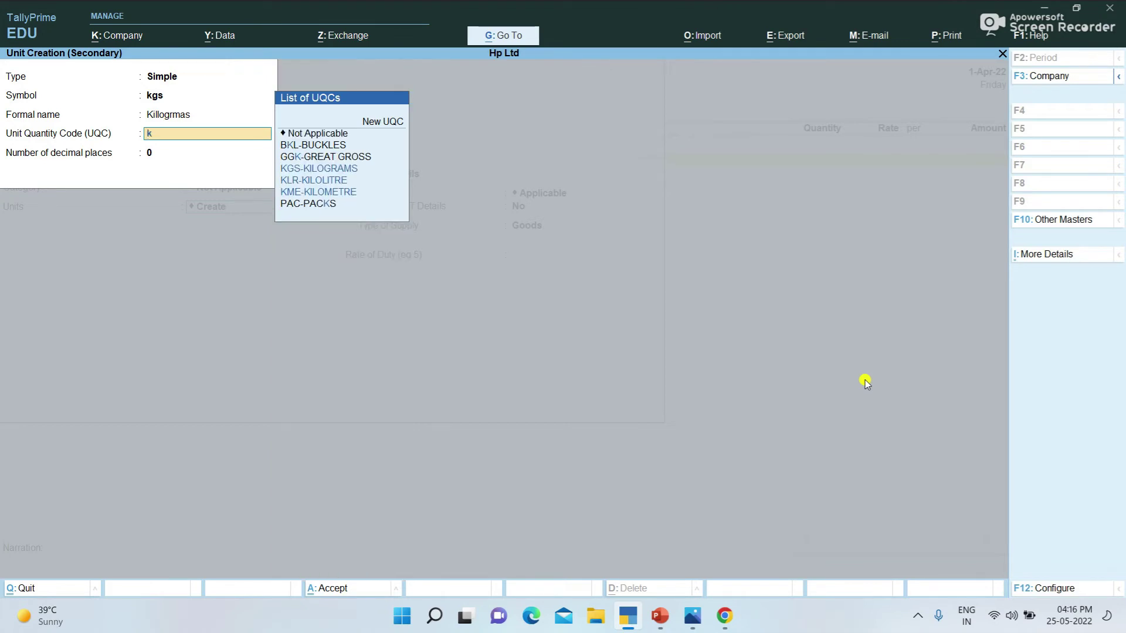
pyautogui.press('Return')
pyautogui.press('Return')
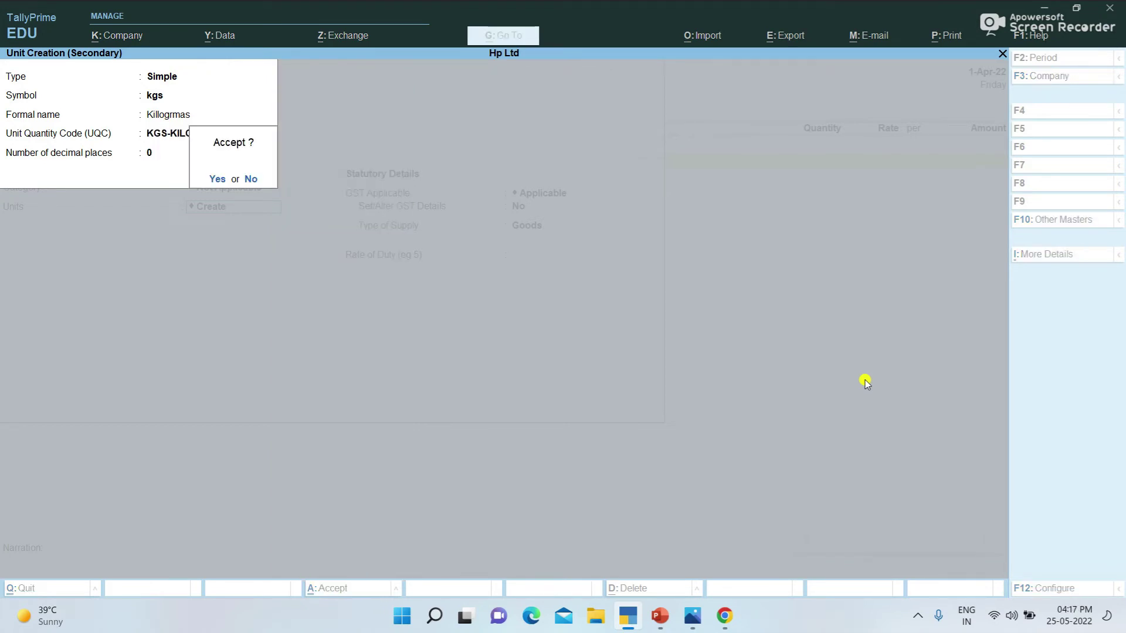
pyautogui.press('Return')
pyautogui.press('Return')
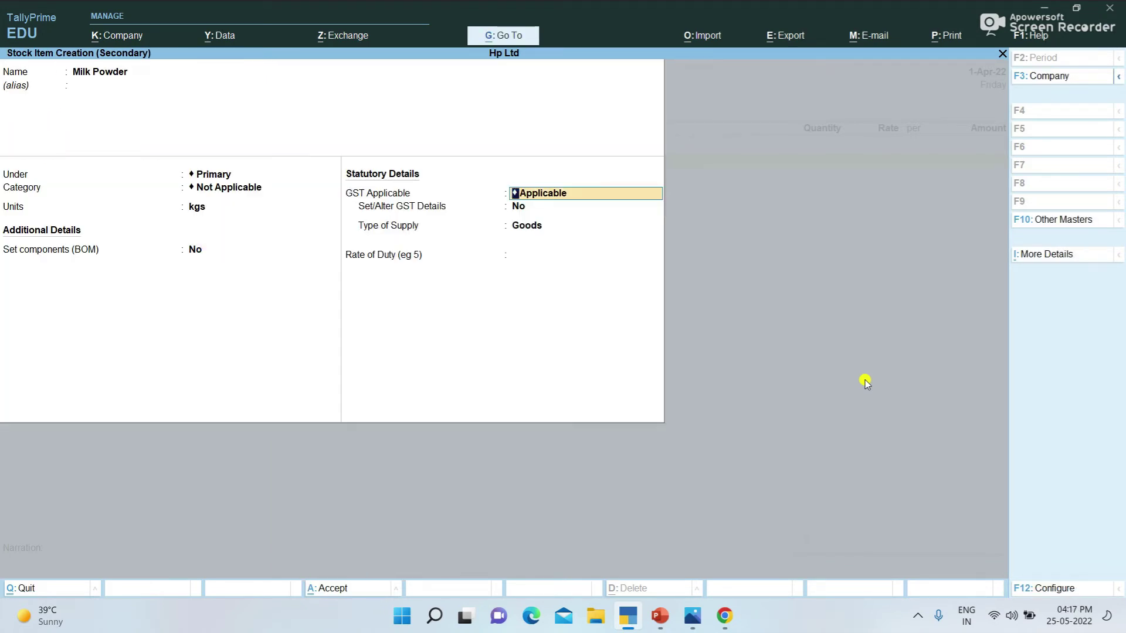
pyautogui.press('Return')
# Step: Set Milk Powder's GST details to HSN 25631, Taxable at 5%, and save the item
pyautogui.write('ye')
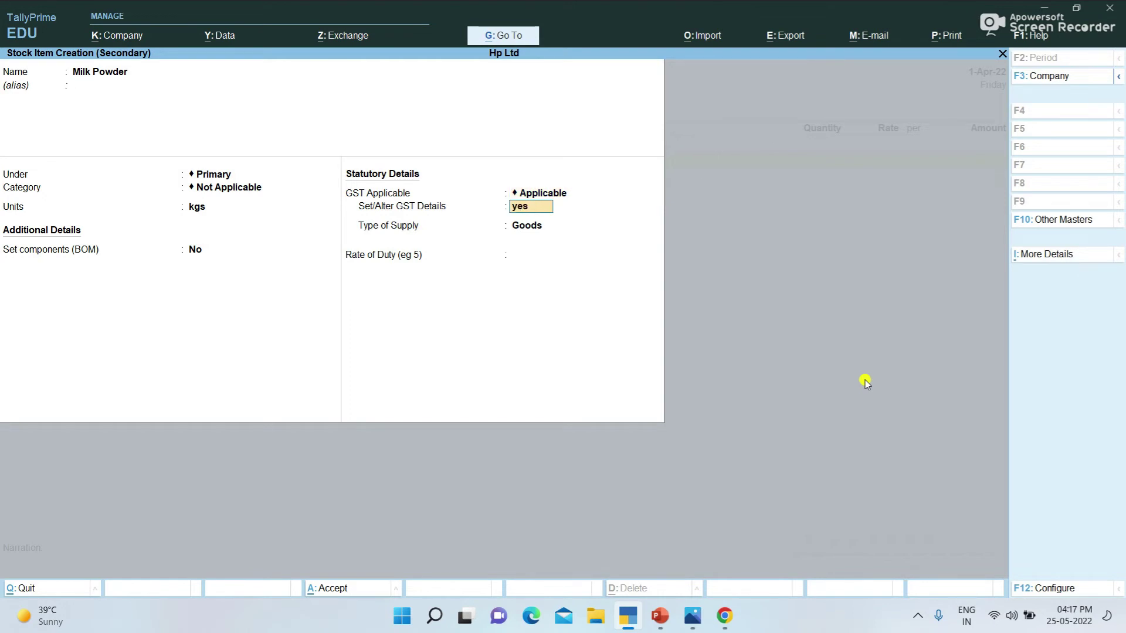
pyautogui.write('s')
pyautogui.press('Return')
pyautogui.write('Mi')
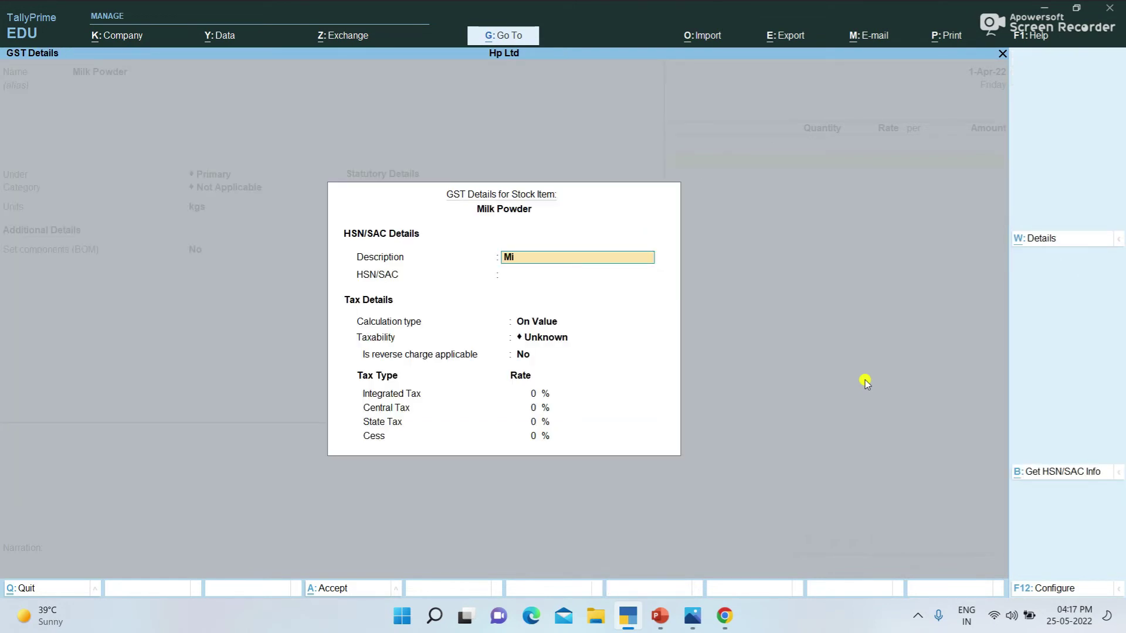
pyautogui.write('lkpowder')
pyautogui.press('Return')
pyautogui.write('25631')
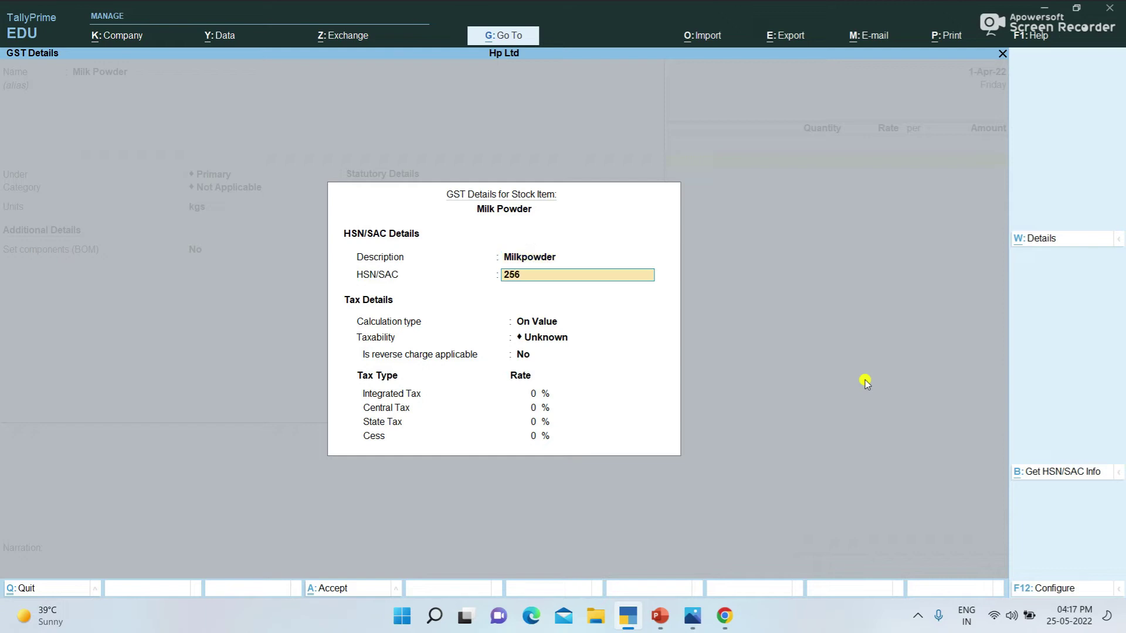
pyautogui.press('Return')
pyautogui.press('Return')
pyautogui.press('Down')
pyautogui.press('Down')
pyautogui.press('Down')
pyautogui.press('Return')
pyautogui.press('Return')
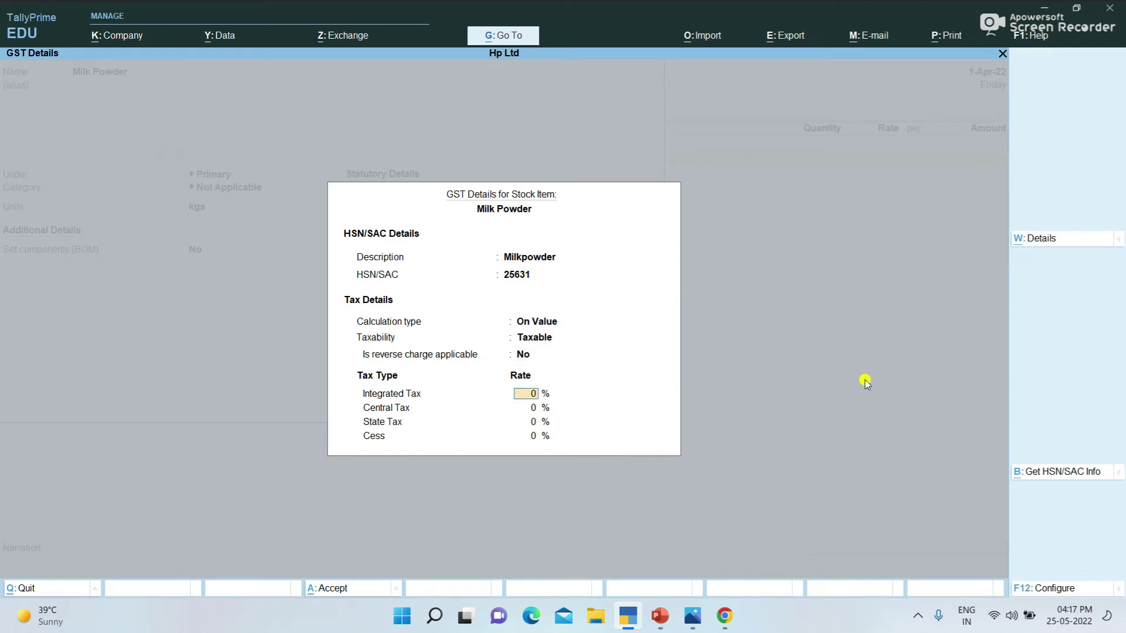
pyautogui.write('5')
pyautogui.press('Return')
pyautogui.press('Return')
pyautogui.press('Return')
pyautogui.press('Return')
pyautogui.press('Return')
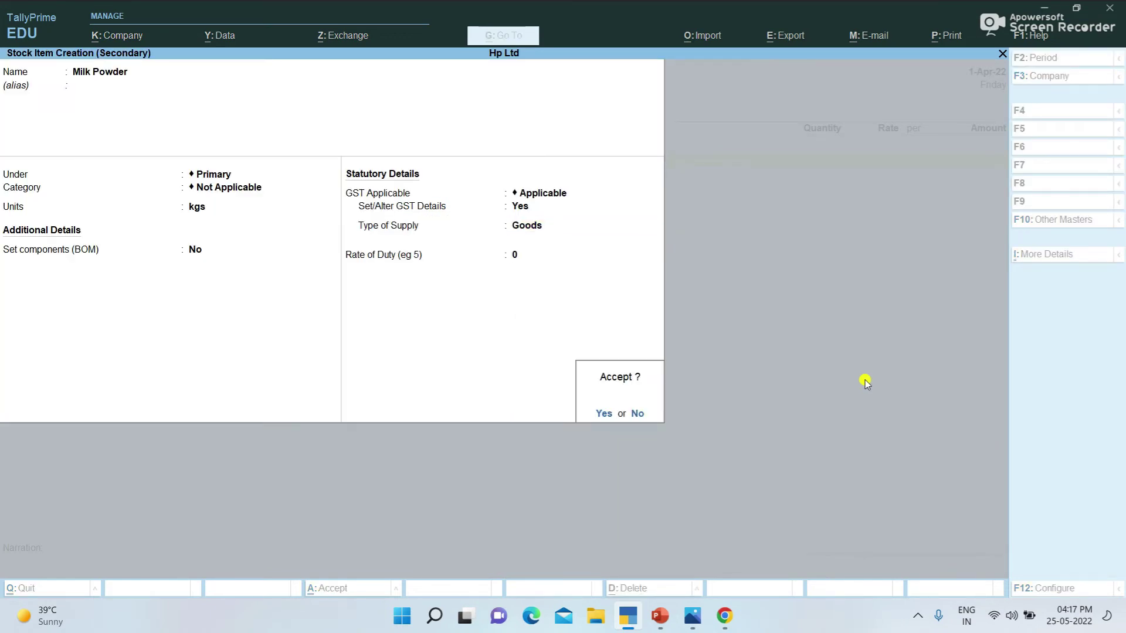
pyautogui.press('Return')
# Step: Allocate 10 kgs of Milk Powder at 500 on the voucher
pyautogui.press('Up')
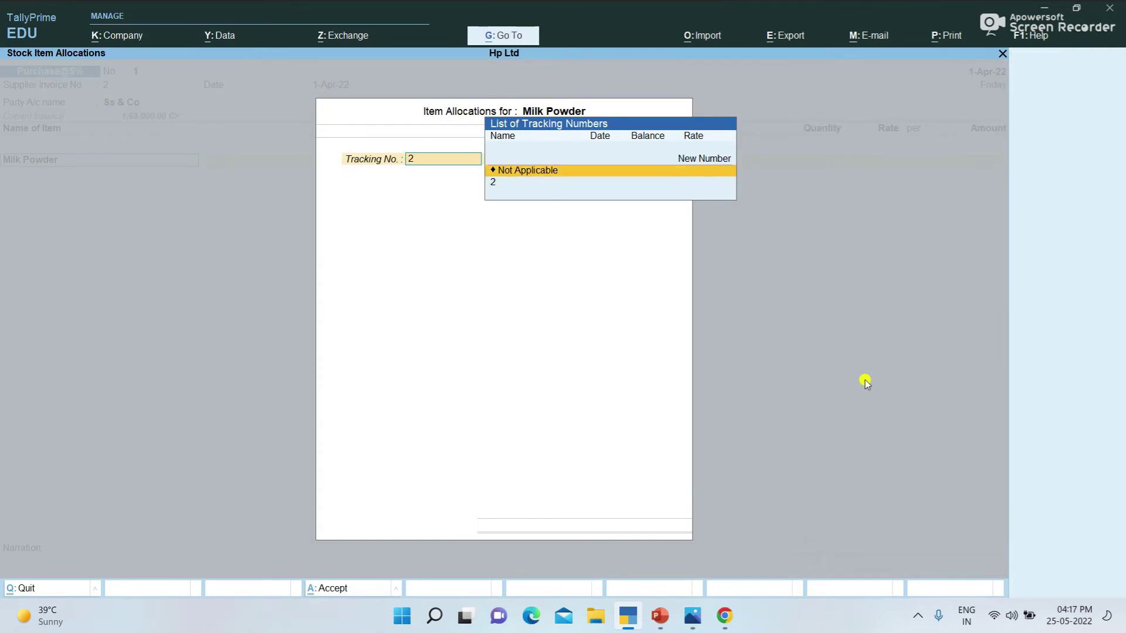
pyautogui.press('Return')
pyautogui.press('Return')
pyautogui.write('10')
pyautogui.press('Return')
pyautogui.write('500')
pyautogui.press('Return')
pyautogui.press('Return')
pyautogui.press('Return')
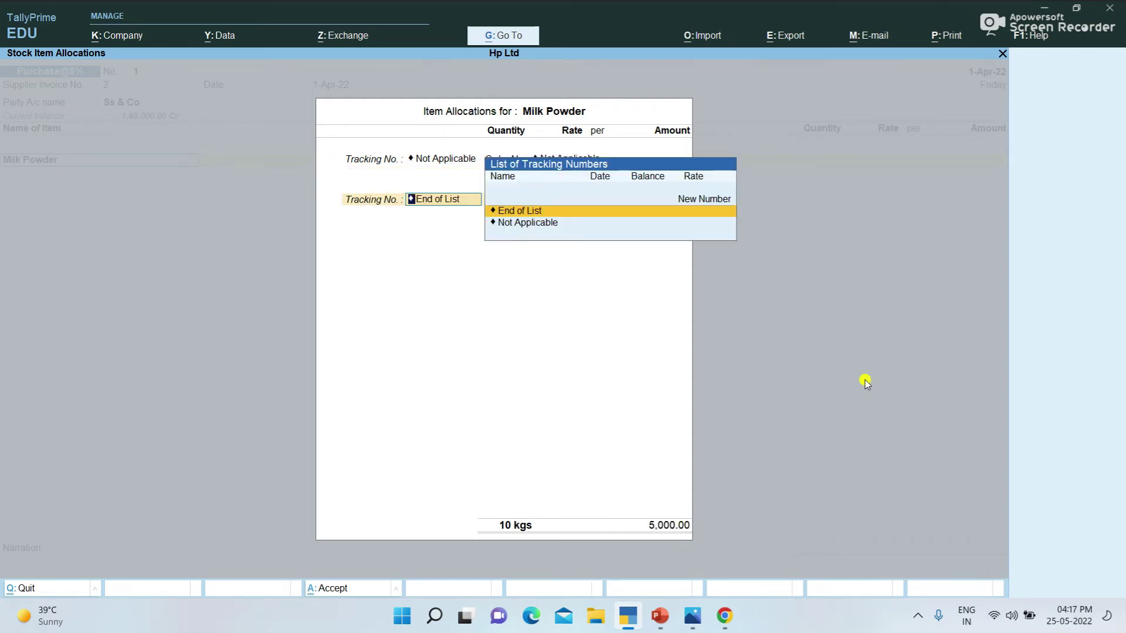
pyautogui.press('Return')
pyautogui.press('Return')
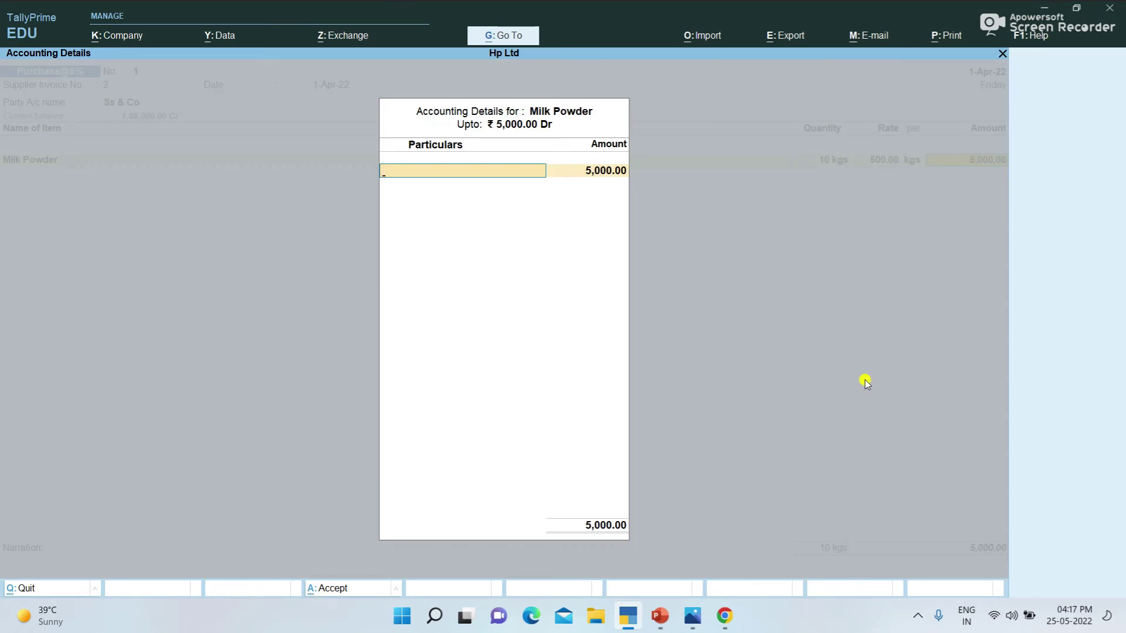
# Step: Create a Purchase @5% ledger with Goods supply type for the Milk Powder line
pyautogui.write('P')
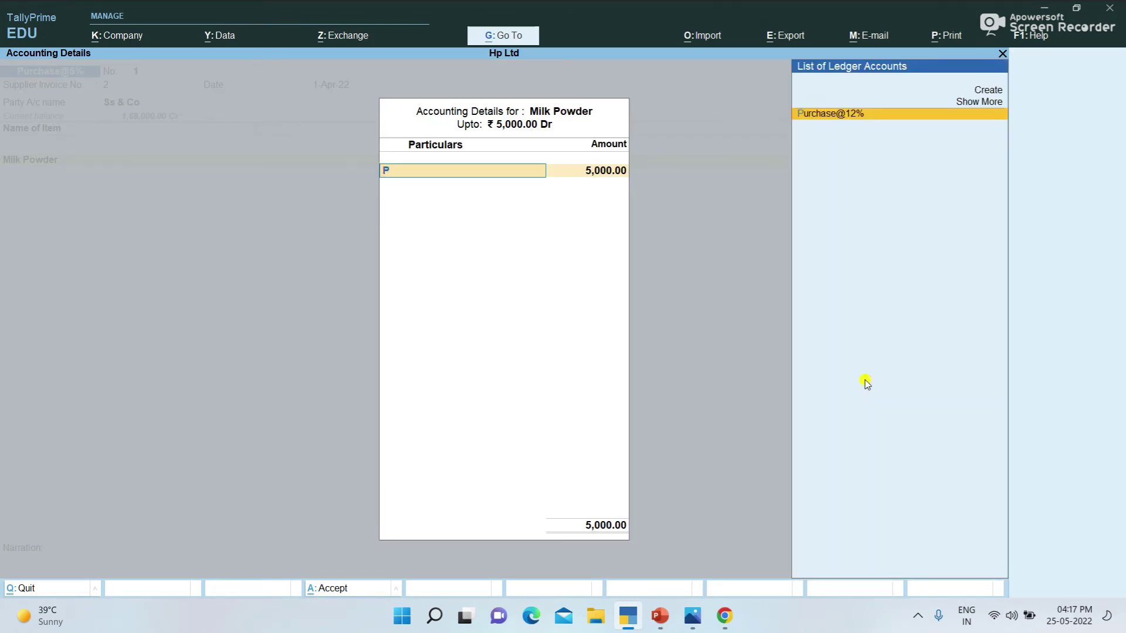
pyautogui.press('Up')
pyautogui.press('Up')
pyautogui.press('Return')
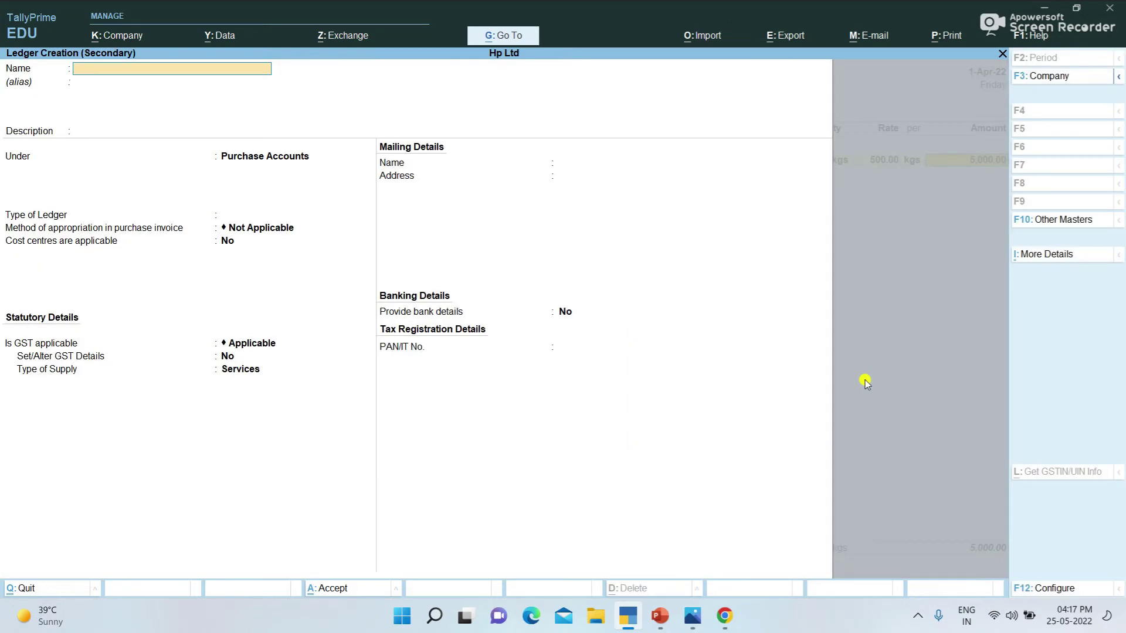
pyautogui.write('urchase @5%')
pyautogui.press('Return')
pyautogui.press('Return')
pyautogui.press('Return')
pyautogui.press('Return')
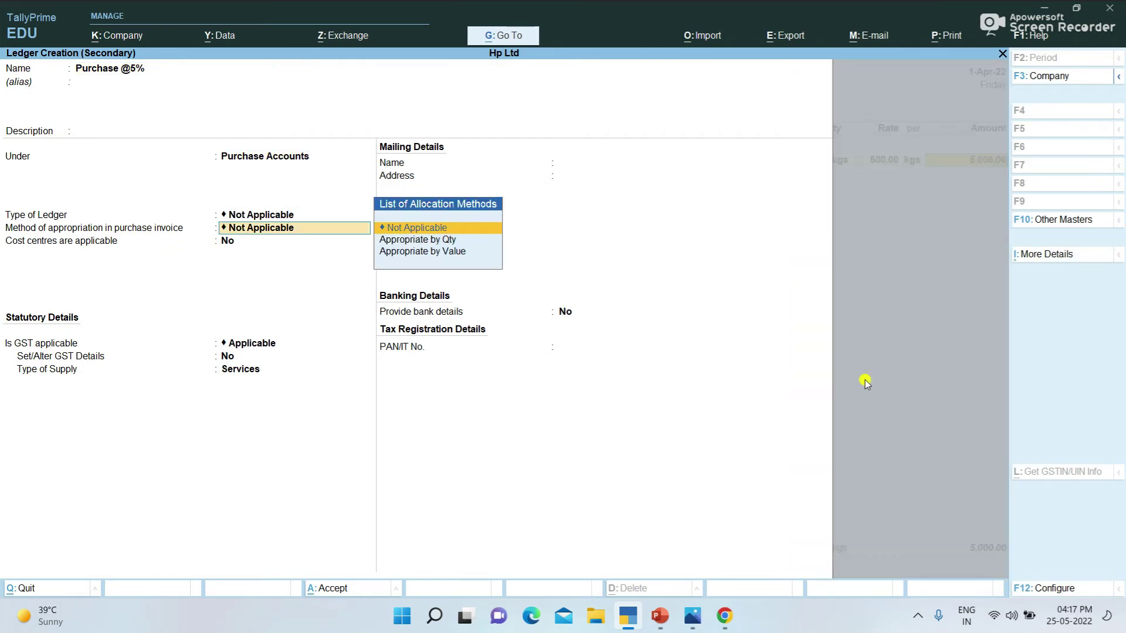
pyautogui.press('Return')
pyautogui.press('Return')
pyautogui.press('Return')
pyautogui.press('Return')
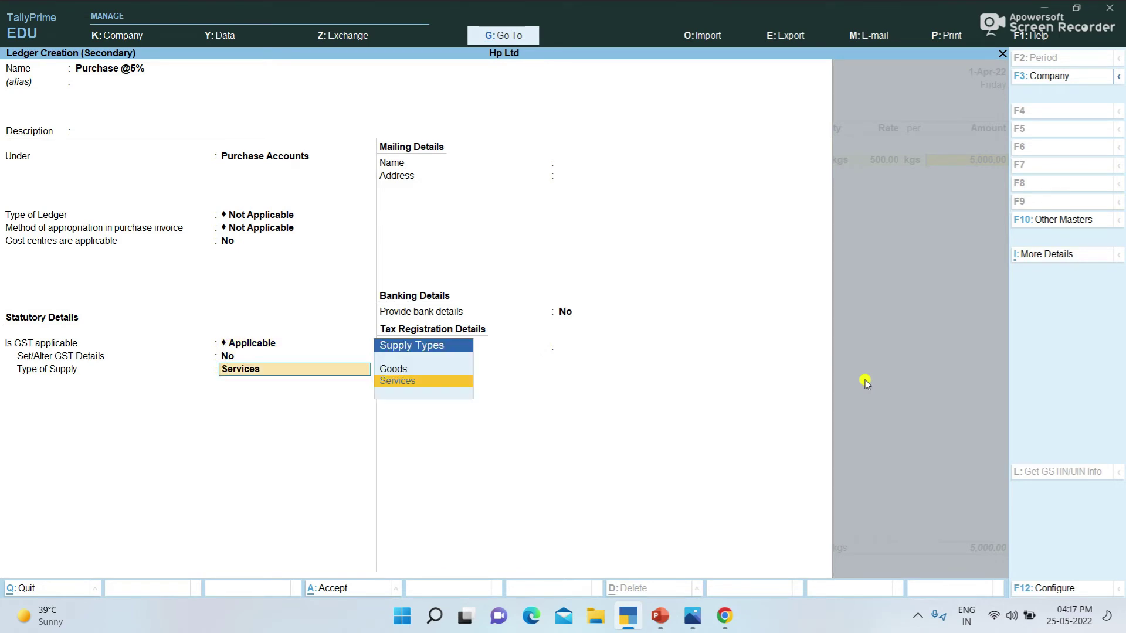
pyautogui.press('Up')
pyautogui.press('Return')
pyautogui.hotkey('ctrl', 'a')
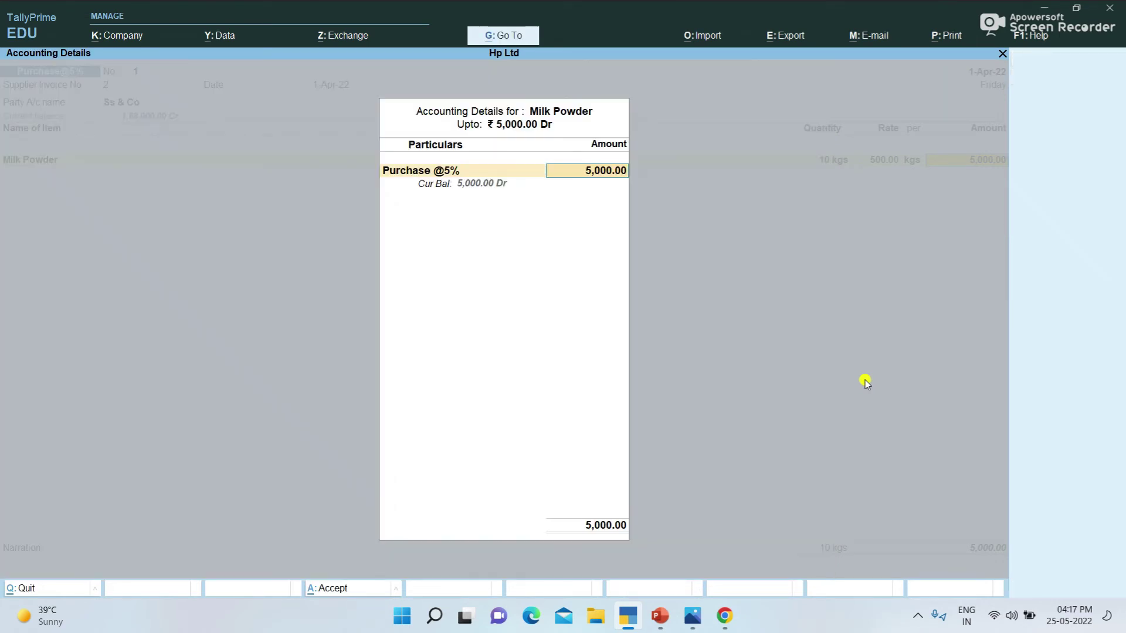
pyautogui.hotkey('ctrl', 'a')
# Step: Add Sgst and Cgst of 125.00 each and save the 5,250 voucher
pyautogui.press('Return')
pyautogui.write('S')
pyautogui.press('Return')
pyautogui.press('Return')
pyautogui.write('C')
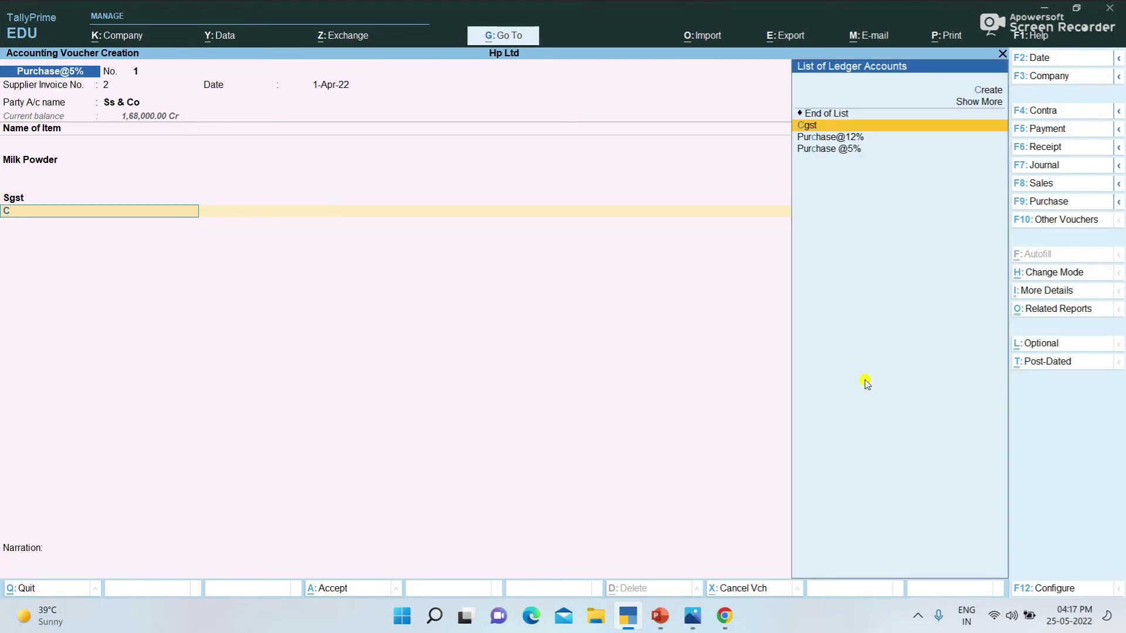
pyautogui.press('Return')
pyautogui.press('Return')
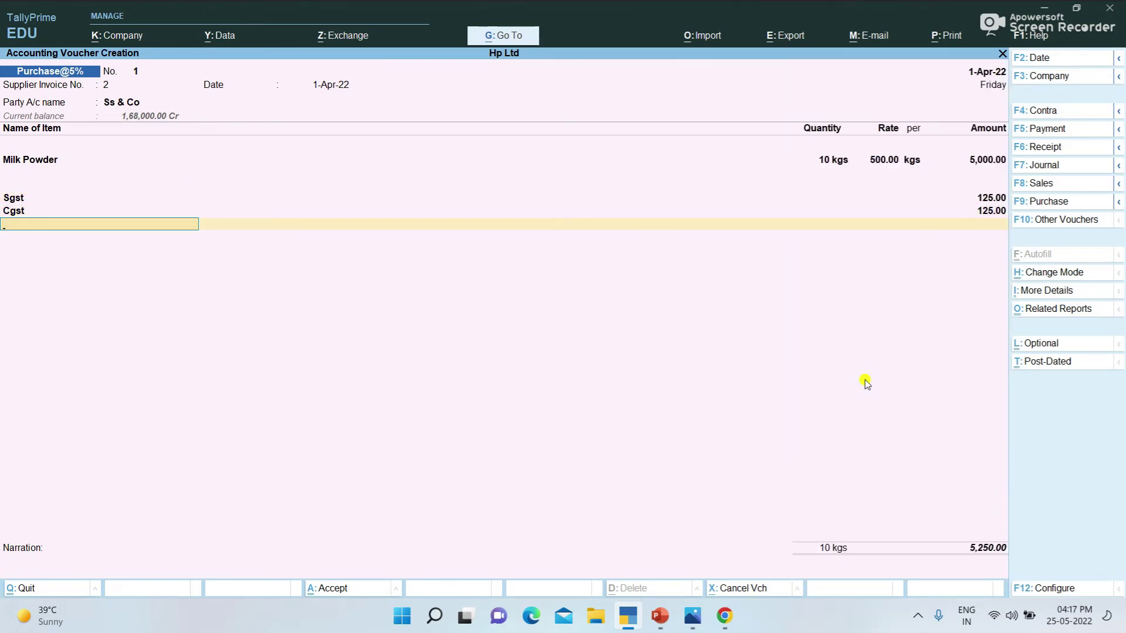
pyautogui.press('Return')
pyautogui.press('Return')
pyautogui.press('Return')
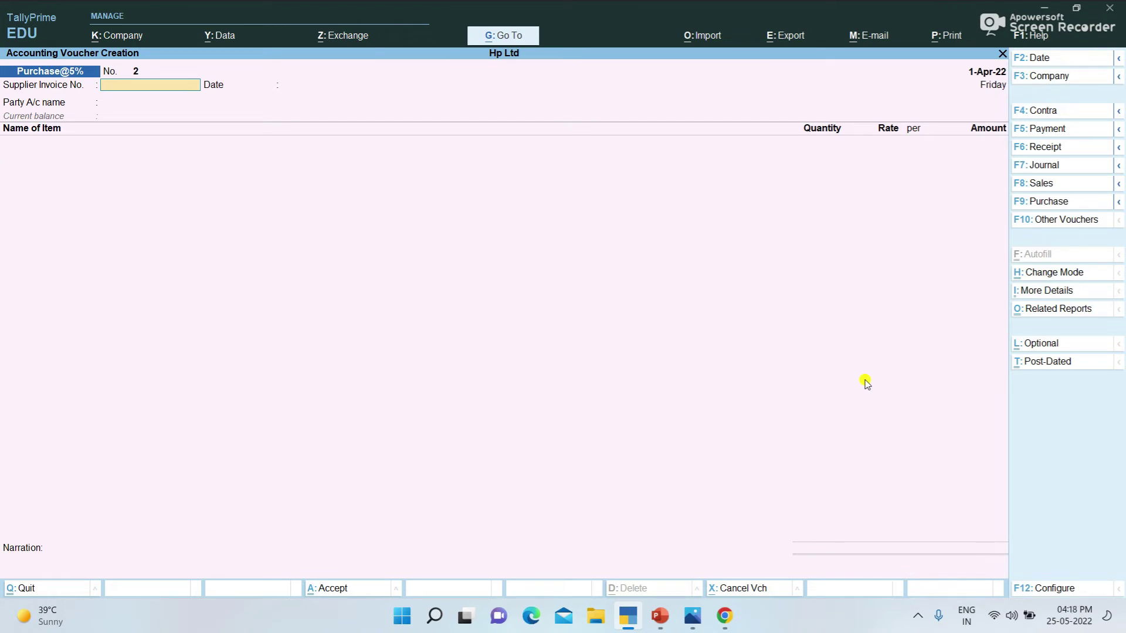
# Step: Start a Sales @5% voucher with Abc Ltd as the party account
pyautogui.click(1038, 183)
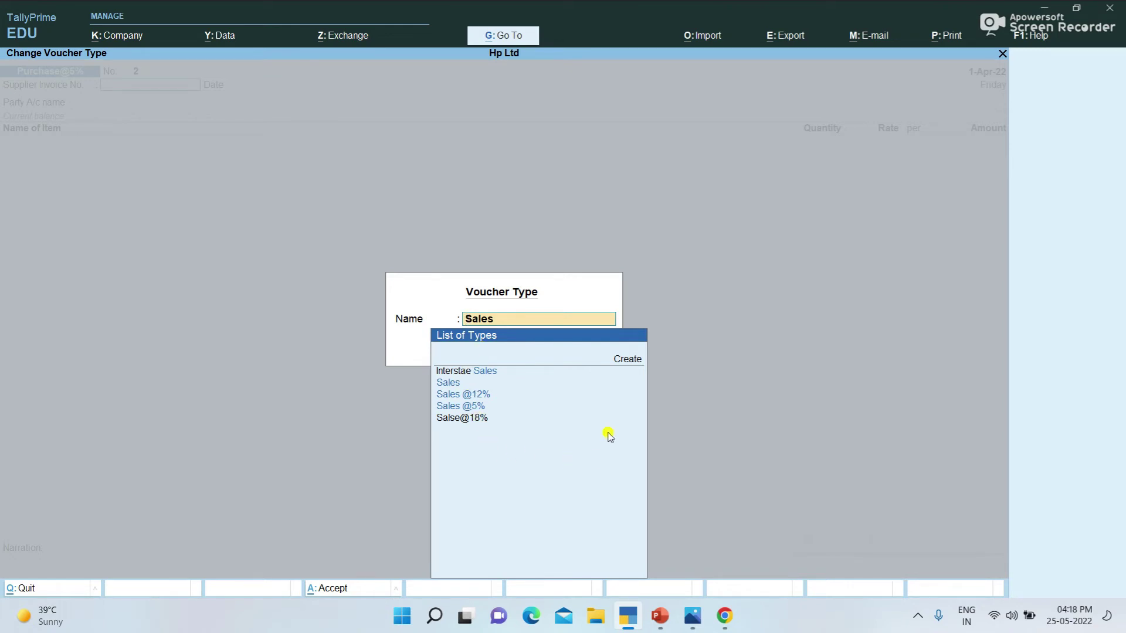
pyautogui.press('Down')
pyautogui.press('Down')
pyautogui.press('Down')
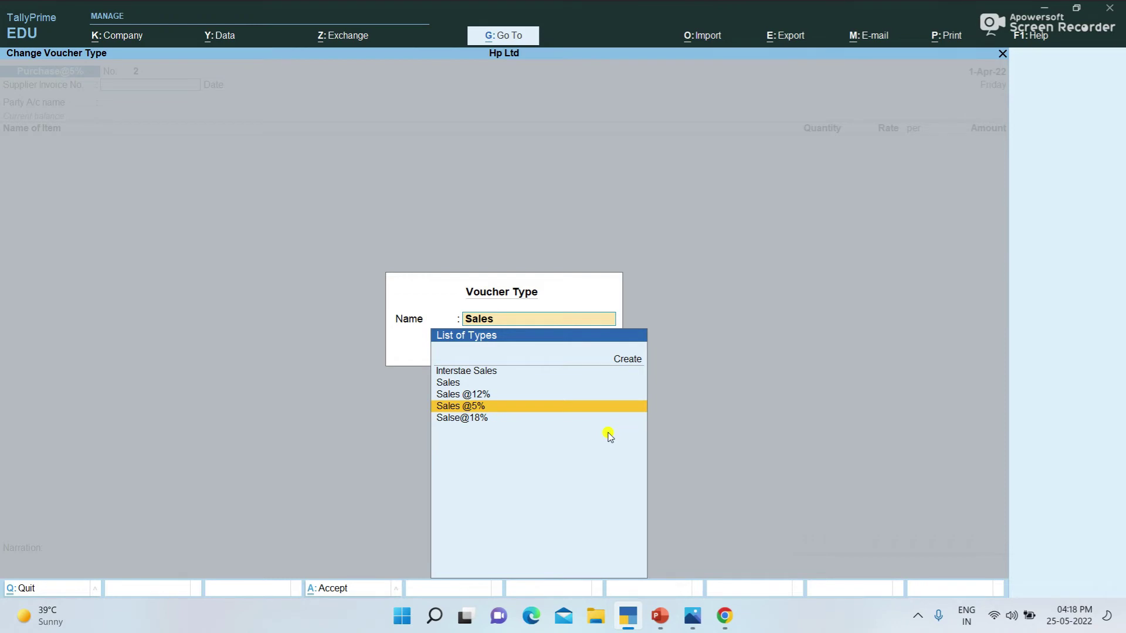
pyautogui.press('Return')
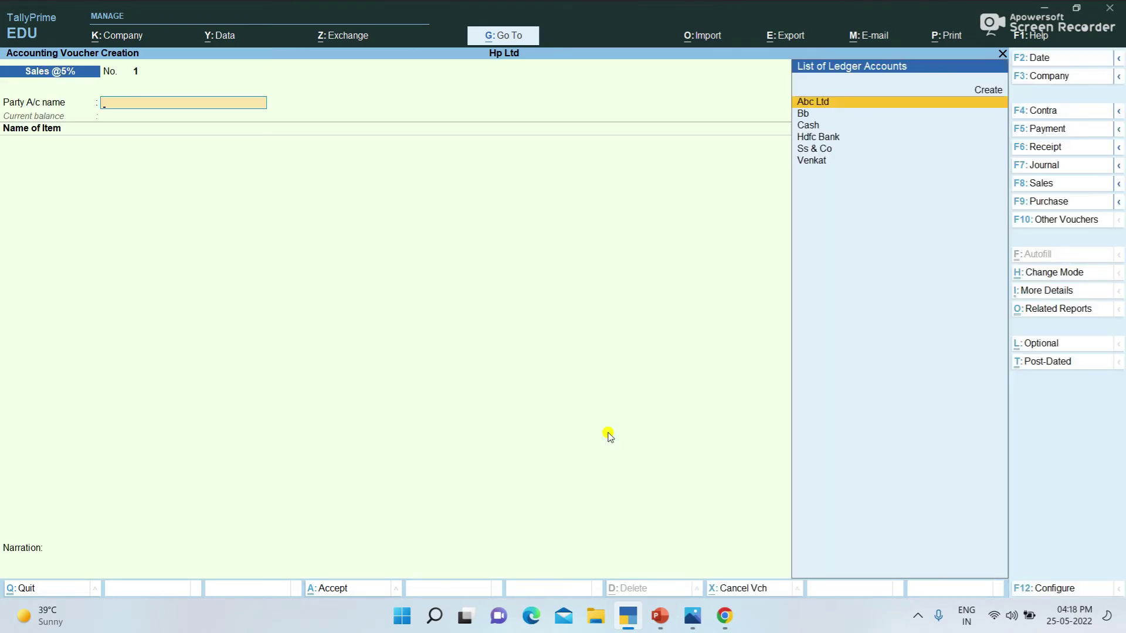
pyautogui.press('Down')
pyautogui.press('Down')
pyautogui.press('Down')
pyautogui.press('Down')
pyautogui.press('Down')
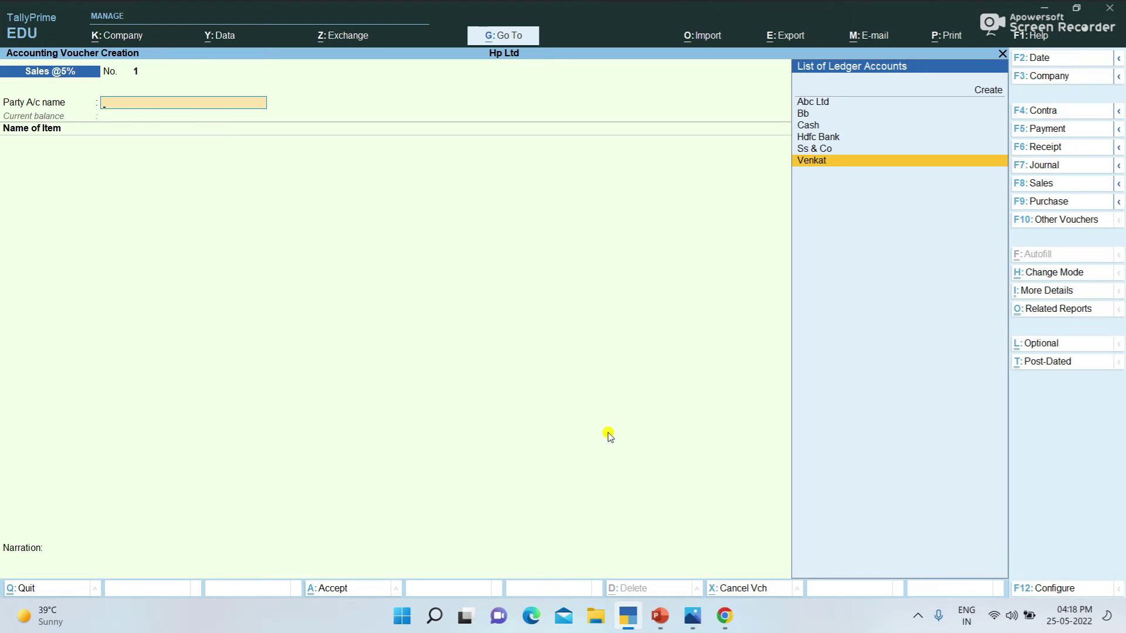
pyautogui.press('Up')
pyautogui.press('Up')
pyautogui.press('Up')
pyautogui.press('Up')
pyautogui.press('Up')
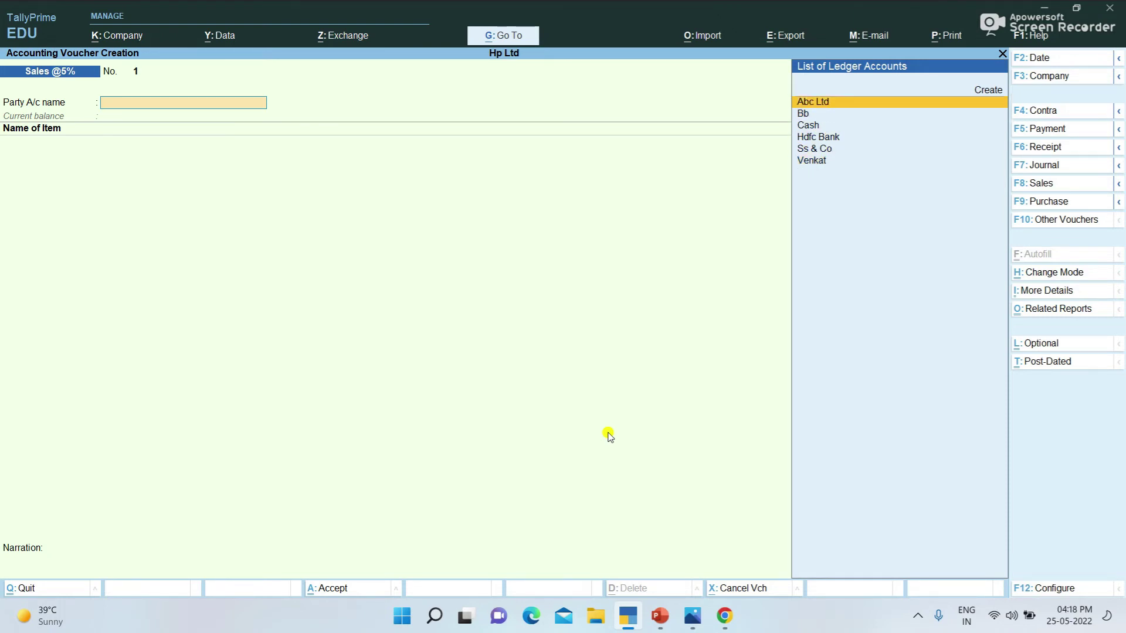
pyautogui.press('Return')
# Step: Sell 5 kgs of Milk Powder at 620 per kg, totalling 3,100
pyautogui.write('Milk Powder')
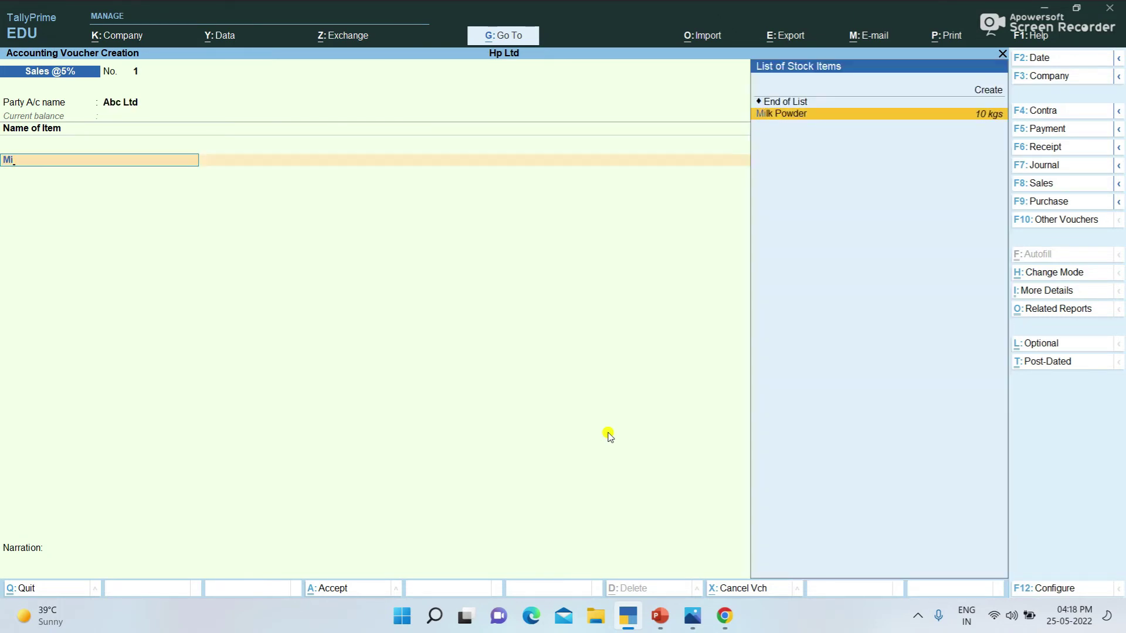
pyautogui.press('Return')
pyautogui.press('Return')
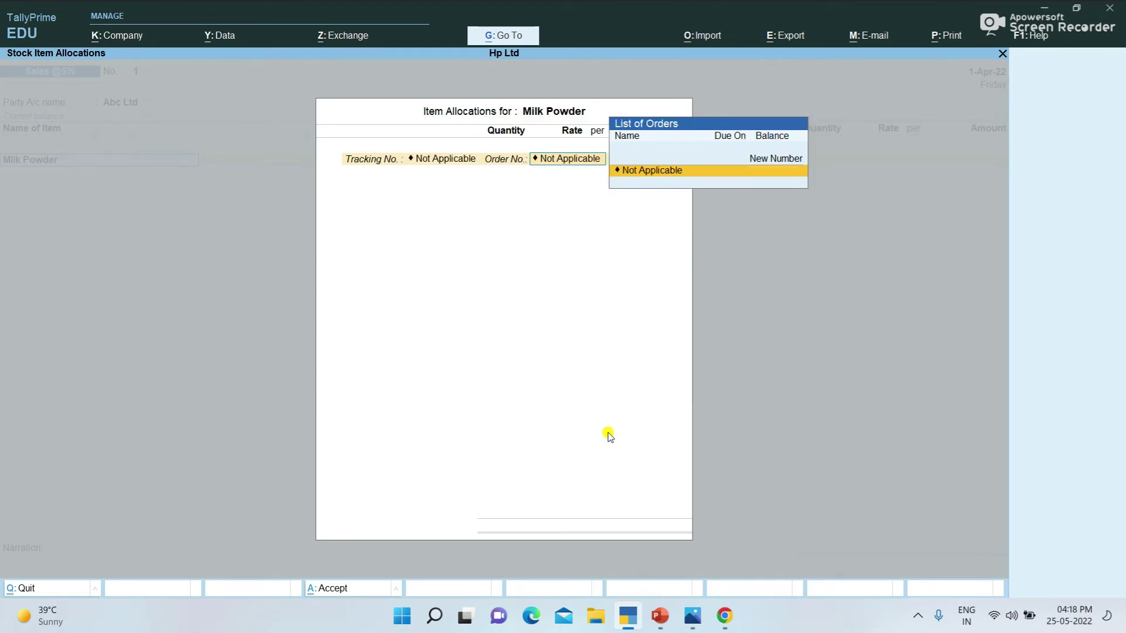
pyautogui.press('Return')
pyautogui.write('5')
pyautogui.press('Return')
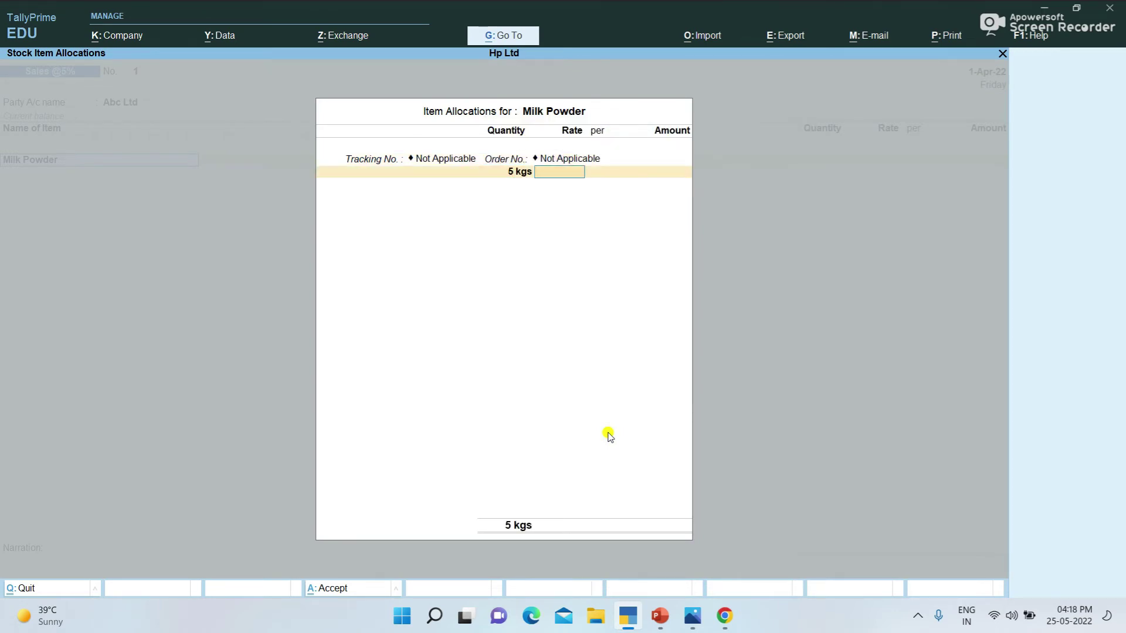
pyautogui.write('620')
pyautogui.press('Return')
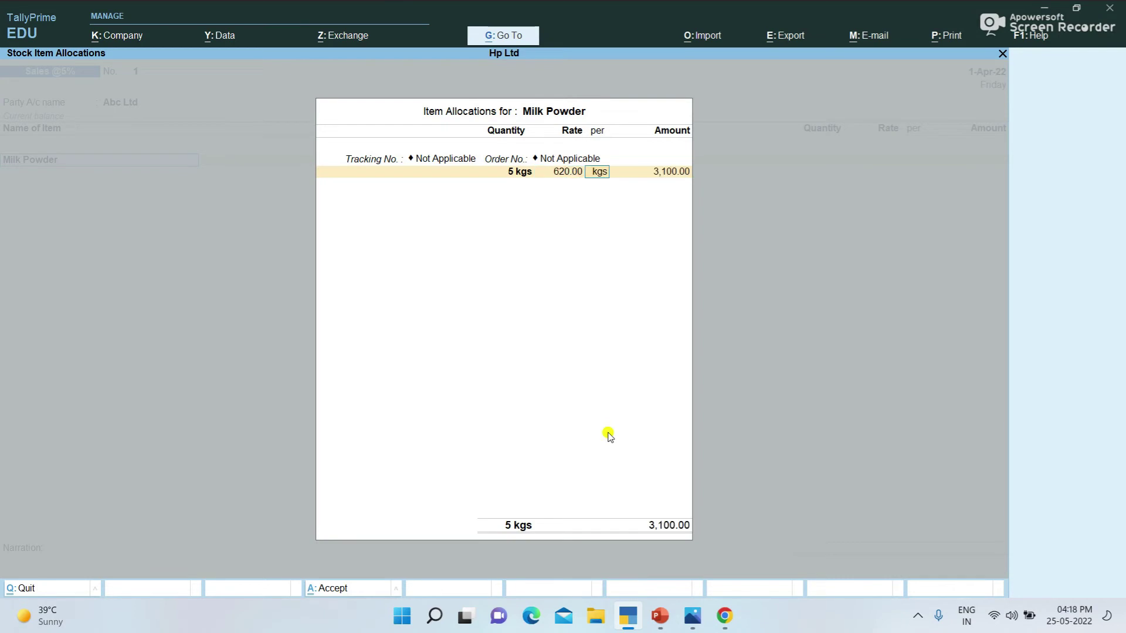
pyautogui.press('Return')
pyautogui.press('Return')
pyautogui.press('Return')
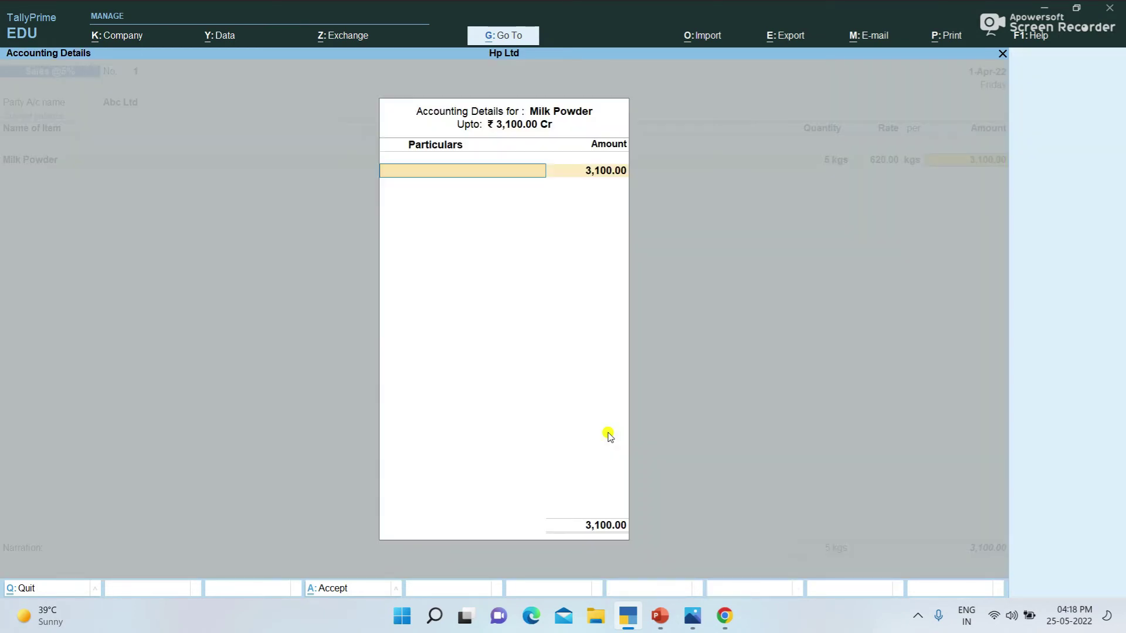
# Step: Create a Sales@5% ledger under Sales Accounts with no cost centres and Goods supply type
pyautogui.write('S')
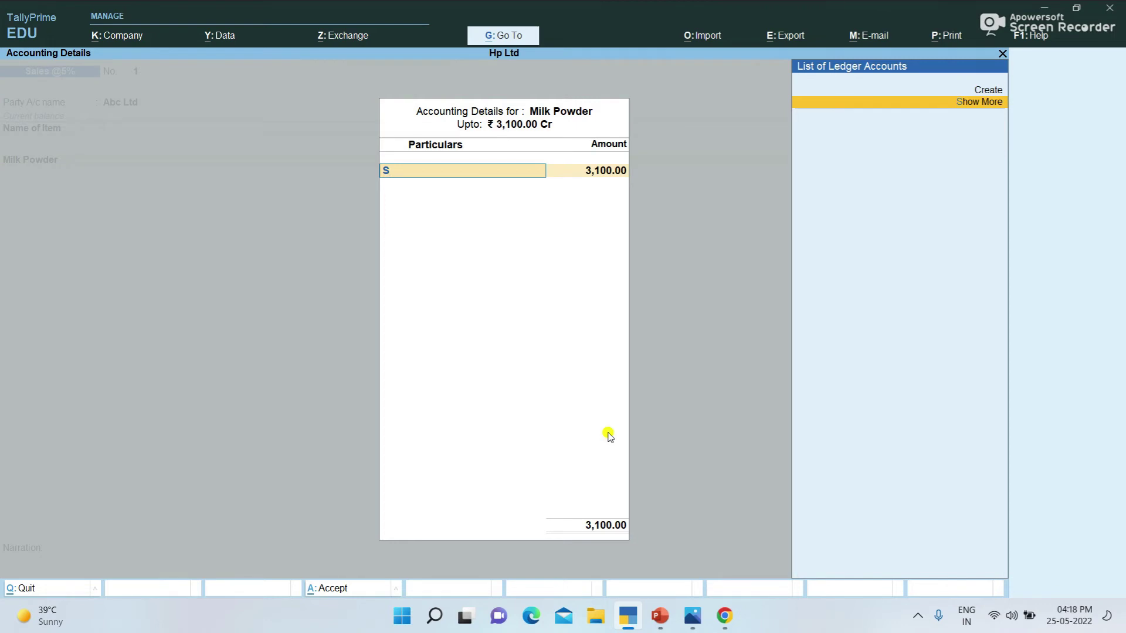
pyautogui.press('Up')
pyautogui.write('S')
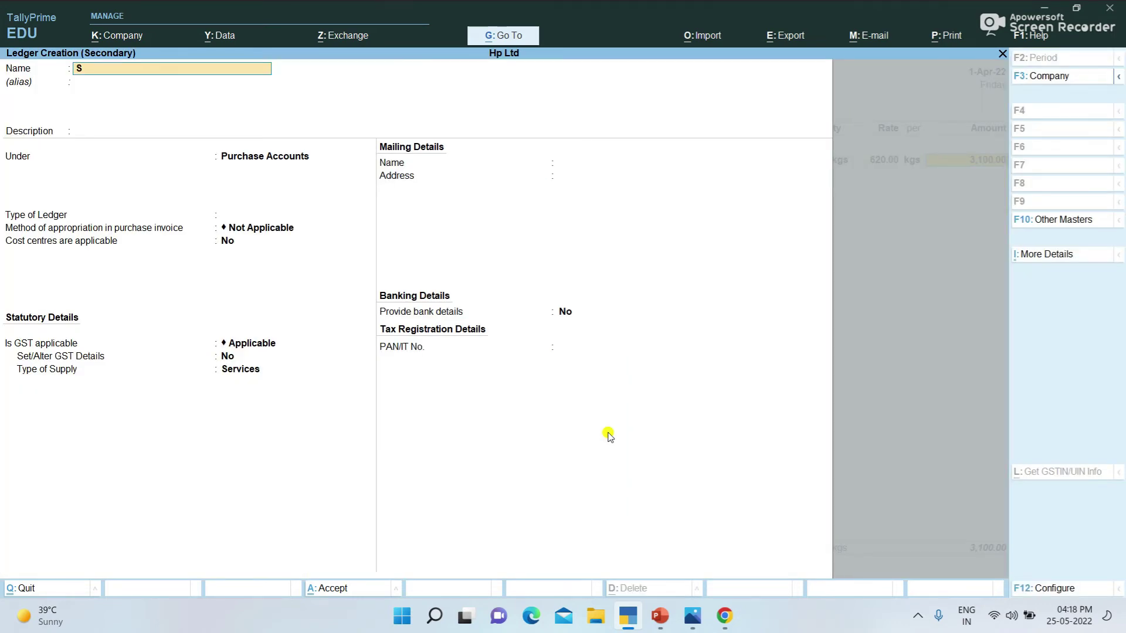
pyautogui.write('ales@5%')
pyautogui.press('Return')
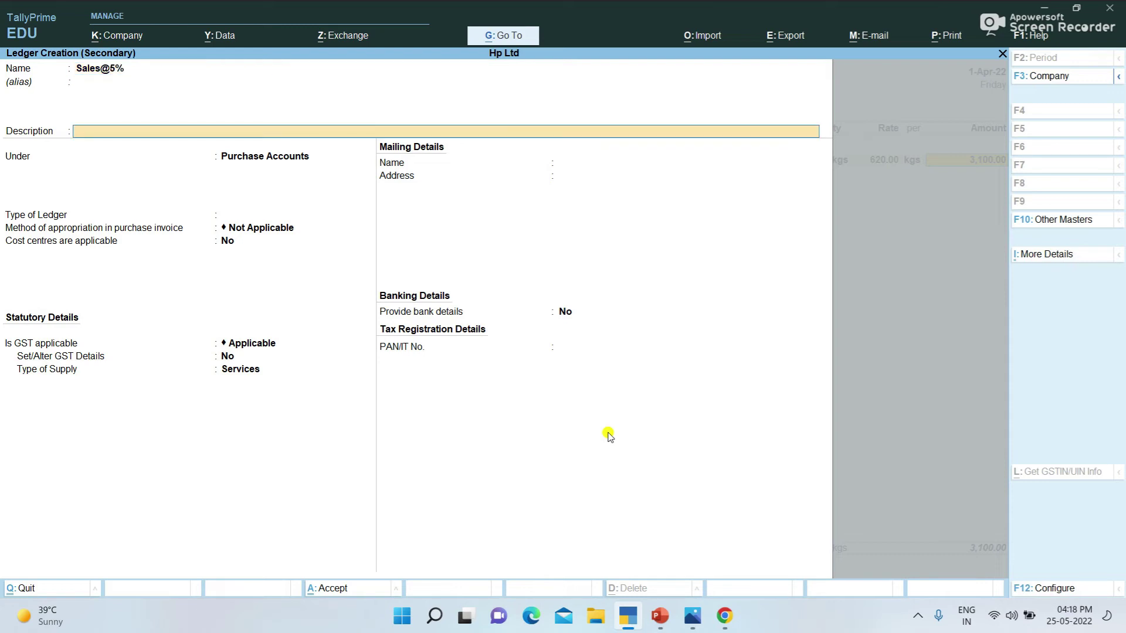
pyautogui.press('Return')
pyautogui.write('Sa')
pyautogui.press('Return')
pyautogui.press('Return')
pyautogui.write('no')
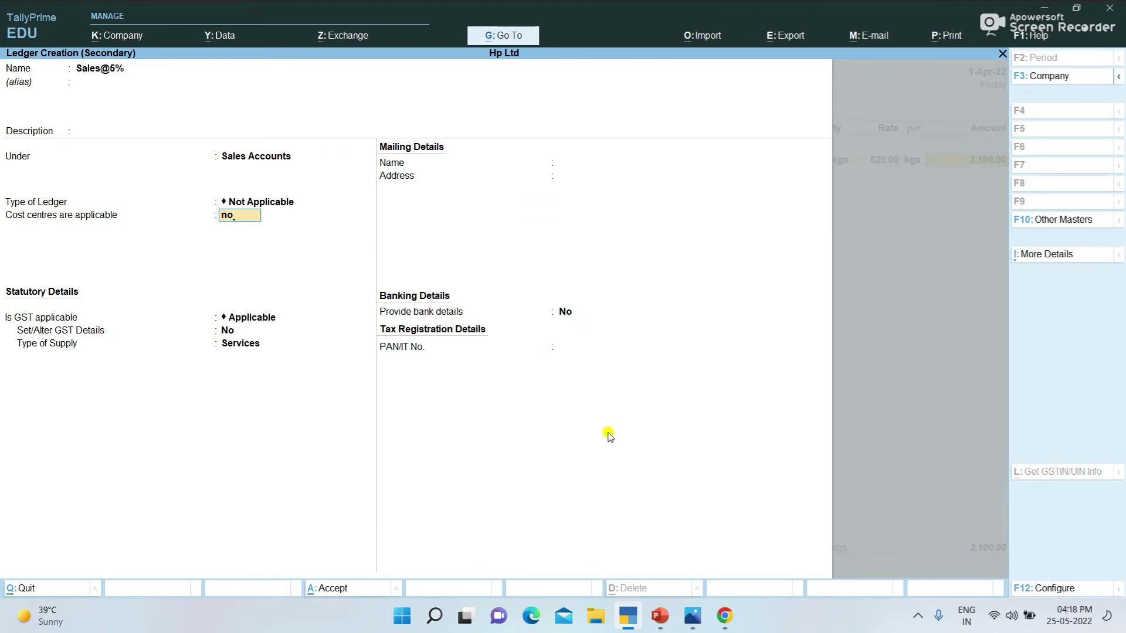
pyautogui.press('Return')
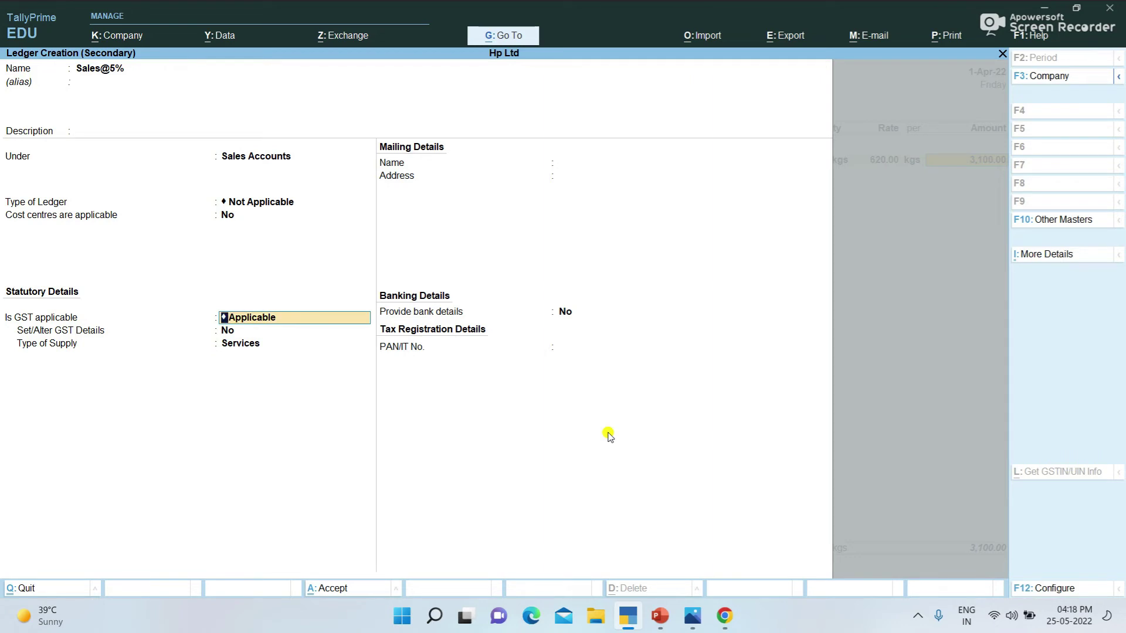
pyautogui.press('Return')
pyautogui.press('Return')
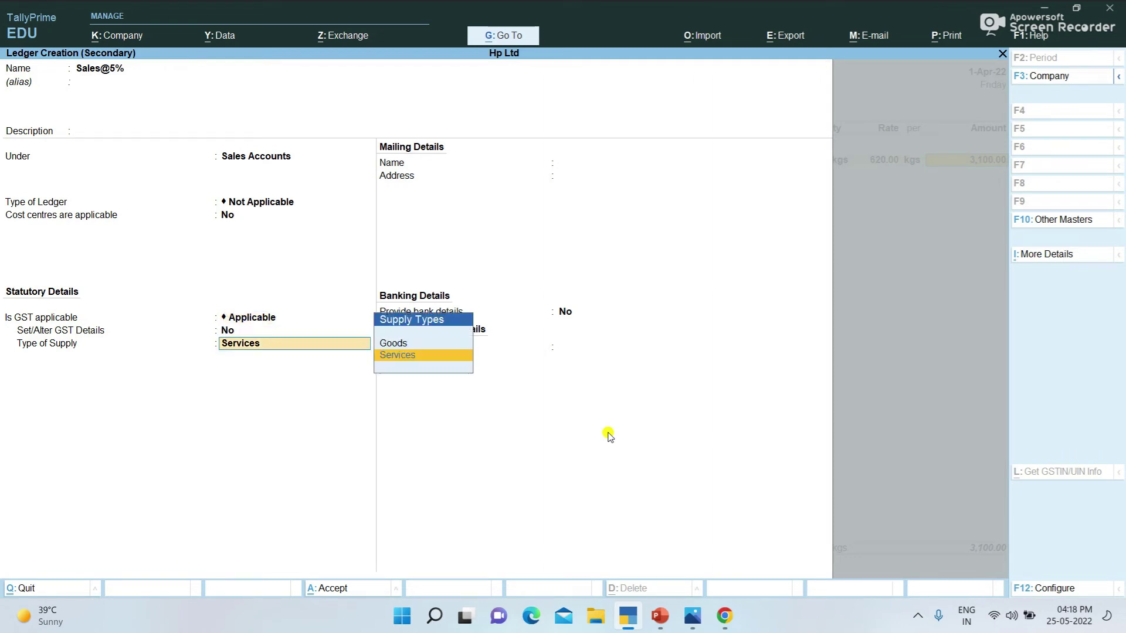
pyautogui.press('Up')
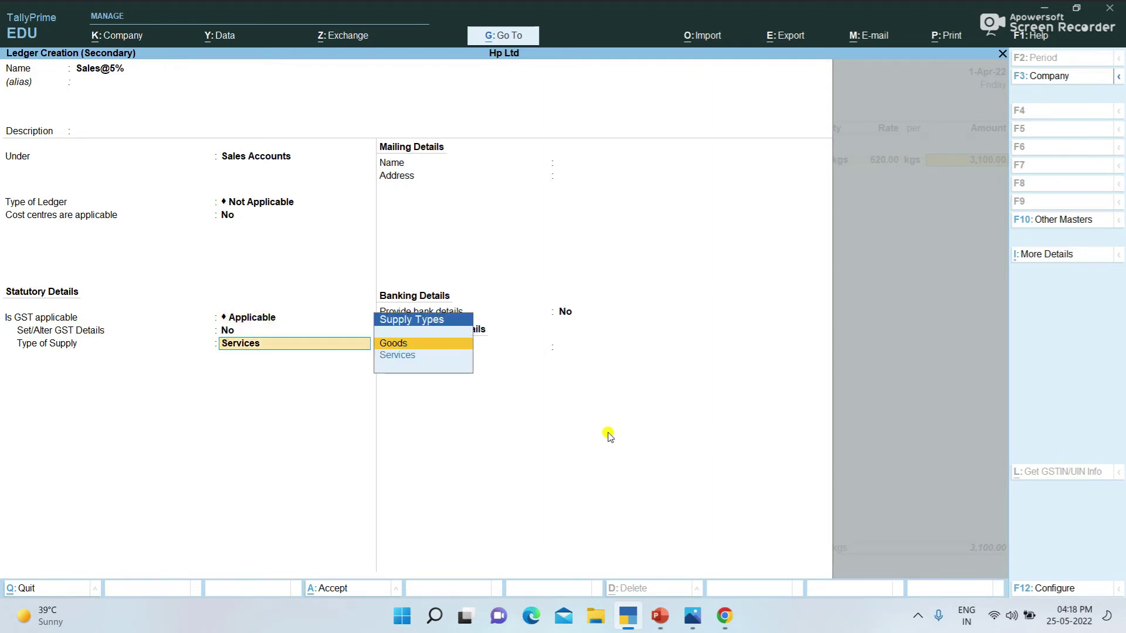
pyautogui.press('Return')
pyautogui.press('Return')
pyautogui.press('Return')
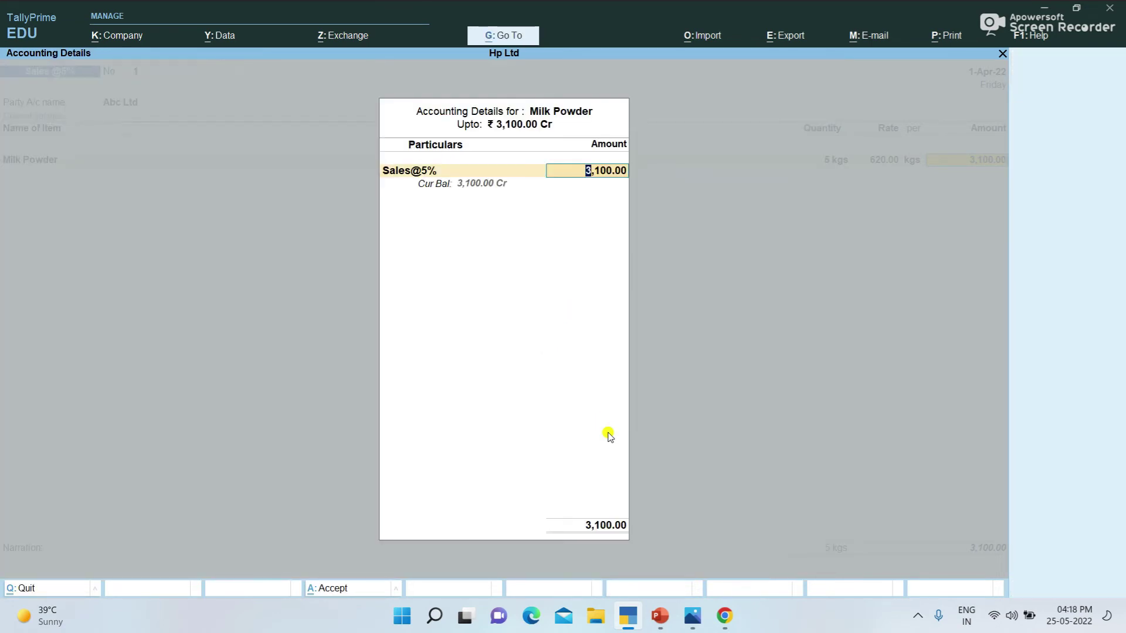
pyautogui.press('Return')
# Step: Add Sgst and Cgst of 77.50 each and save the 3,255 voucher
pyautogui.press('Return')
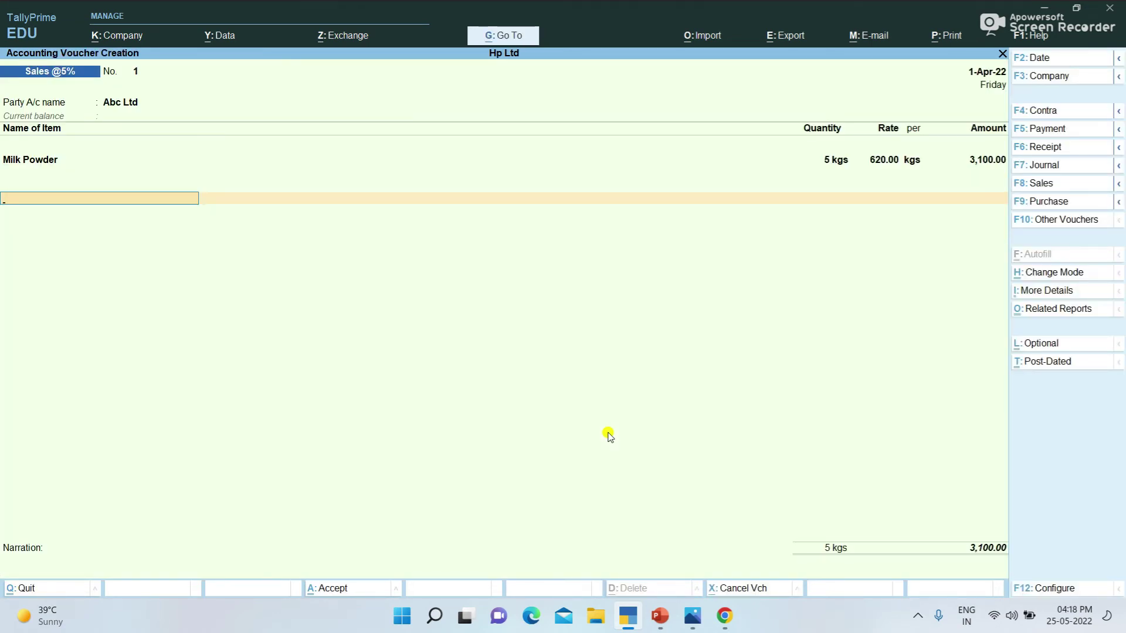
pyautogui.press('Down')
pyautogui.press('Down')
pyautogui.press('Down')
pyautogui.press('Return')
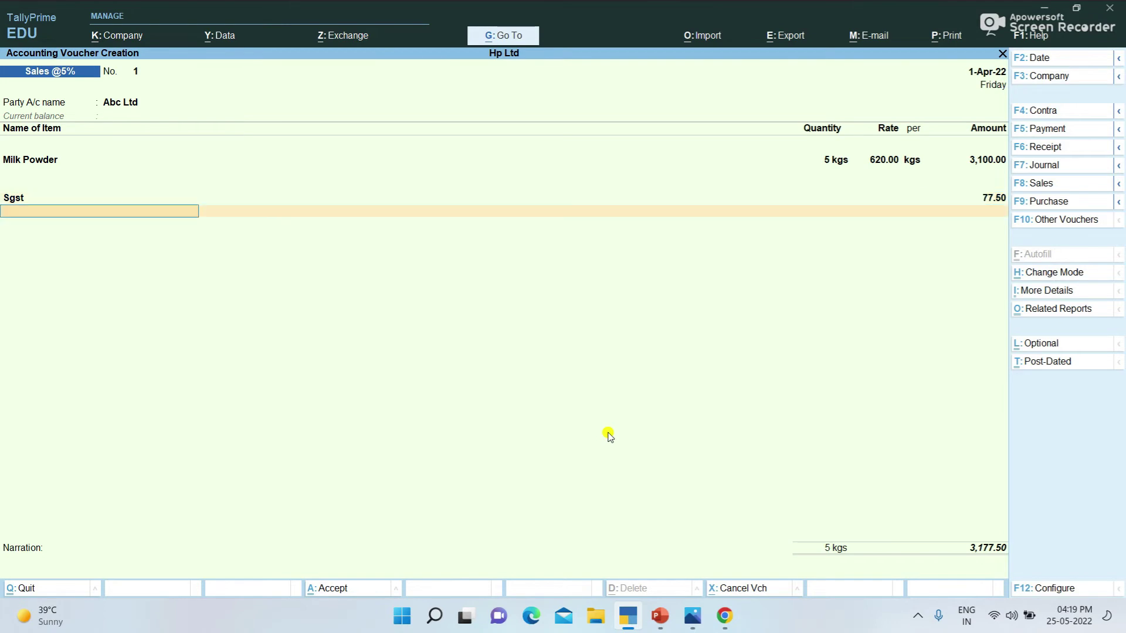
pyautogui.write('c')
pyautogui.press('Return')
pyautogui.press('Return')
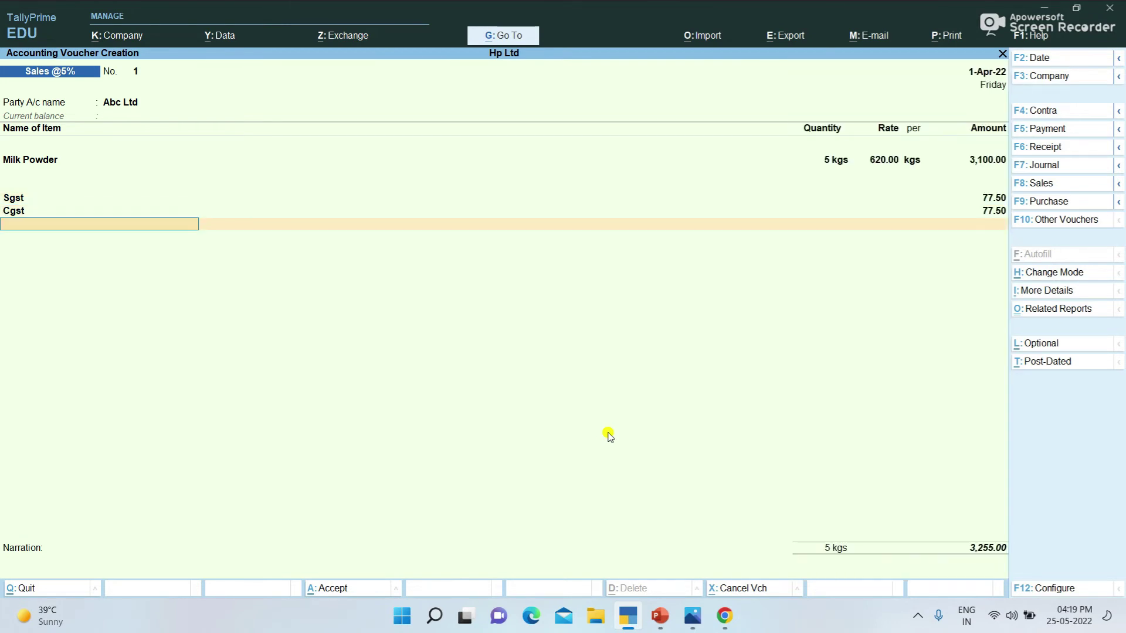
pyautogui.press('Return')
pyautogui.press('Return')
pyautogui.press('Return')
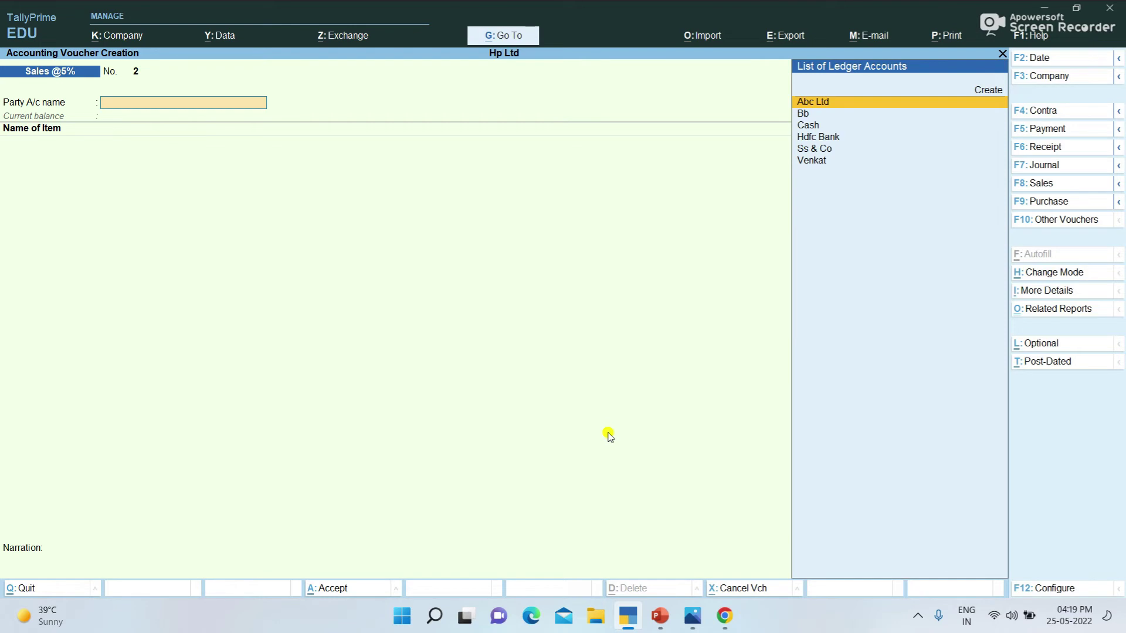
pyautogui.click(1050, 183)
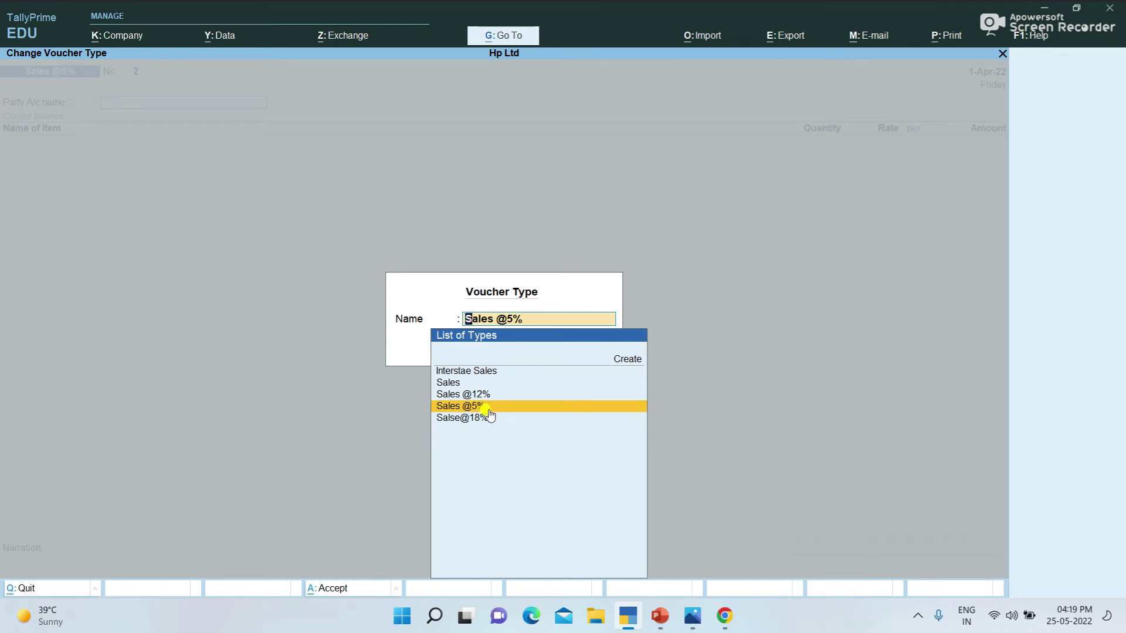
pyautogui.press('Up')
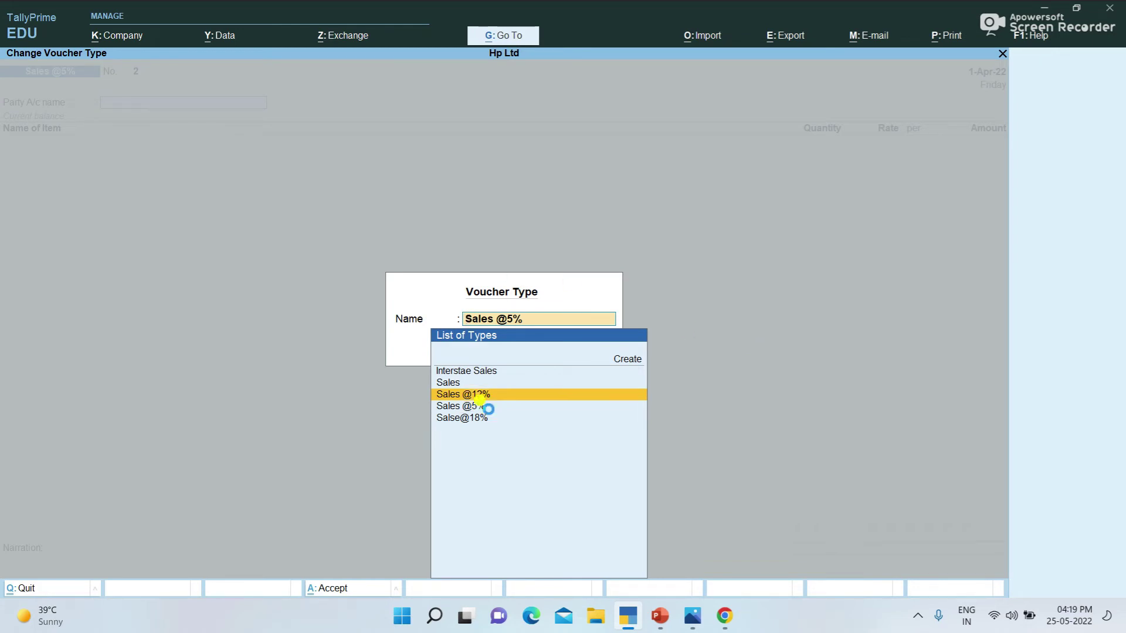
pyautogui.press('Return')
pyautogui.press('Down')
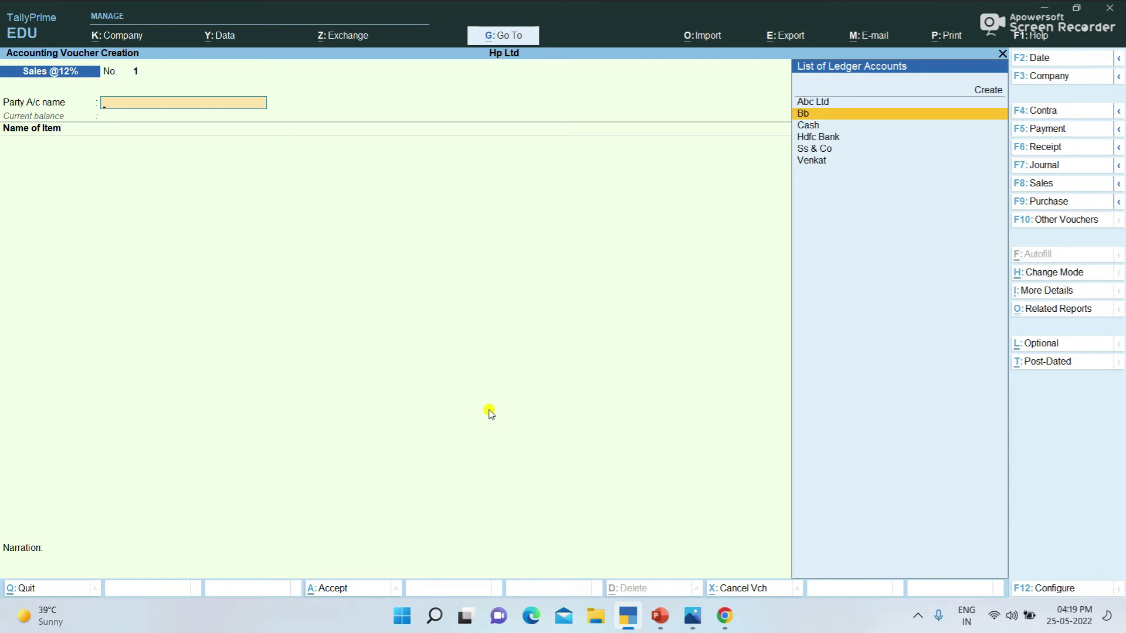
pyautogui.press('Down')
pyautogui.press('Up')
pyautogui.press('Up')
pyautogui.press('Return')
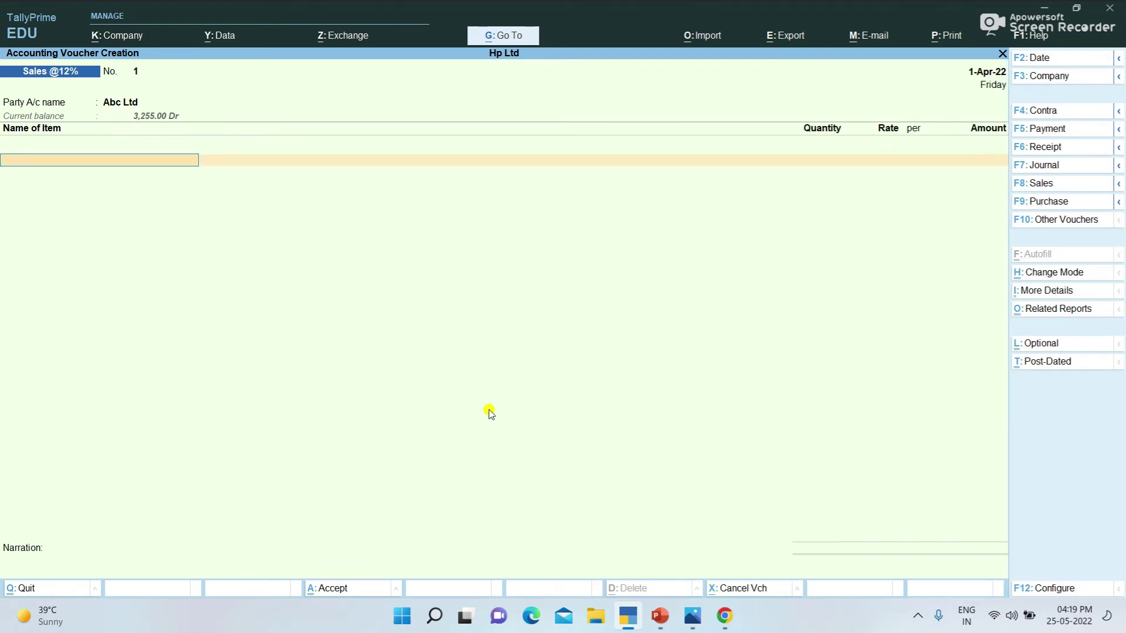
# Step: Bill 5 Mobiles at a rate of 16,000 each
pyautogui.write('M')
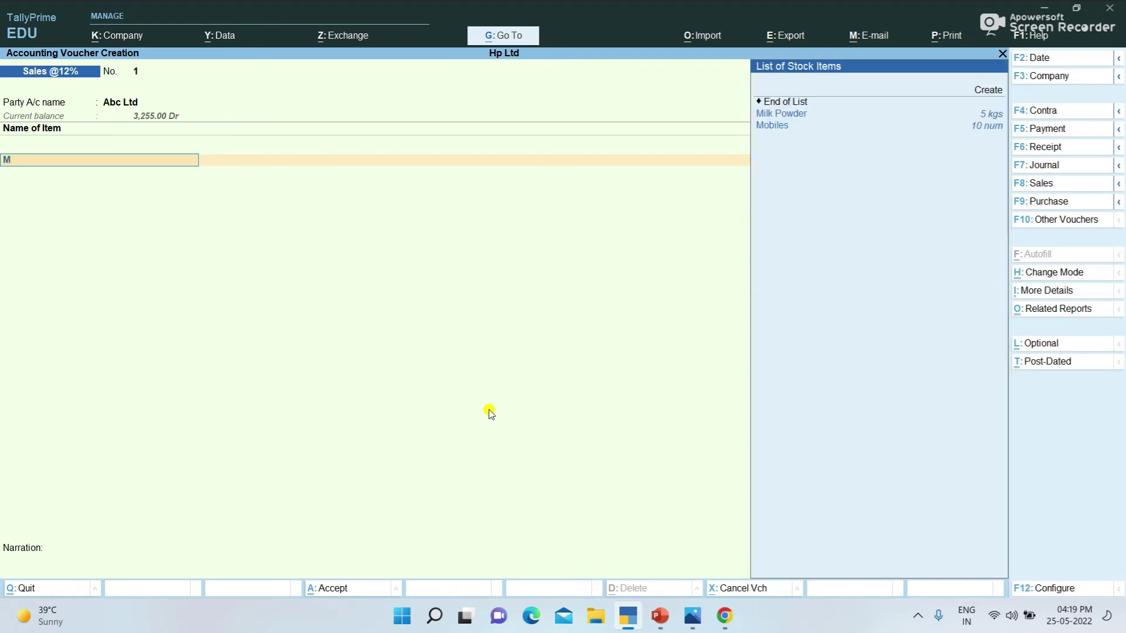
pyautogui.press('Down')
pyautogui.press('Return')
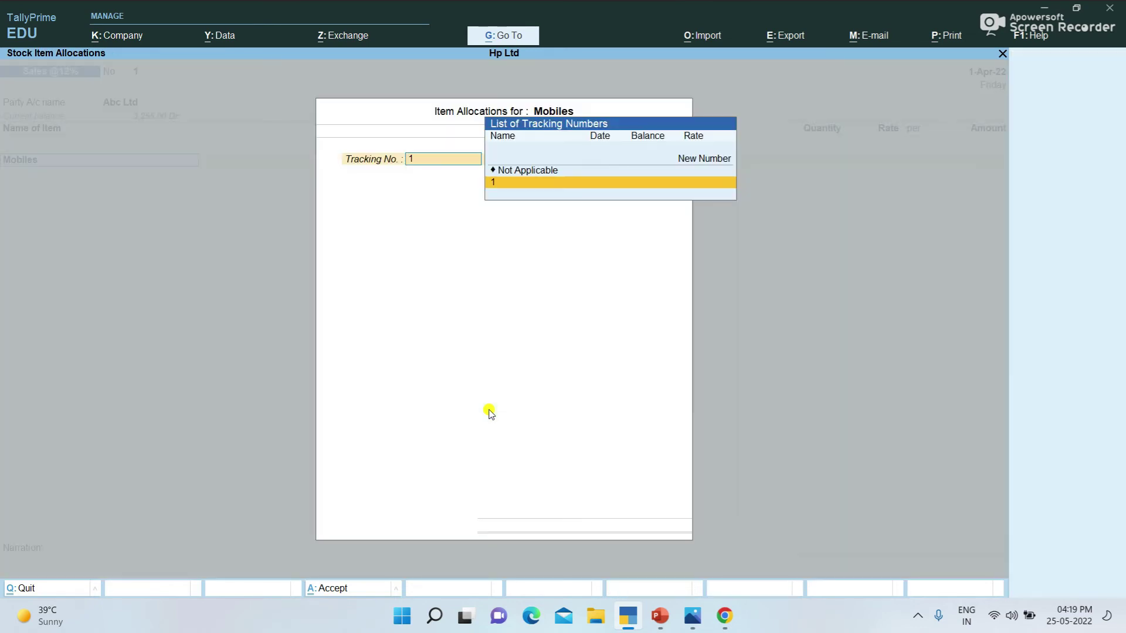
pyautogui.press('Return')
pyautogui.press('Return')
pyautogui.write('5')
pyautogui.press('Return')
pyautogui.write('16000')
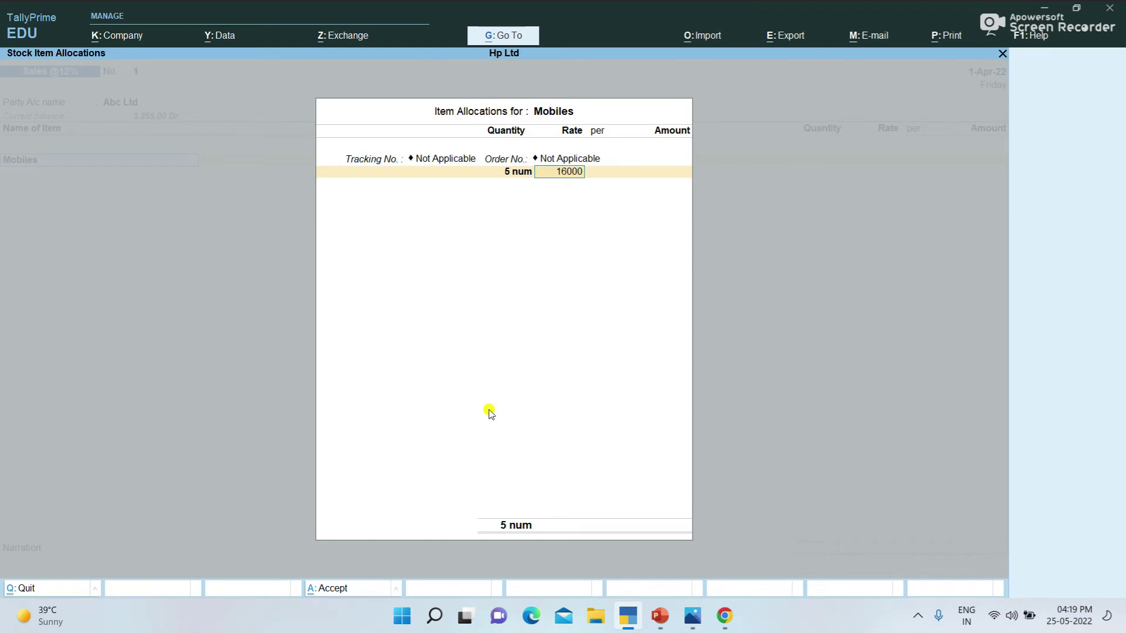
pyautogui.press('Return')
pyautogui.press('Return')
pyautogui.press('Return')
# Step: Post Mobiles to the Sales@5% ledger and add Sgst and Cgst of 4,800 each
pyautogui.press('Return')
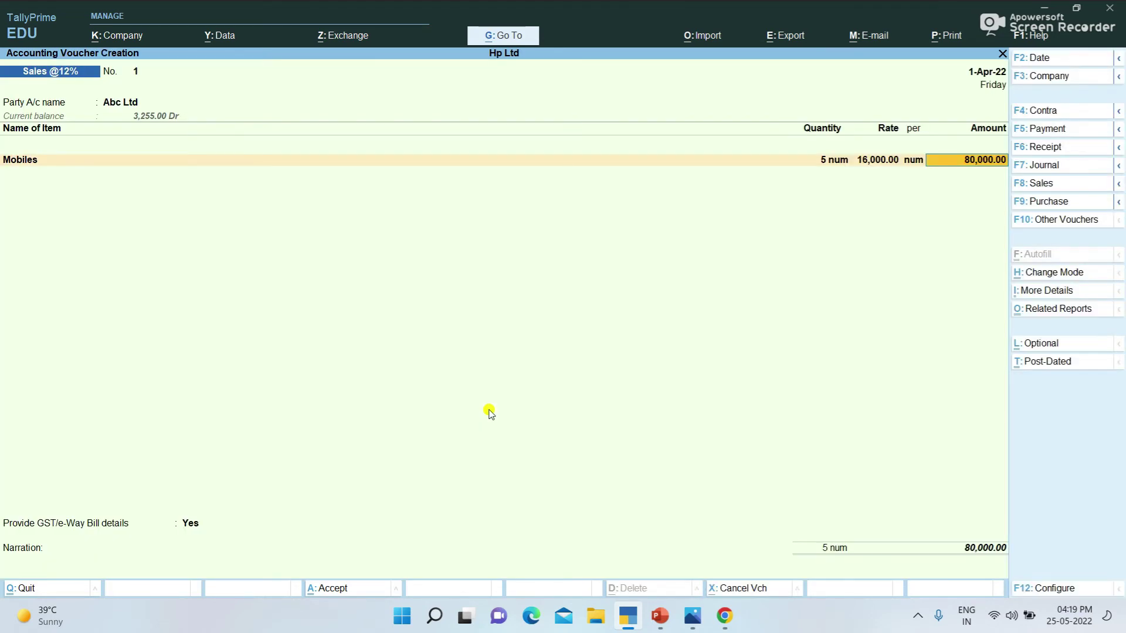
pyautogui.press('Return')
pyautogui.write('Sa')
pyautogui.press('Return')
pyautogui.press('Return')
pyautogui.press('Return')
pyautogui.write('S')
pyautogui.press('Down')
pyautogui.press('Down')
pyautogui.press('Return')
pyautogui.press('Return')
pyautogui.write('C')
pyautogui.press('Return')
# Step: Decline GST/e-Way Bill details and save the 89,600 voucher
pyautogui.press('Return')
pyautogui.press('Return')
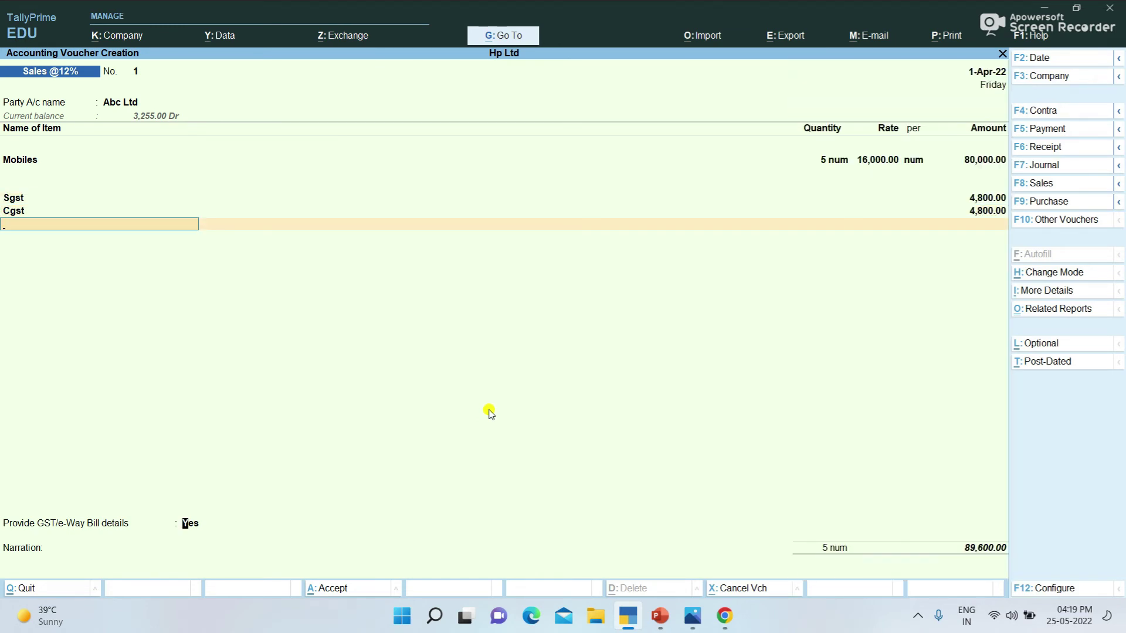
pyautogui.press('Down')
pyautogui.press('Return')
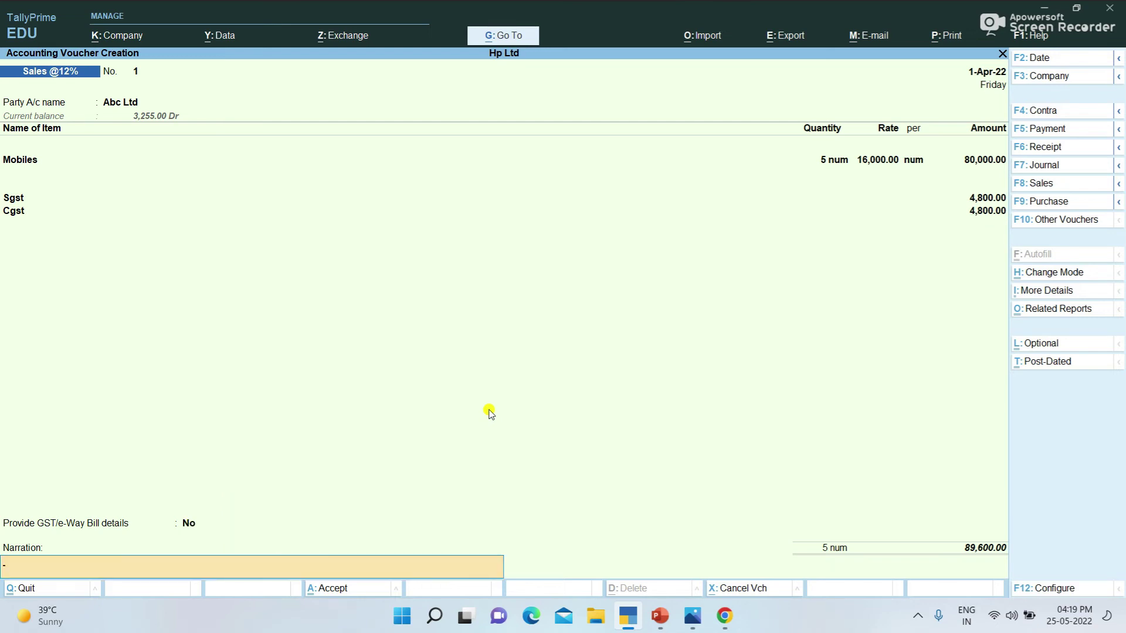
pyautogui.press('Return')
pyautogui.press('Return')
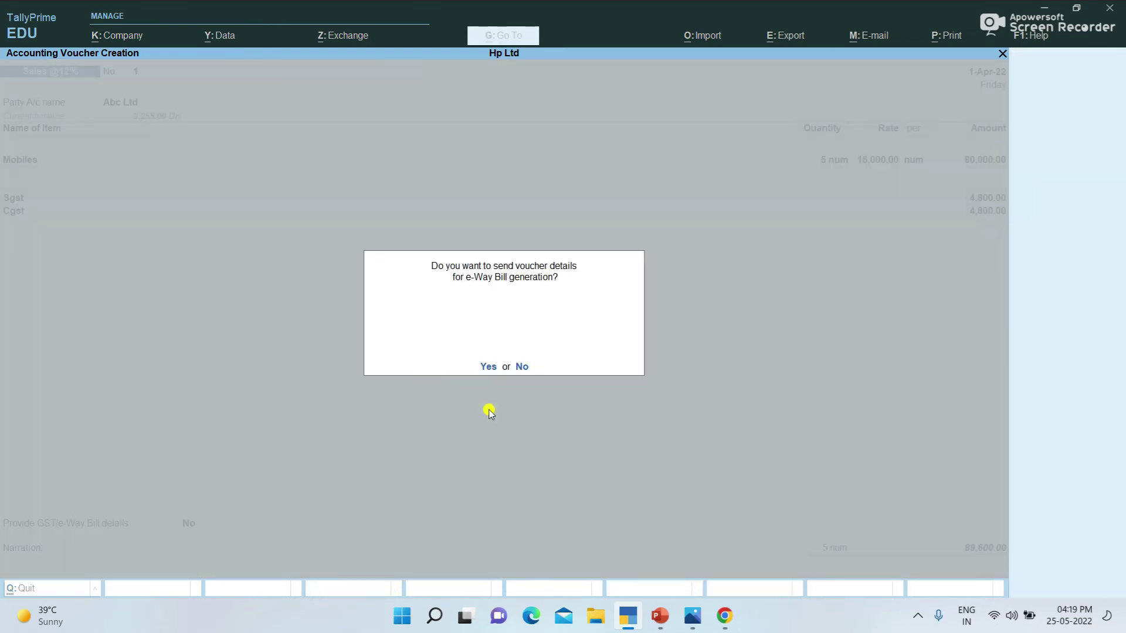
pyautogui.press('n')
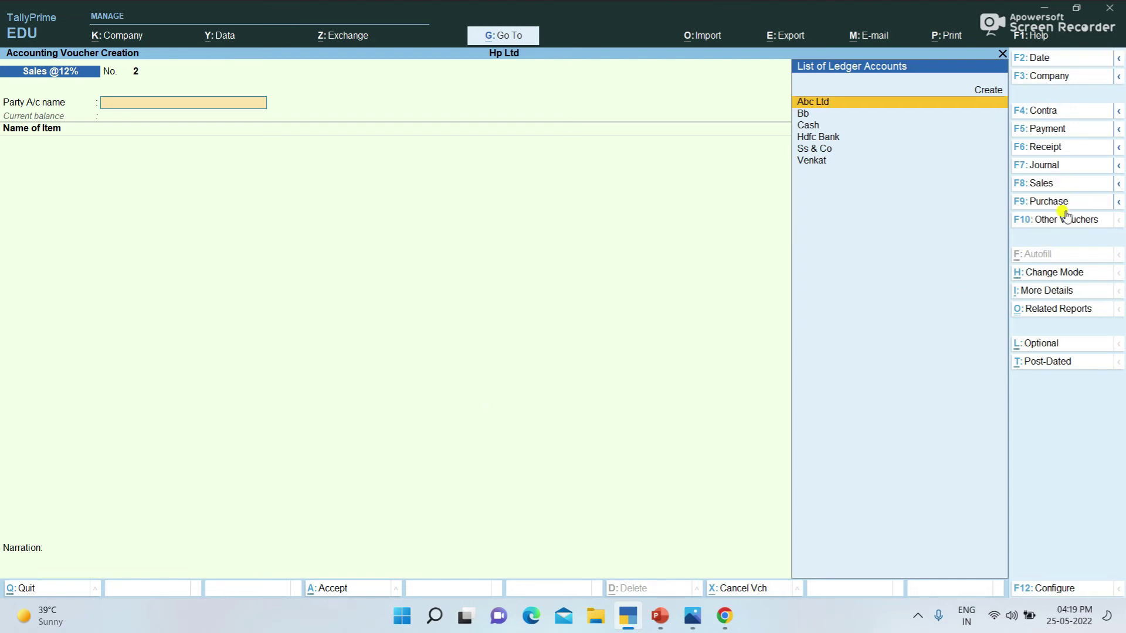
# Step: Switch the new voucher to Payment, then quit voucher entry without saving by confirming Yes
pyautogui.click(1060, 132)
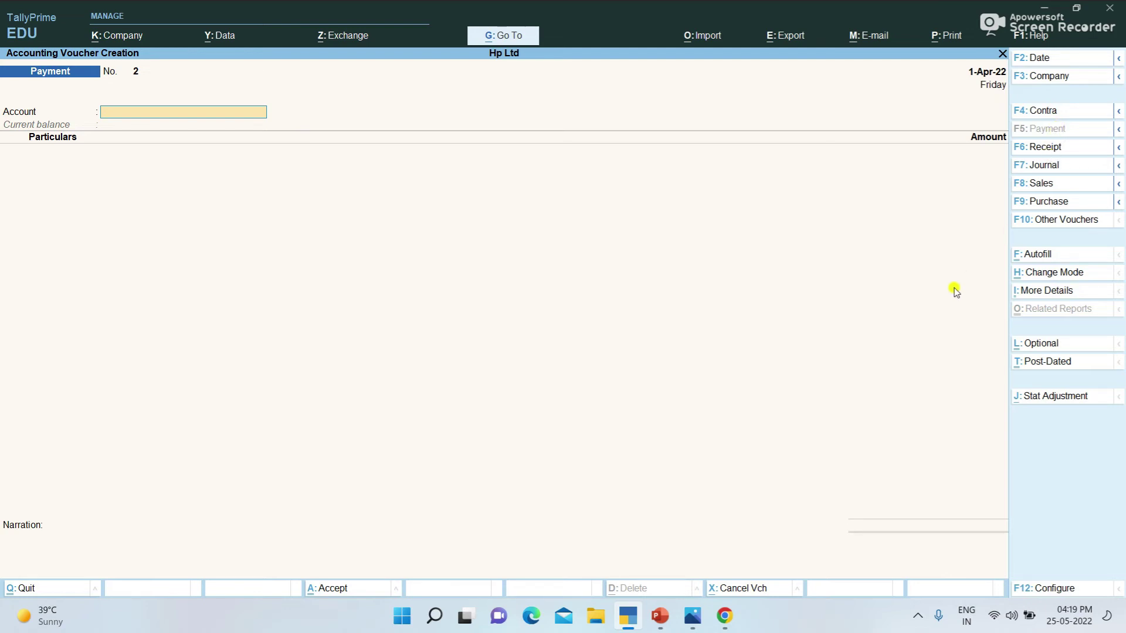
pyautogui.press('Escape')
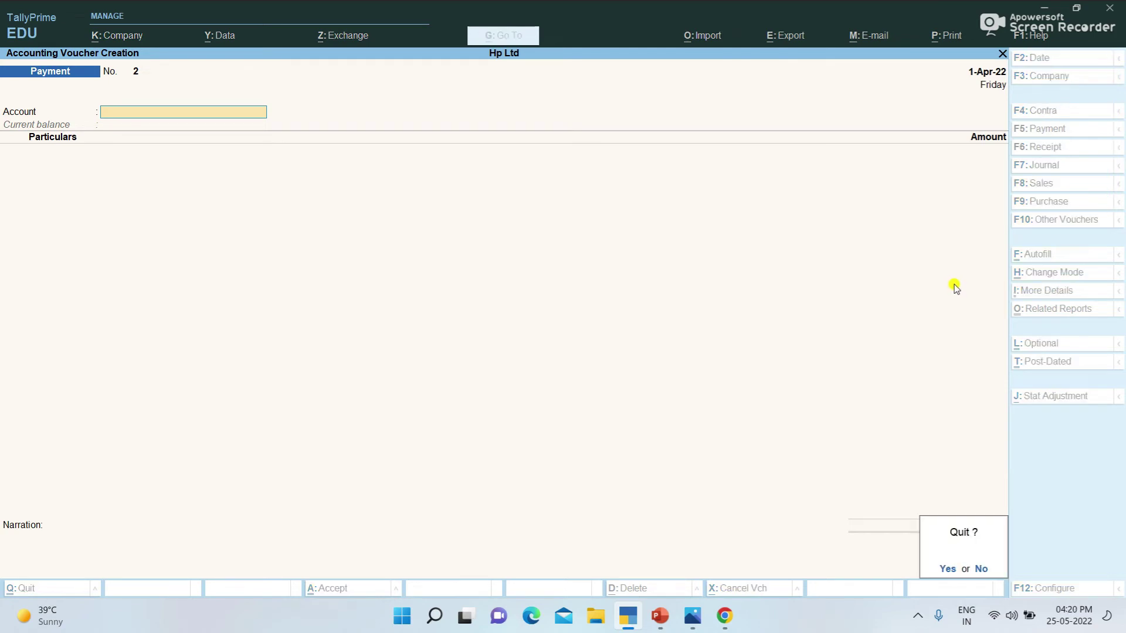
pyautogui.press('y')
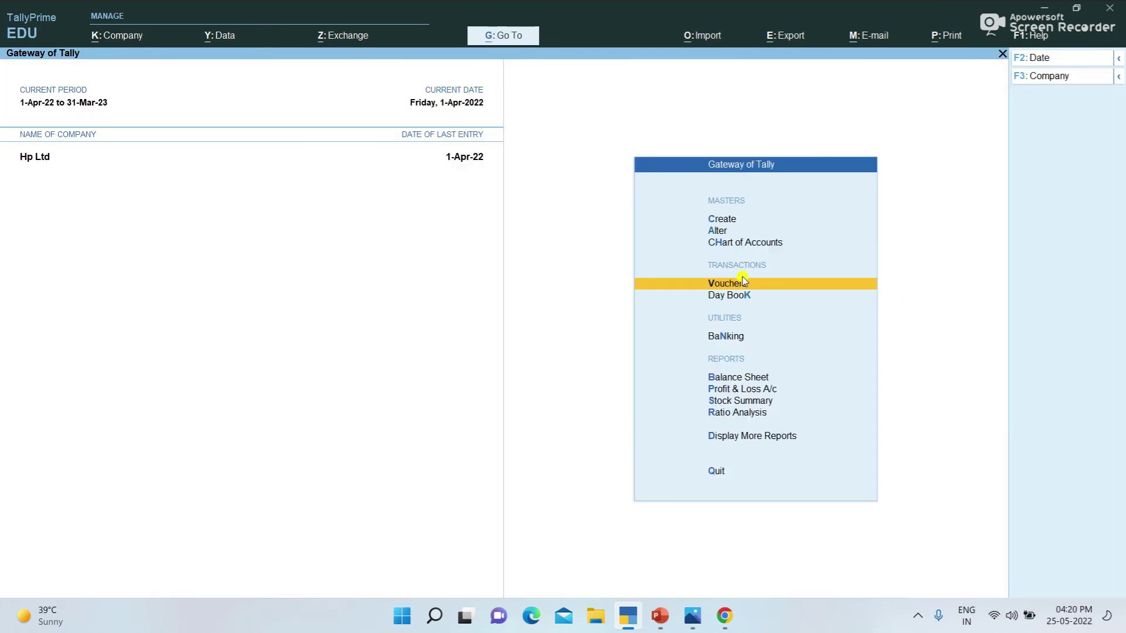
# Step: Open the Purchase@12% ledger vouchers through More Reports > Account Books > Ledger
pyautogui.click(744, 440)
pyautogui.press('Down')
pyautogui.press('Down')
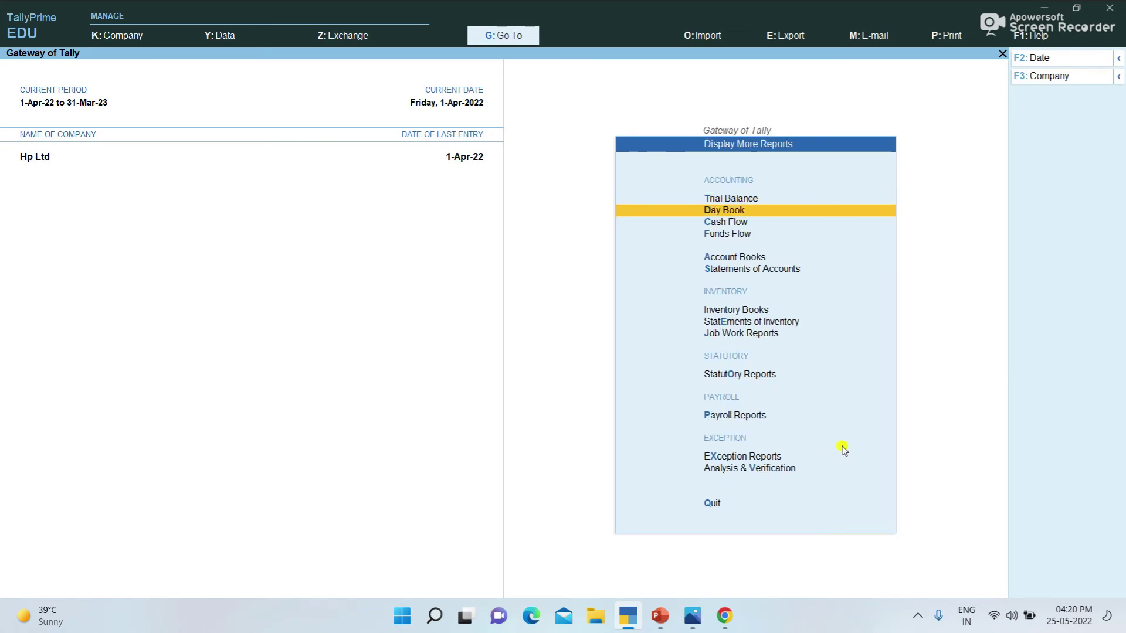
pyautogui.press('Up')
pyautogui.press('Down')
pyautogui.press('Down')
pyautogui.press('Down')
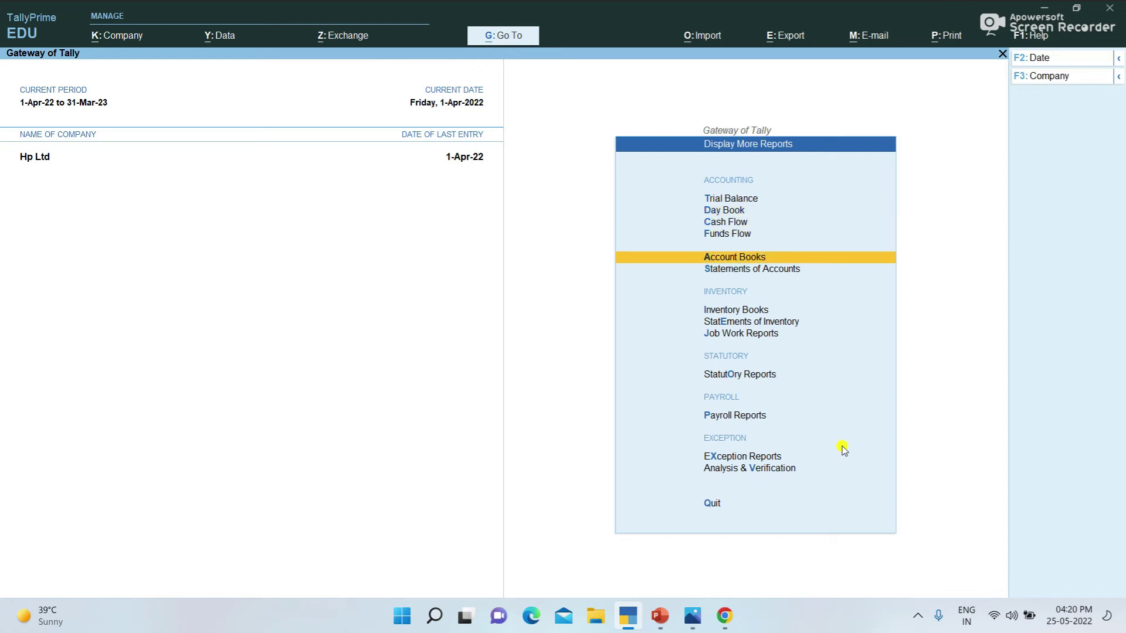
pyautogui.press('Return')
pyautogui.press('Down')
pyautogui.press('Return')
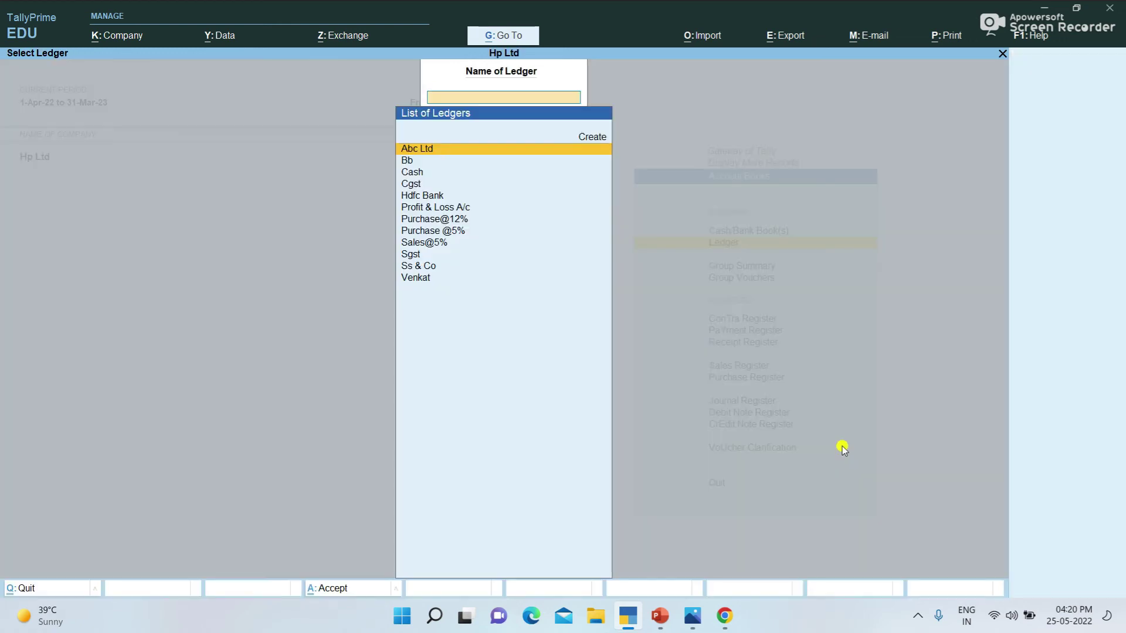
pyautogui.press('Down')
pyautogui.press('Down')
pyautogui.press('Down')
pyautogui.press('Down')
pyautogui.press('Down')
pyautogui.press('Down')
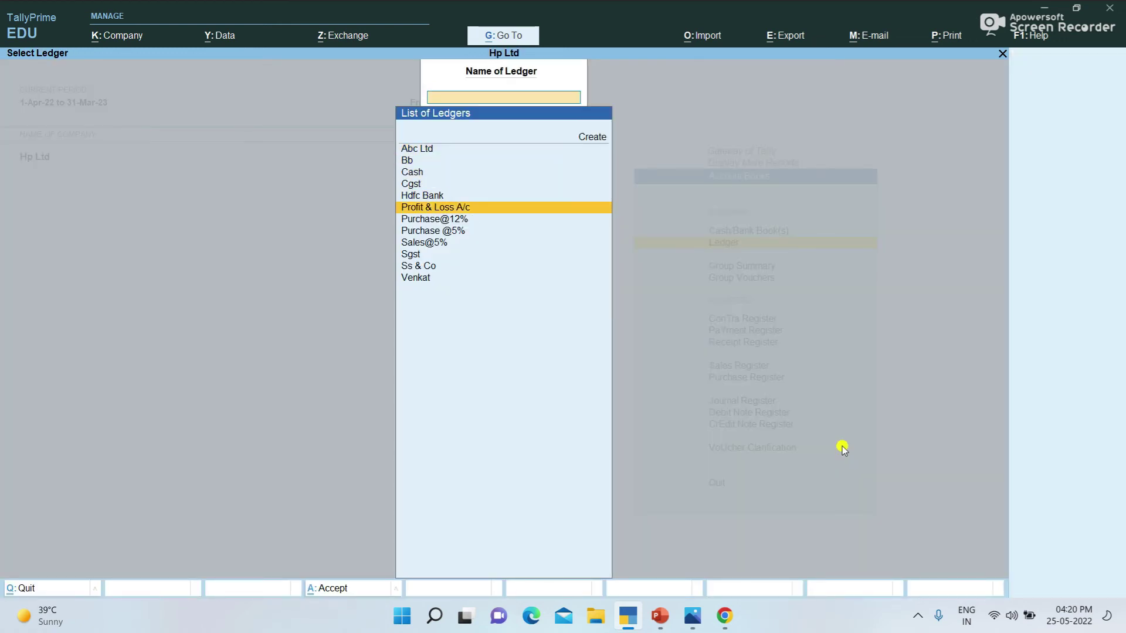
pyautogui.press('Return')
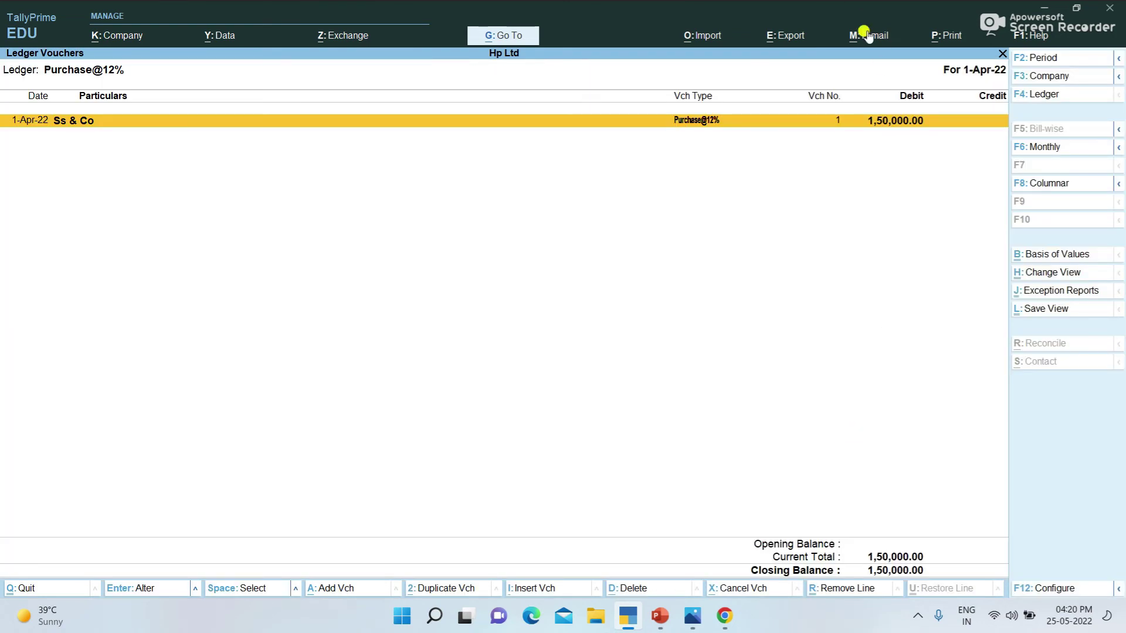
# Step: Review the Purchase @5% ledger vouchers and return to the Account Books list
pyautogui.press('Escape')
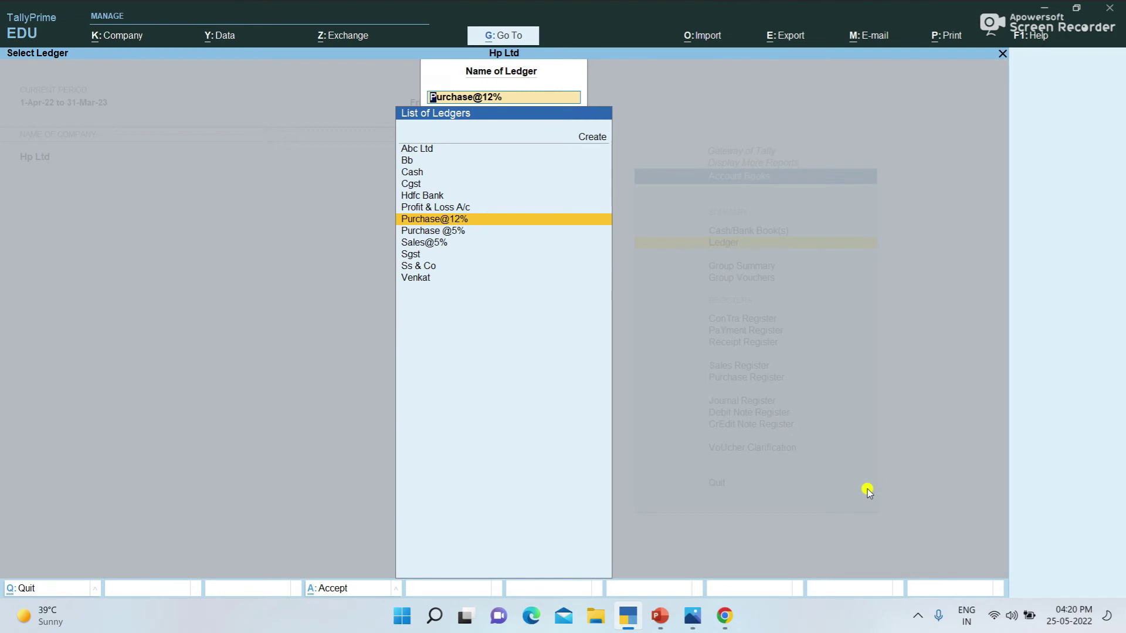
pyautogui.press('Down')
pyautogui.press('Return')
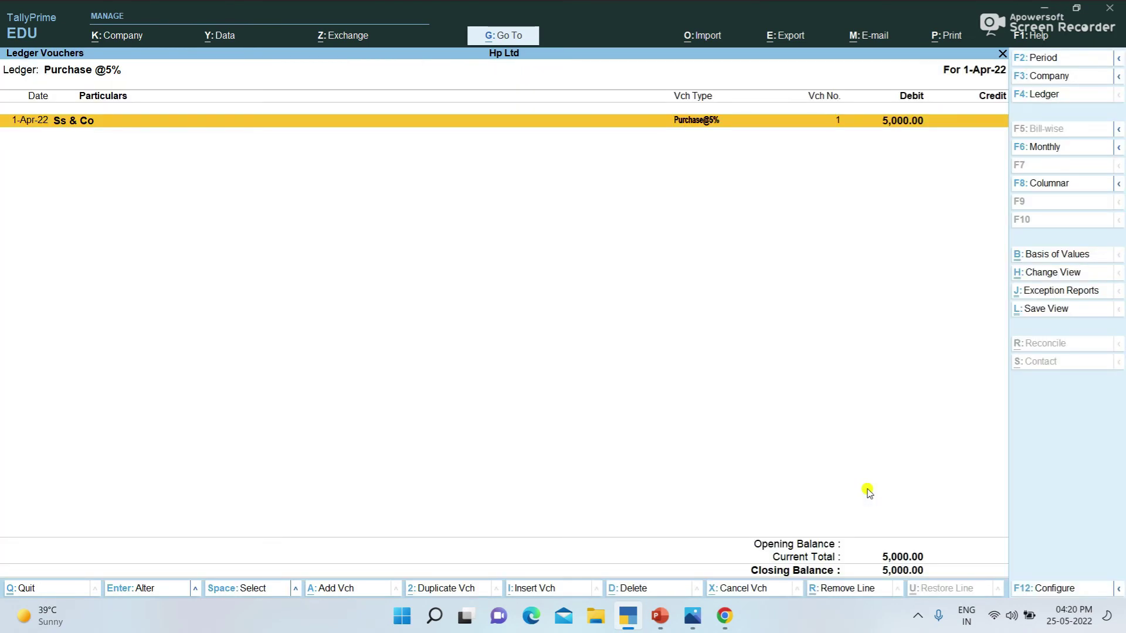
pyautogui.press('Escape')
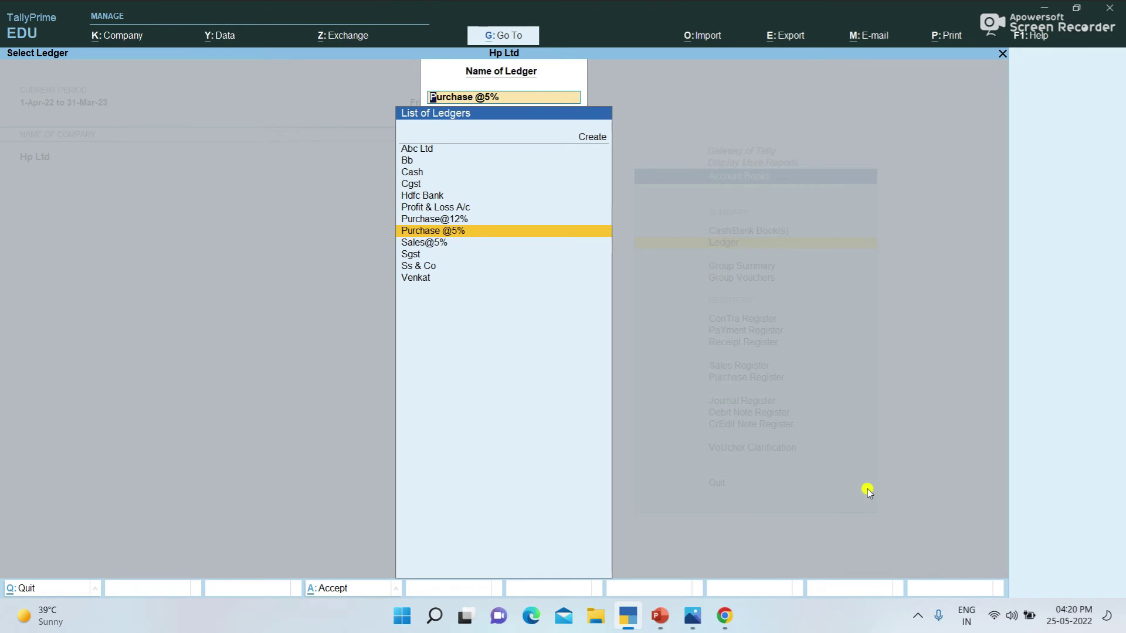
pyautogui.press('Escape')
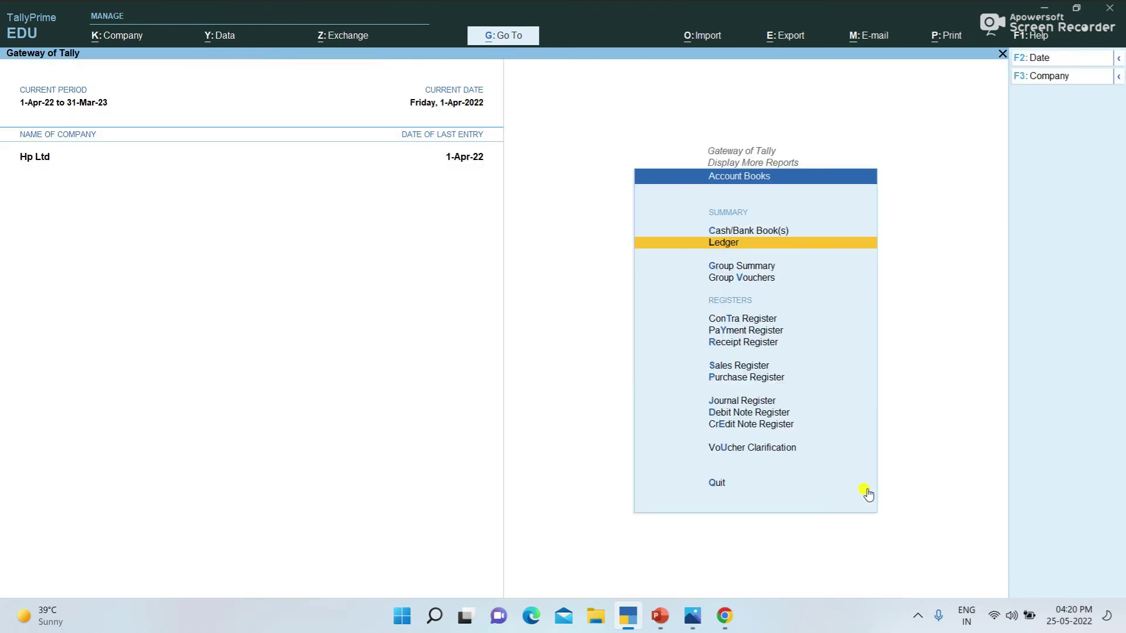
pyautogui.press('Down')
pyautogui.press('Down')
pyautogui.press('Down')
pyautogui.press('Down')
pyautogui.press('Down')
pyautogui.press('Down')
pyautogui.press('Down')
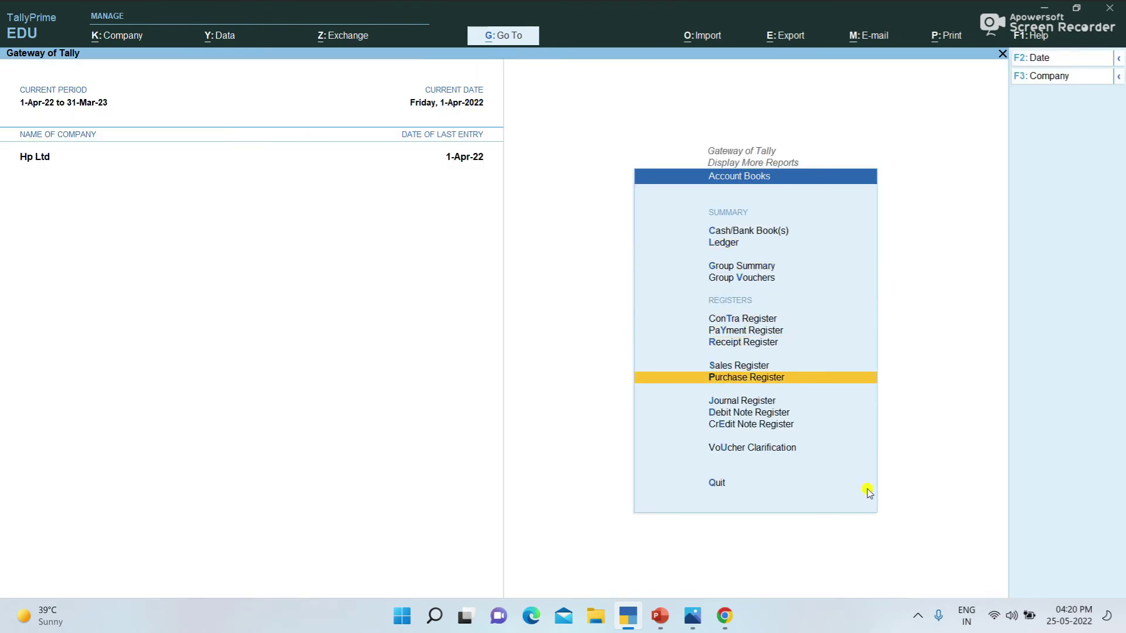
# Step: Review the Purchase Register and April's vouchers in the Sales Register
pyautogui.press('Return')
pyautogui.press('Return')
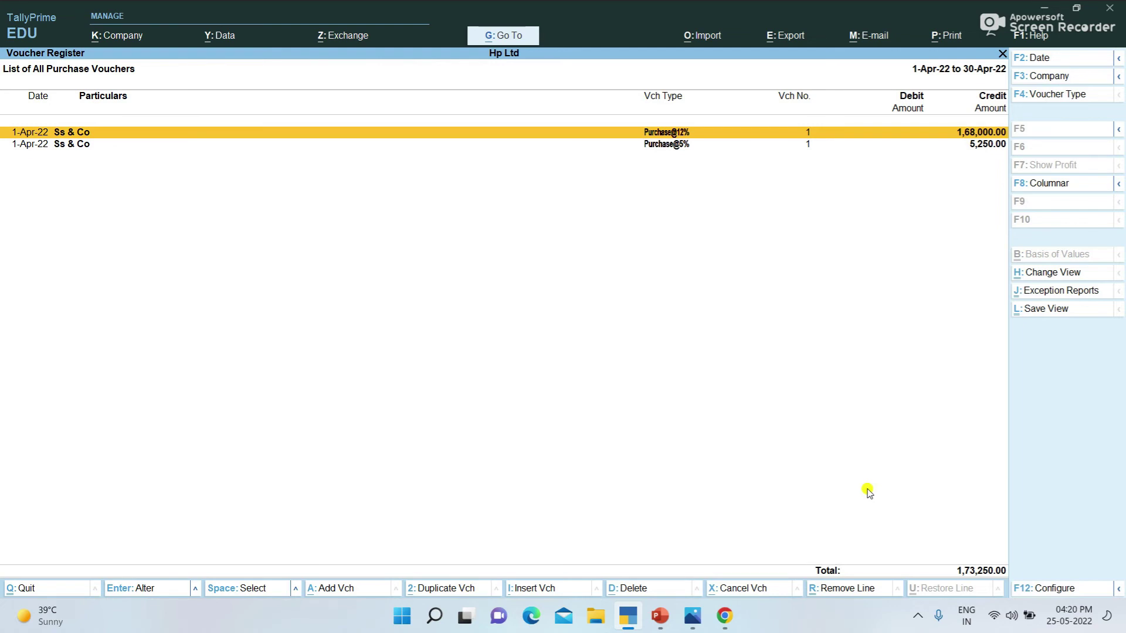
pyautogui.press('Escape')
pyautogui.press('Escape')
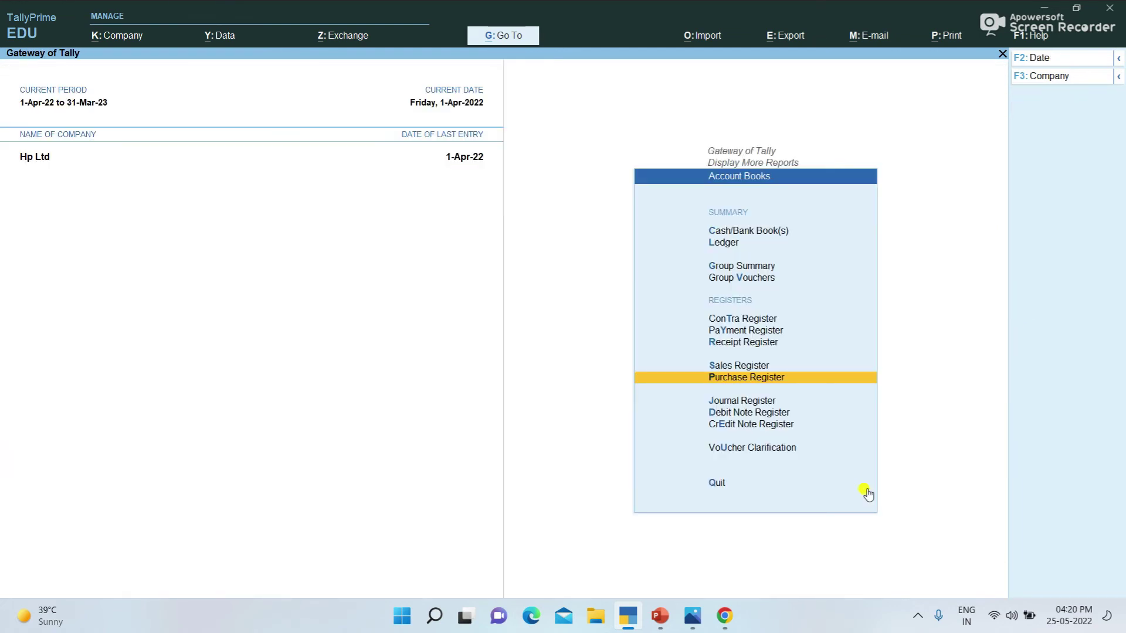
pyautogui.press('Up')
pyautogui.press('Return')
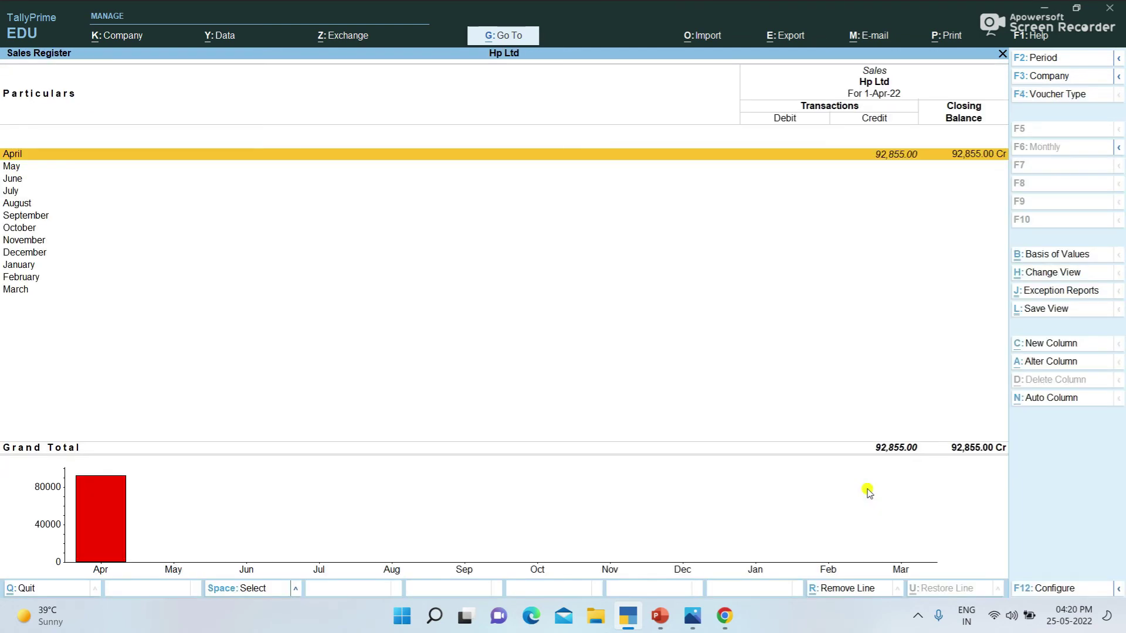
pyautogui.press('Return')
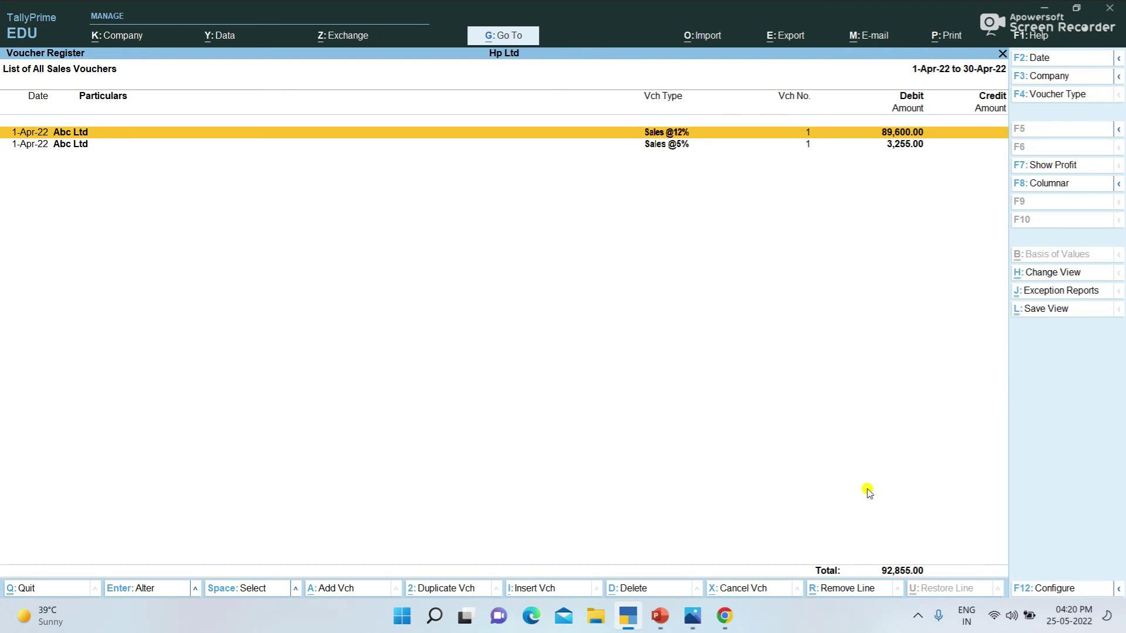
pyautogui.press('Escape')
pyautogui.press('Escape')
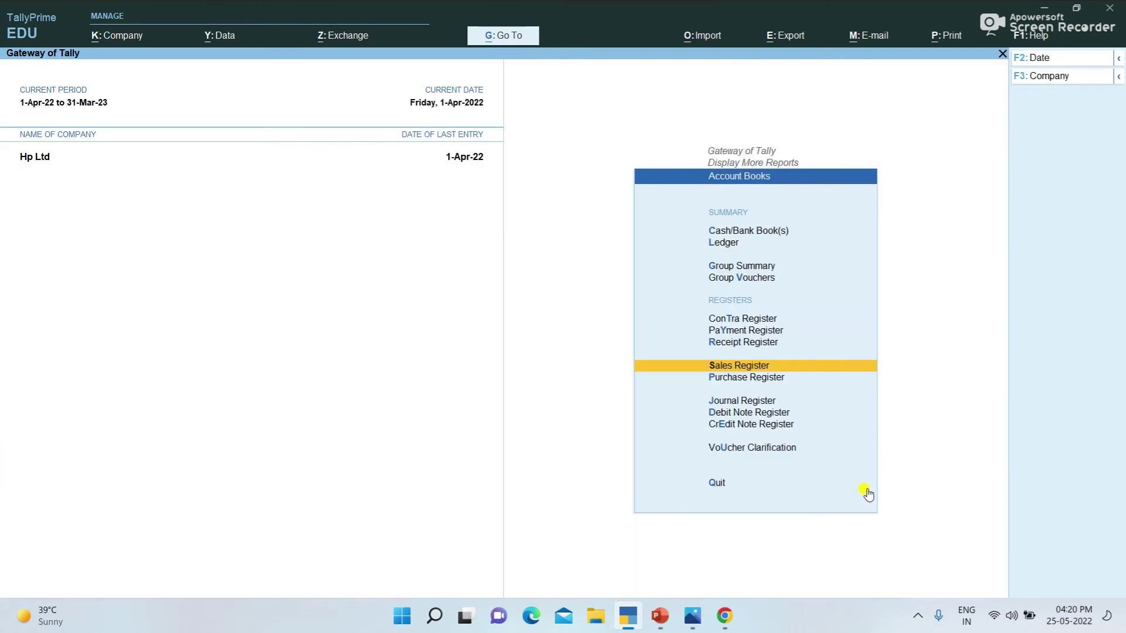
# Step: View the Sales@5% ledger, crediting 3,100 and 80,000 for 83,100, and back out
pyautogui.press('Up')
pyautogui.press('Up')
pyautogui.press('Up')
pyautogui.press('Up')
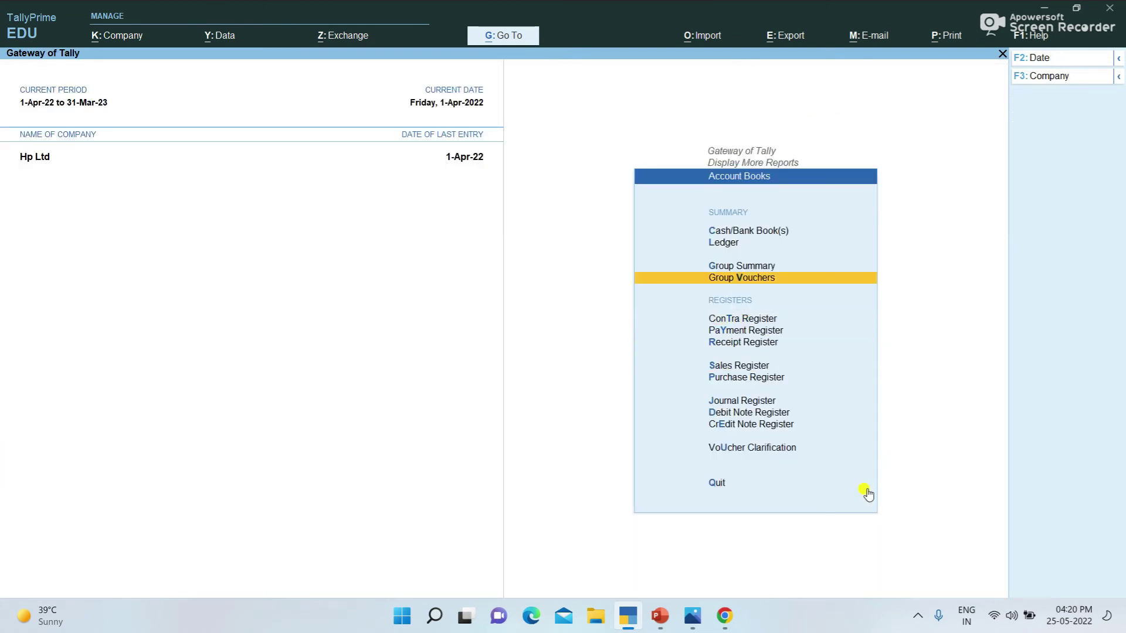
pyautogui.press('Up')
pyautogui.press('Up')
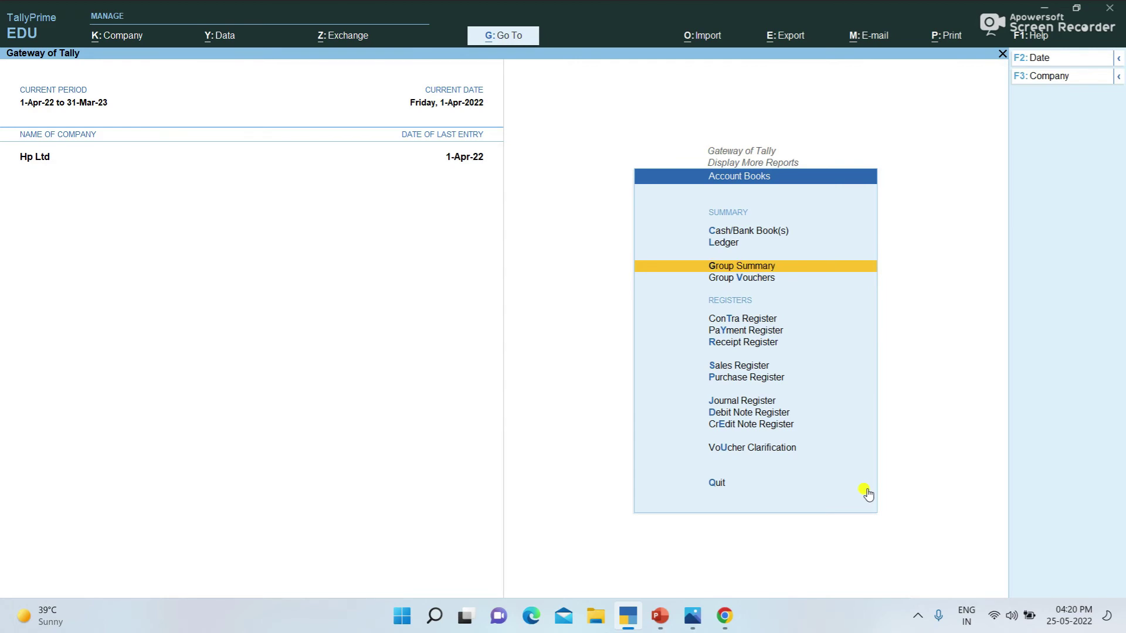
pyautogui.press('Return')
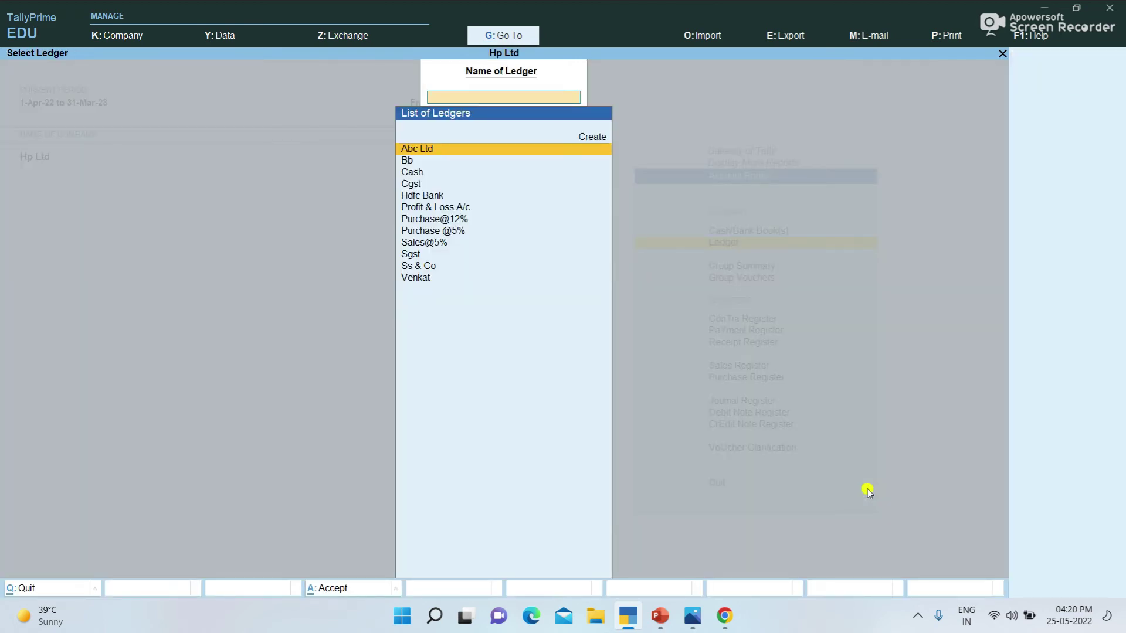
pyautogui.press('Down')
pyautogui.press('Down')
pyautogui.press('Down')
pyautogui.press('Down')
pyautogui.press('Down')
pyautogui.press('Down')
pyautogui.press('Down')
pyautogui.press('Down')
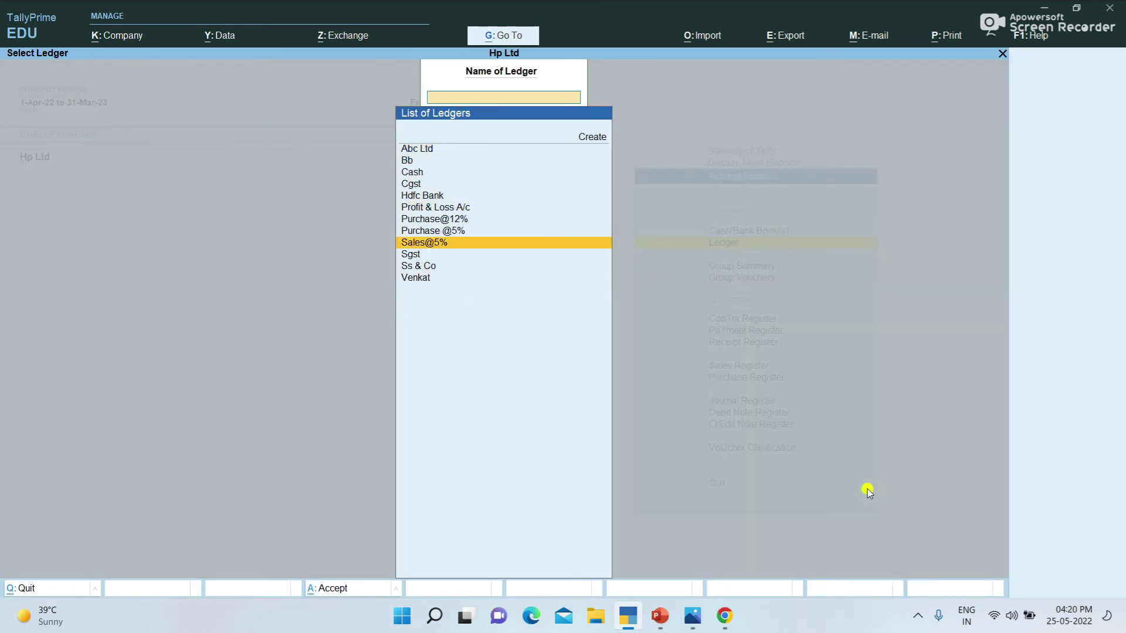
pyautogui.press('Return')
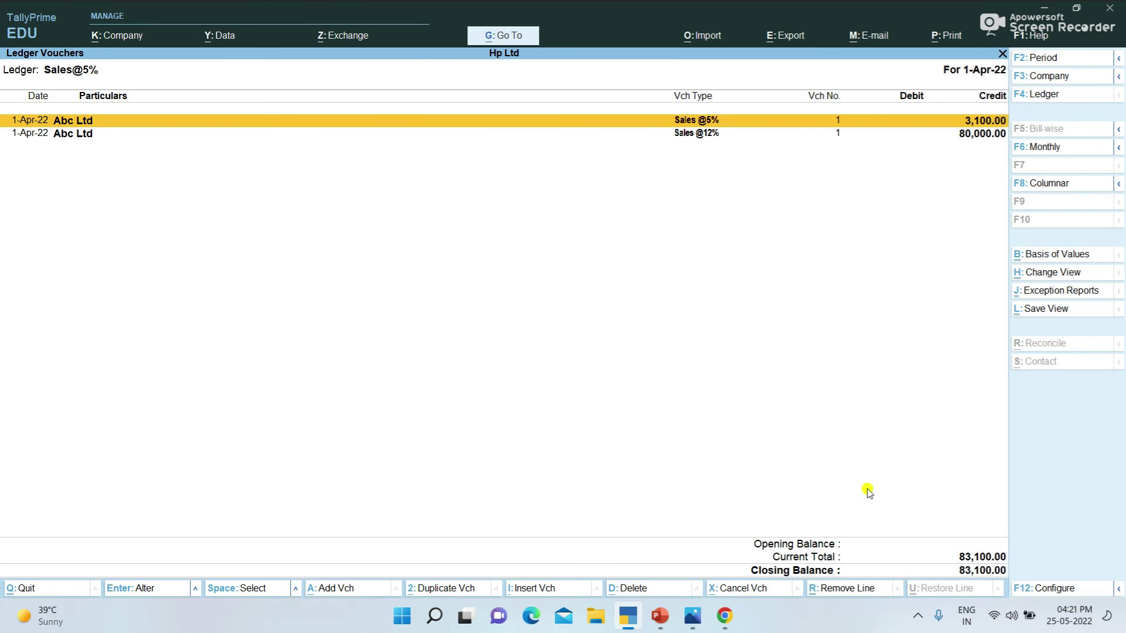
pyautogui.press('Escape')
pyautogui.press('Escape')
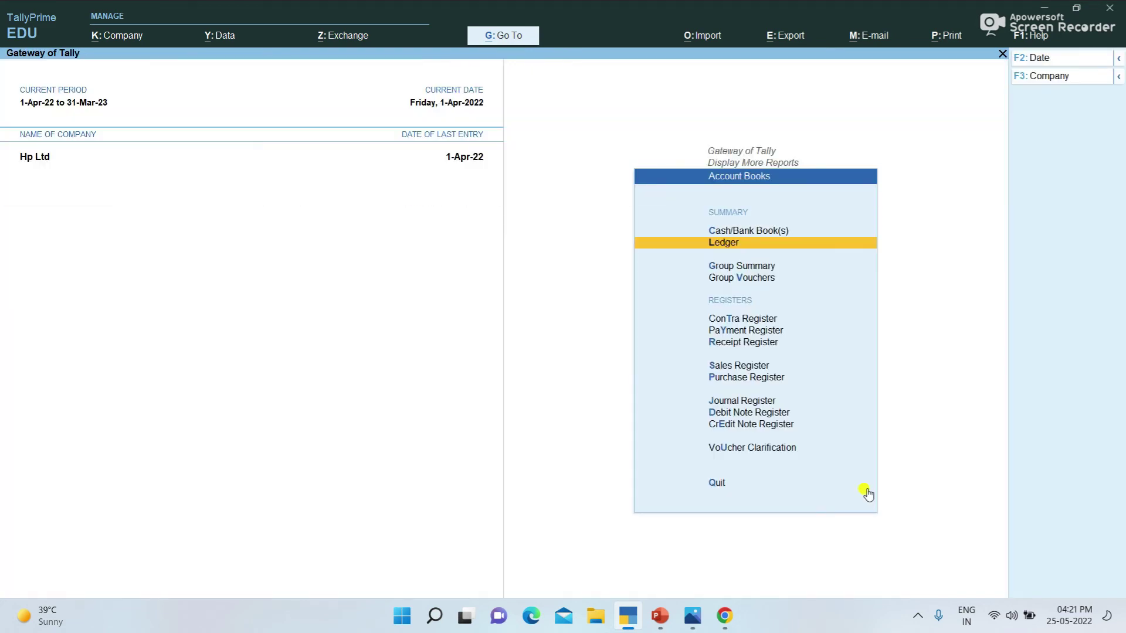
pyautogui.press('Escape')
# Step: Open GSTR-1 and review B2C (Small) invoices: 83,100 taxable with 9,755 total tax
pyautogui.press('Down')
pyautogui.press('Down')
pyautogui.press('Down')
pyautogui.press('Down')
pyautogui.press('Down')
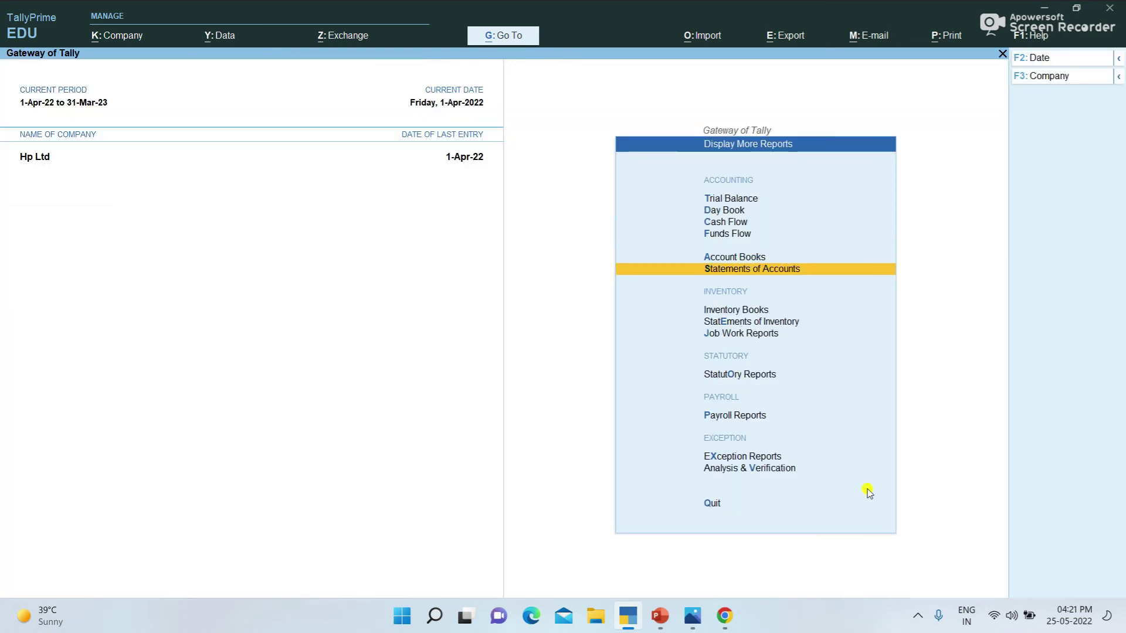
pyautogui.press('Return')
pyautogui.press('Down')
pyautogui.press('Up')
pyautogui.press('Return')
pyautogui.press('Return')
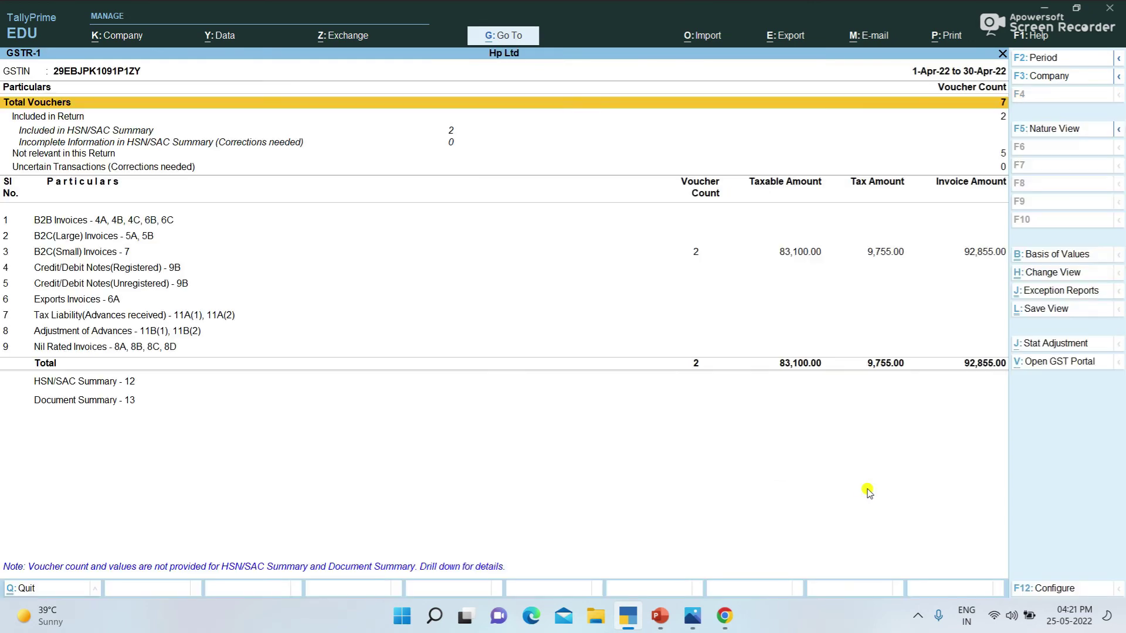
pyautogui.press('Down')
pyautogui.press('Down')
pyautogui.press('Down')
pyautogui.press('Down')
pyautogui.press('Down')
pyautogui.press('Down')
pyautogui.press('Down')
pyautogui.press('Down')
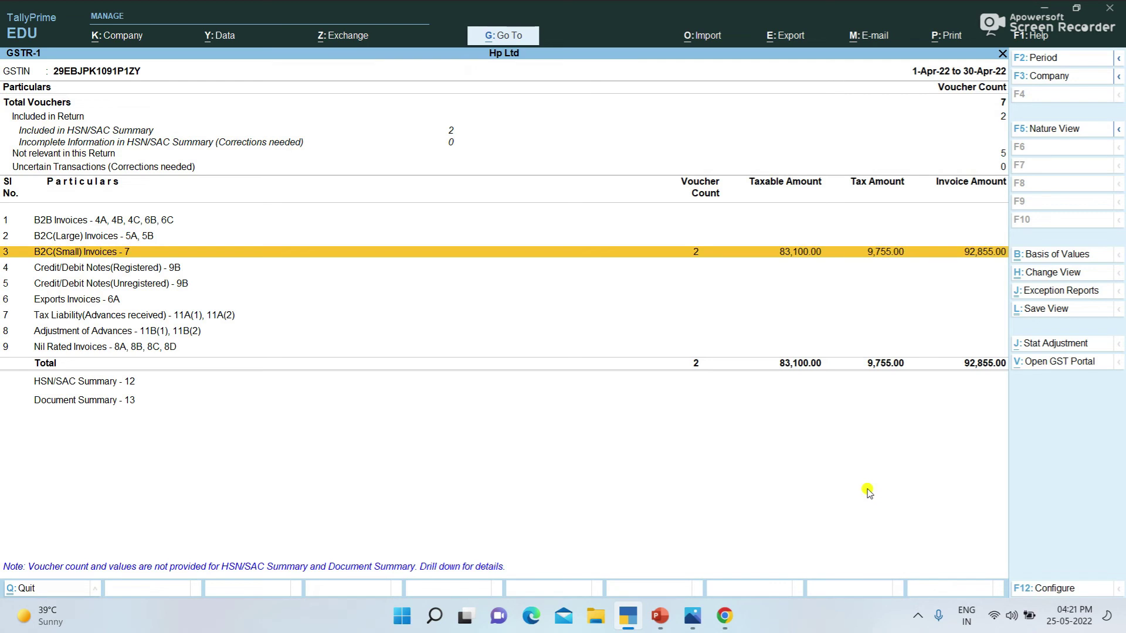
pyautogui.press('Return')
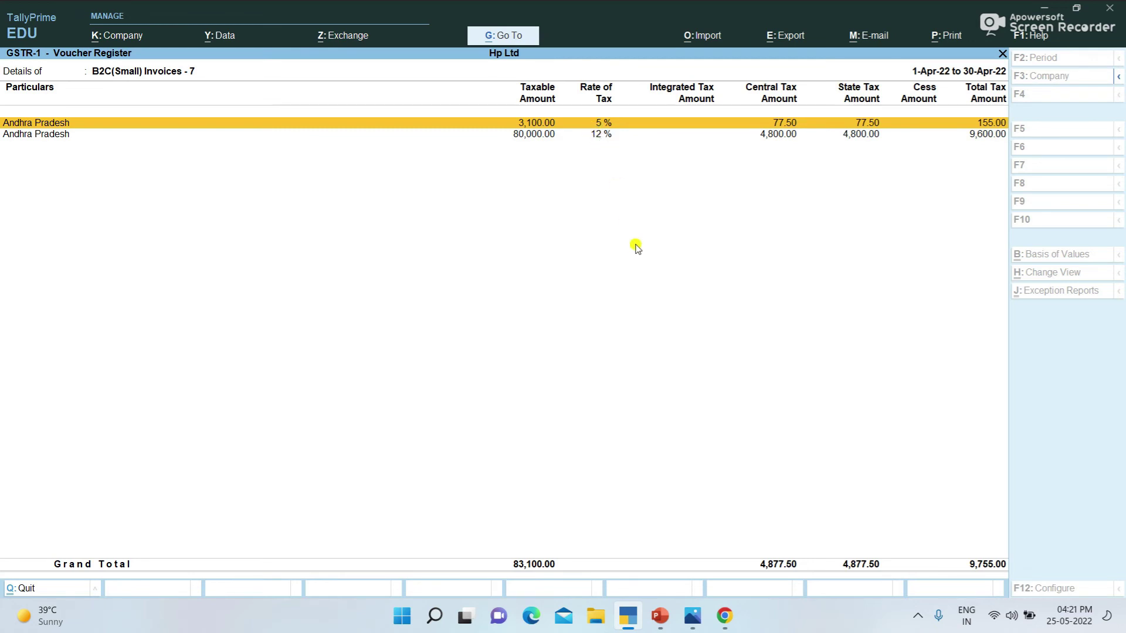
pyautogui.press('Escape')
pyautogui.press('Escape')
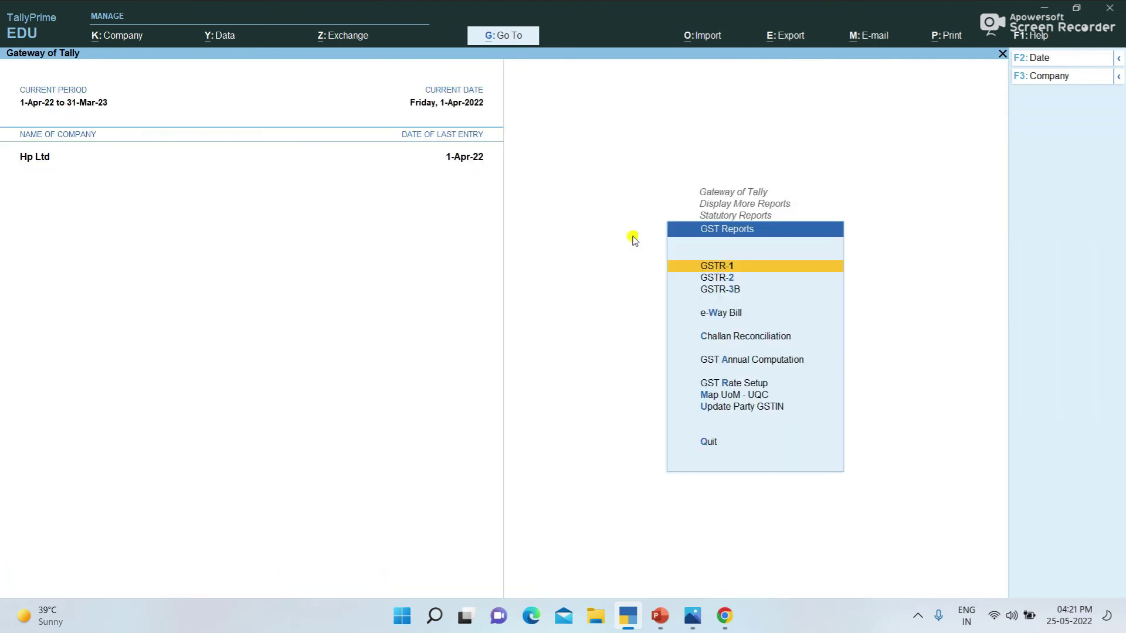
pyautogui.press('Down')
pyautogui.press('Return')
pyautogui.press('Down')
pyautogui.press('Down')
pyautogui.press('Down')
pyautogui.press('Down')
pyautogui.press('Down')
pyautogui.press('Down')
pyautogui.press('Down')
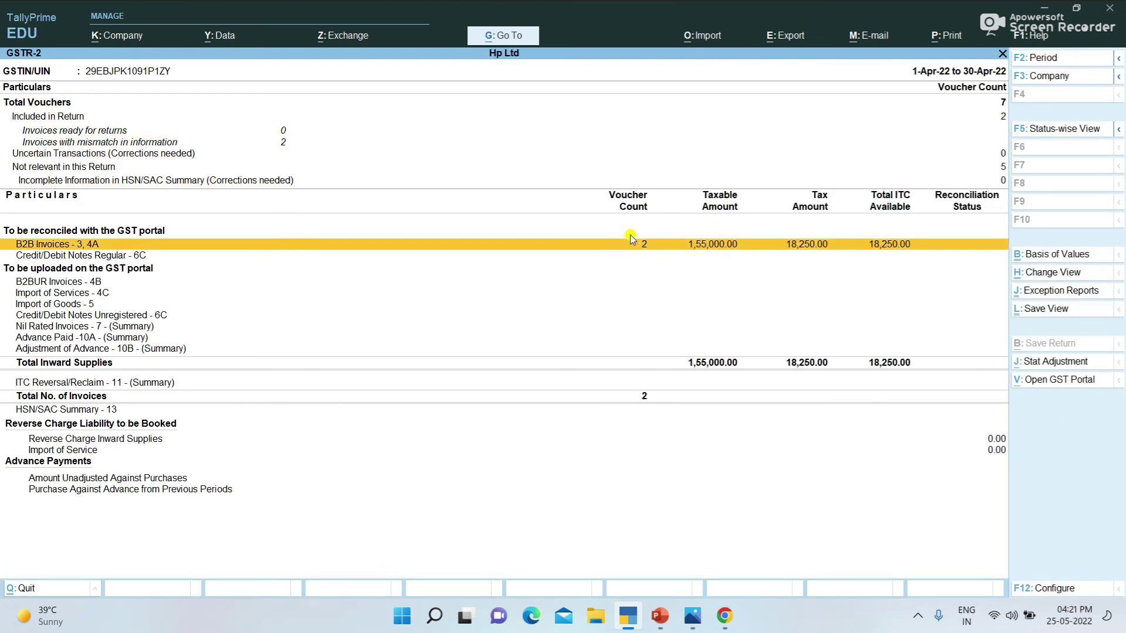
pyautogui.press('Return')
pyautogui.press('Return')
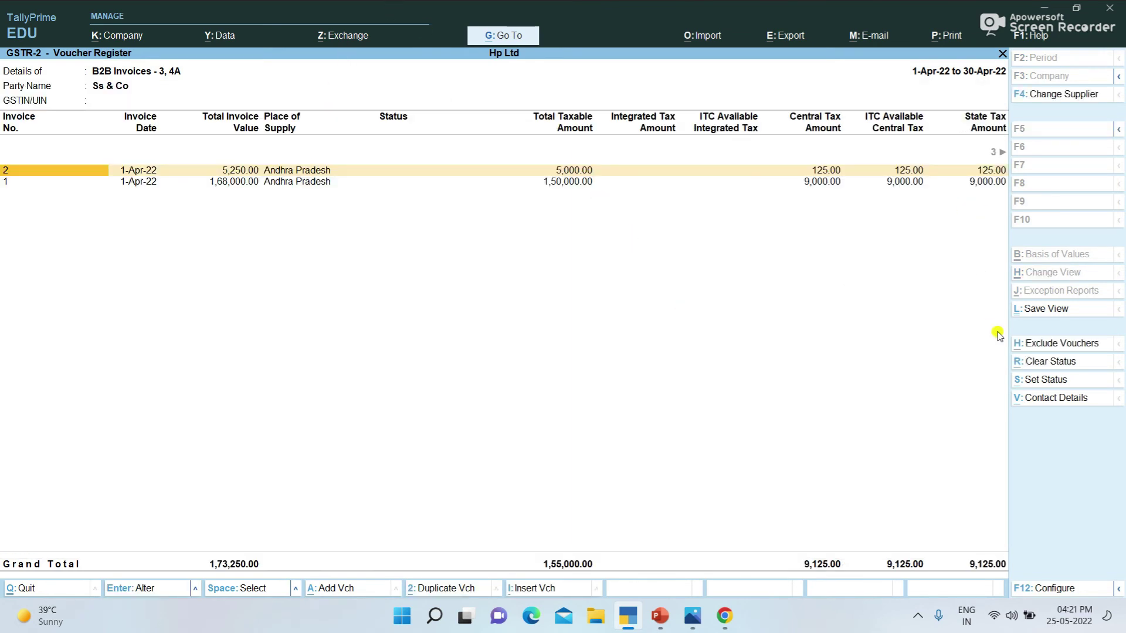
pyautogui.press('Return')
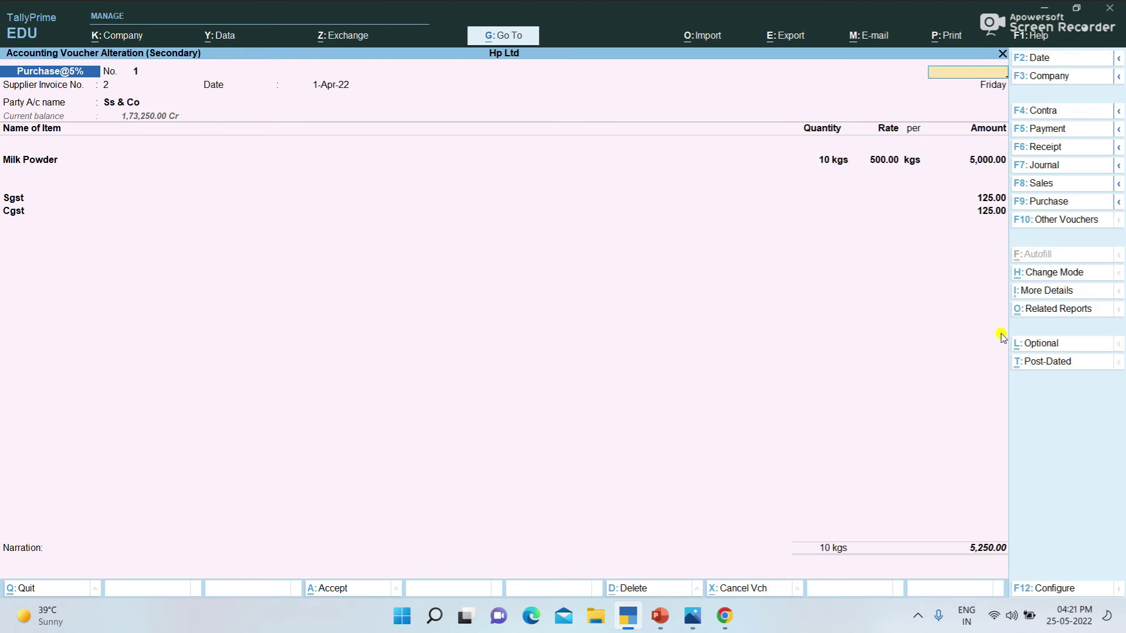
pyautogui.press('Escape')
pyautogui.press('Escape')
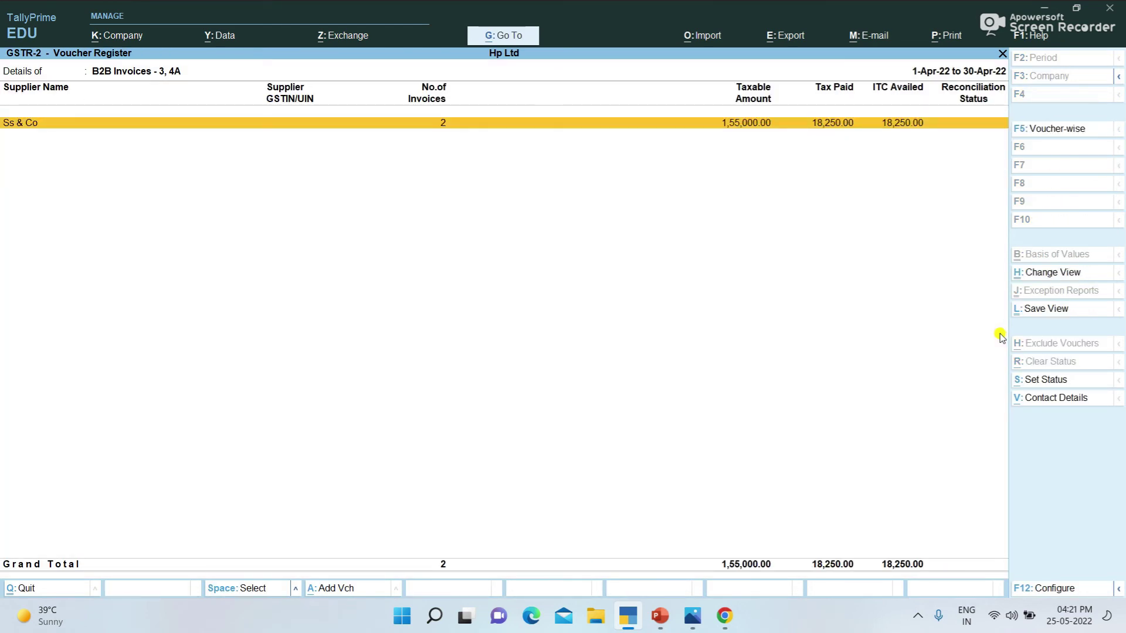
pyautogui.press('Return')
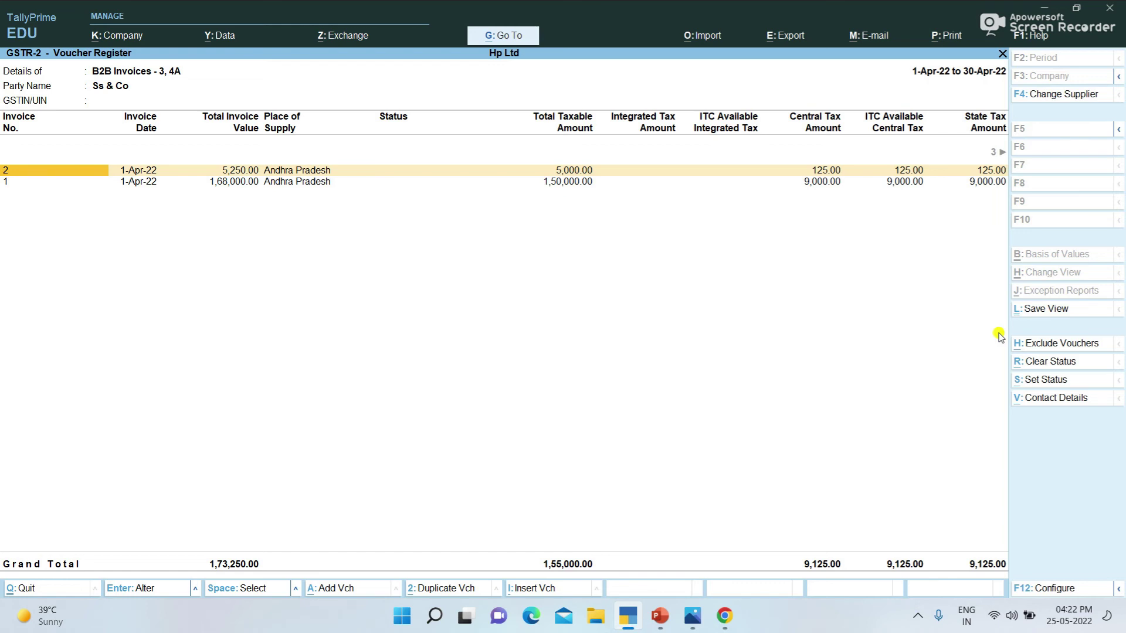
pyautogui.press('Escape')
pyautogui.press('Escape')
pyautogui.press('Escape')
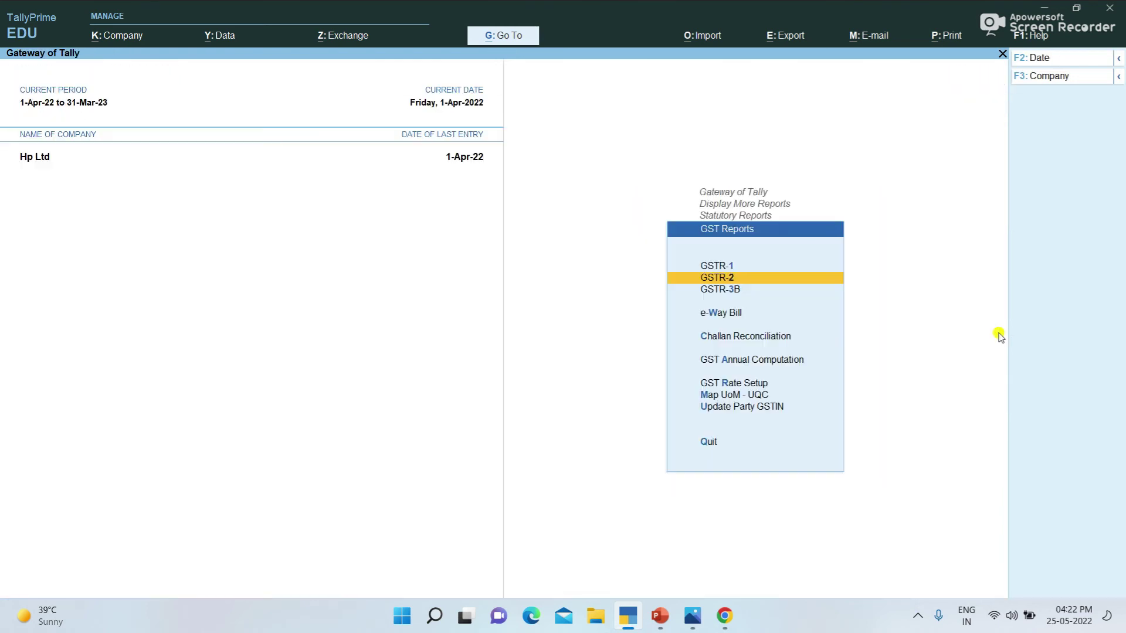
# Step: Return to Gateway of Tally and open the Voucher Type creation form
pyautogui.press('Escape')
pyautogui.press('Escape')
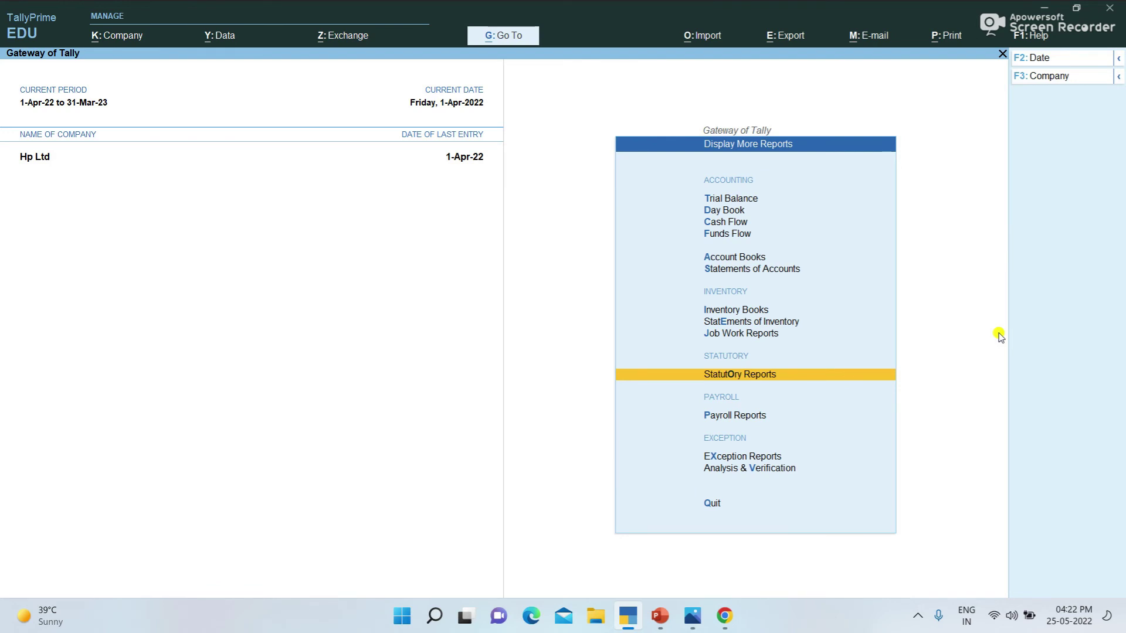
pyautogui.press('Escape')
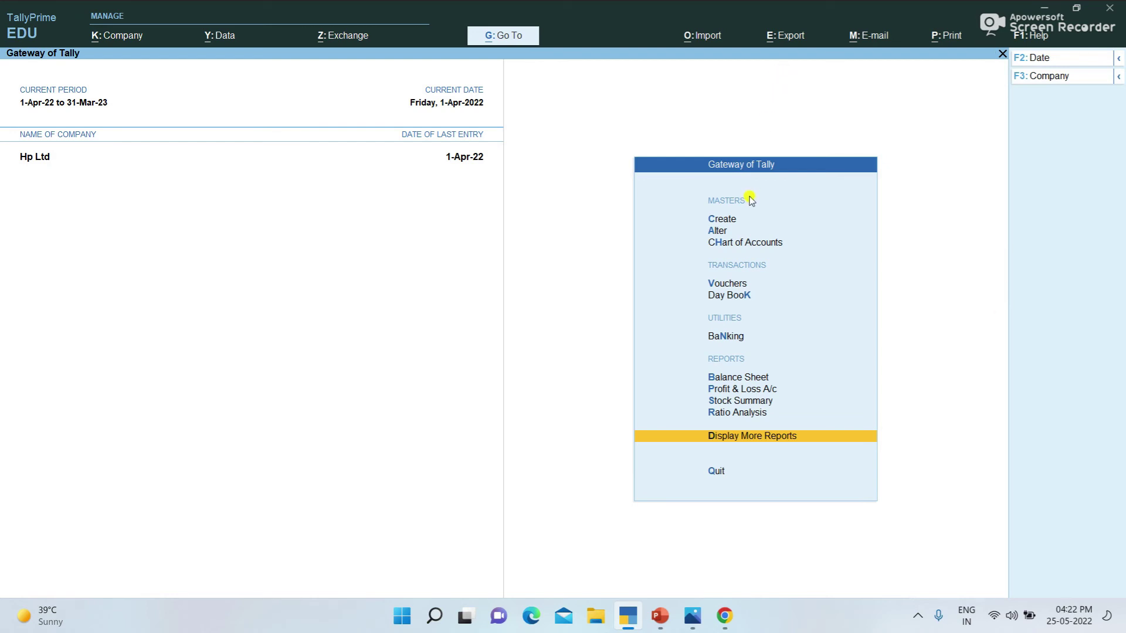
pyautogui.click(731, 225)
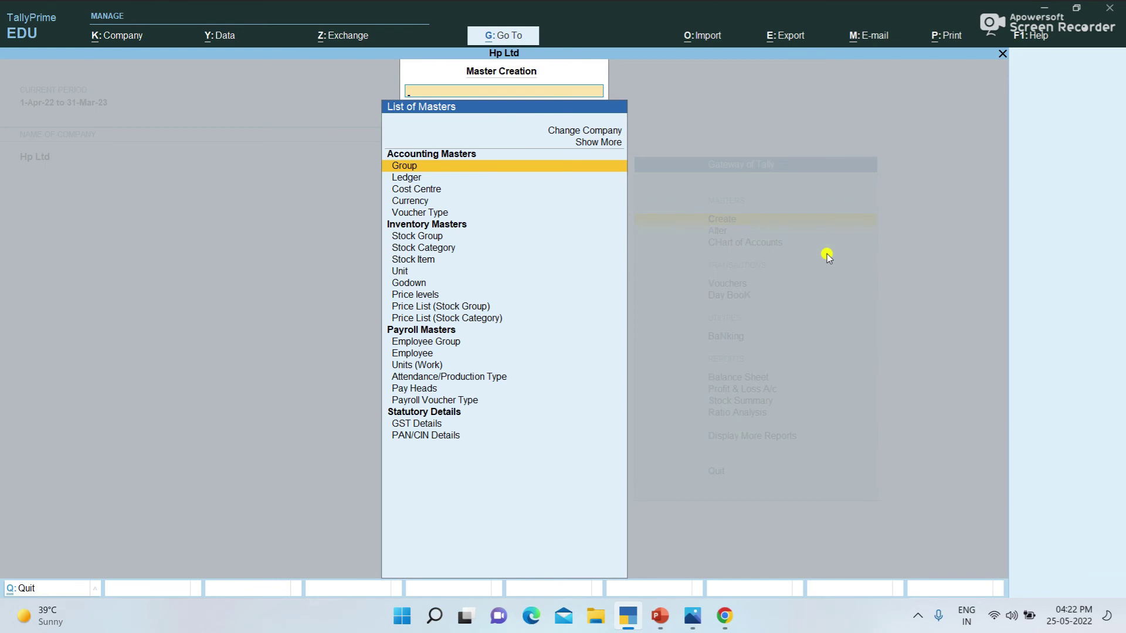
pyautogui.press('Down')
pyautogui.press('Down')
pyautogui.press('Down')
pyautogui.press('Down')
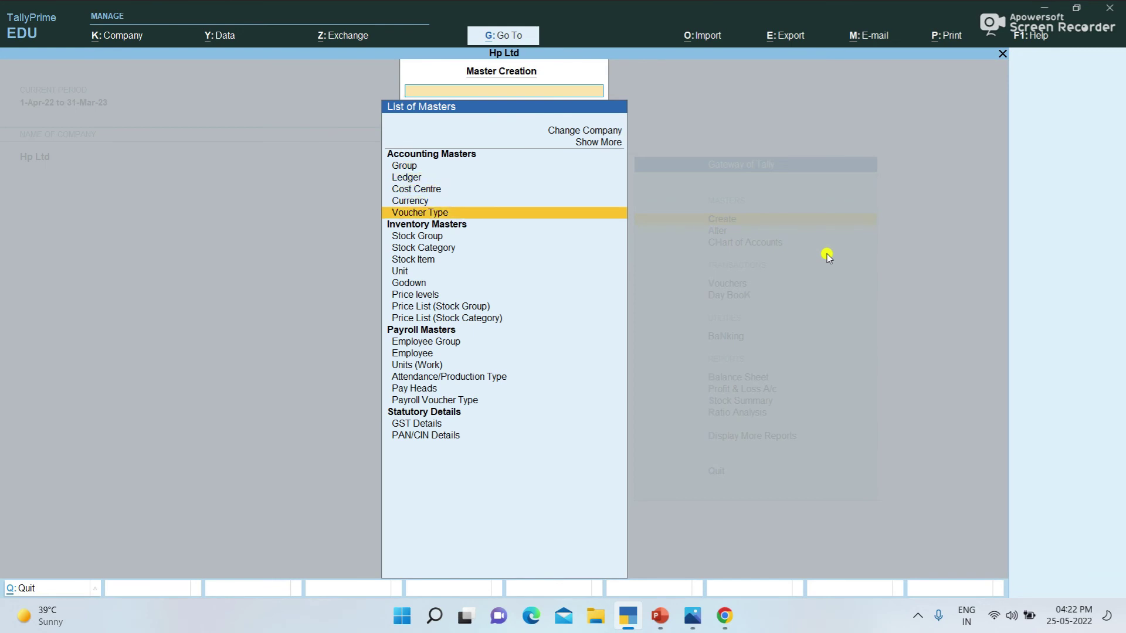
pyautogui.press('Return')
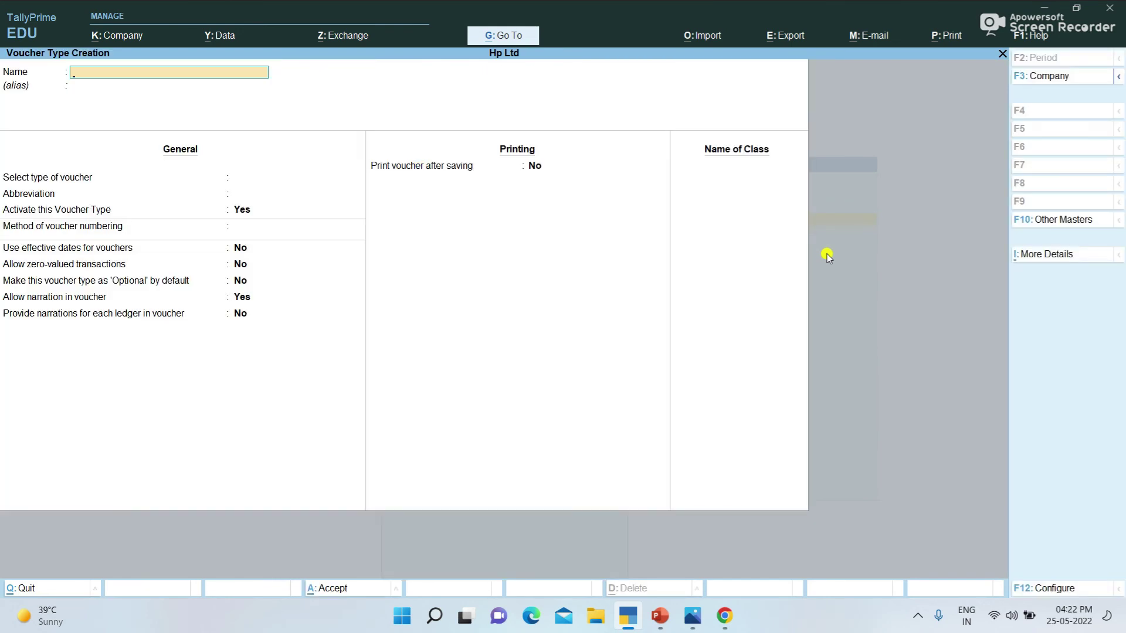
# Step: Create voucher type 'Bank Paymnt' of type Payment with automatic numbering
pyautogui.write('Bank Paymn')
pyautogui.press('Return')
pyautogui.write('P')
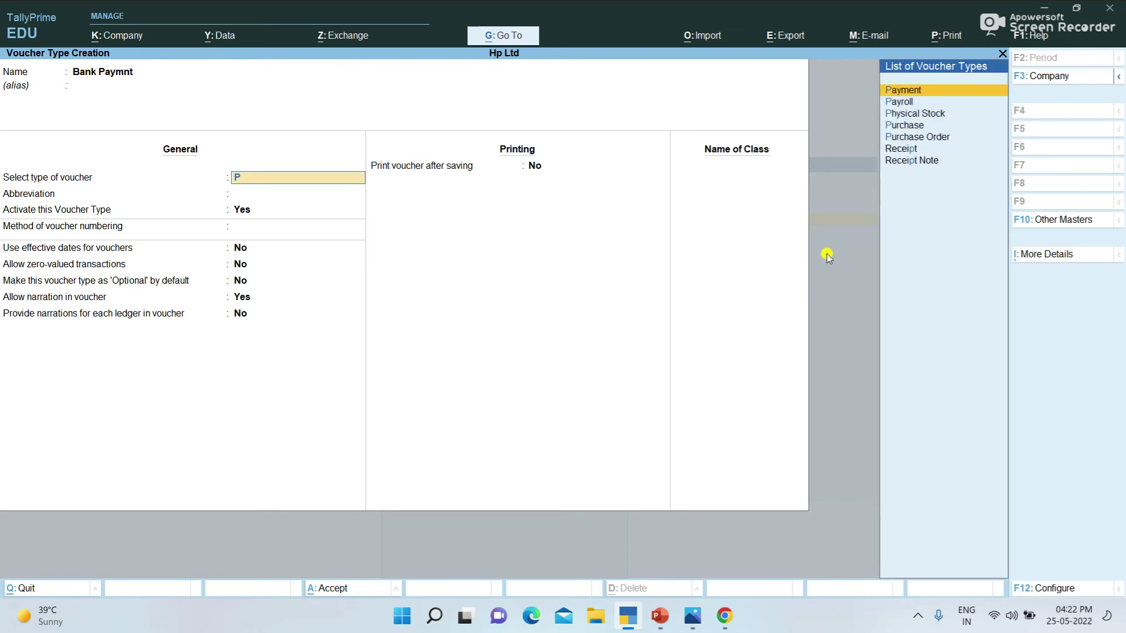
pyautogui.press('Down')
pyautogui.press('Down')
pyautogui.press('Down')
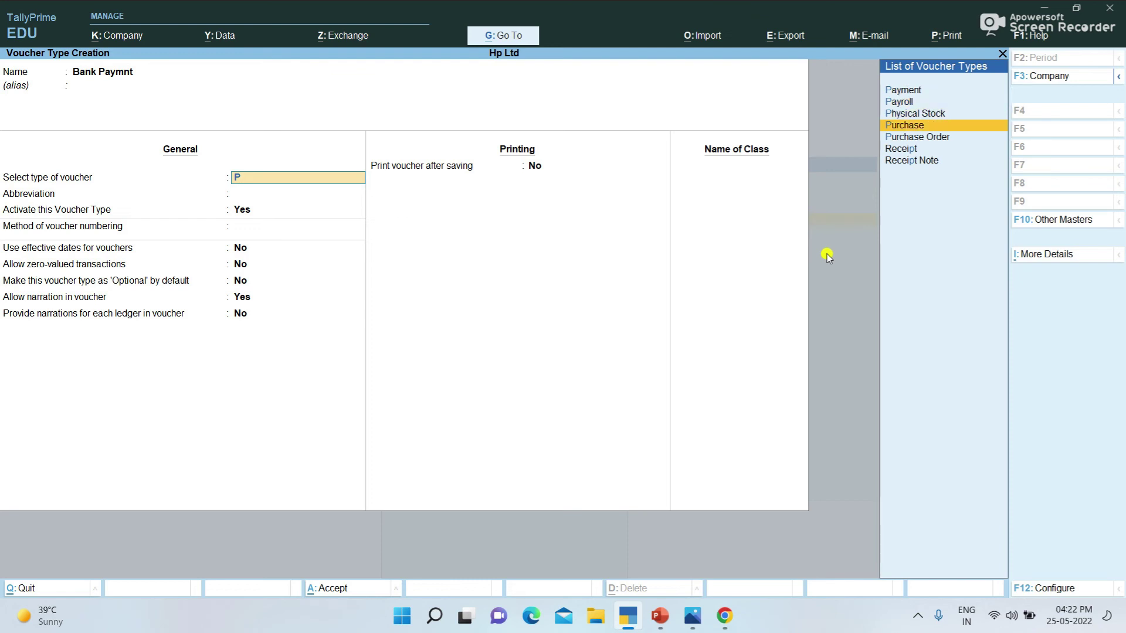
pyautogui.press('Up')
pyautogui.press('Up')
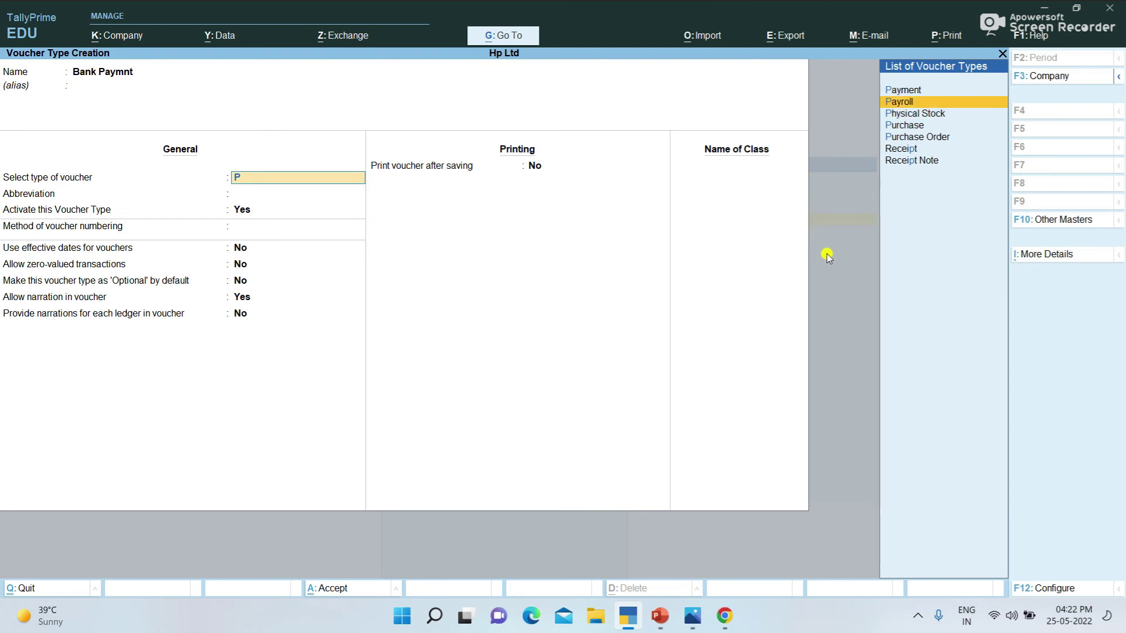
pyautogui.press('Up')
pyautogui.press('Return')
pyautogui.press('Return')
pyautogui.press('Return')
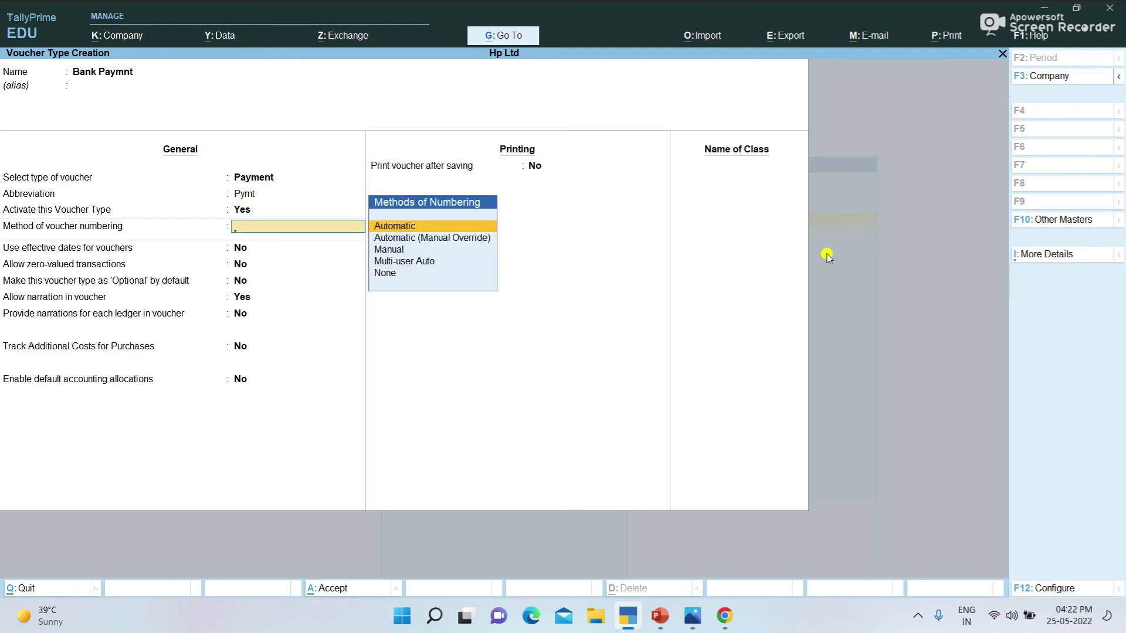
pyautogui.press('Return')
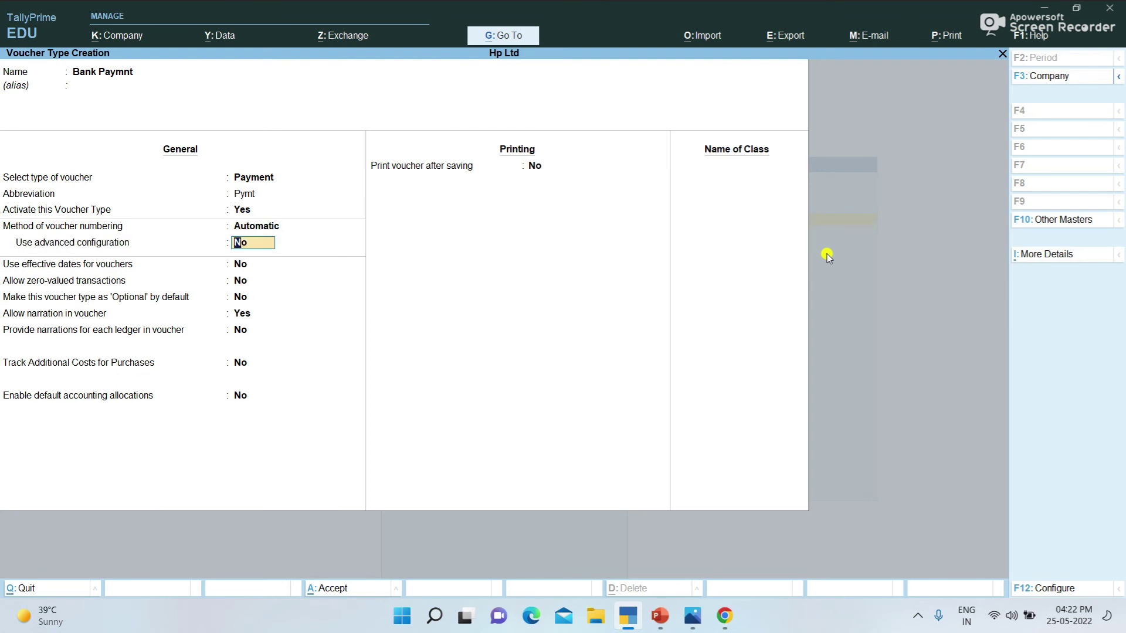
pyautogui.press('Return')
pyautogui.press('Return')
pyautogui.press('Return')
pyautogui.press('Return')
pyautogui.press('Return')
pyautogui.press('Return')
pyautogui.press('Return')
pyautogui.press('Return')
pyautogui.press('Return')
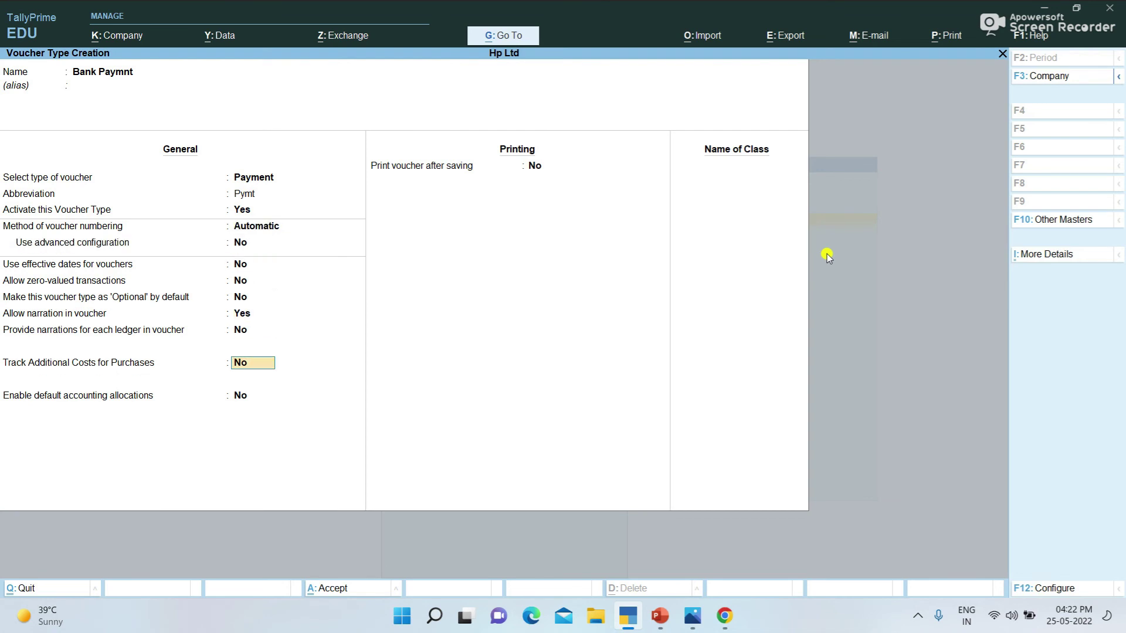
pyautogui.press('Return')
pyautogui.press('Return')
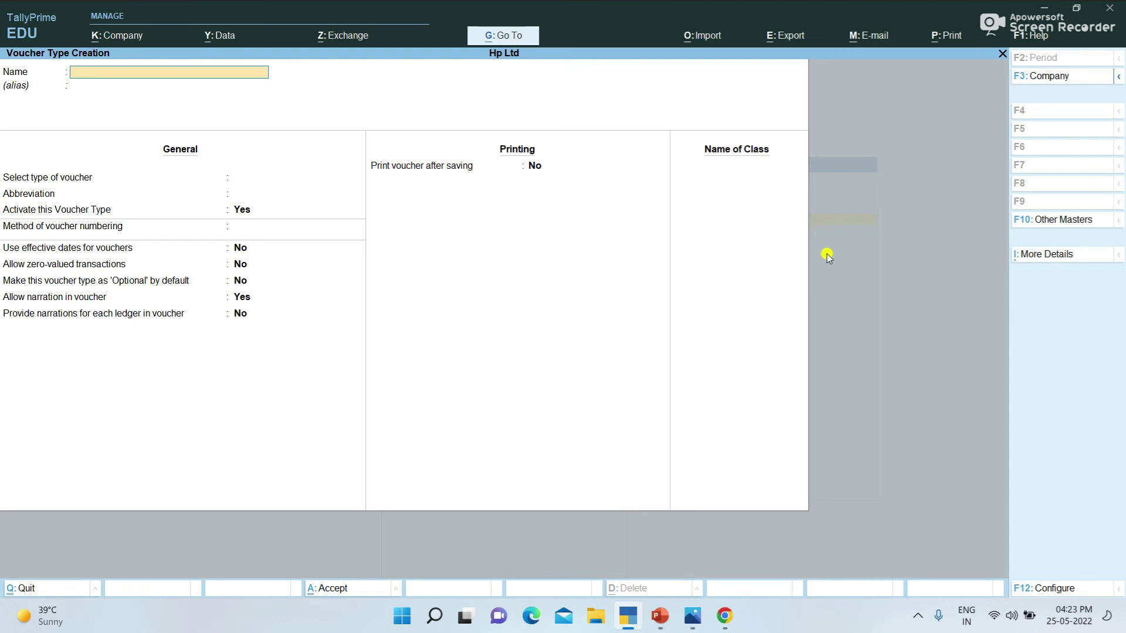
# Step: Create the 'Cash Payment' voucher type of type Payment with automatic numbering
pyautogui.write('Cash Paymen')
pyautogui.press('Return')
pyautogui.press('Down')
pyautogui.press('Down')
pyautogui.press('Down')
pyautogui.press('Down')
pyautogui.press('Down')
pyautogui.press('Down')
pyautogui.press('Down')
pyautogui.press('Down')
pyautogui.press('Down')
pyautogui.press('Down')
pyautogui.press('Down')
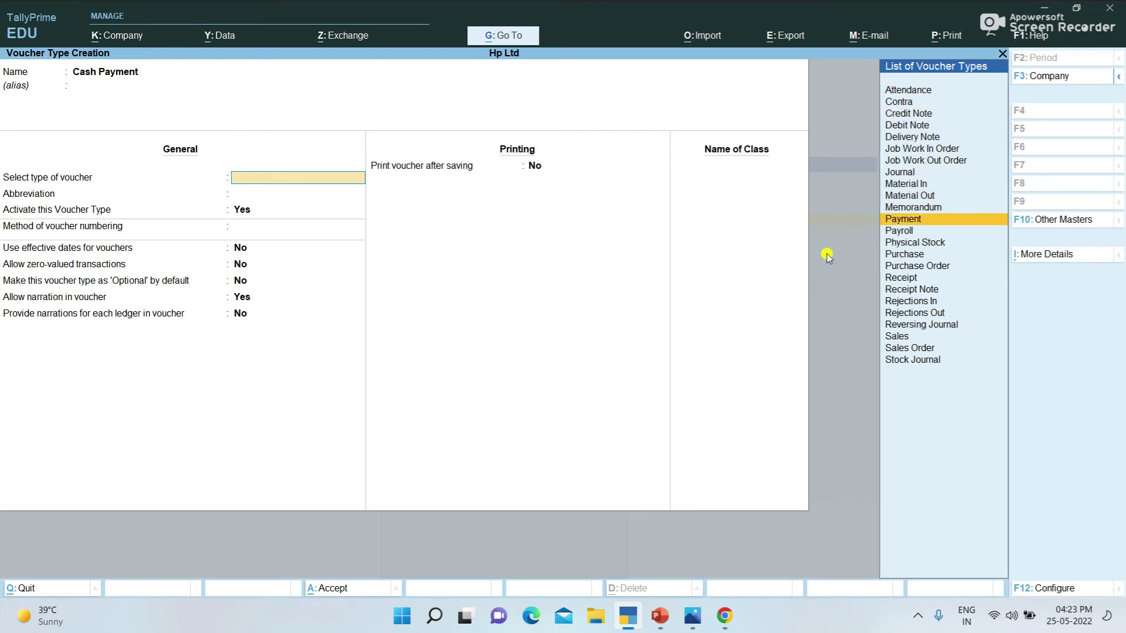
pyautogui.press('Return')
pyautogui.press('Return')
pyautogui.press('Return')
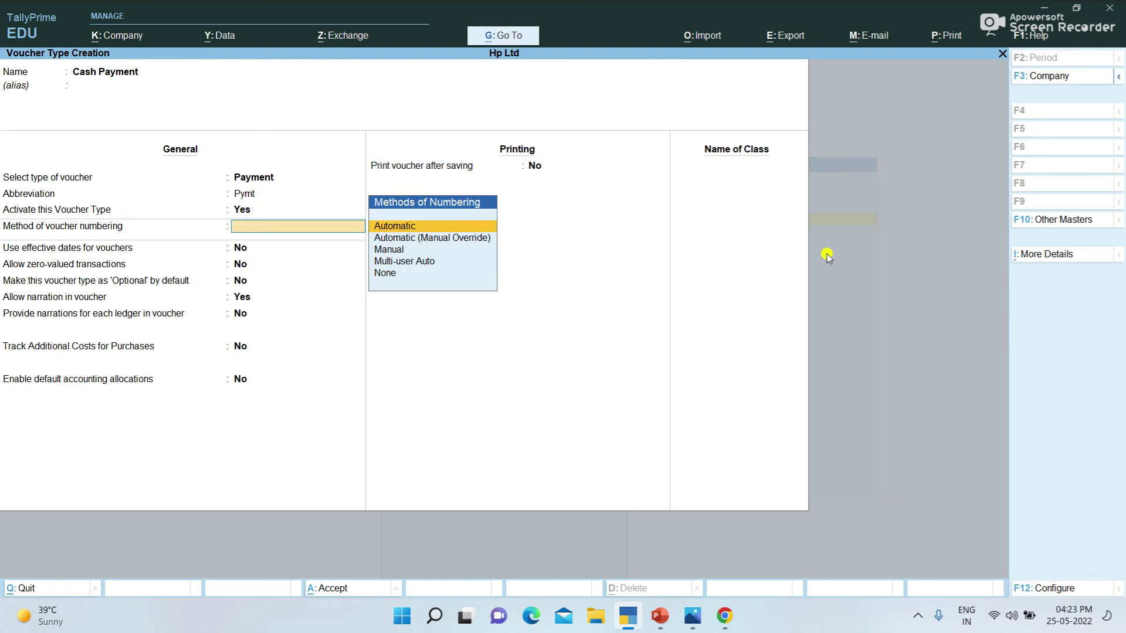
pyautogui.press('Return')
pyautogui.press('Return')
pyautogui.press('ctrl')
pyautogui.hotkey('ctrl', 'a')
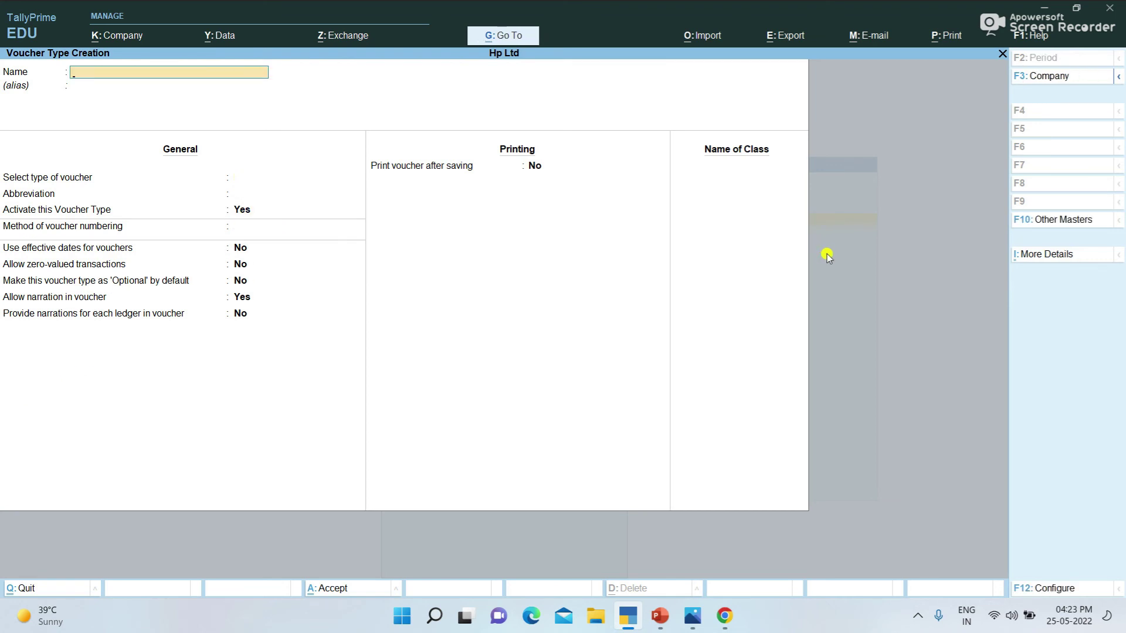
# Step: Create the 'Cash Receipt' voucher type of type Receipt with default settings
pyautogui.write('Cash Receipt')
pyautogui.press('Return')
pyautogui.press('Return')
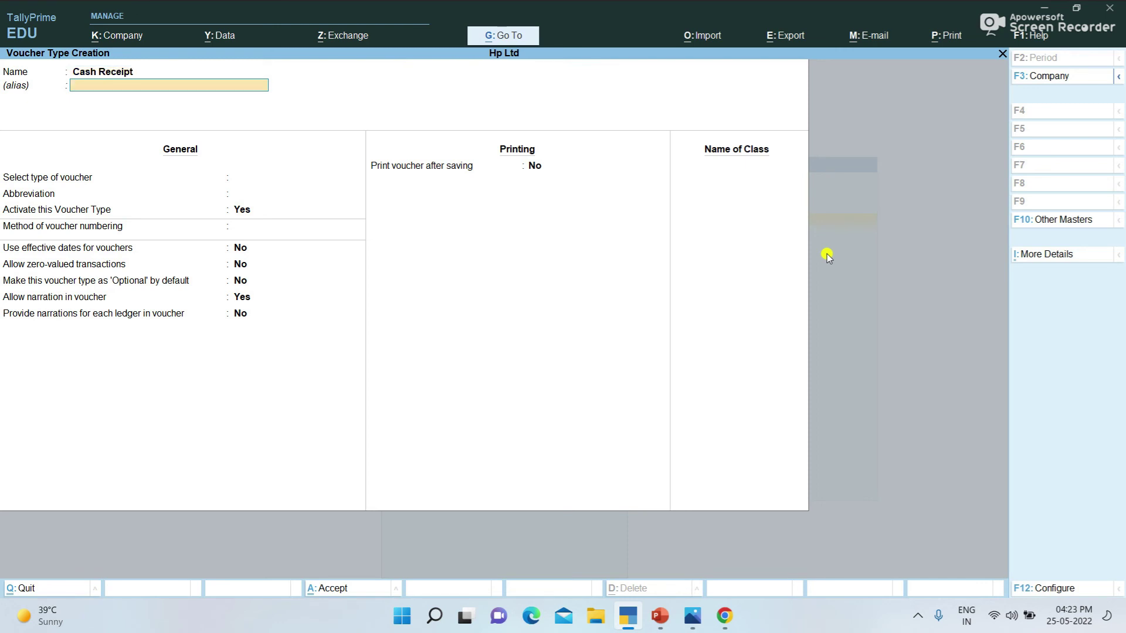
pyautogui.write('Re')
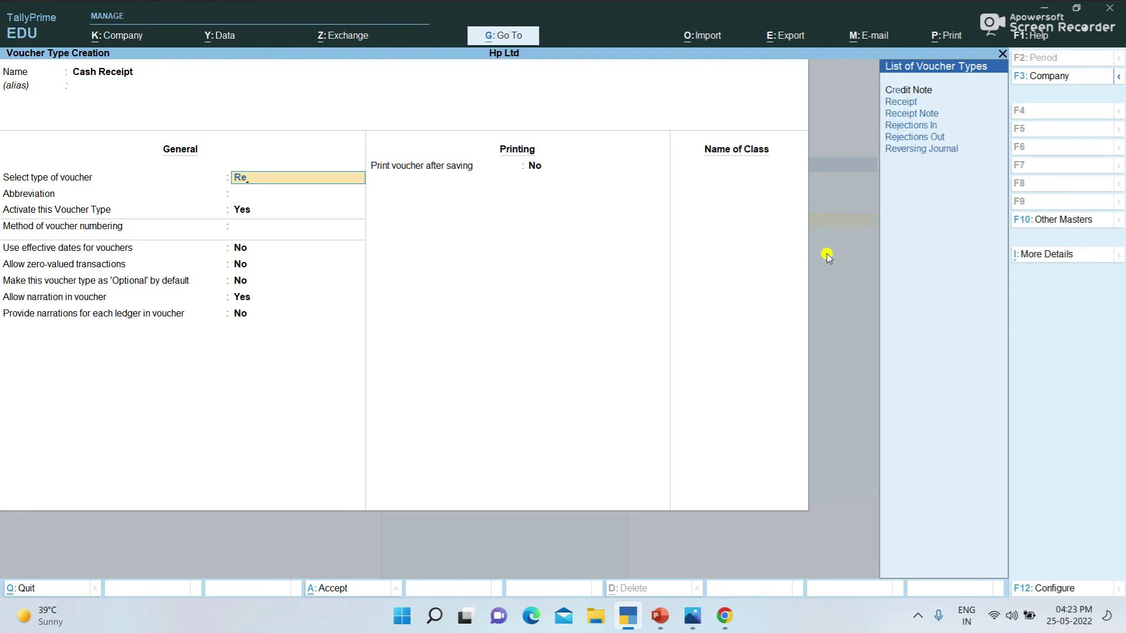
pyautogui.press('Return')
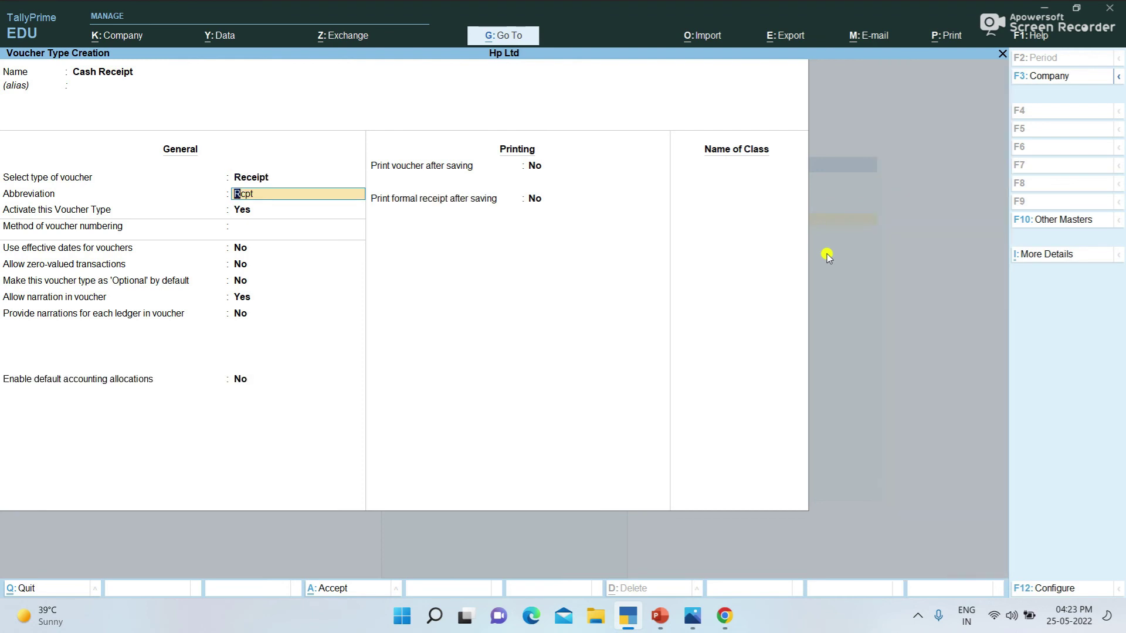
pyautogui.press('Return')
pyautogui.press('Return')
pyautogui.press('Return')
pyautogui.press('Return')
pyautogui.press('Return')
pyautogui.press('Return')
pyautogui.press('Return')
pyautogui.press('Return')
pyautogui.press('Return')
pyautogui.press('Return')
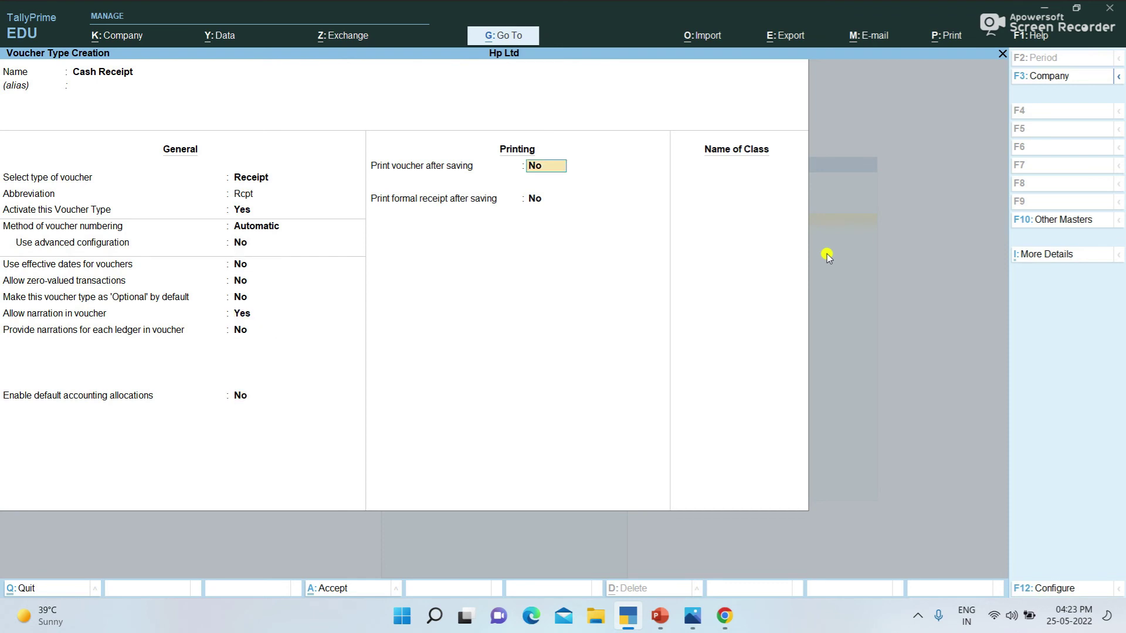
pyautogui.press('Return')
pyautogui.press('Return')
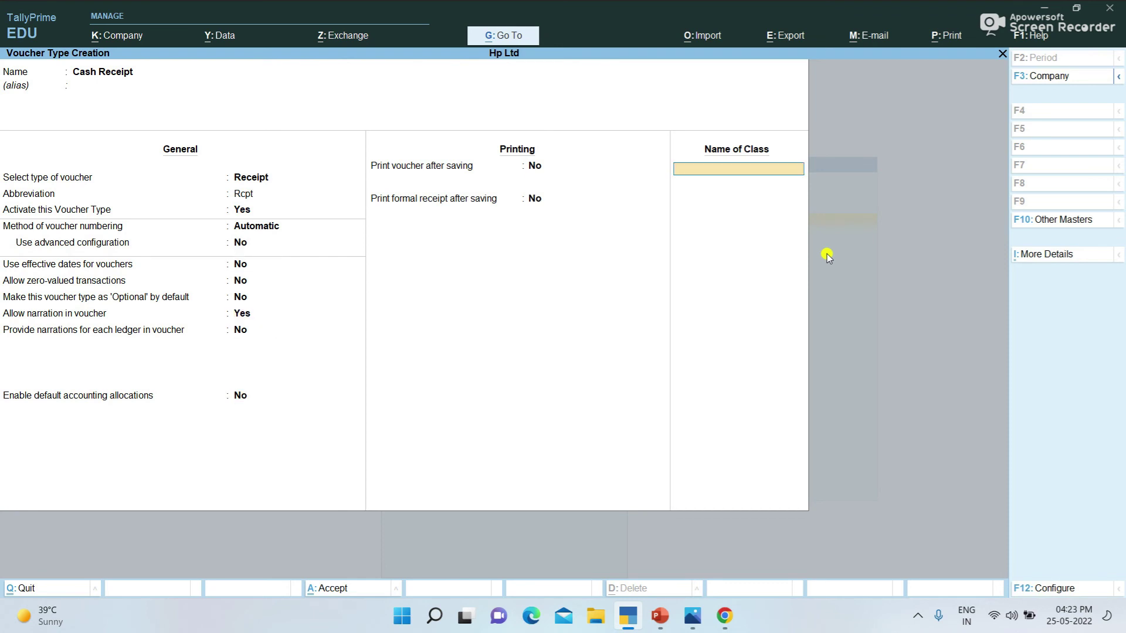
pyautogui.press('Return')
# Step: Create the 'Bank Receipt' voucher type of type Receipt, then return to Gateway
pyautogui.write('Ba')
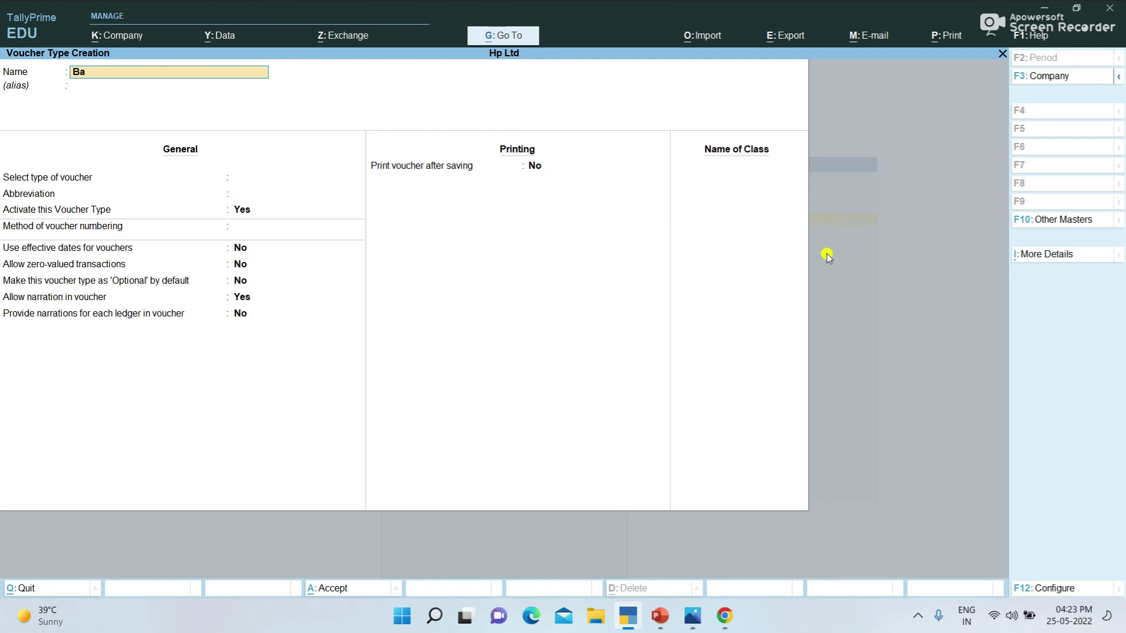
pyautogui.write('nk Receipt')
pyautogui.press('Return')
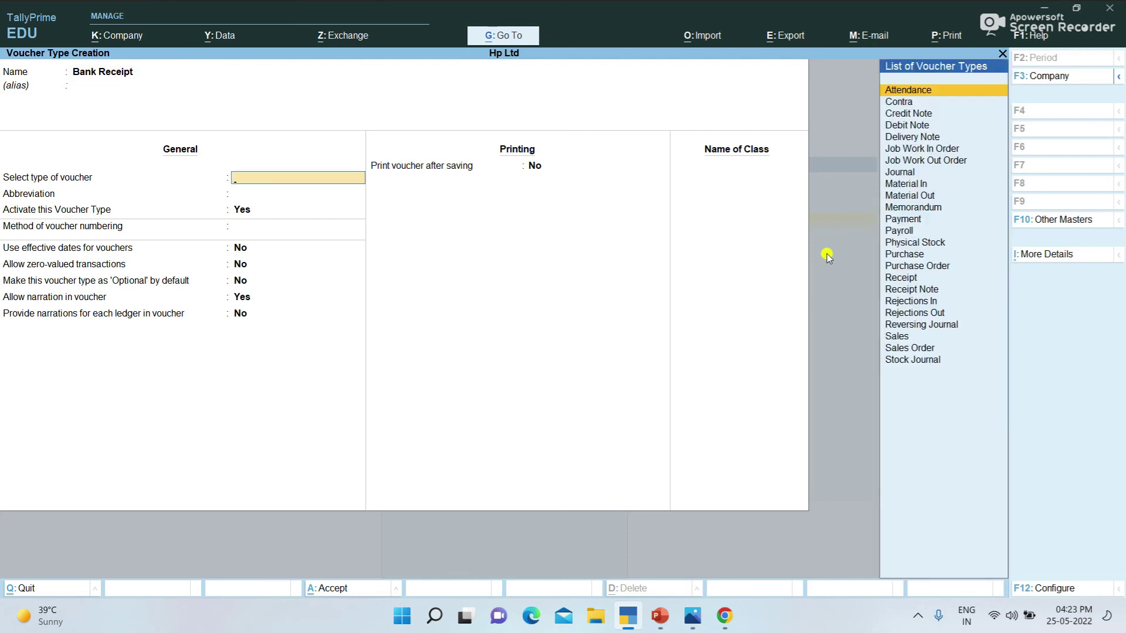
pyautogui.press('Down')
pyautogui.press('Down')
pyautogui.press('Down')
pyautogui.press('Down')
pyautogui.press('Down')
pyautogui.press('Down')
pyautogui.press('Down')
pyautogui.press('Down')
pyautogui.press('Down')
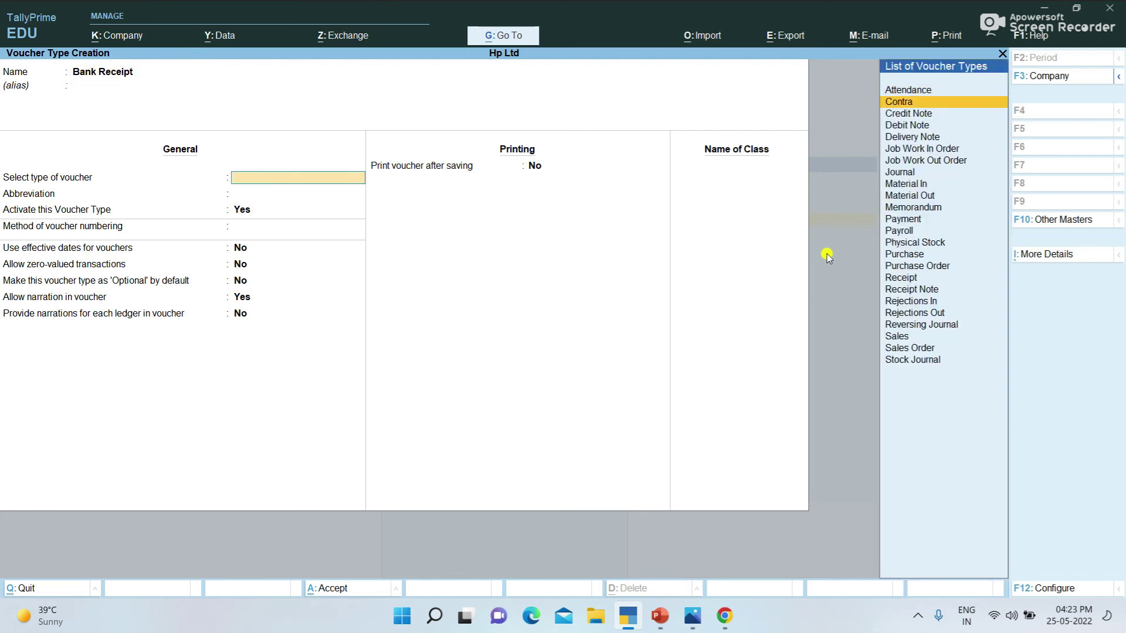
pyautogui.press('Down')
pyautogui.press('Down')
pyautogui.press('Down')
pyautogui.press('Down')
pyautogui.press('Down')
pyautogui.press('Down')
pyautogui.press('Down')
pyautogui.press('Down')
pyautogui.press('Down')
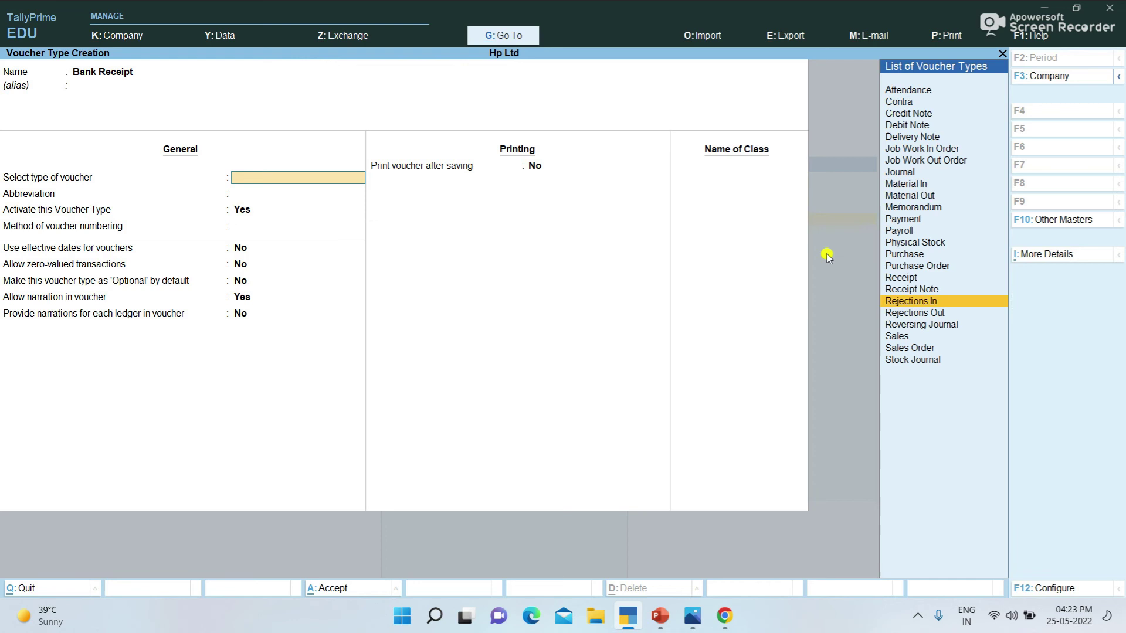
pyautogui.press('Up')
pyautogui.press('Up')
pyautogui.press('Return')
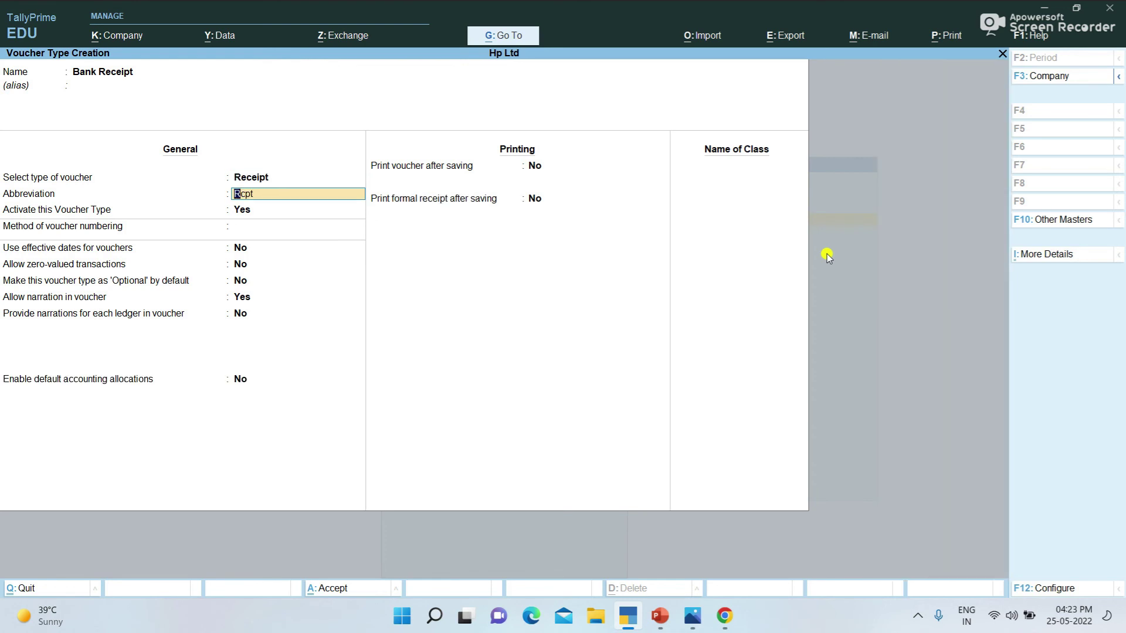
pyautogui.press('Return')
pyautogui.press('Return')
pyautogui.press('Return')
pyautogui.hotkey('ctrl', 'a')
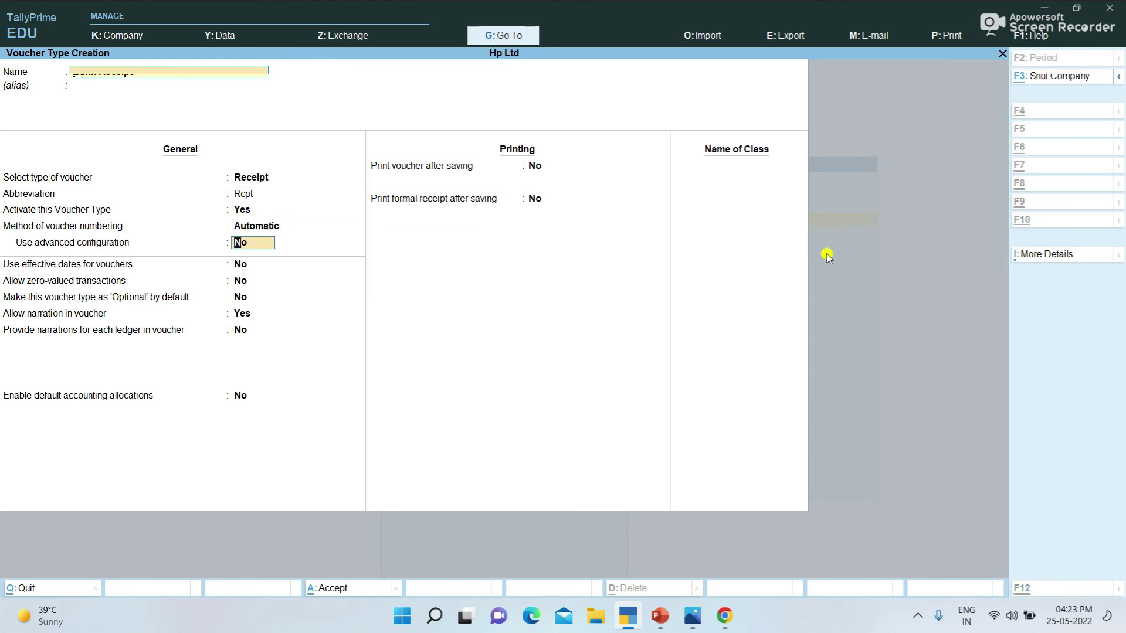
pyautogui.press('Escape')
pyautogui.press('Escape')
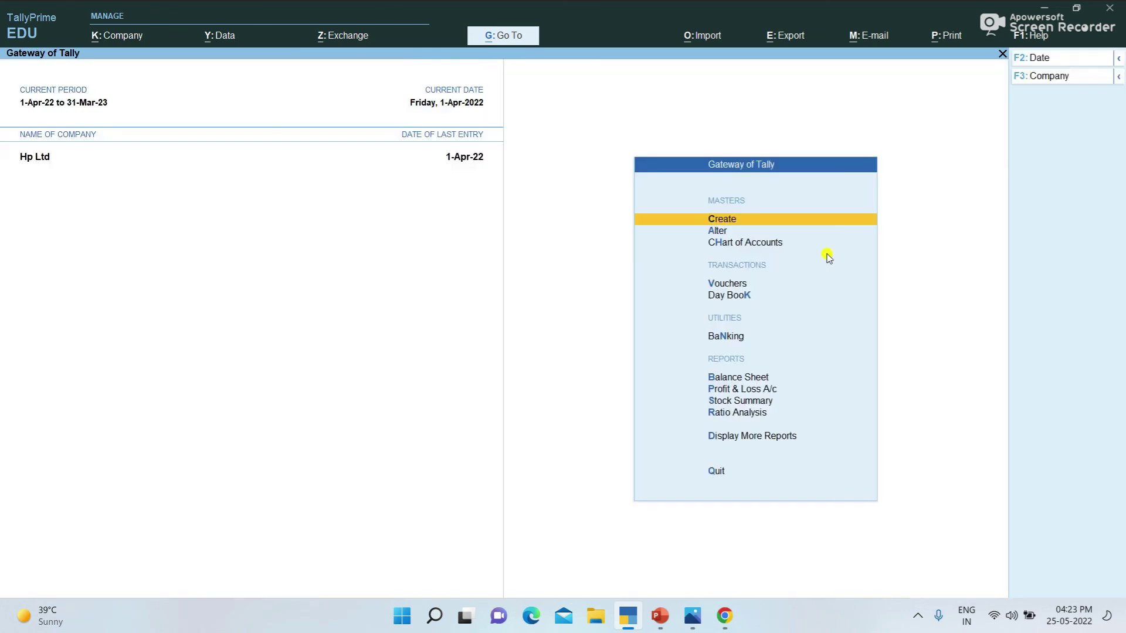
pyautogui.press('Down')
pyautogui.press('Down')
pyautogui.press('Down')
# Step: Start a Bank Paymnt voucher with Hdfc Bank as the paying account
pyautogui.press('Return')
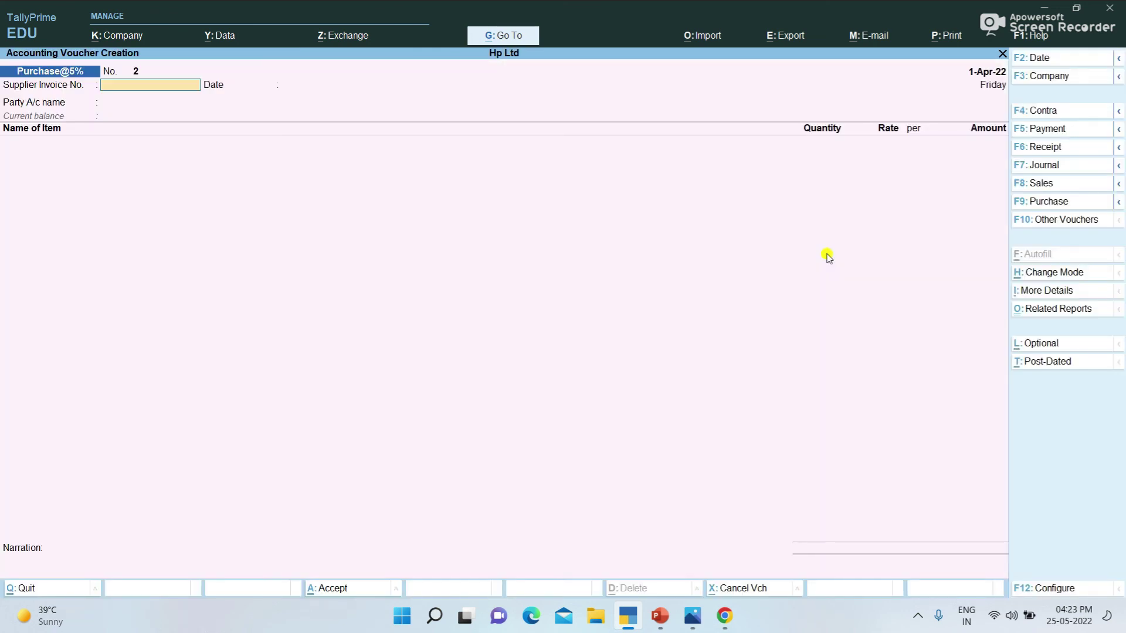
pyautogui.click(1063, 132)
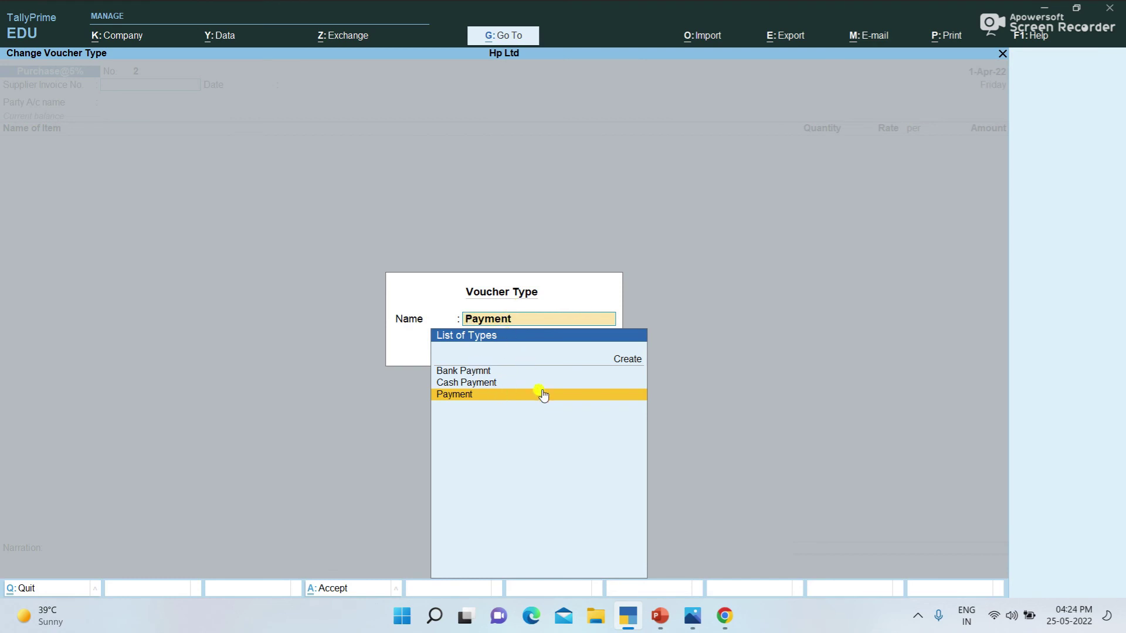
pyautogui.click(480, 371)
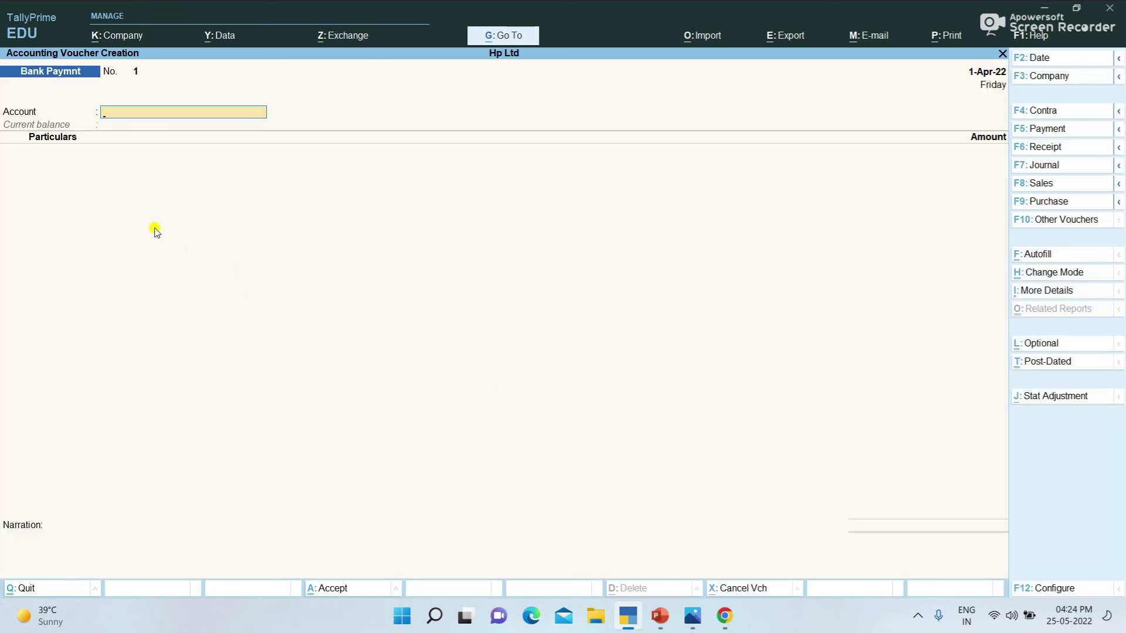
pyautogui.write('H')
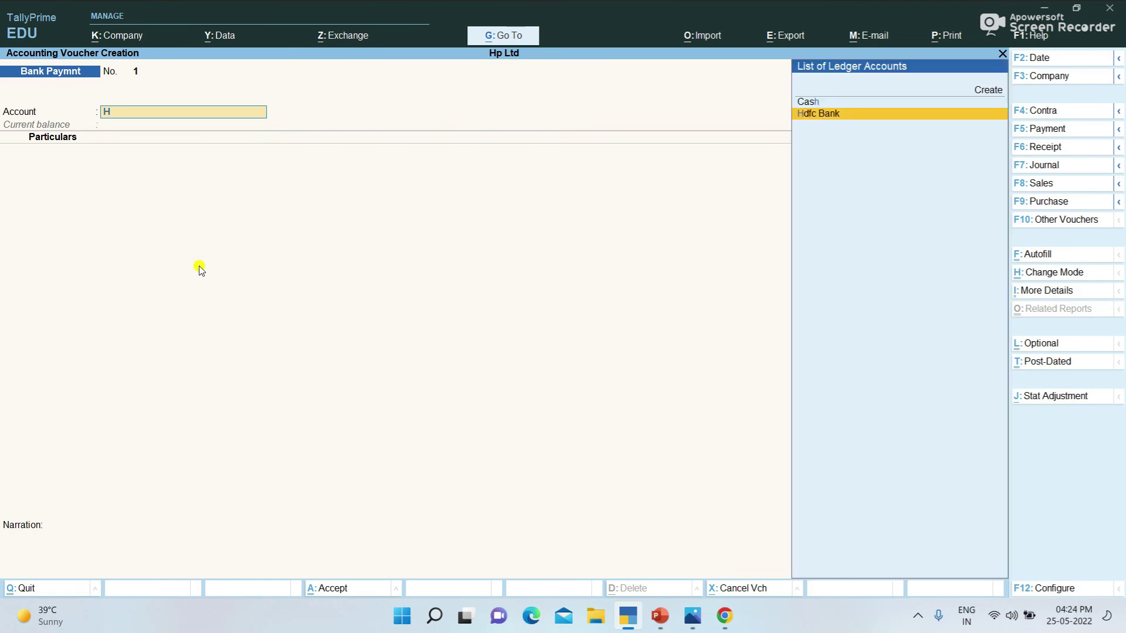
pyautogui.press('Return')
# Step: Pay 50,000 to Ss & Co on the voucher
pyautogui.write('A')
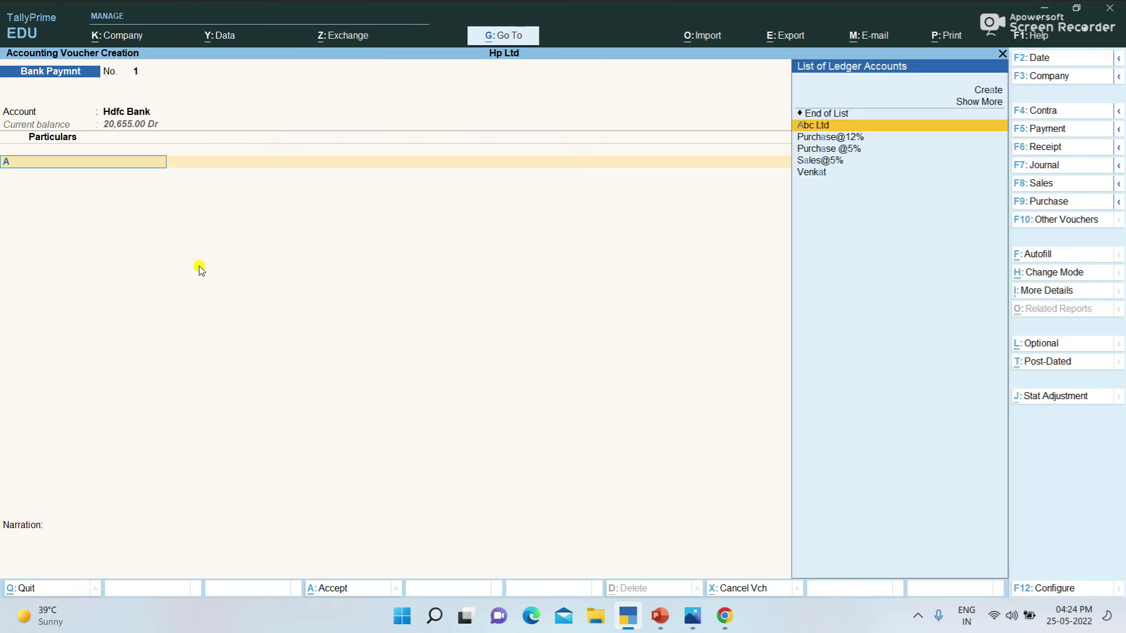
pyautogui.press('Down')
pyautogui.press('Down')
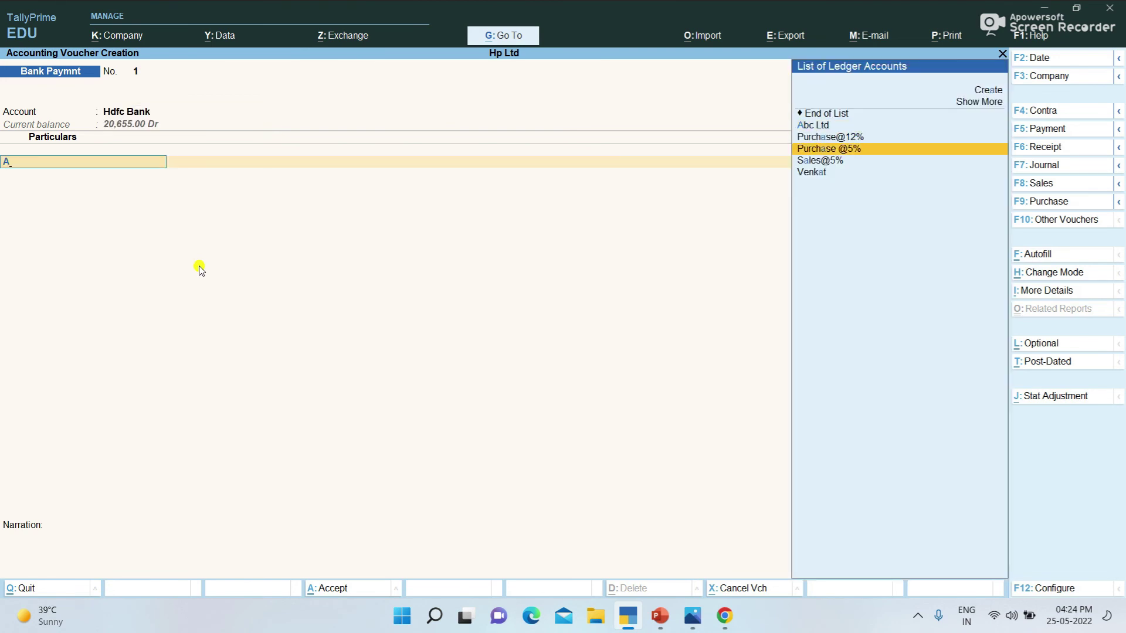
pyautogui.press('BackSpace')
pyautogui.press('Down')
pyautogui.press('Down')
pyautogui.press('Down')
pyautogui.press('Down')
pyautogui.press('Down')
pyautogui.press('Down')
pyautogui.press('Down')
pyautogui.press('Down')
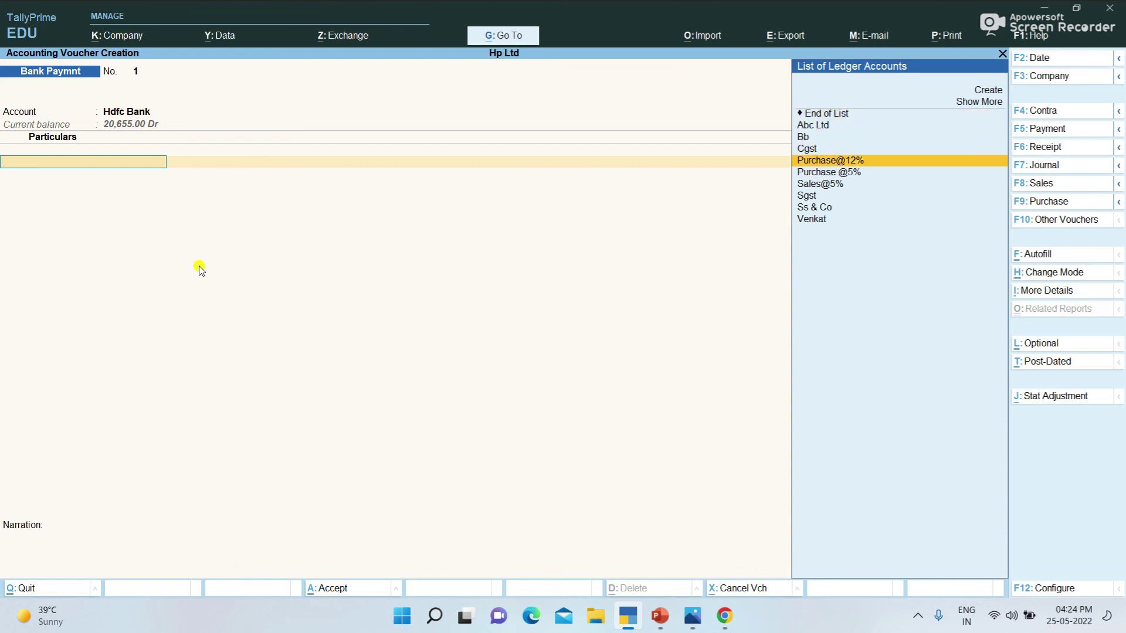
pyautogui.press('Return')
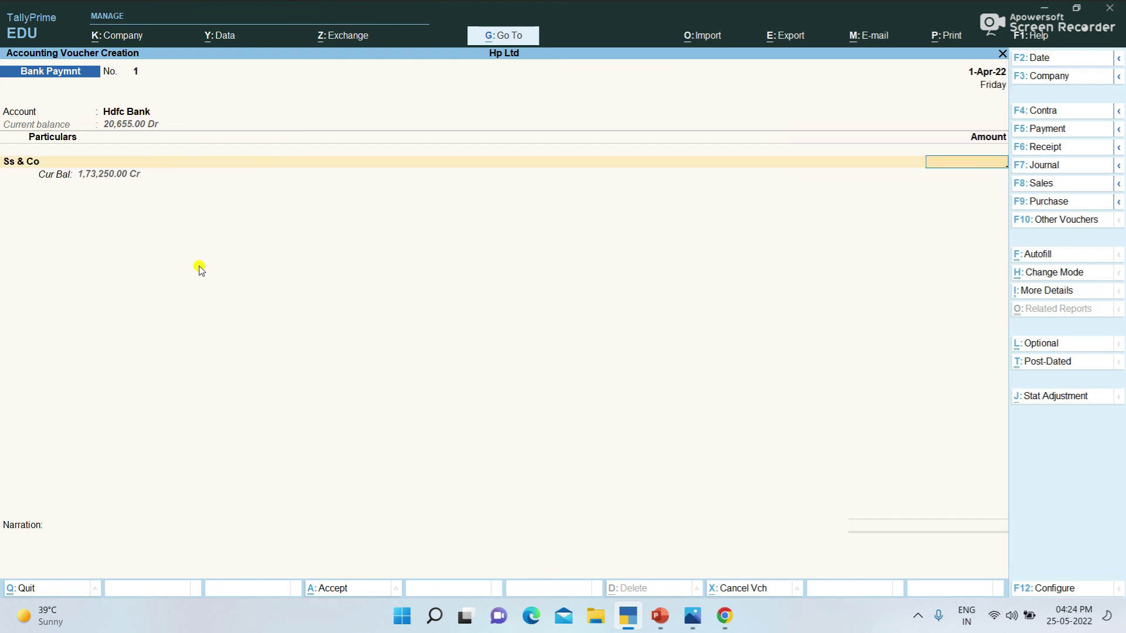
pyautogui.write('50000')
pyautogui.press('Return')
pyautogui.press('Return')
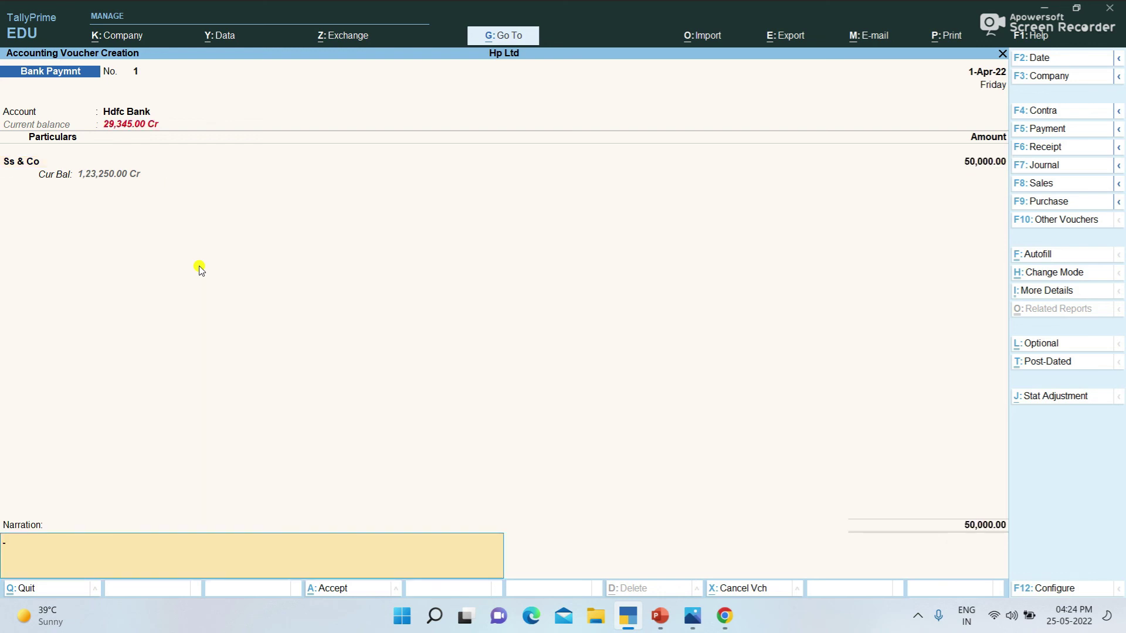
pyautogui.press('Return')
pyautogui.press('Return')
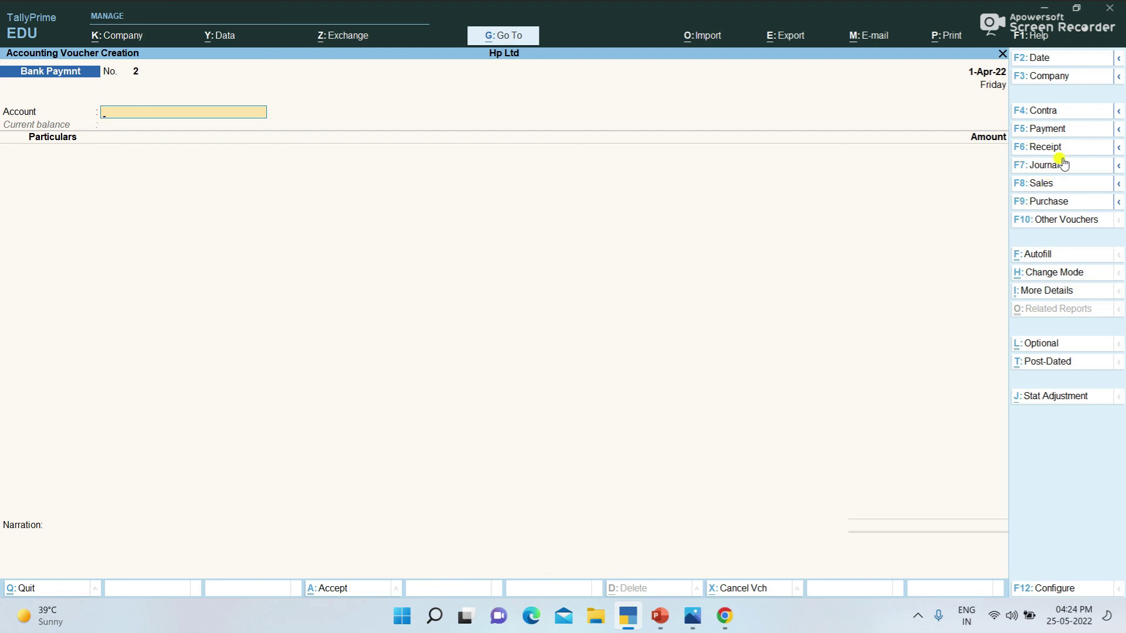
# Step: Start a Cash Payment voucher with Cash as the paying account
pyautogui.click(1069, 136)
pyautogui.press('Down')
pyautogui.press('Return')
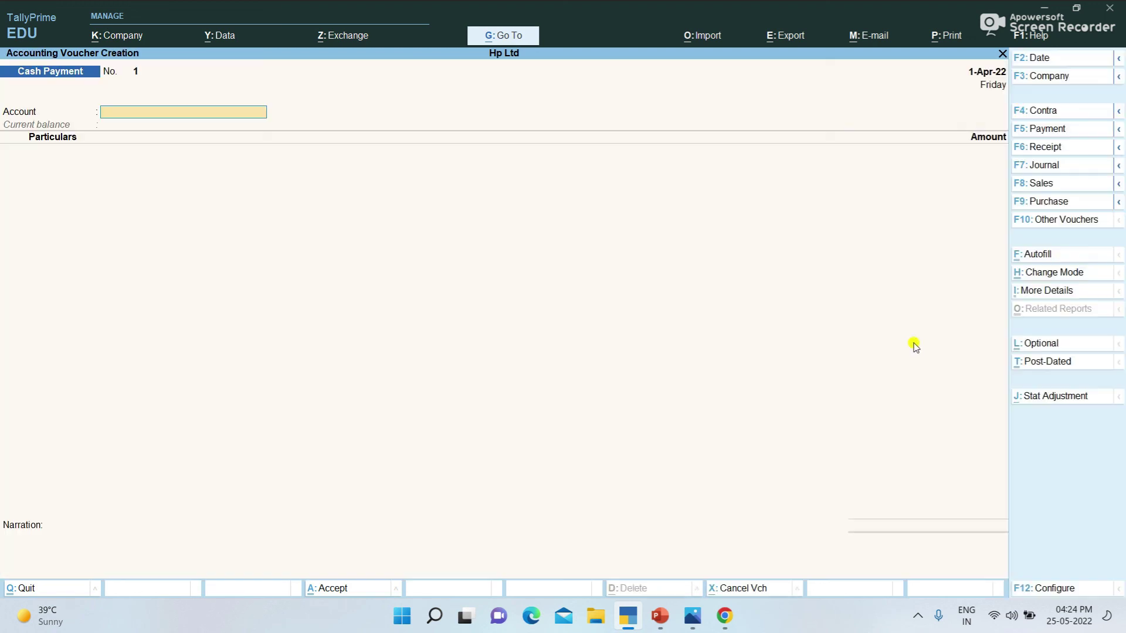
pyautogui.write('Cash')
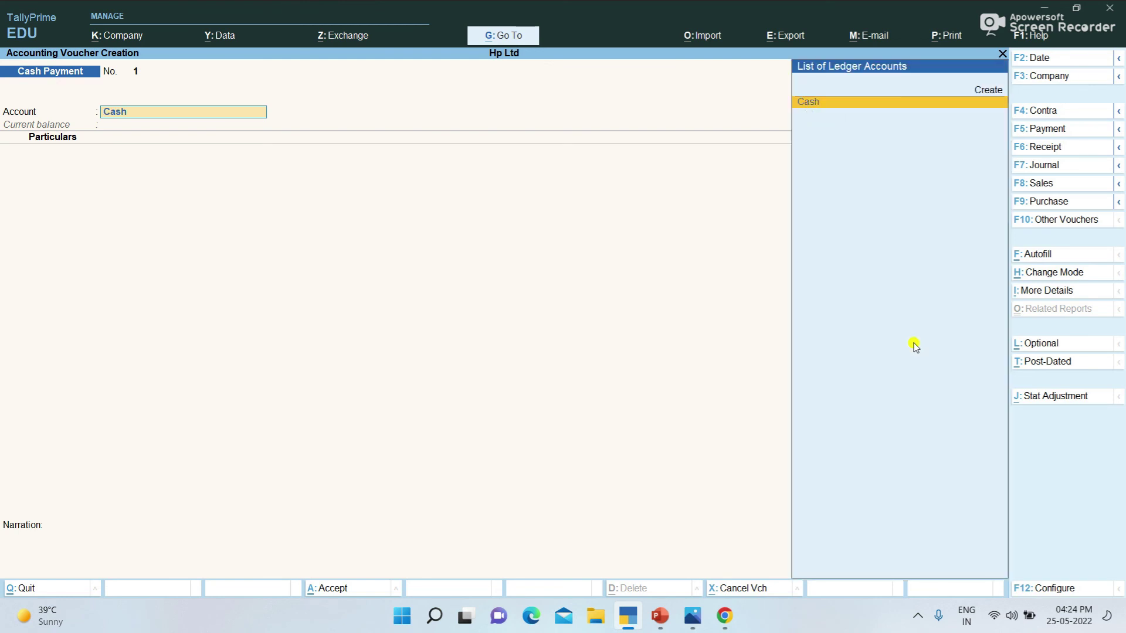
pyautogui.press('Return')
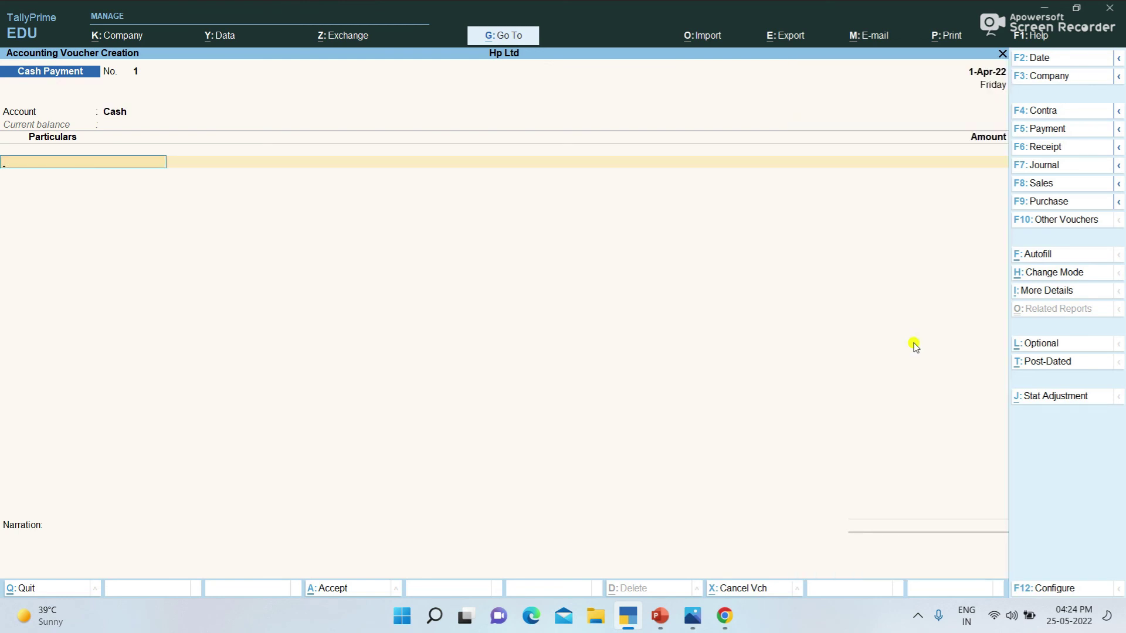
# Step: Pay 12,000 to Ss & Co and save the voucher
pyautogui.write('S')
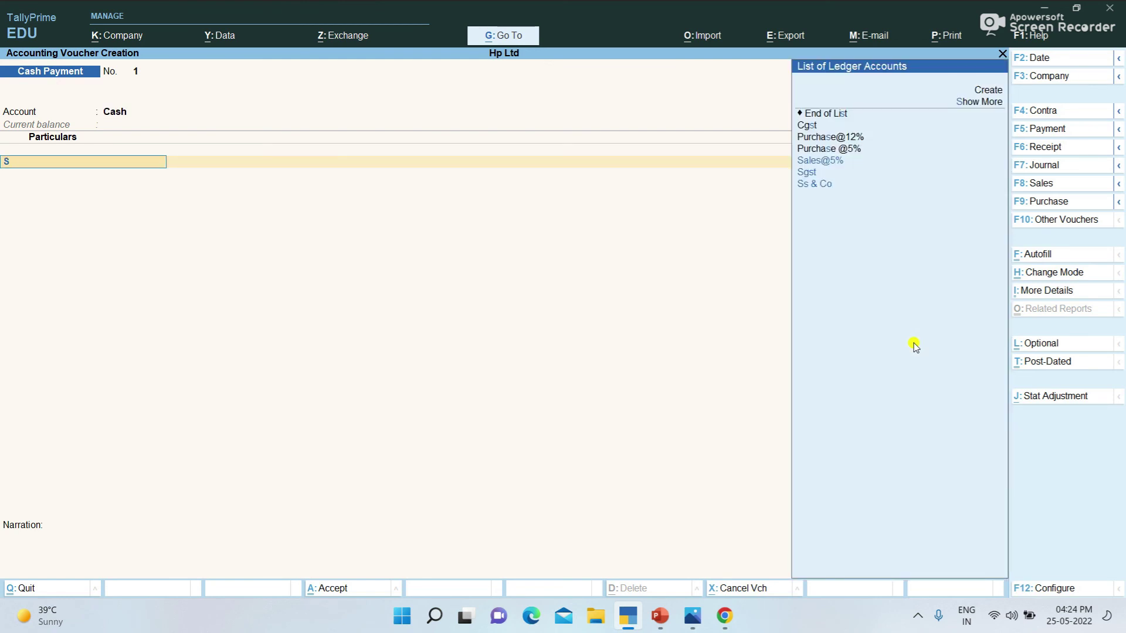
pyautogui.press('Down')
pyautogui.press('Down')
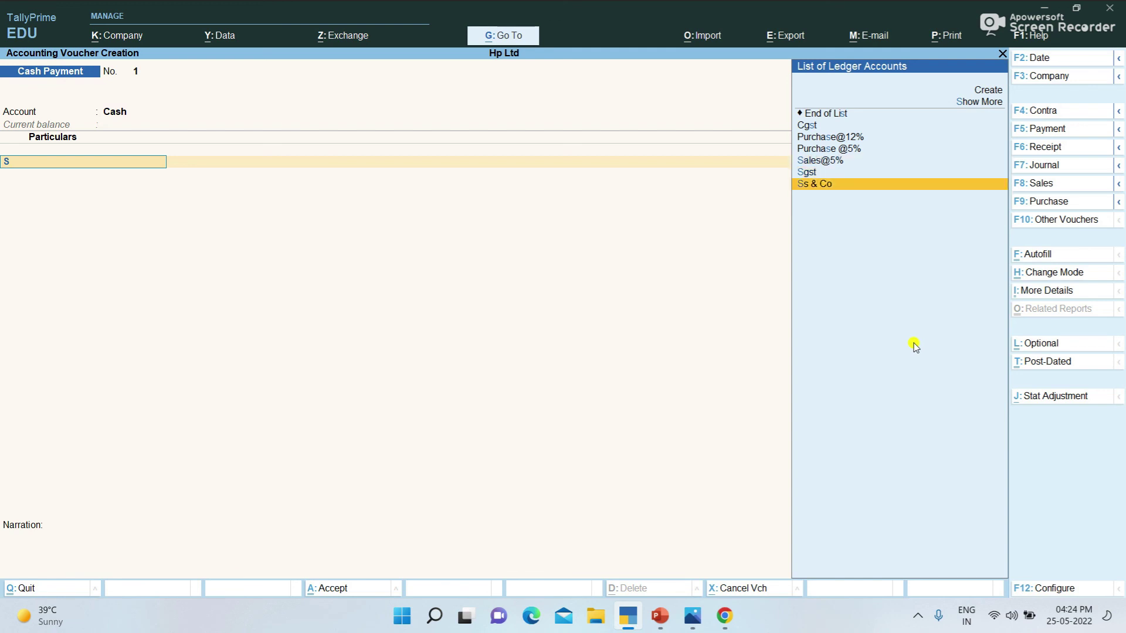
pyautogui.press('Up')
pyautogui.press('Down')
pyautogui.press('Return')
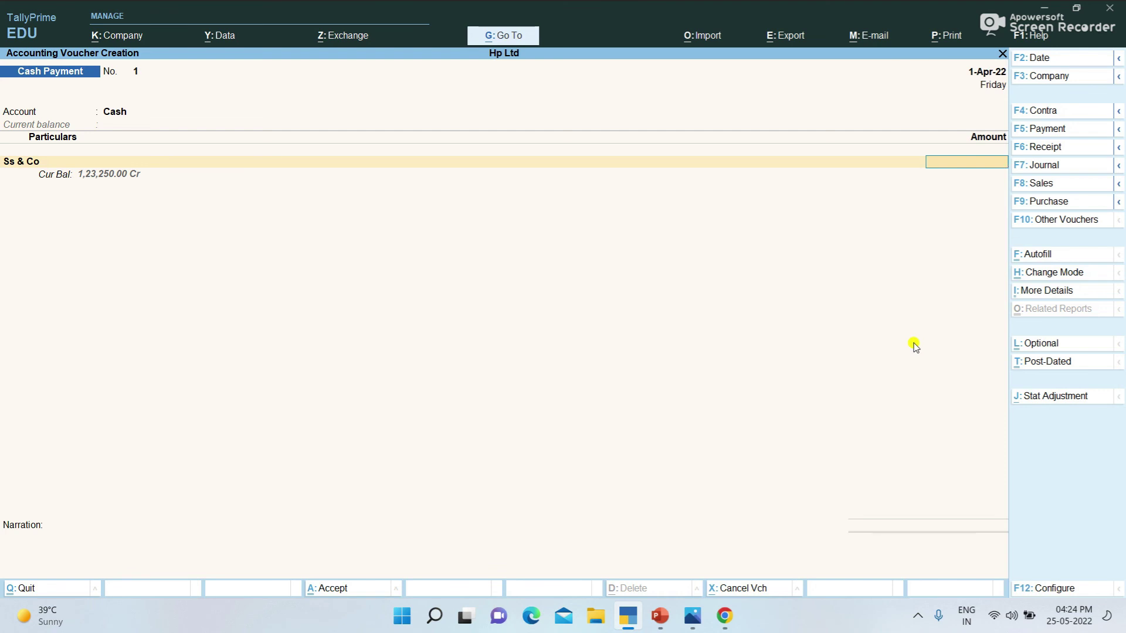
pyautogui.write('12,000')
pyautogui.press('Return')
pyautogui.press('Return')
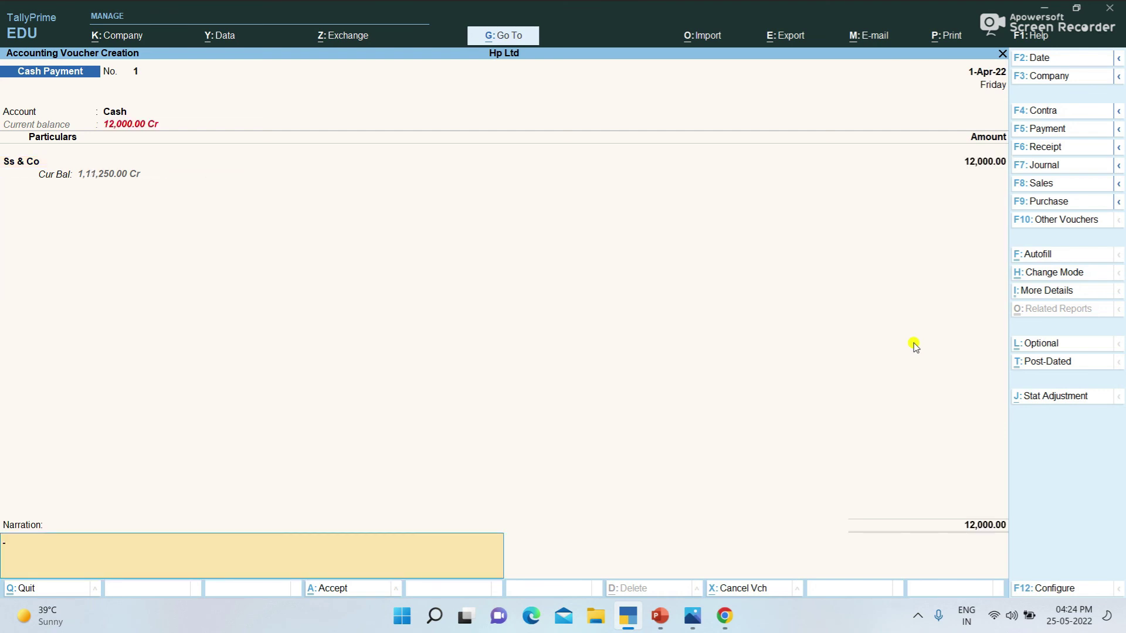
pyautogui.press('Return')
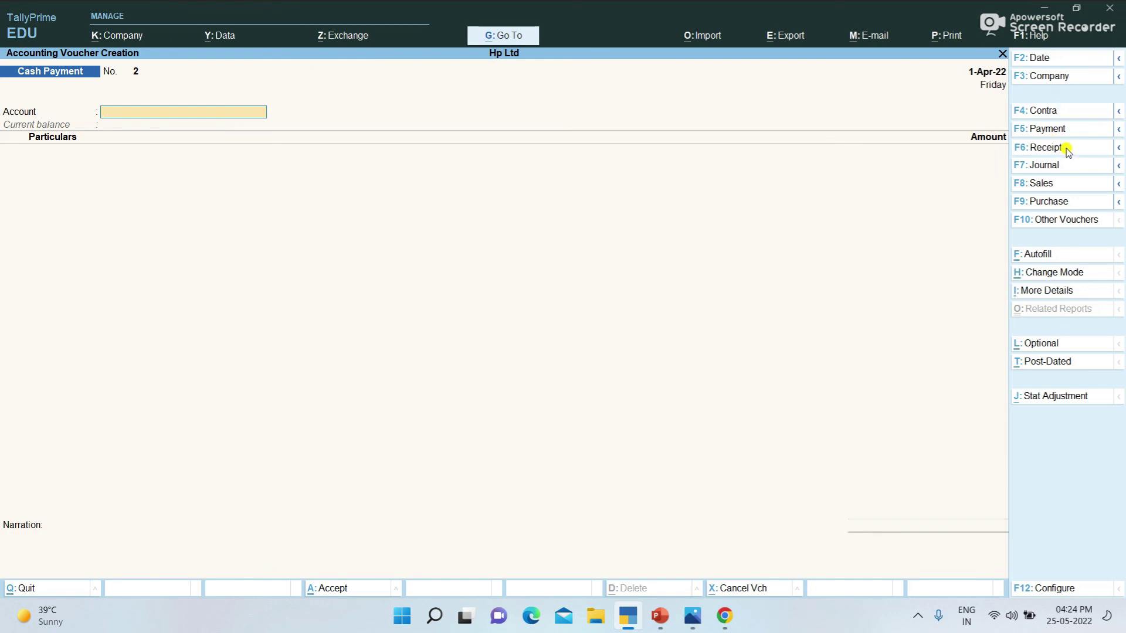
pyautogui.click(993, 147)
# Step: Record a Cash Receipt of 70,000 from Abc Ltd into Cash
pyautogui.press('Up')
pyautogui.press('Return')
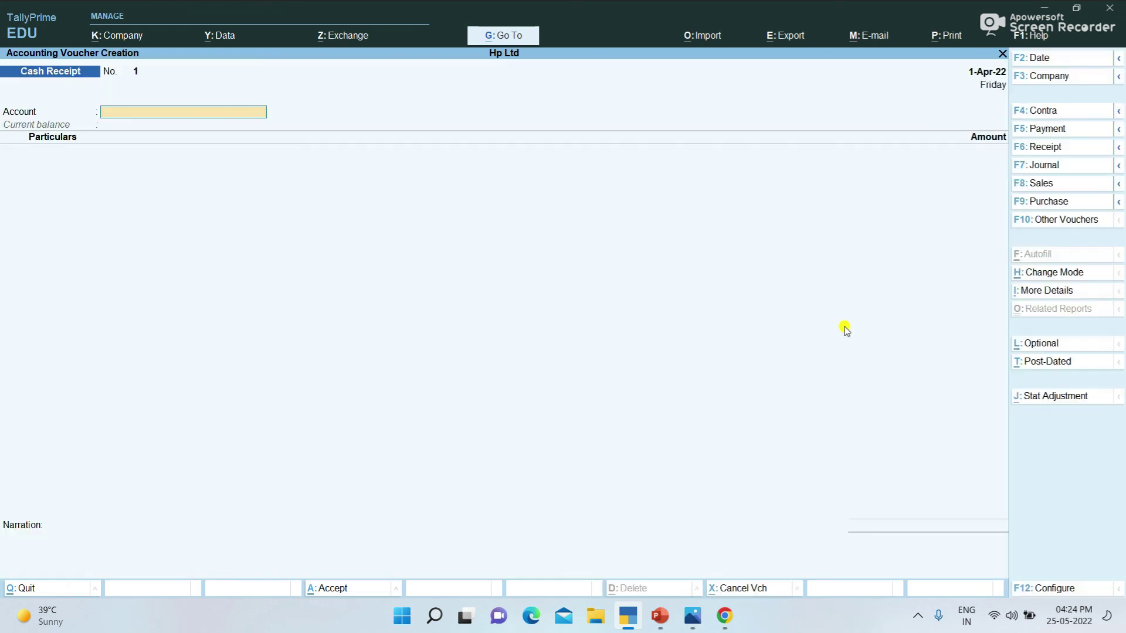
pyautogui.write('Cash')
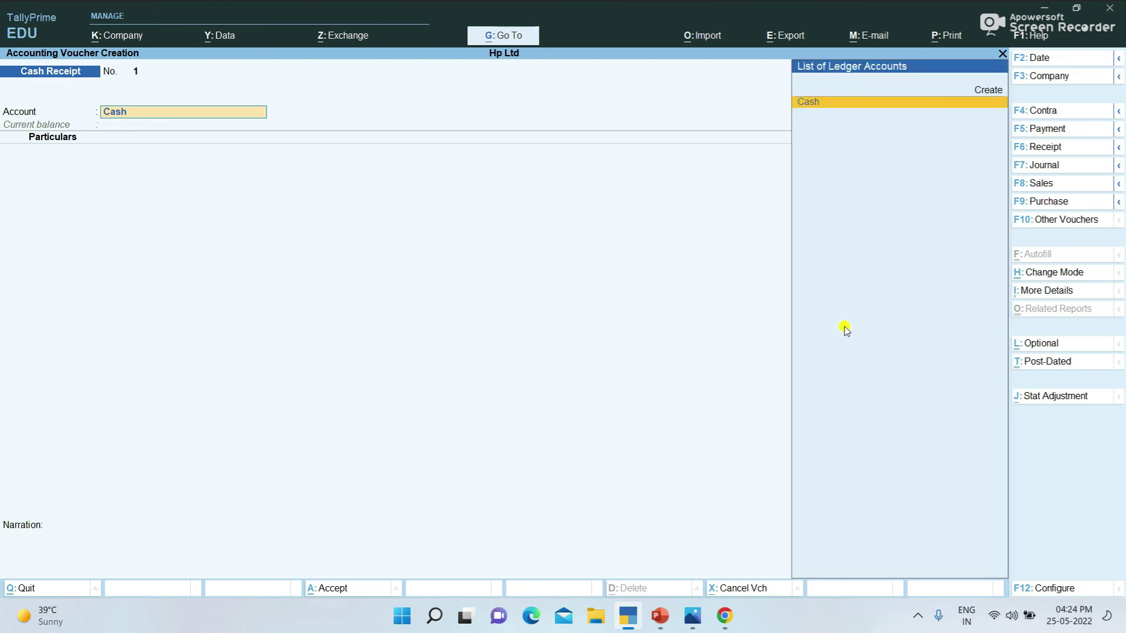
pyautogui.press('Return')
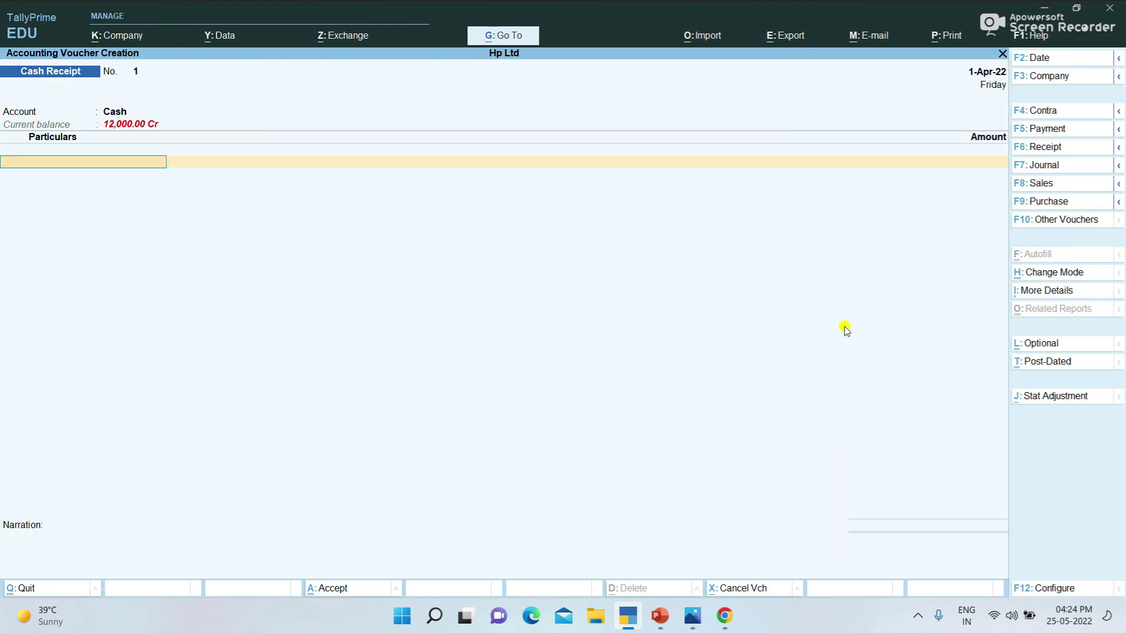
pyautogui.write('Co')
pyautogui.press('BackSpace')
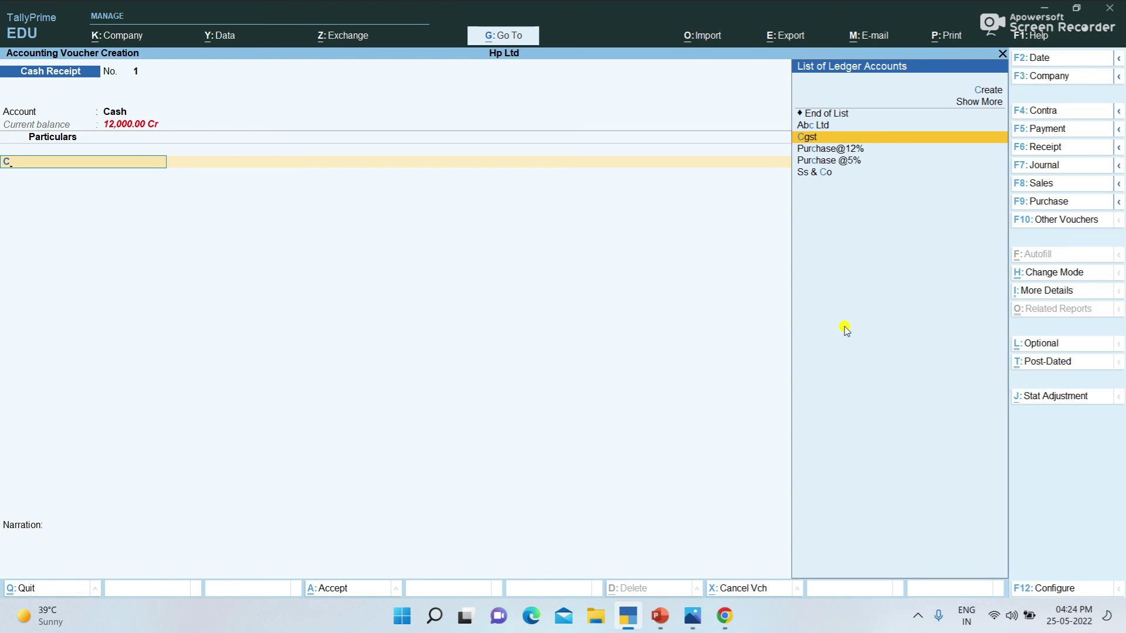
pyautogui.press('Up')
pyautogui.press('Return')
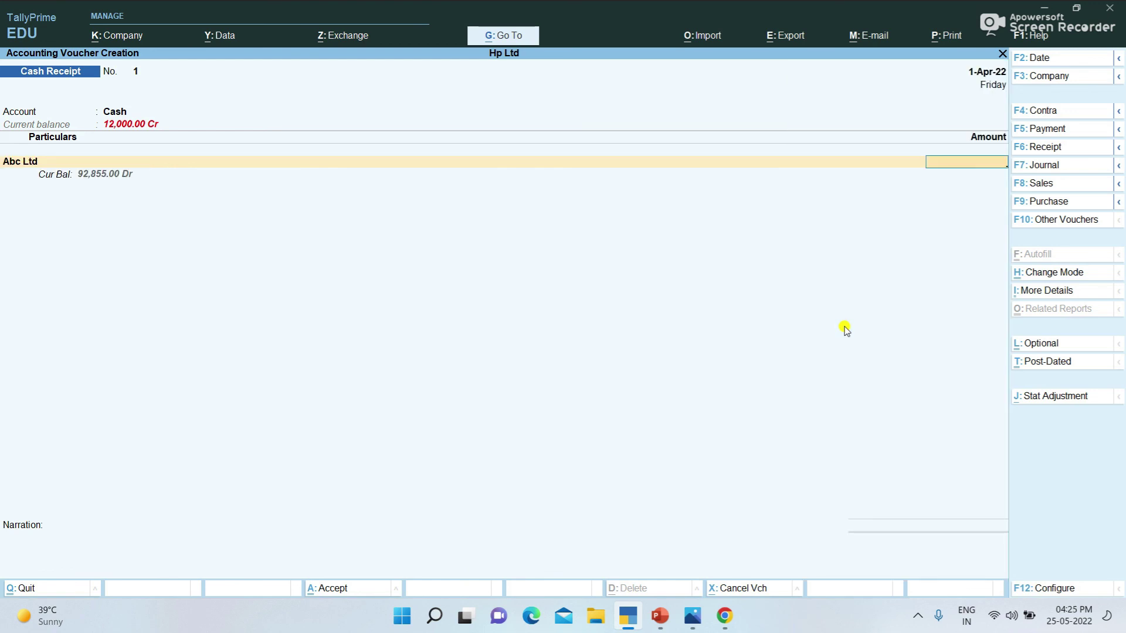
pyautogui.write('70000')
pyautogui.press('Return')
pyautogui.press('Return')
pyautogui.press('Return')
pyautogui.press('Return')
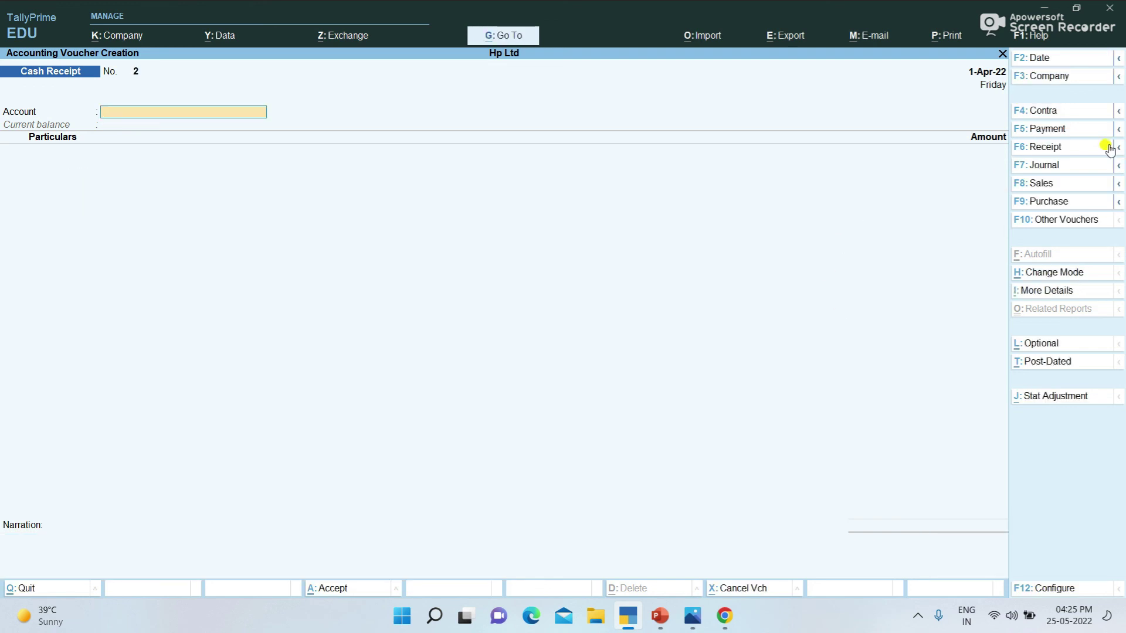
# Step: Record a Bank Receipt of 20,000 from Abc Ltd into Hdfc Bank
pyautogui.click(1063, 151)
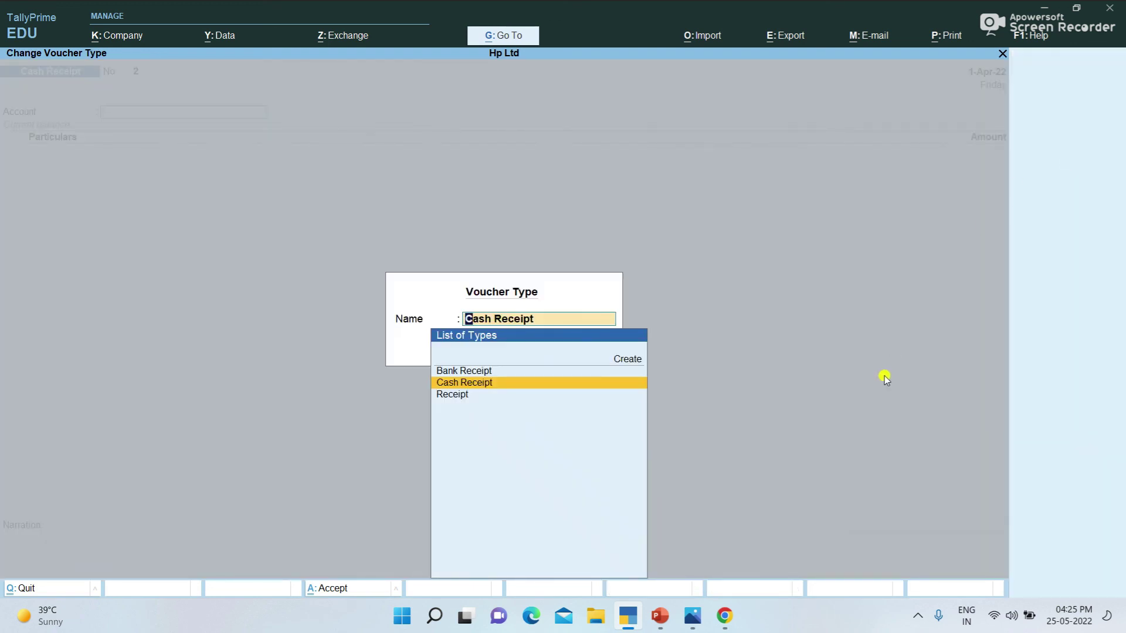
pyautogui.press('Up')
pyautogui.press('Return')
pyautogui.write('h')
pyautogui.press('Return')
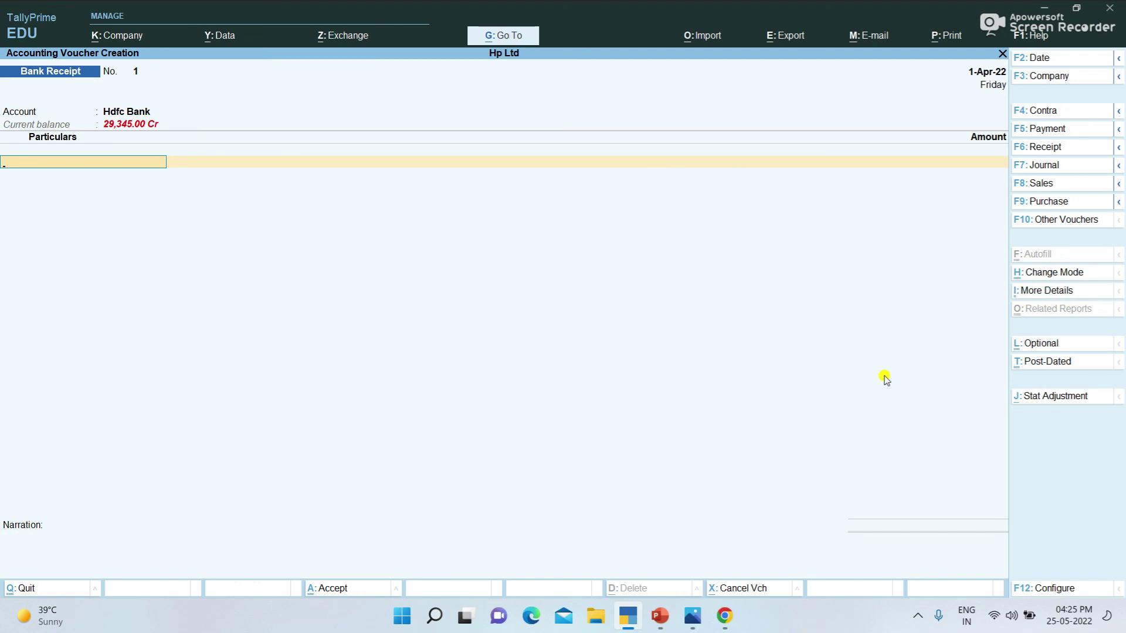
pyautogui.write('a')
pyautogui.press('Return')
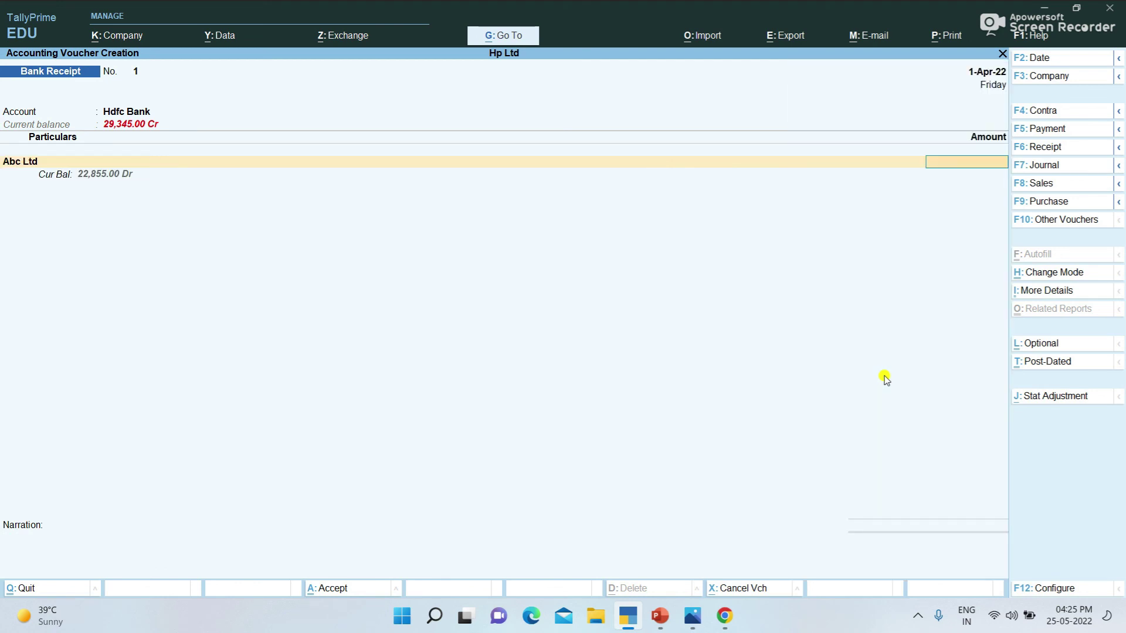
pyautogui.write('20,000')
pyautogui.press('Return')
pyautogui.press('Return')
pyautogui.press('Return')
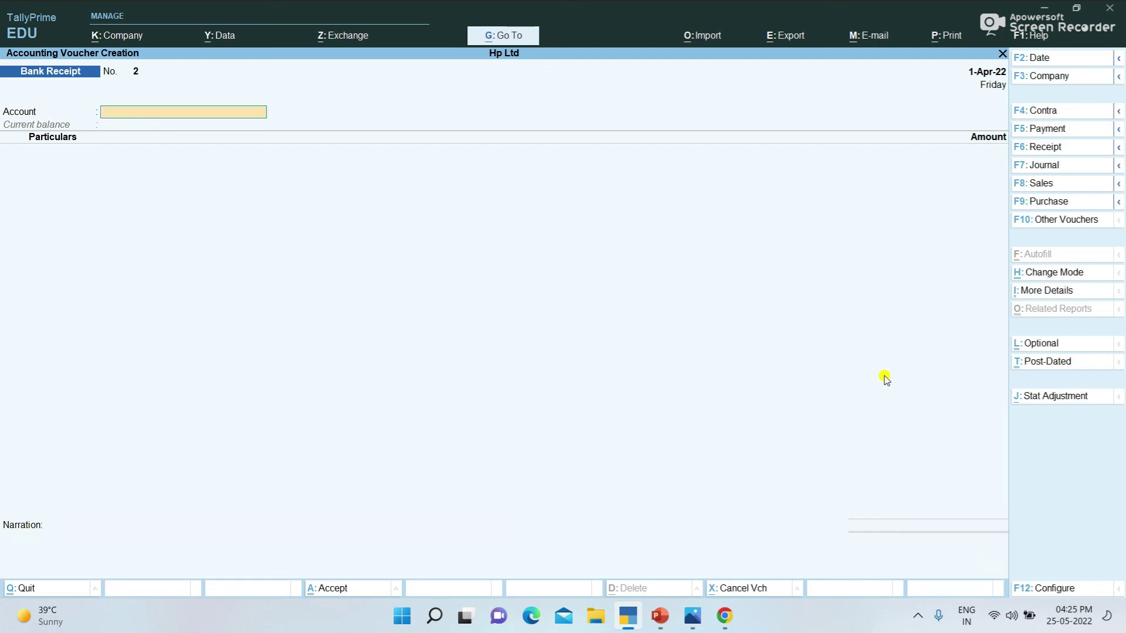
pyautogui.press('Escape')
# Step: Leave voucher entry and open the Cash/Bank Book(s) summary under Account Books
pyautogui.press('y')
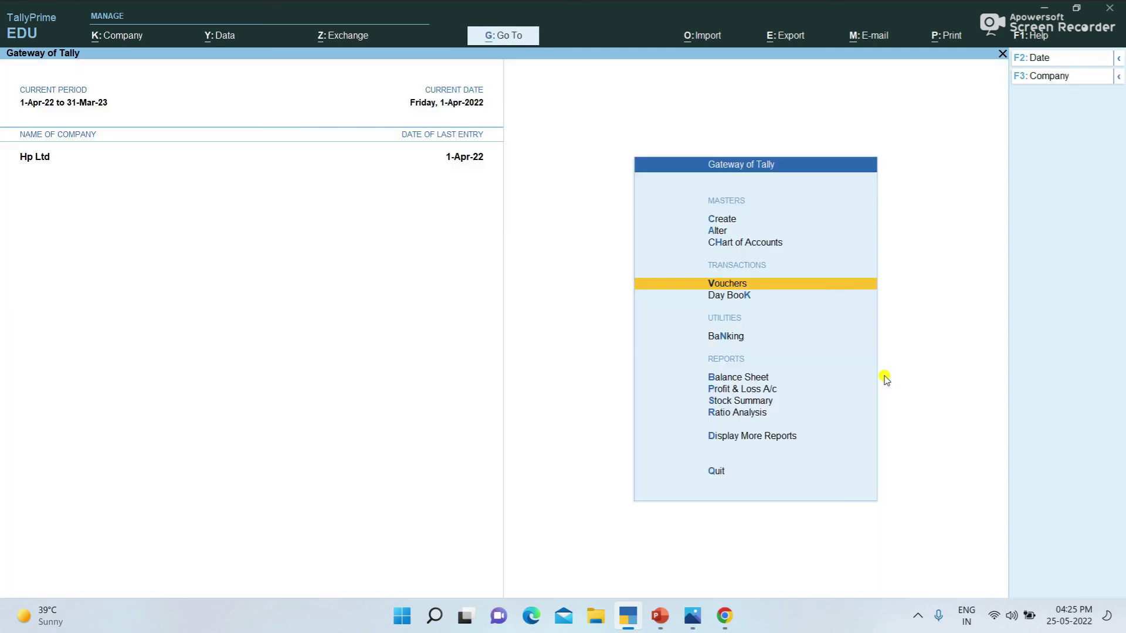
pyautogui.press('Down')
pyautogui.press('Down')
pyautogui.press('Down')
pyautogui.press('Down')
pyautogui.press('Down')
pyautogui.press('Down')
pyautogui.press('Down')
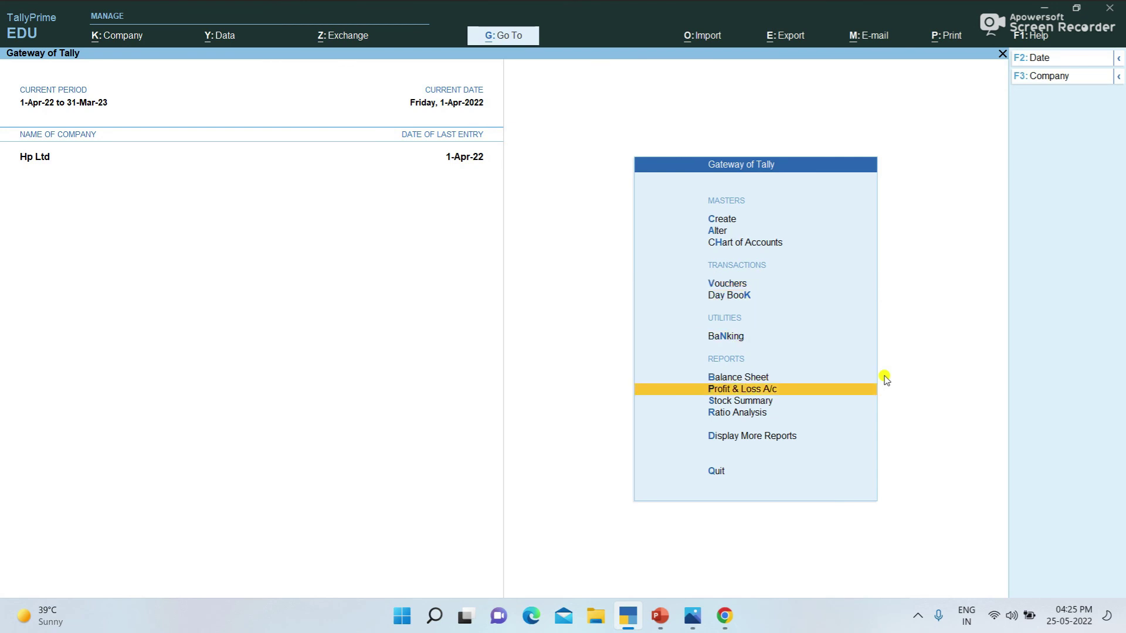
pyautogui.press('Return')
pyautogui.press('Down')
pyautogui.press('Down')
pyautogui.press('Down')
pyautogui.press('Down')
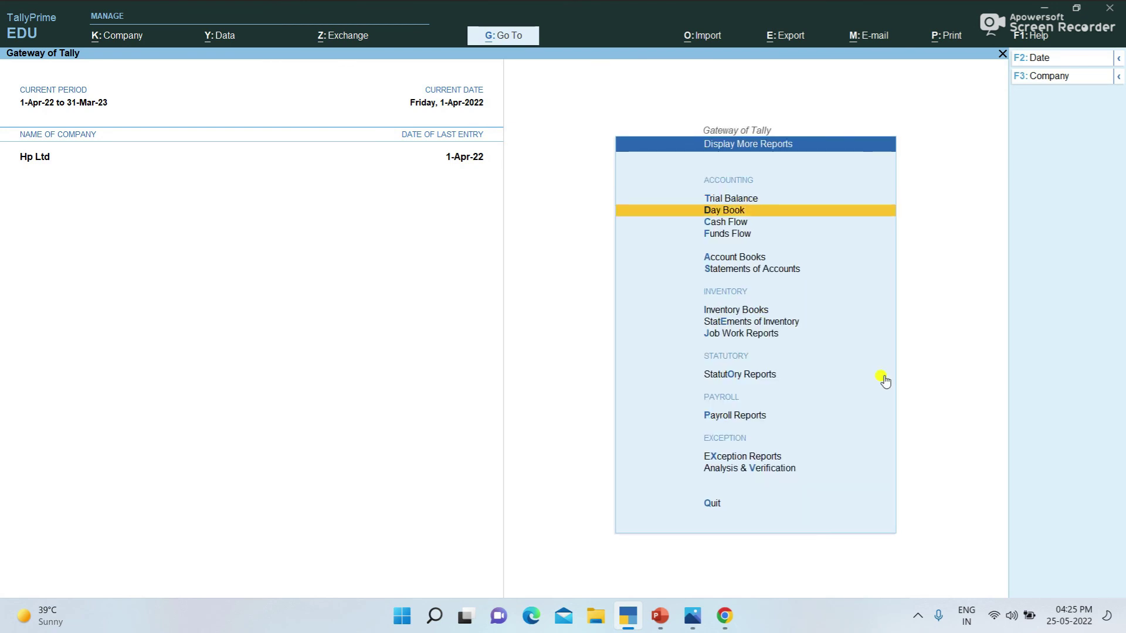
pyautogui.press('Return')
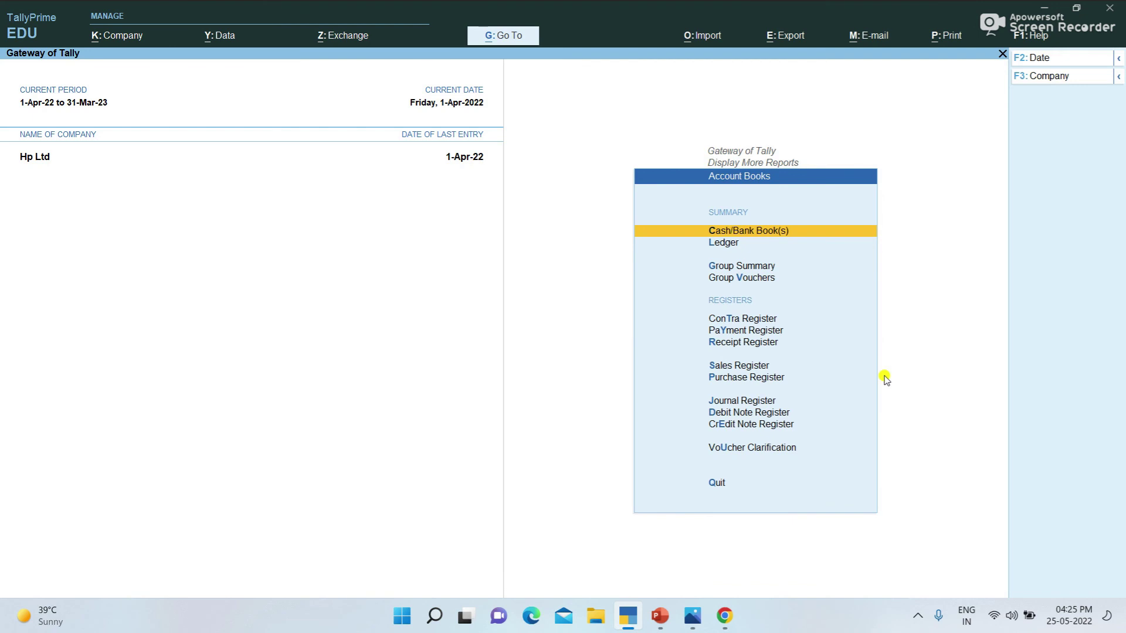
pyautogui.press('Return')
# Step: Review the Cash (58,000) and Hdfc Bank (9,345 credit) monthly summaries
pyautogui.press('Down')
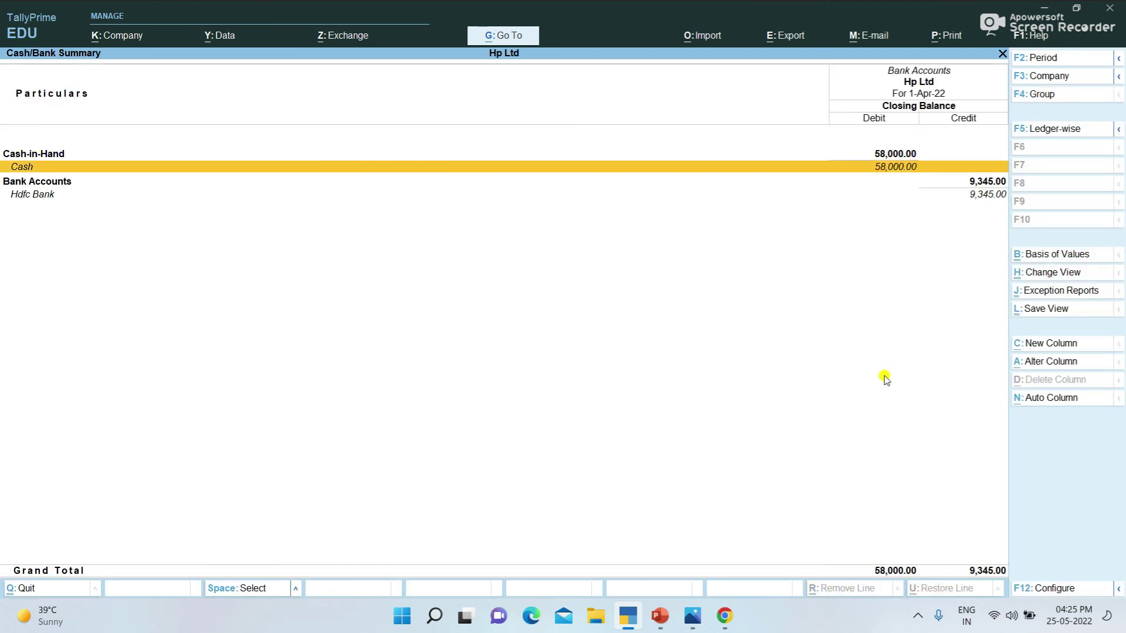
pyautogui.press('Return')
pyautogui.press('Return')
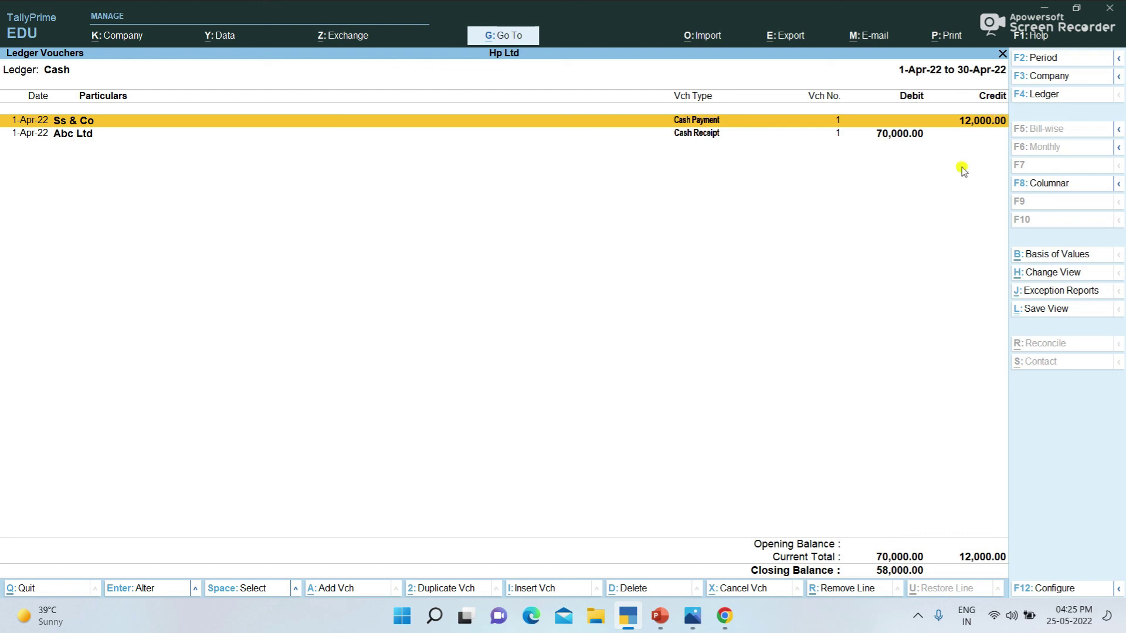
pyautogui.press('Escape')
pyautogui.press('Escape')
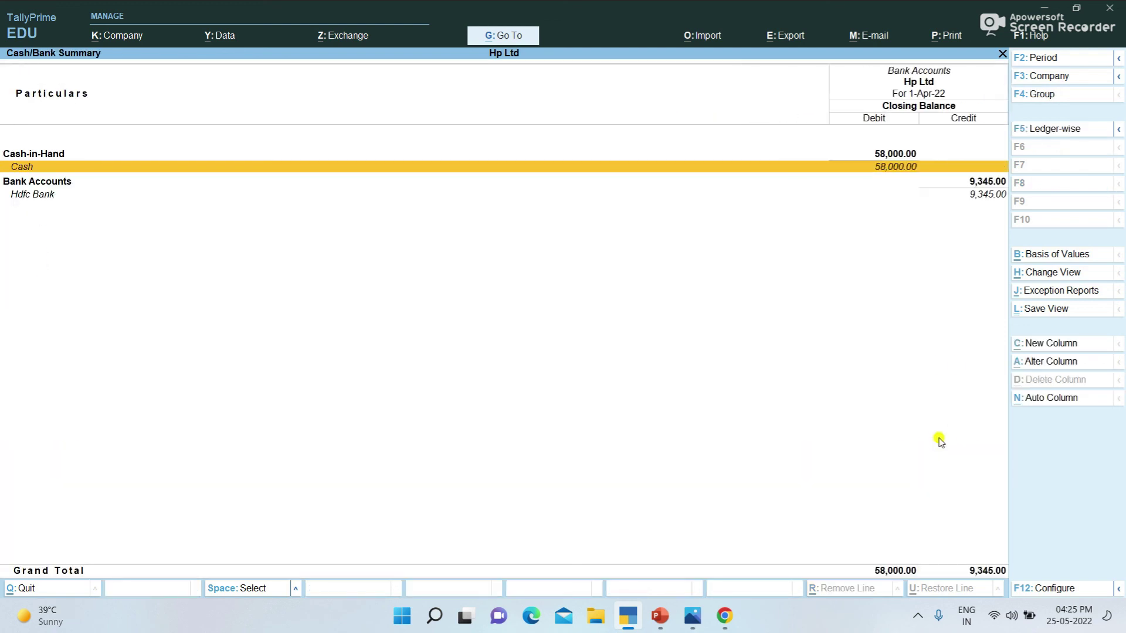
pyautogui.press('Down')
pyautogui.press('Return')
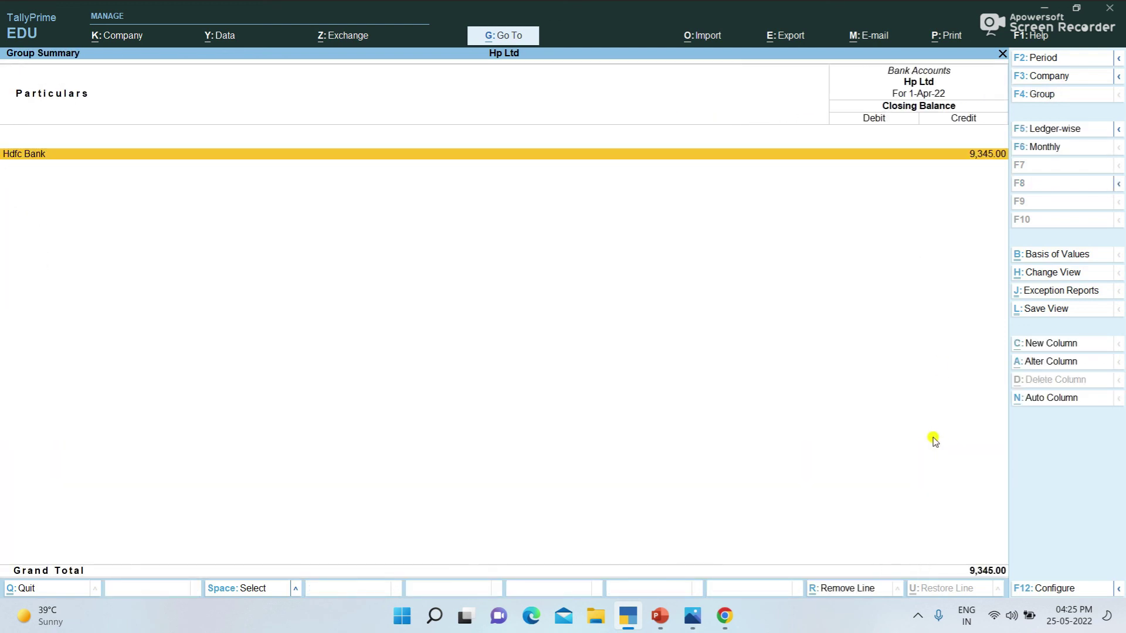
pyautogui.press('Return')
pyautogui.press('Return')
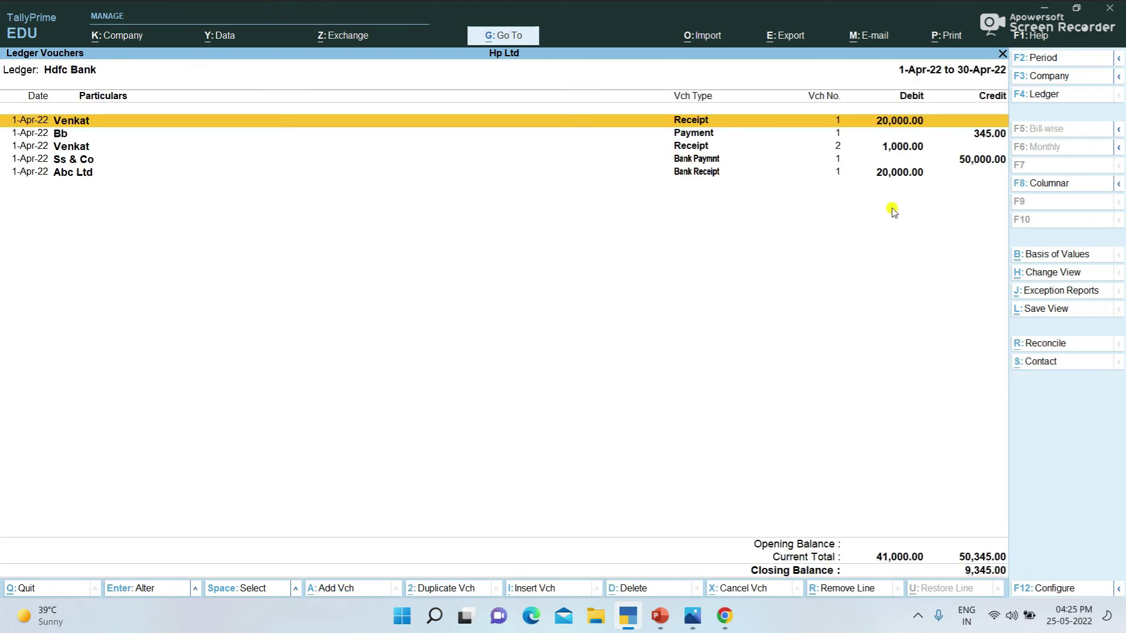
pyautogui.press('Escape')
pyautogui.press('Escape')
pyautogui.press('Escape')
pyautogui.press('Escape')
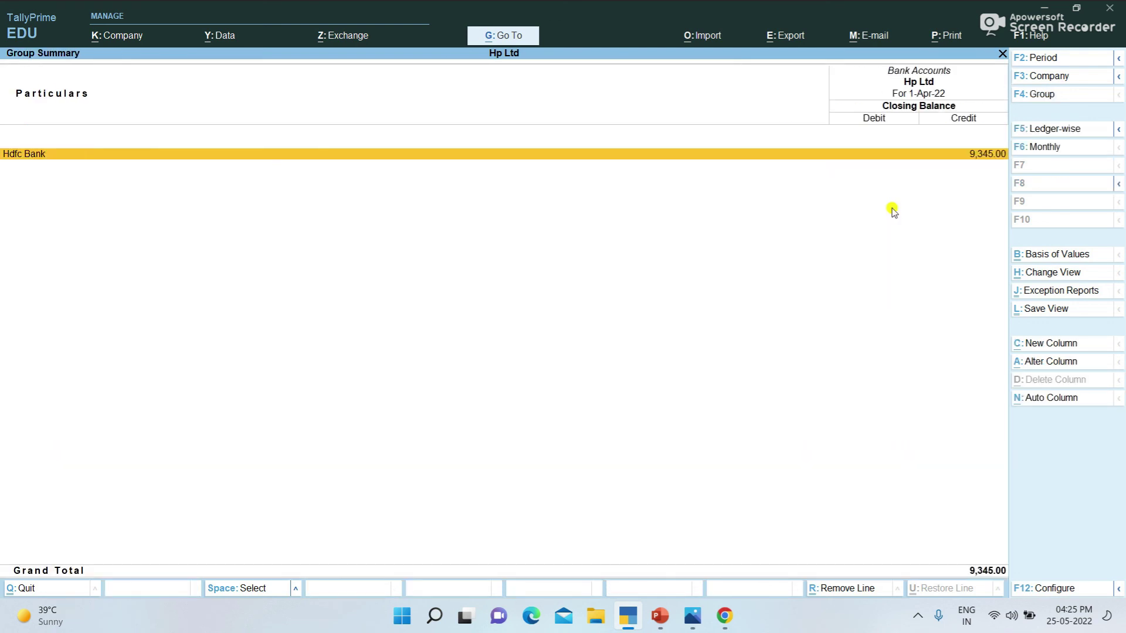
pyautogui.press('Down')
pyautogui.press('Down')
pyautogui.press('Down')
pyautogui.press('Down')
pyautogui.press('Down')
pyautogui.press('Down')
pyautogui.press('Down')
pyautogui.press('Down')
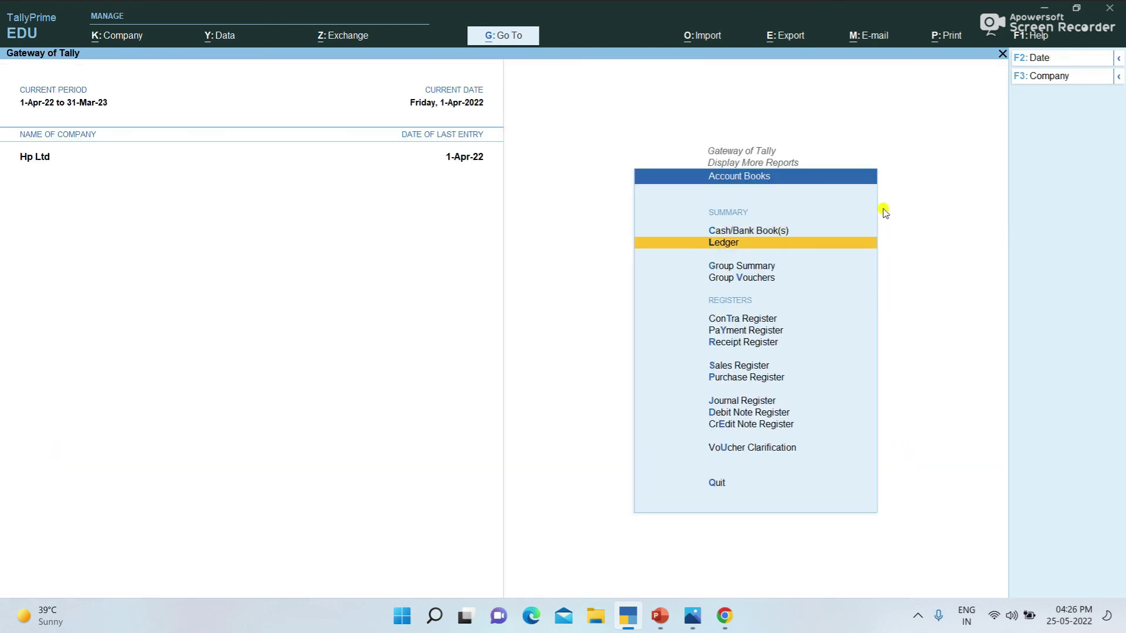
# Step: Browse the three April vouchers, totalling 62,345, in the Payment Register
pyautogui.press('Up')
pyautogui.press('Up')
pyautogui.press('Up')
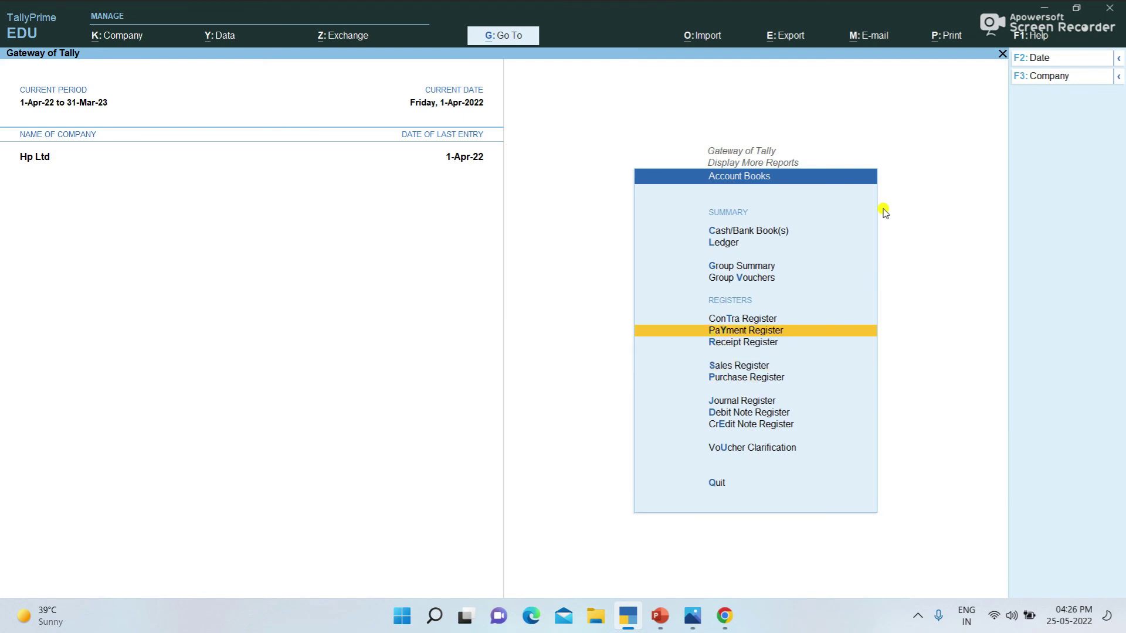
pyautogui.press('Return')
pyautogui.press('Return')
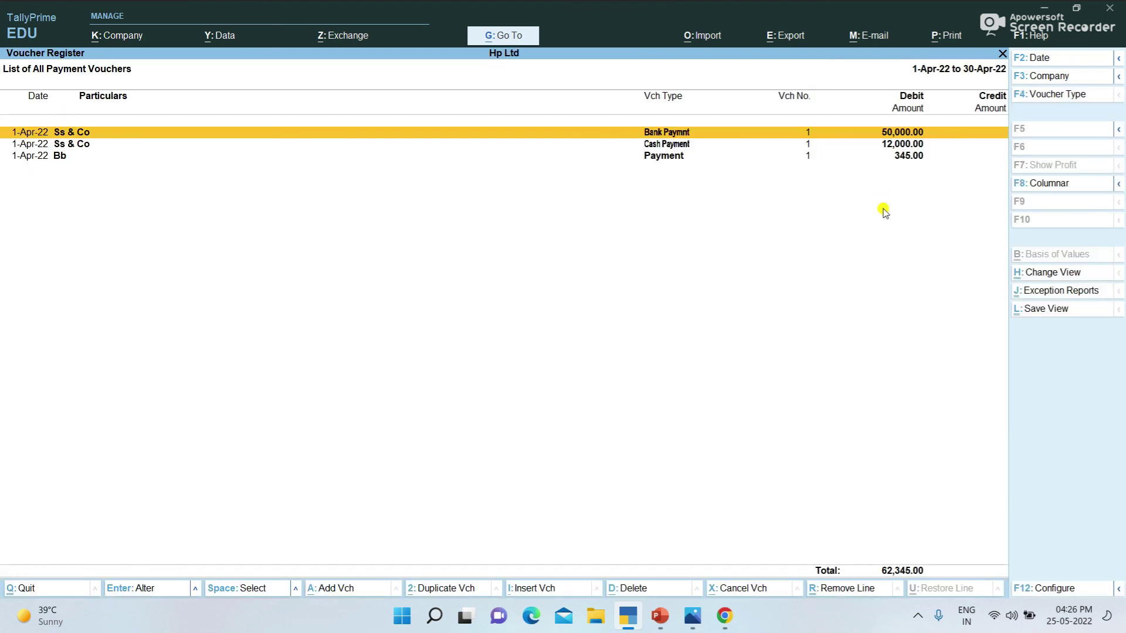
pyautogui.press('Down')
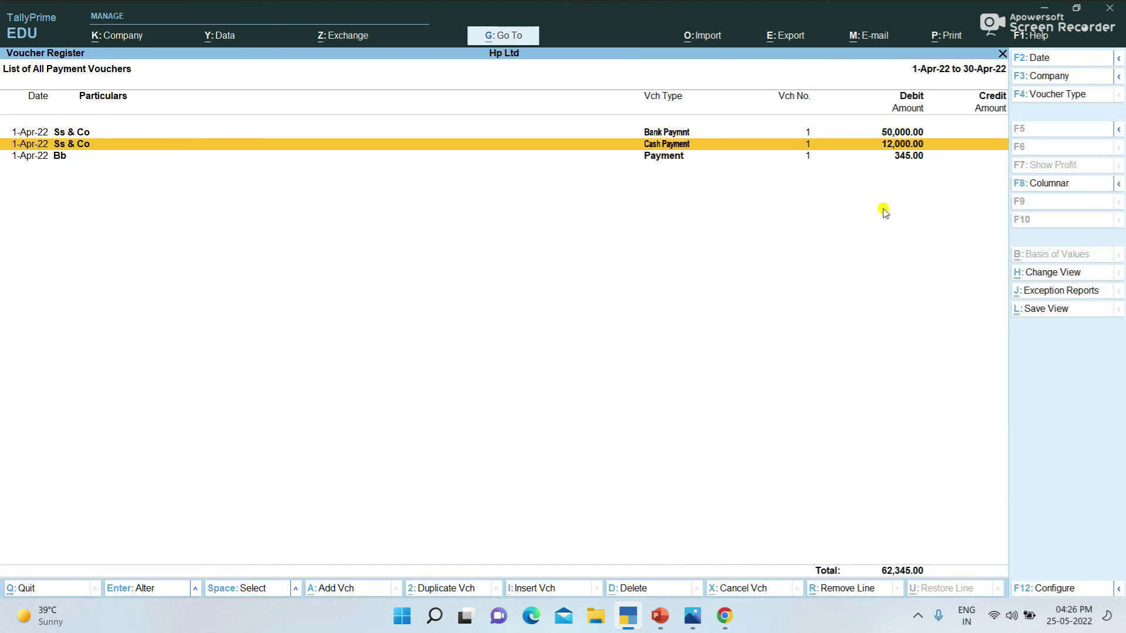
pyautogui.press('Down')
pyautogui.press('Up')
pyautogui.press('Up')
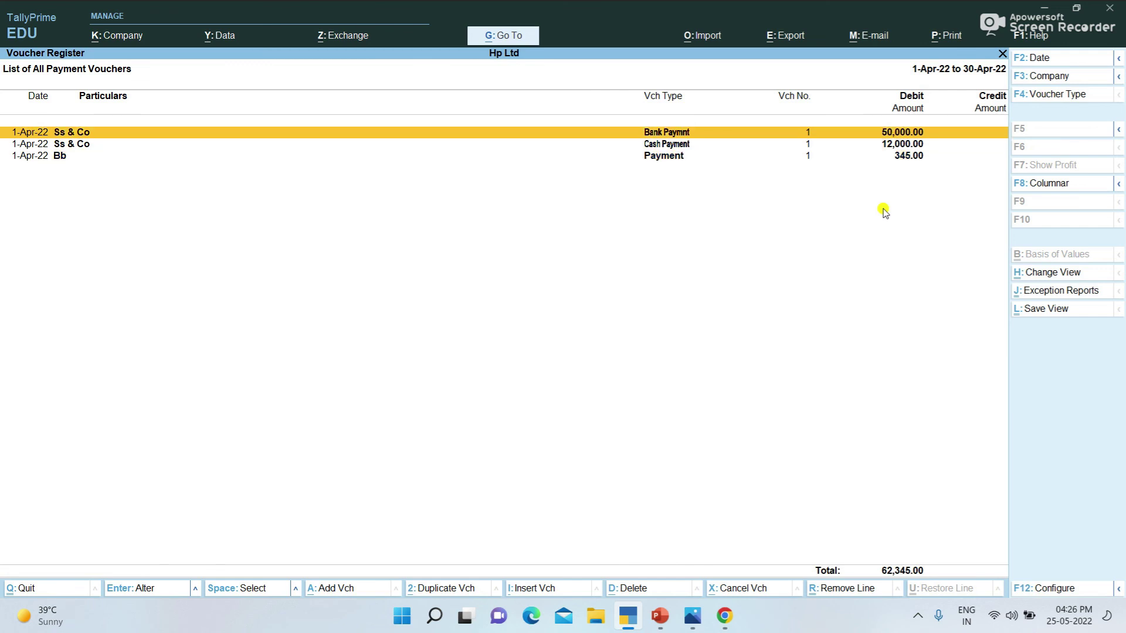
pyautogui.press('Escape')
pyautogui.press('Escape')
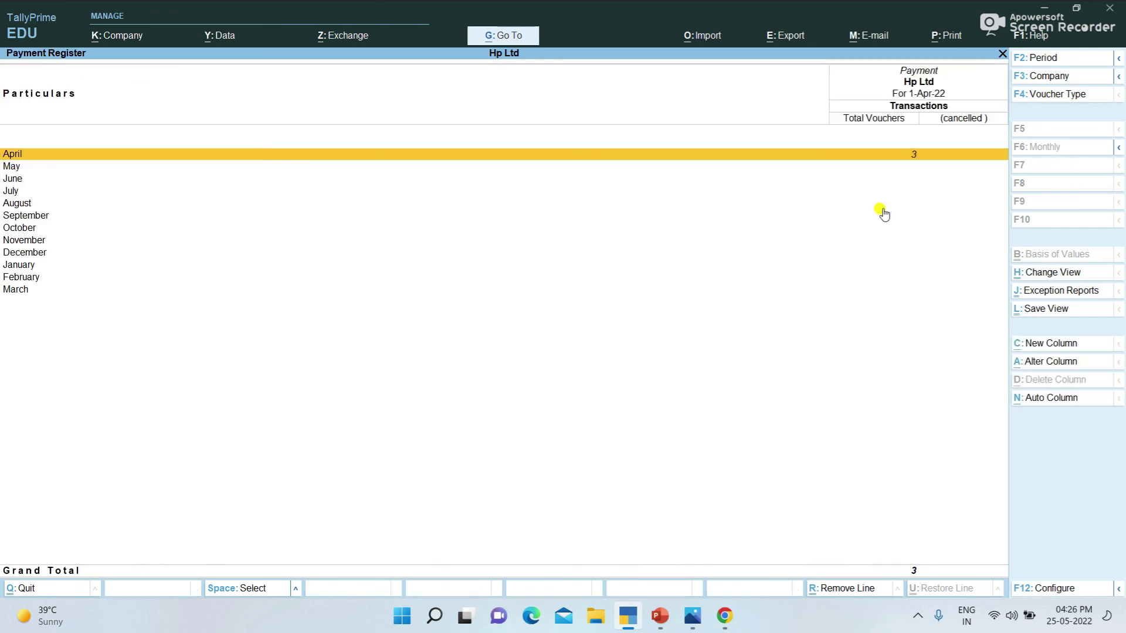
pyautogui.press('Escape')
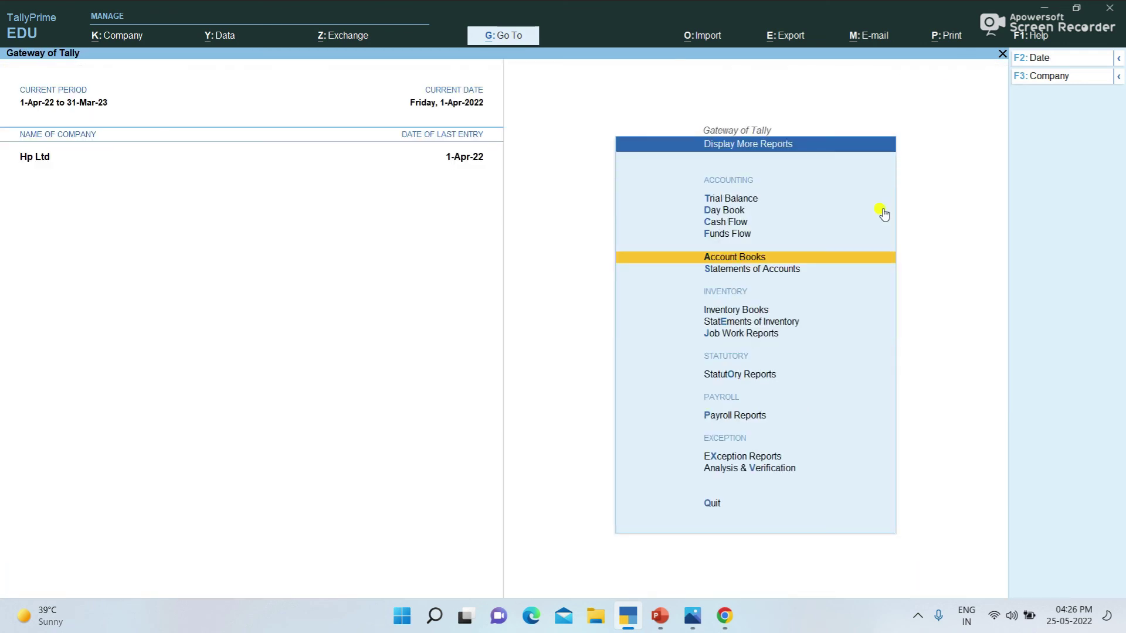
pyautogui.press('Escape')
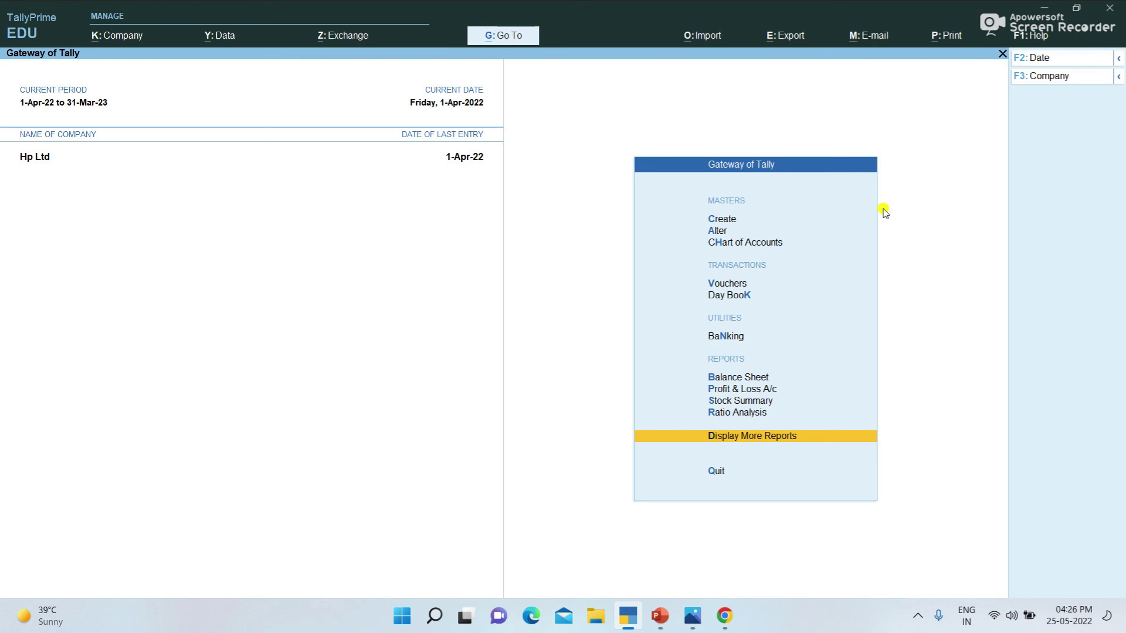
# Step: Quit TallyPrime and close PowerPoint's Presentation1 to reach its save-changes prompt
pyautogui.press('Escape')
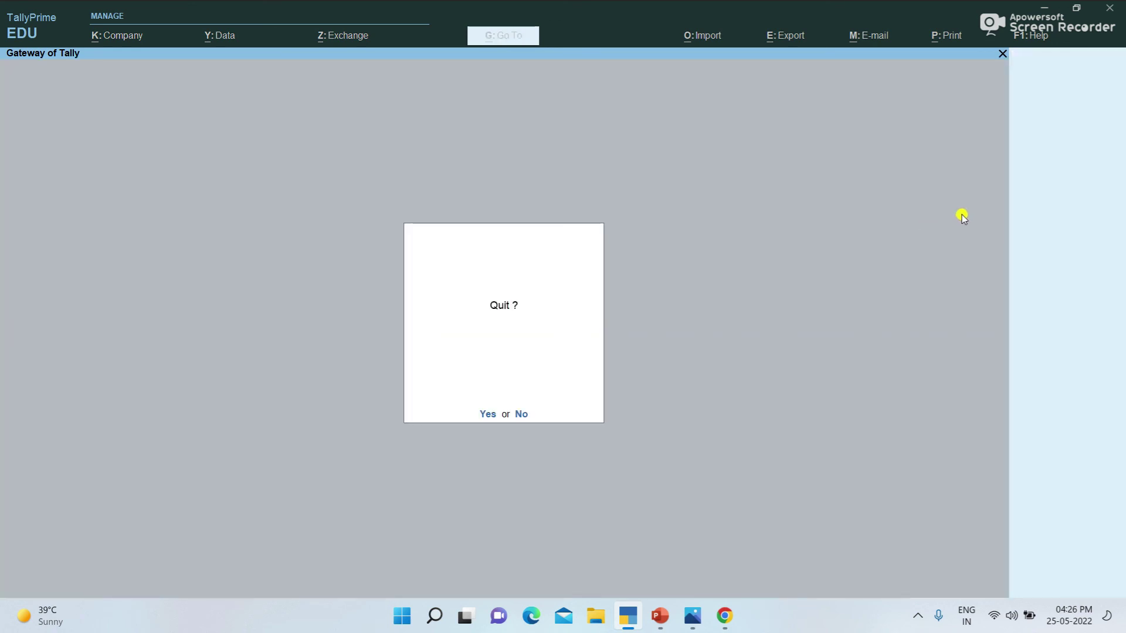
pyautogui.press('Return')
pyautogui.click(1122, 5)
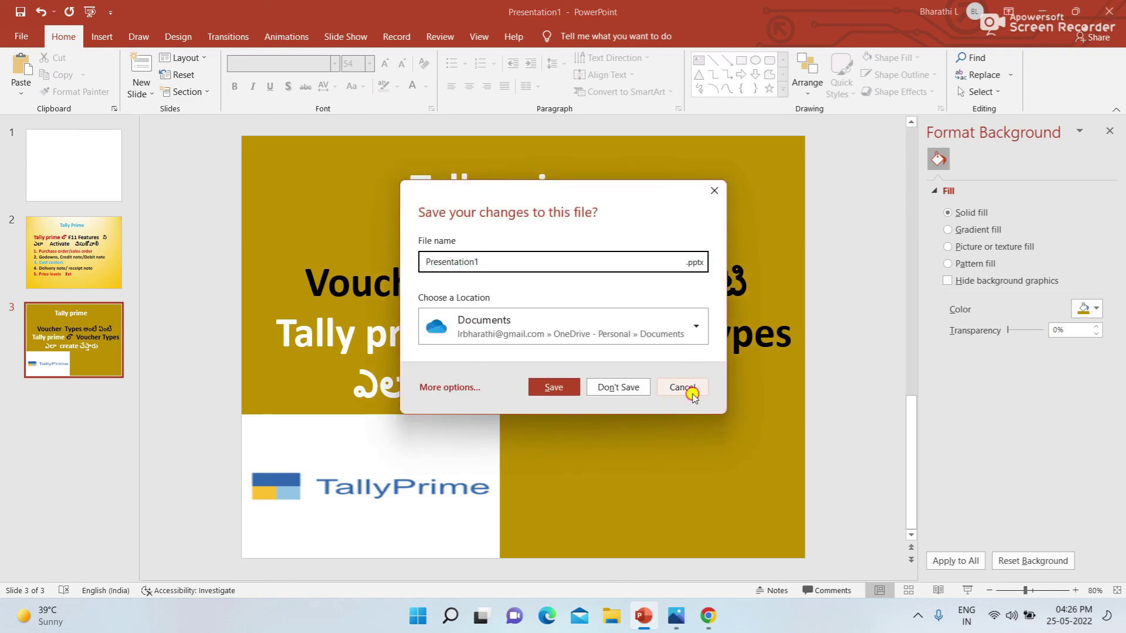